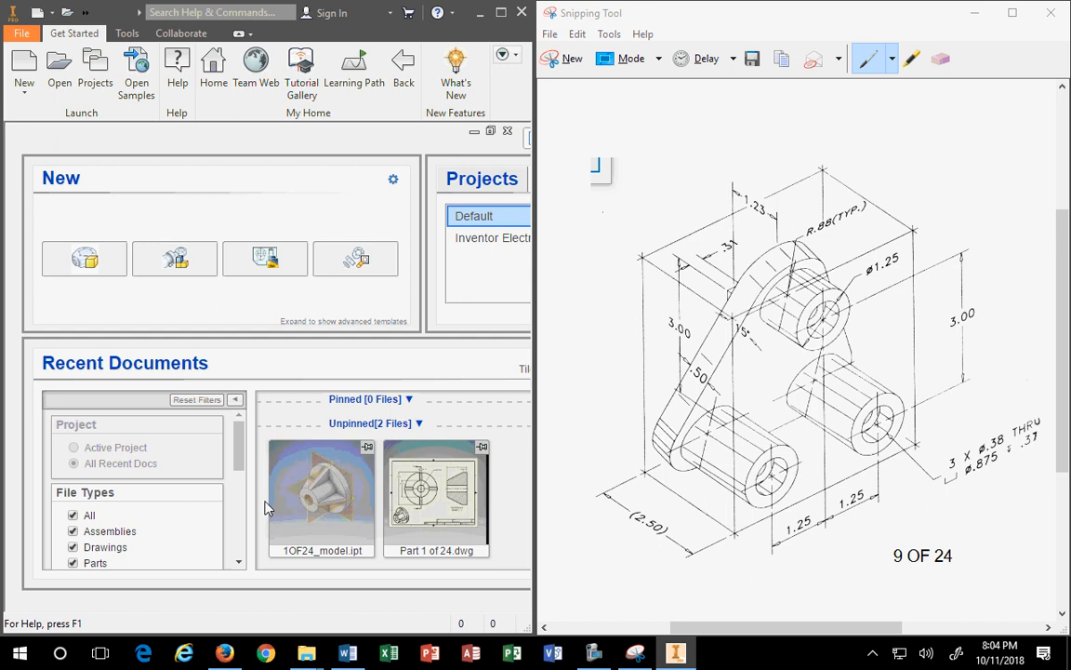
Step: Open the recent drawing Part 1 of 24.dwg and save a copy as Part 9 of 24.dwg in the Detail Drawings folder
mouse_move(420, 482)
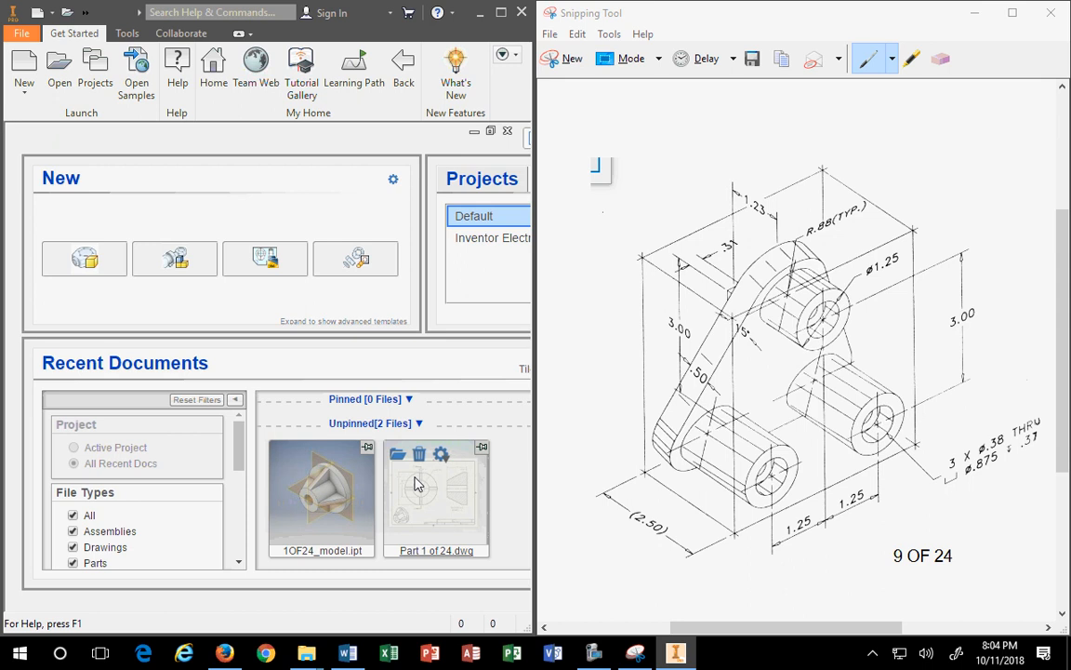
double_click(423, 490)
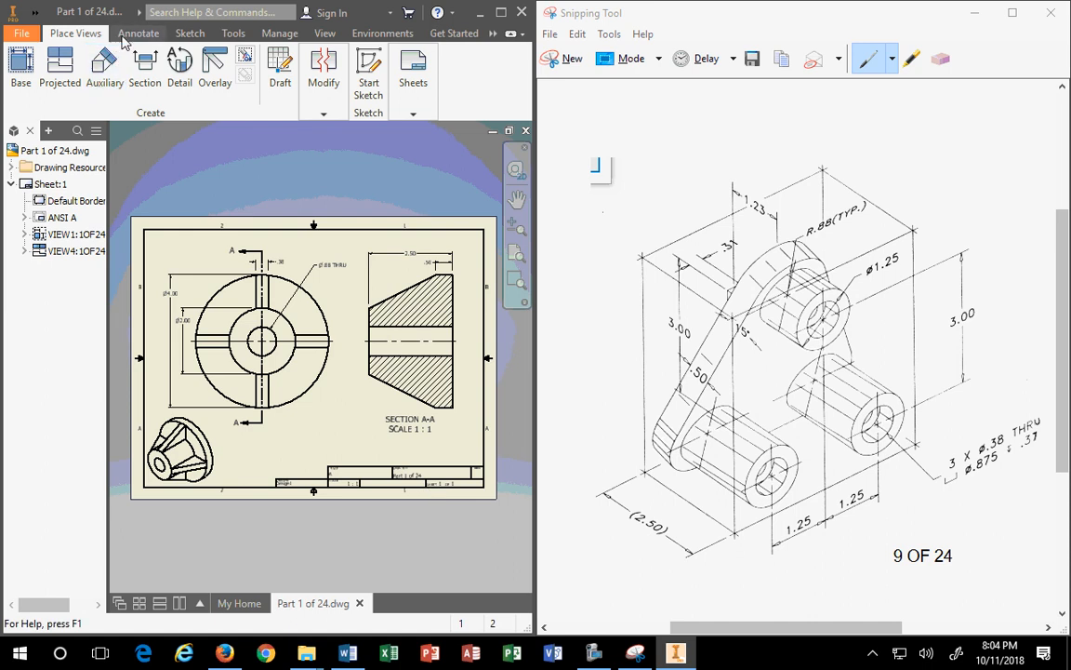
click(21, 35)
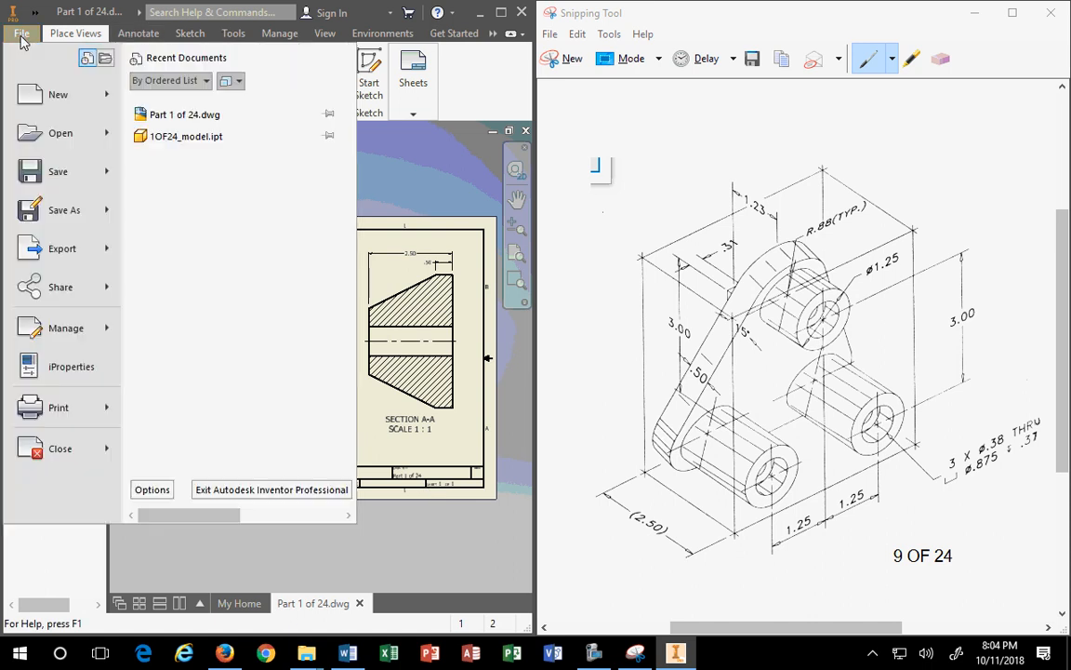
click(53, 210)
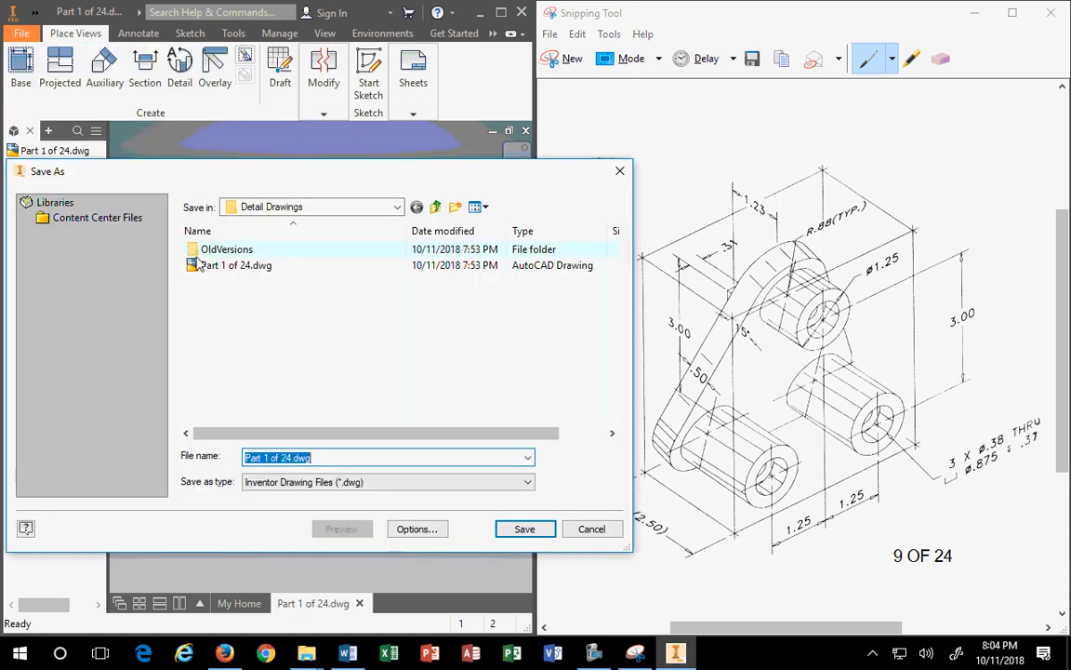
click(286, 457)
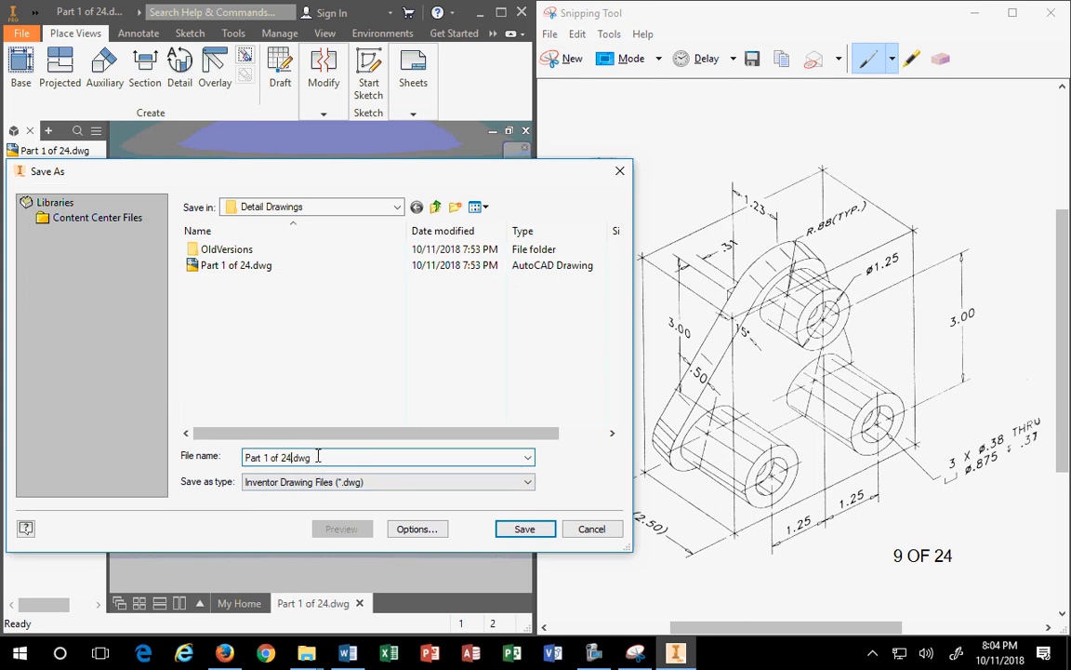
key(BackSpace)
key(BackSpace)
text(1)
key(BackSpace)
text(24)
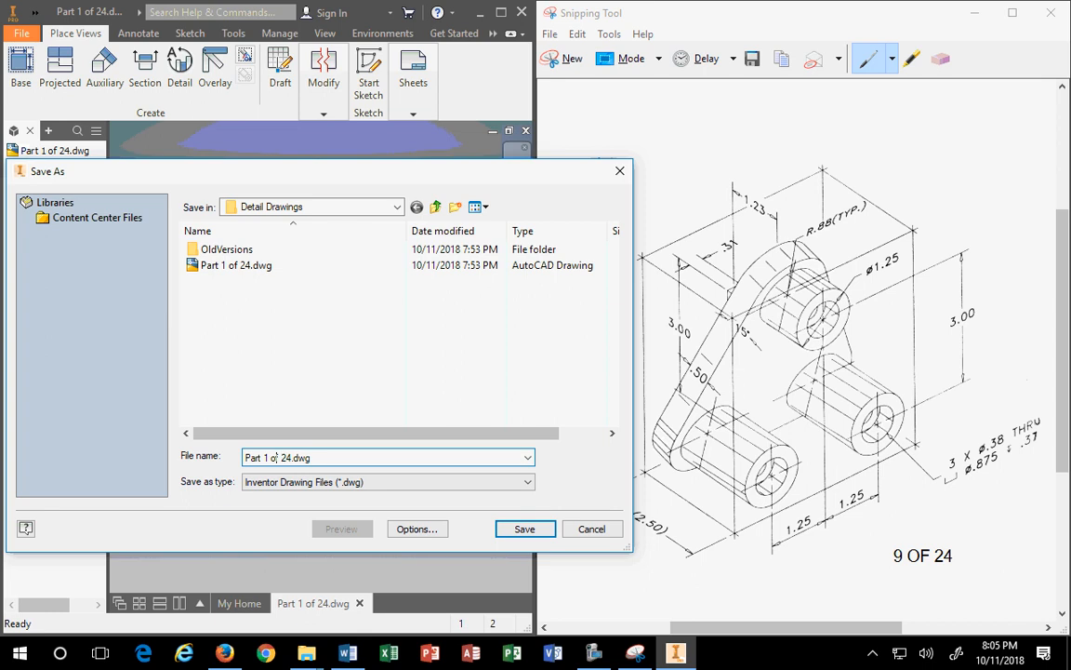
key(BackSpace)
text(9)
click(527, 531)
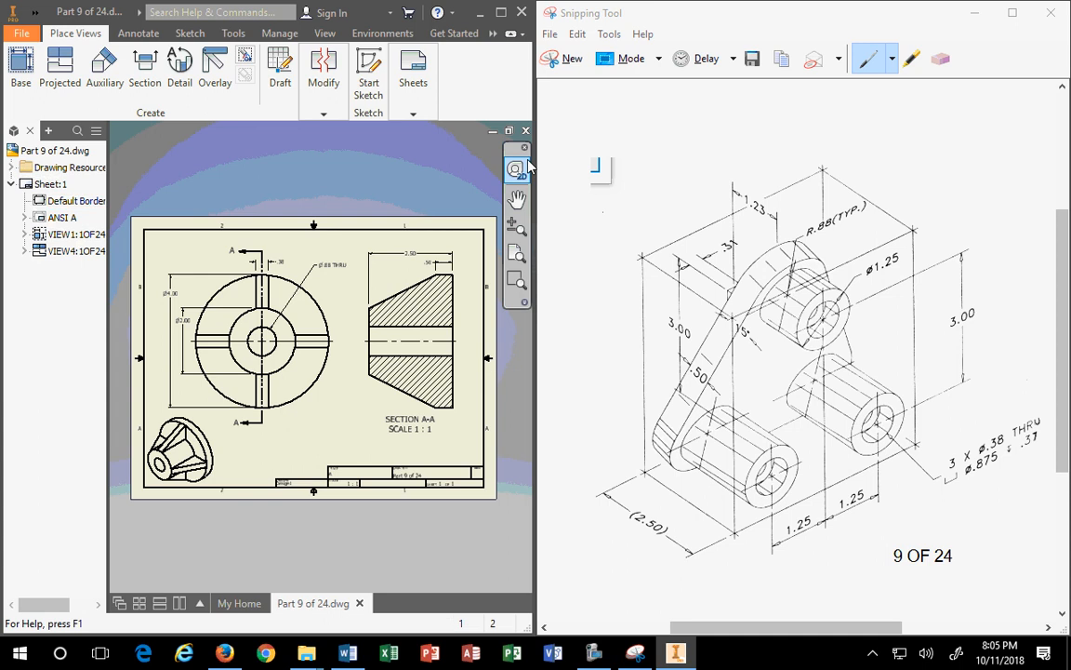
Step: Delete VIEW1 and VIEW4 with their dependent views from the sheet, and save the emptied drawing
click(67, 251)
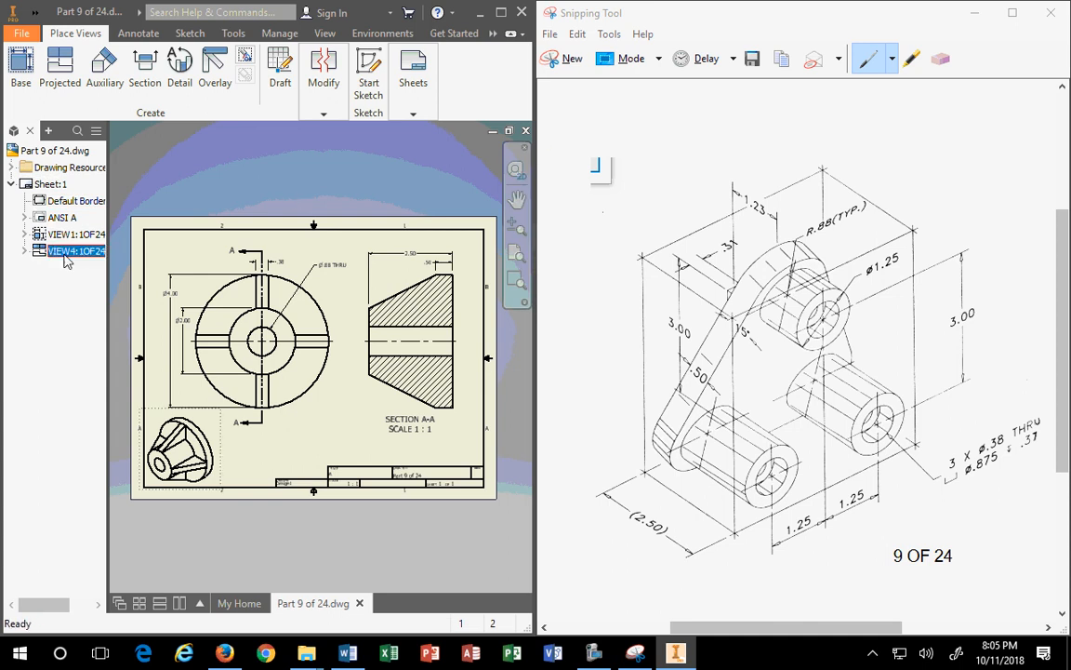
ctrl+click(76, 236)
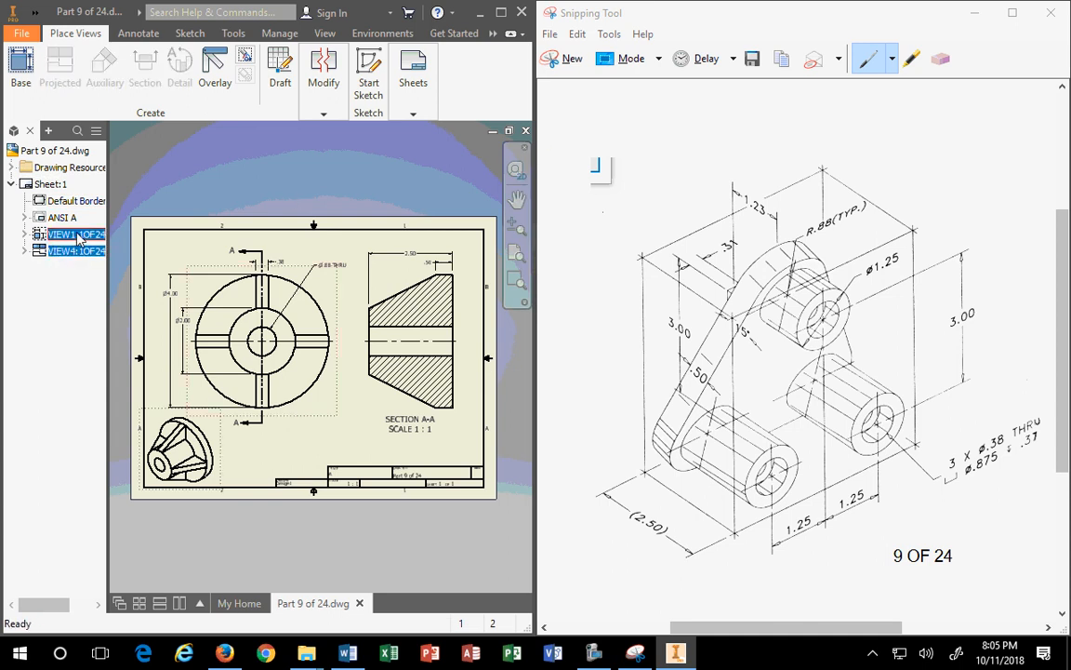
key(Delete)
click(254, 361)
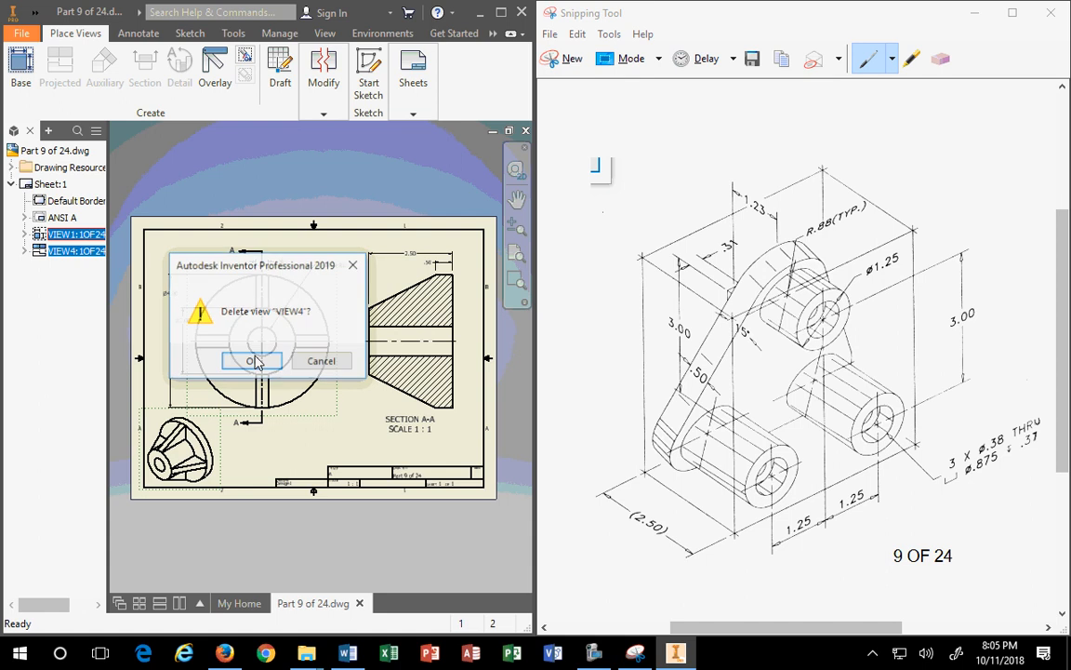
click(251, 363)
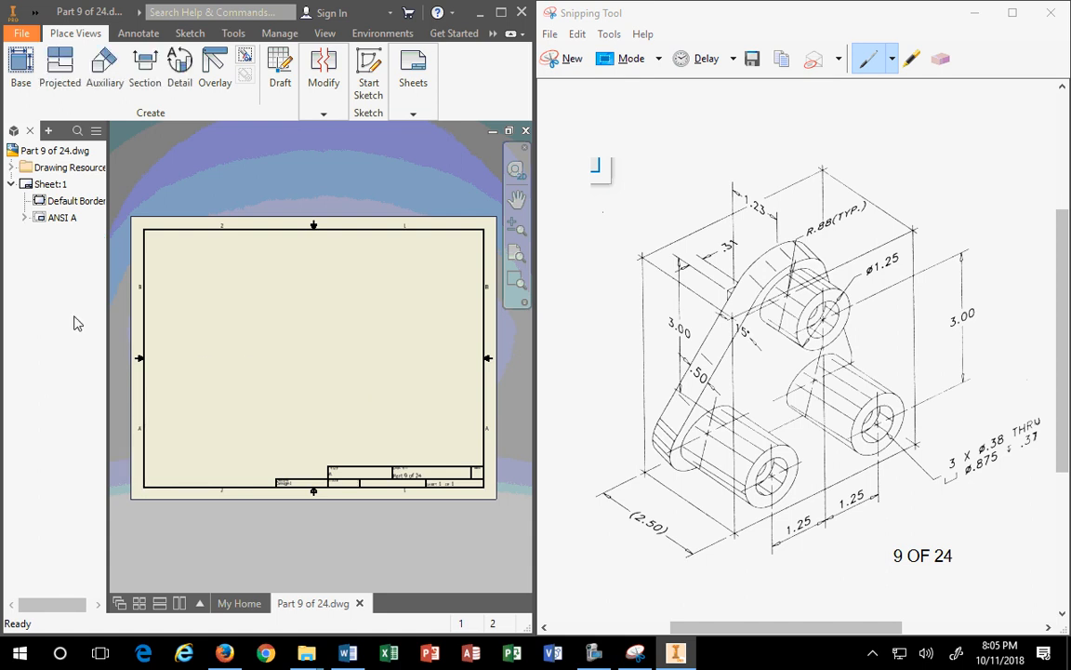
click(20, 34)
click(66, 179)
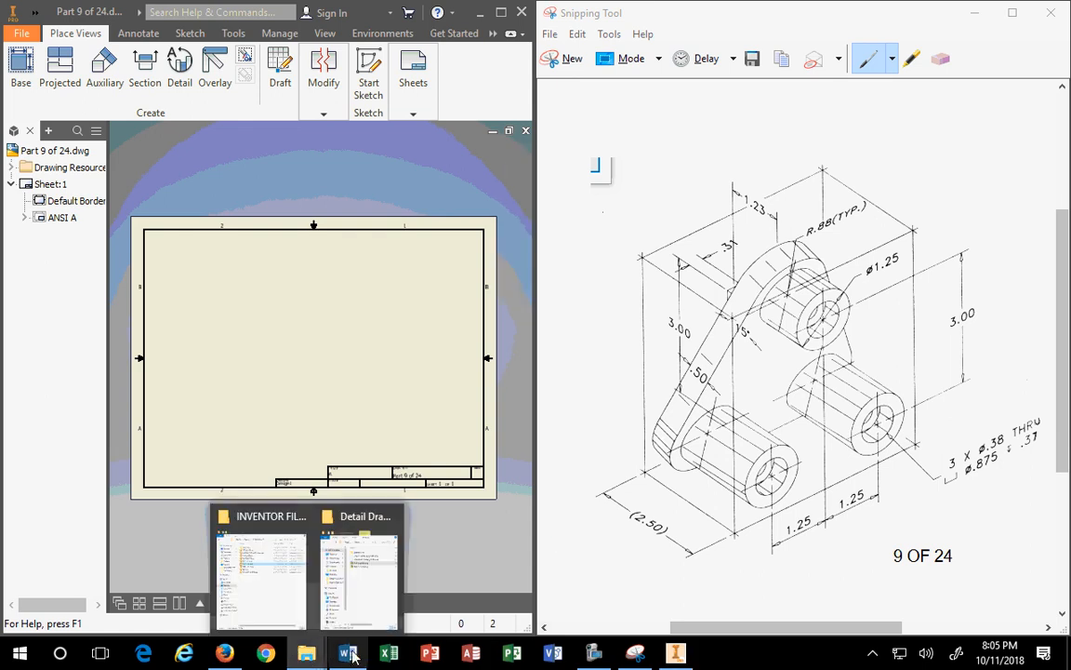
Step: Compare the previews of Part 1 of 24.dwg and Part 9 of 24.dwg in the Detail Drawings folder without opening either
click(267, 588)
click(490, 11)
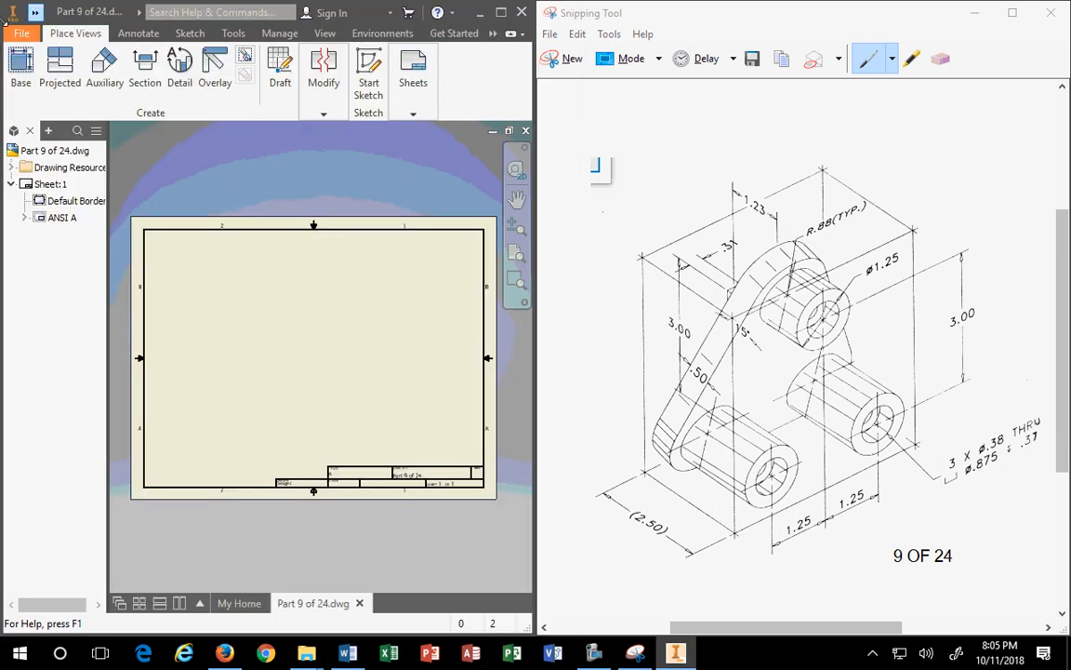
click(21, 33)
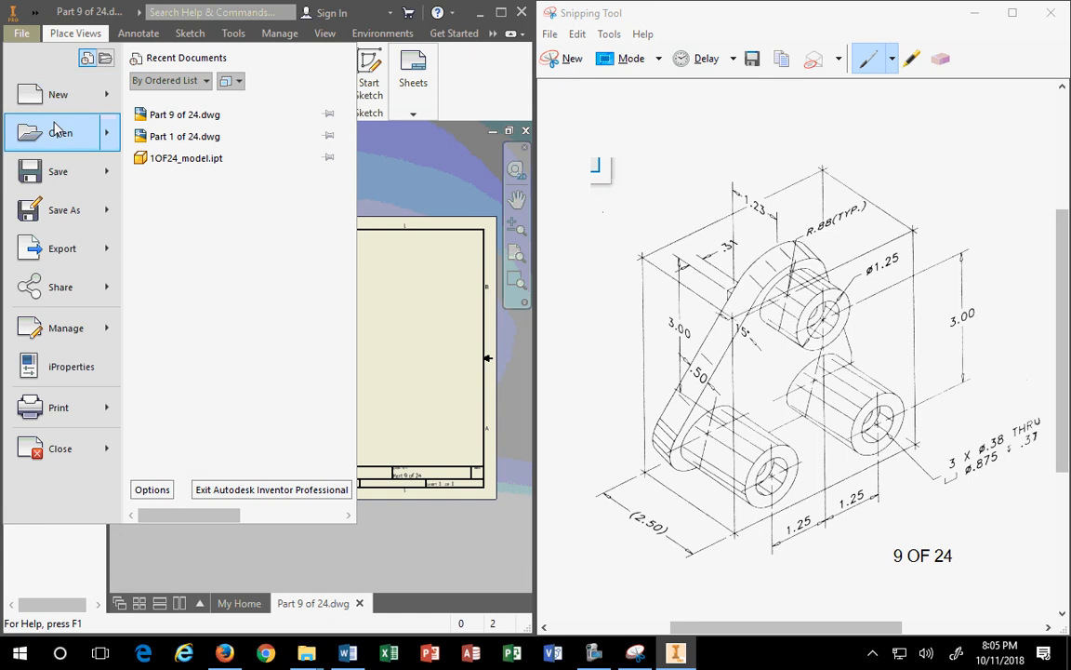
click(52, 130)
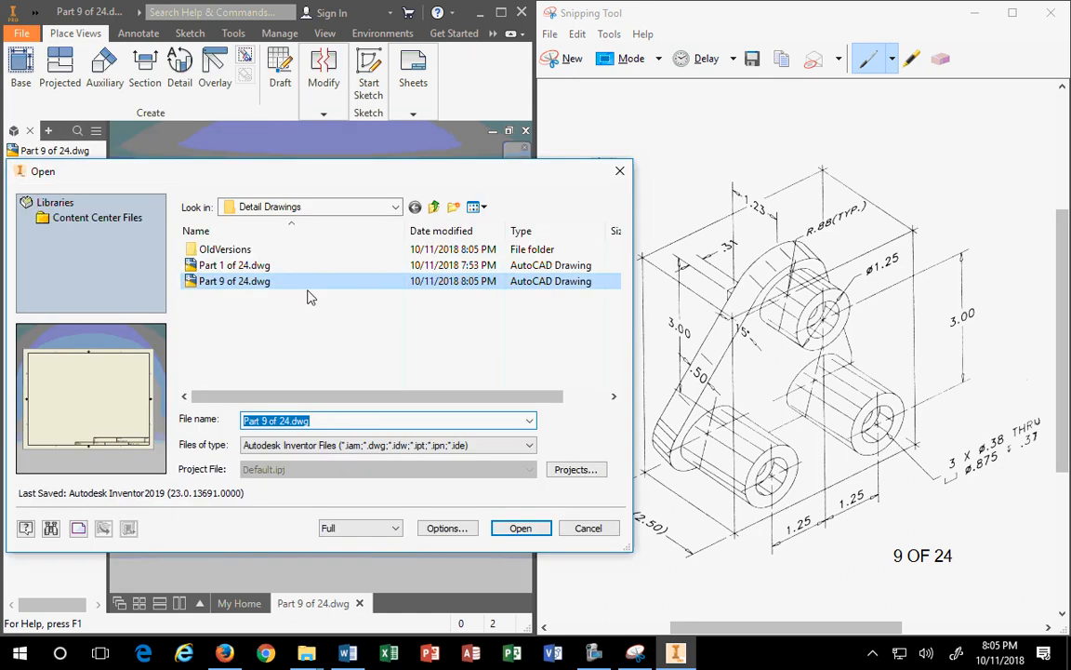
click(234, 266)
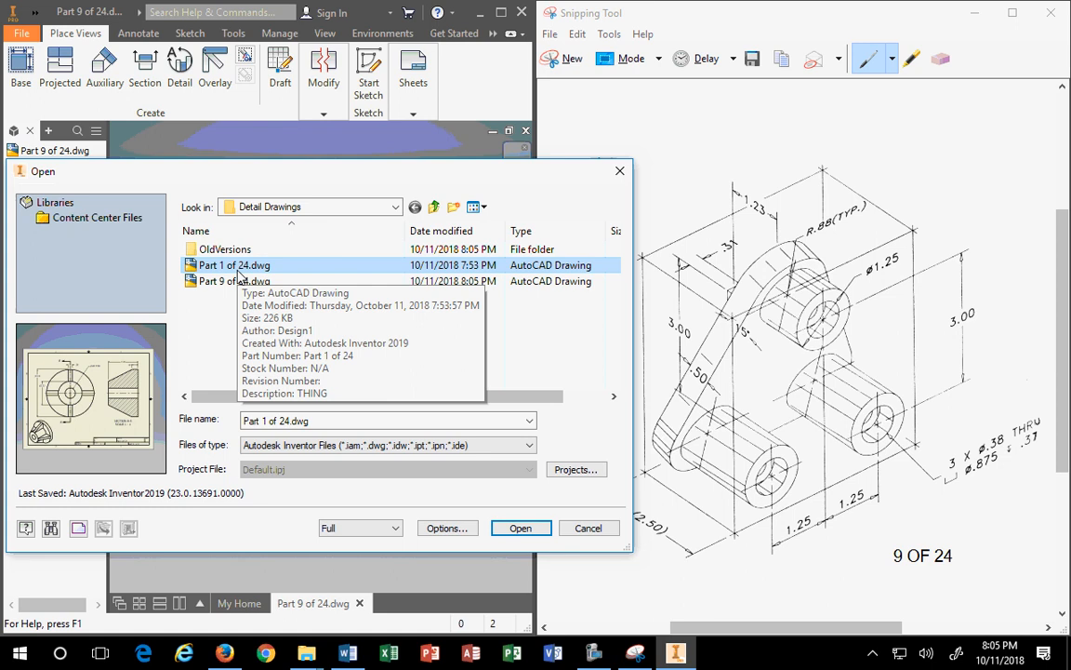
click(234, 280)
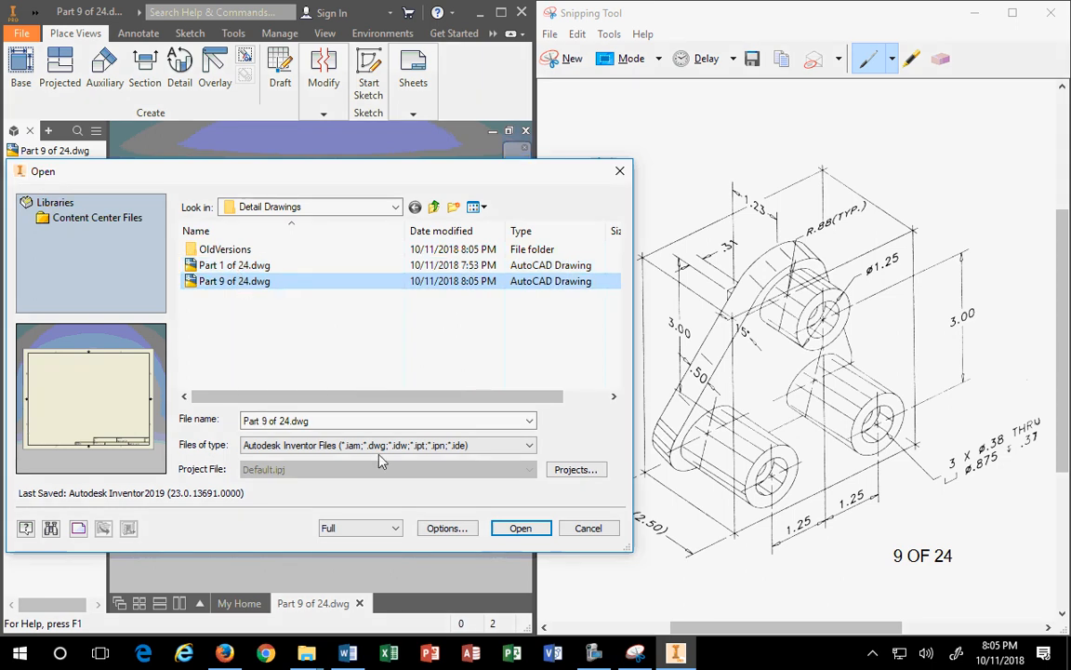
click(599, 530)
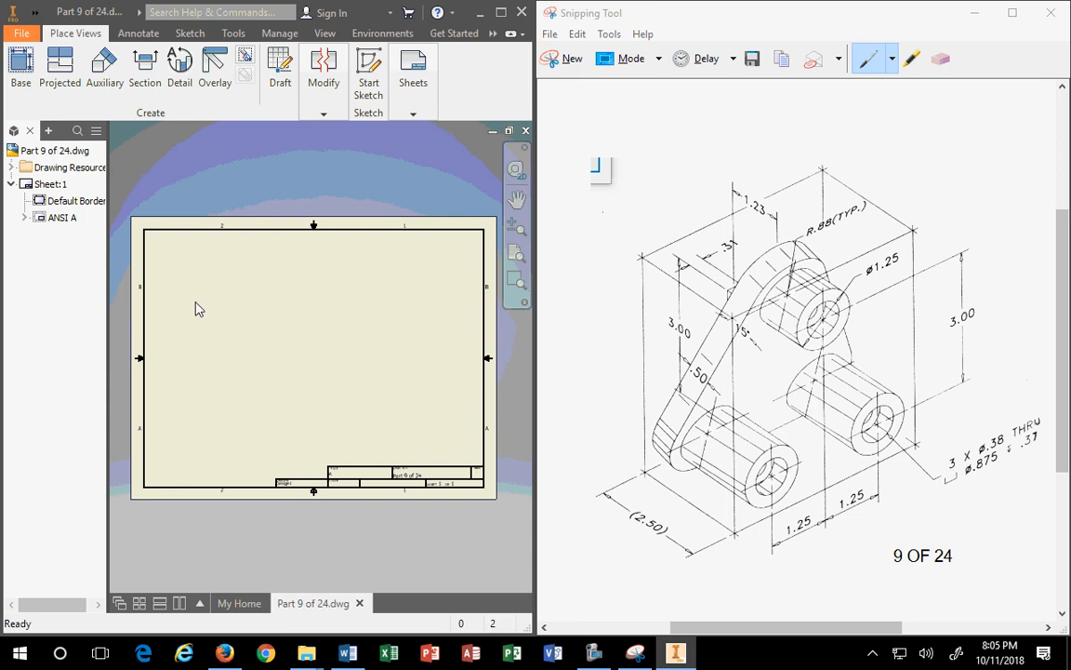
Step: Look at the Standard.idw and THING.dwg drawing templates available for a new file without creating one
click(20, 32)
mouse_move(29, 89)
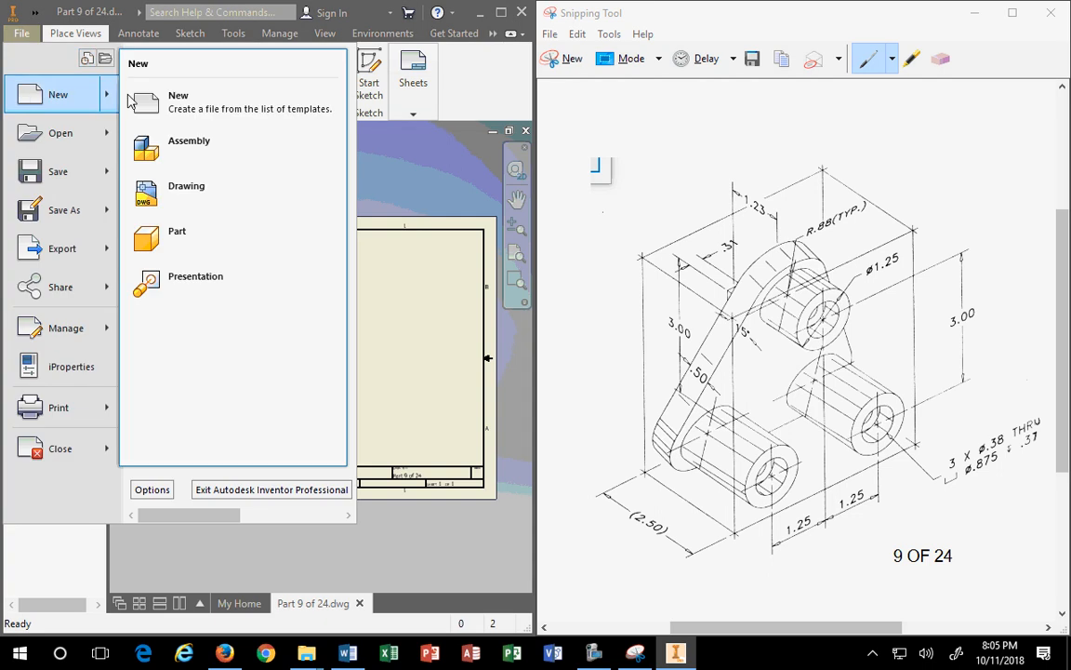
click(172, 109)
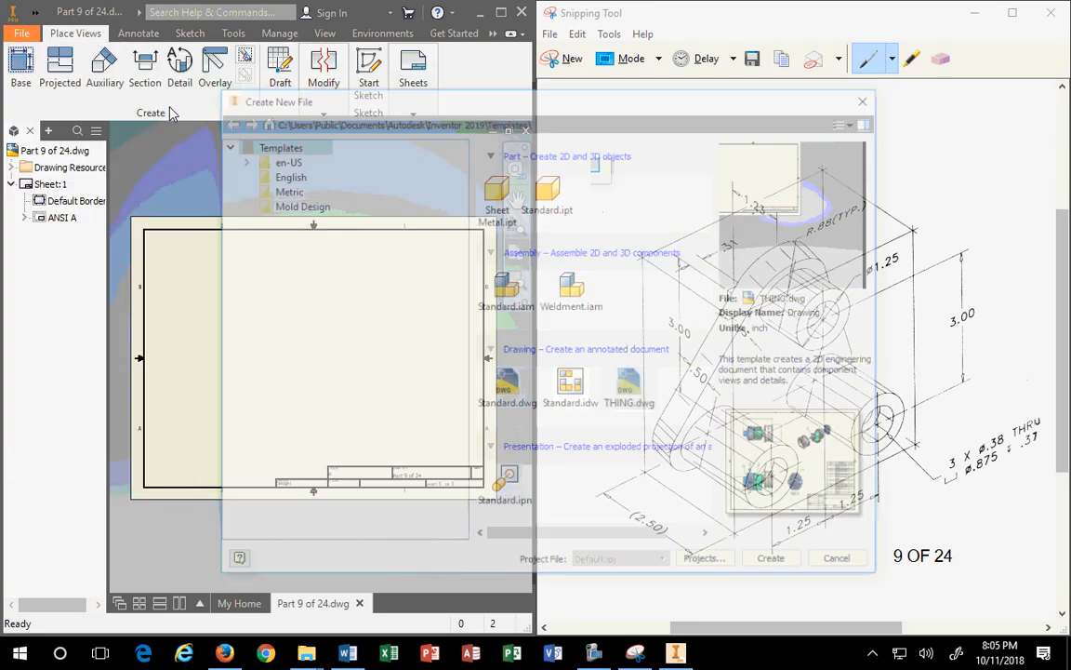
click(572, 391)
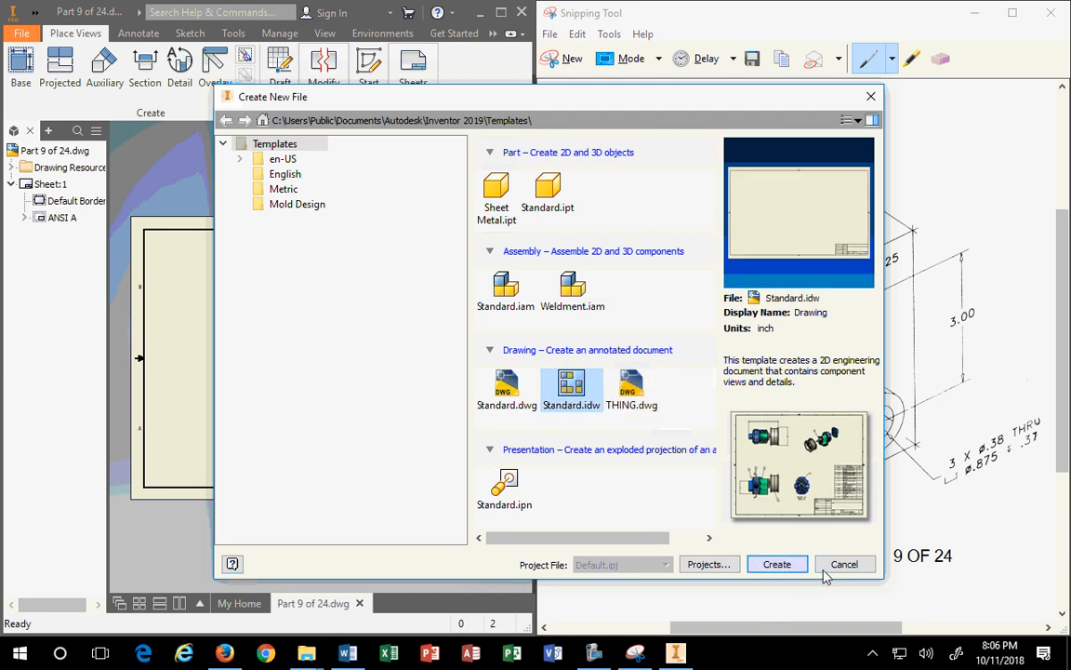
click(631, 383)
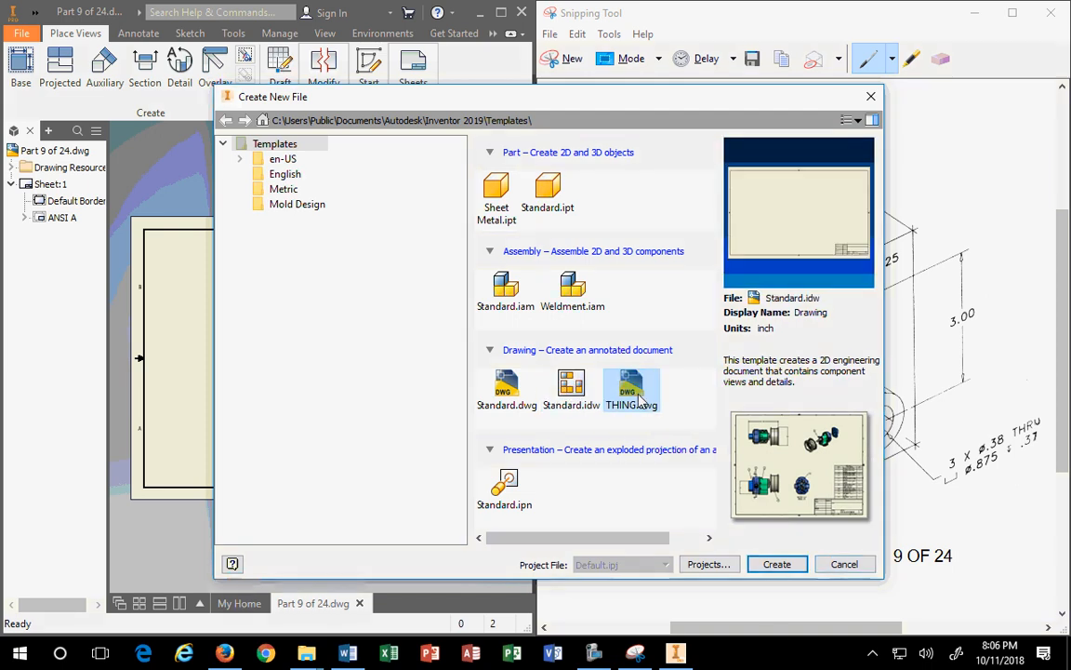
click(844, 564)
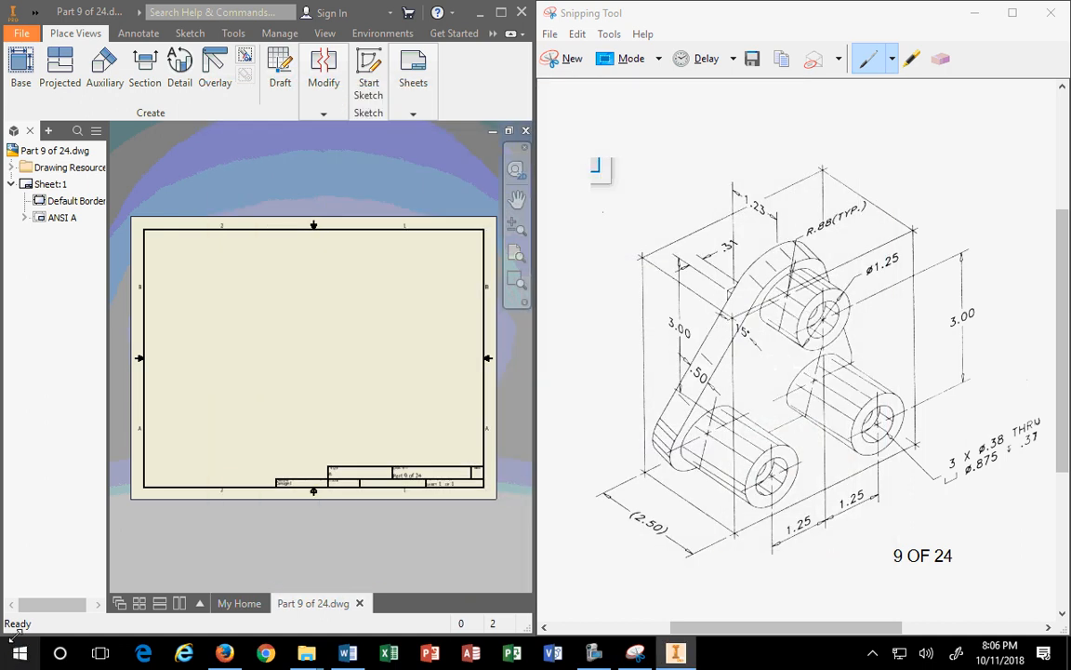
Step: Start a base view using PART 9 OF 24.ipt from the INVENTOR FILES folder on the desktop
click(24, 65)
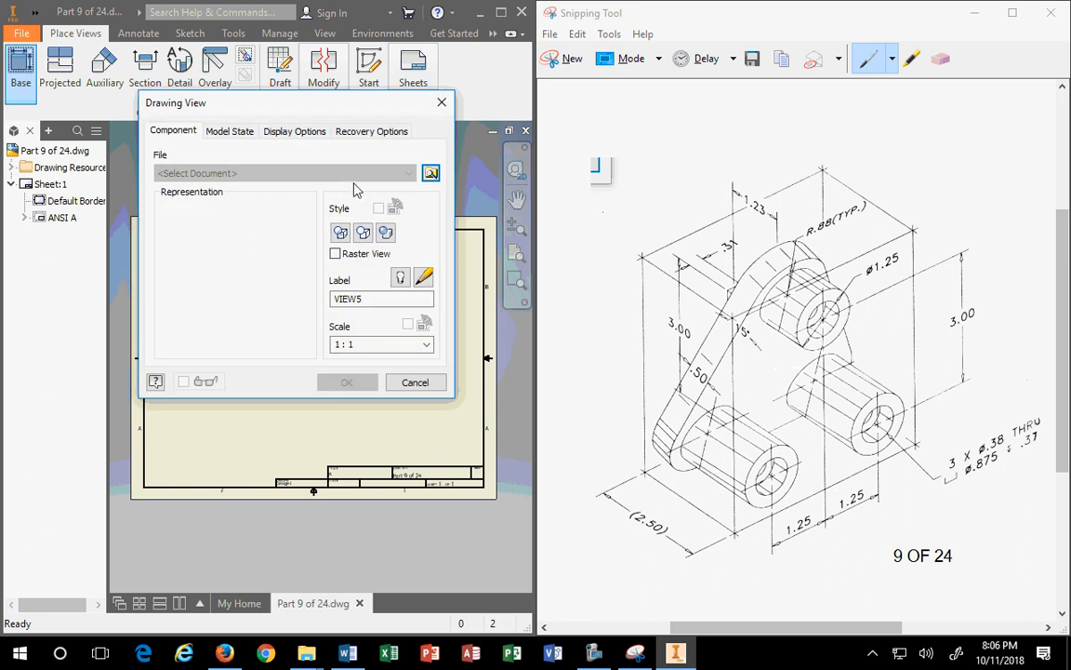
click(431, 173)
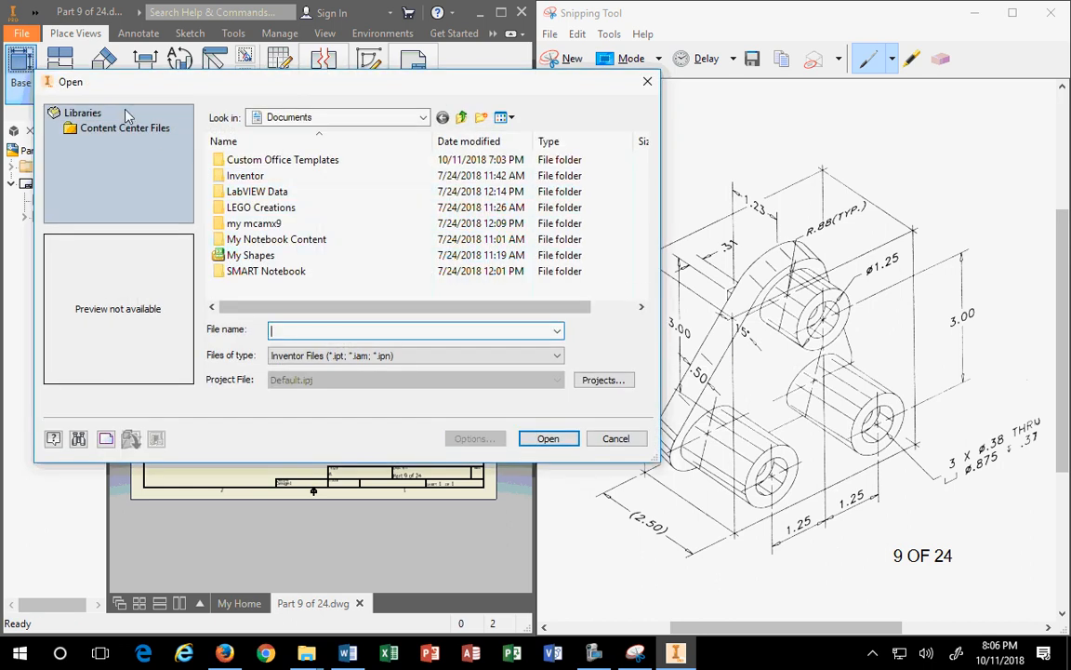
click(386, 118)
click(287, 240)
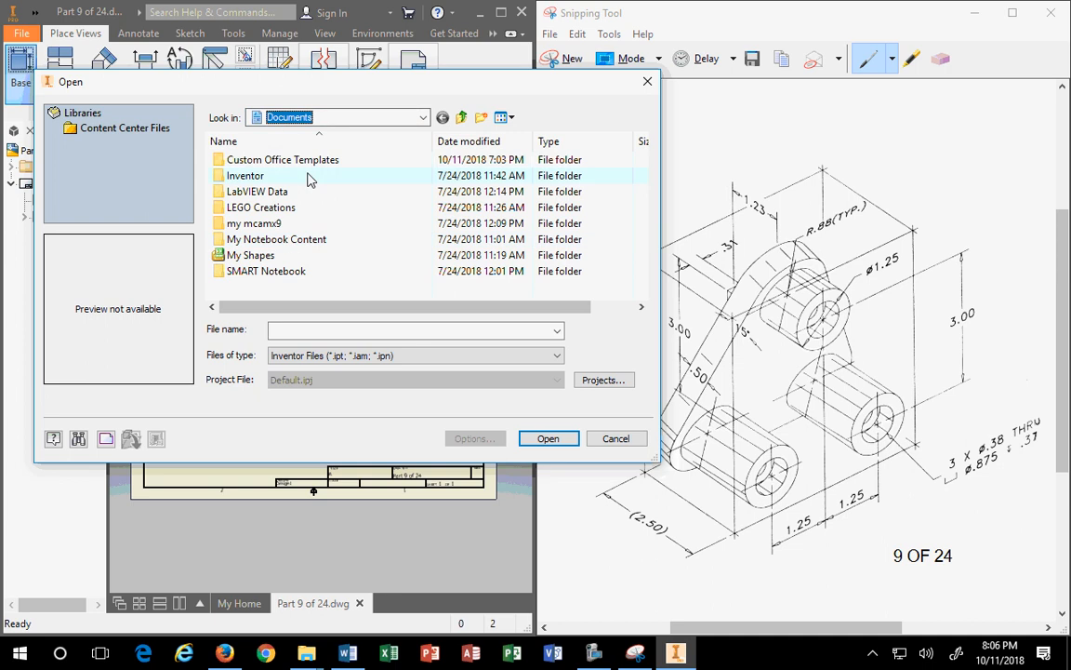
click(389, 119)
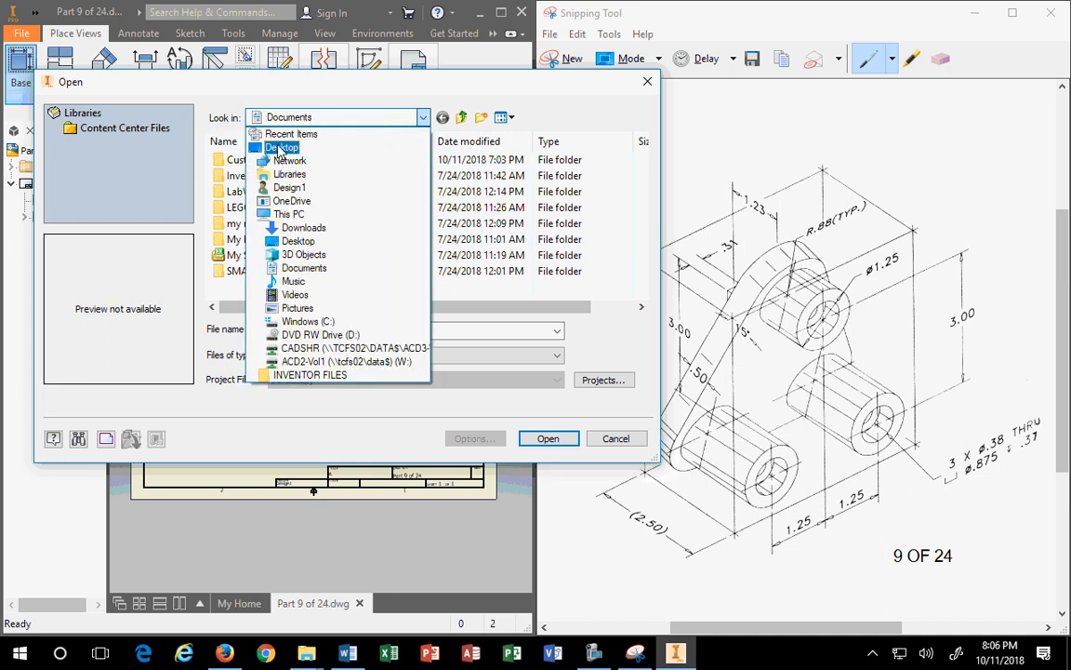
click(281, 147)
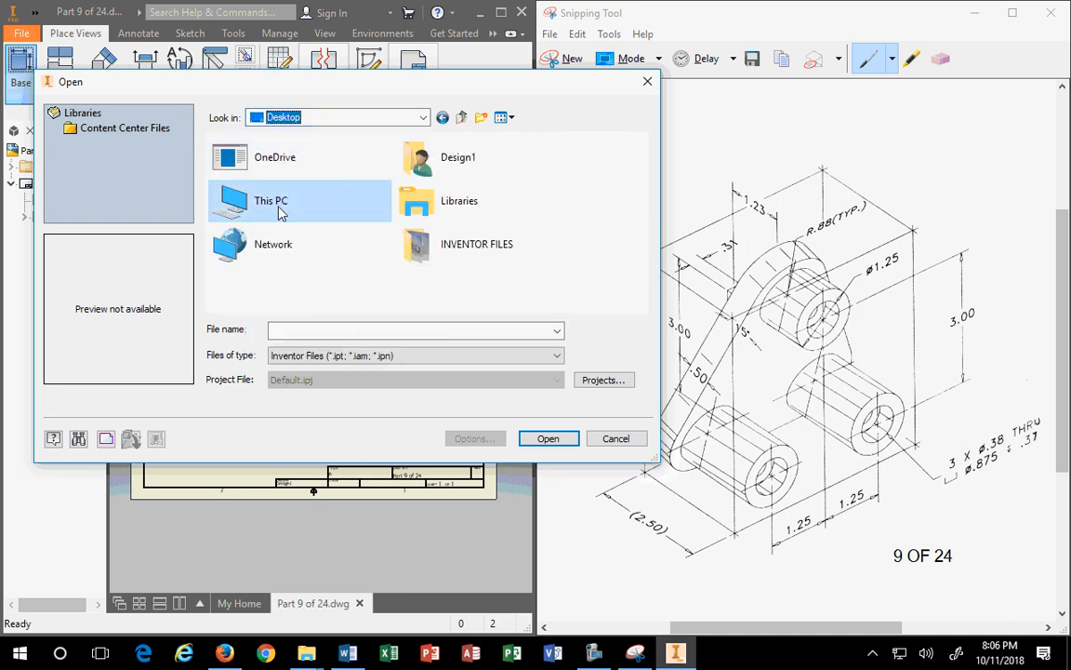
double_click(416, 239)
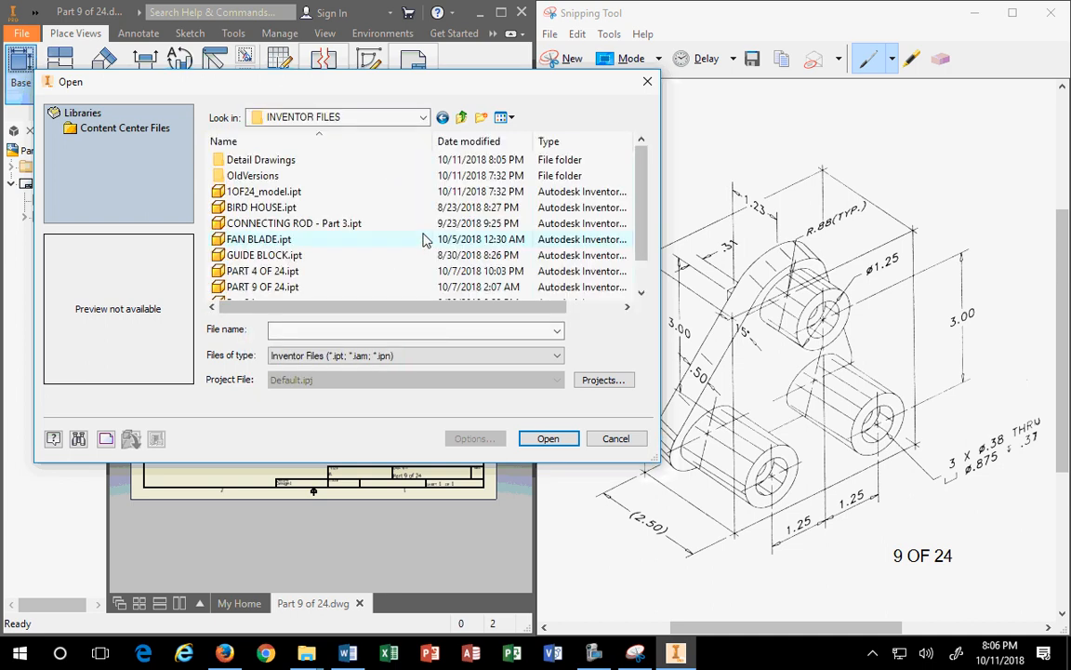
scroll(233, 244, down, 1)
click(255, 257)
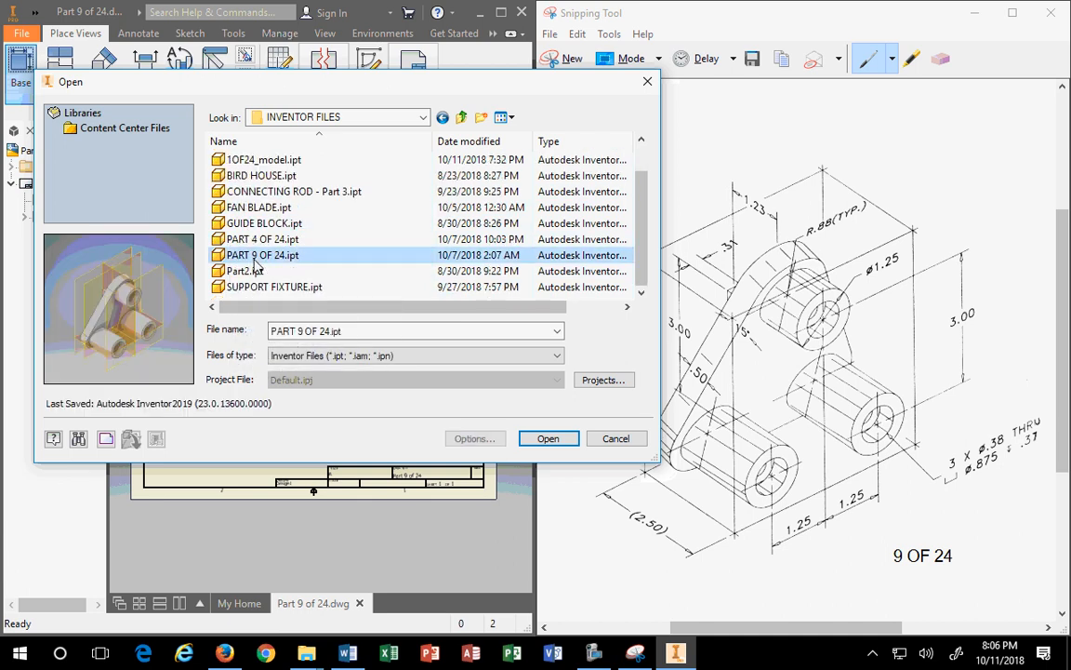
click(548, 438)
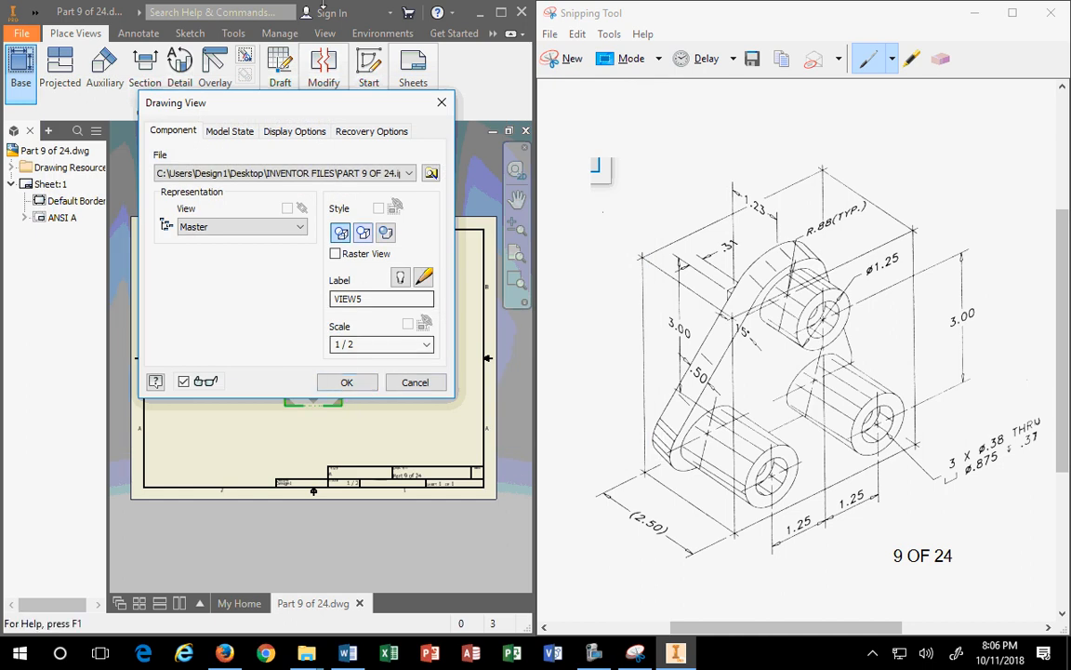
Step: Move the front base view to the left half of the sheet and set its scale to 1:1
drag(288, 101, 696, 62)
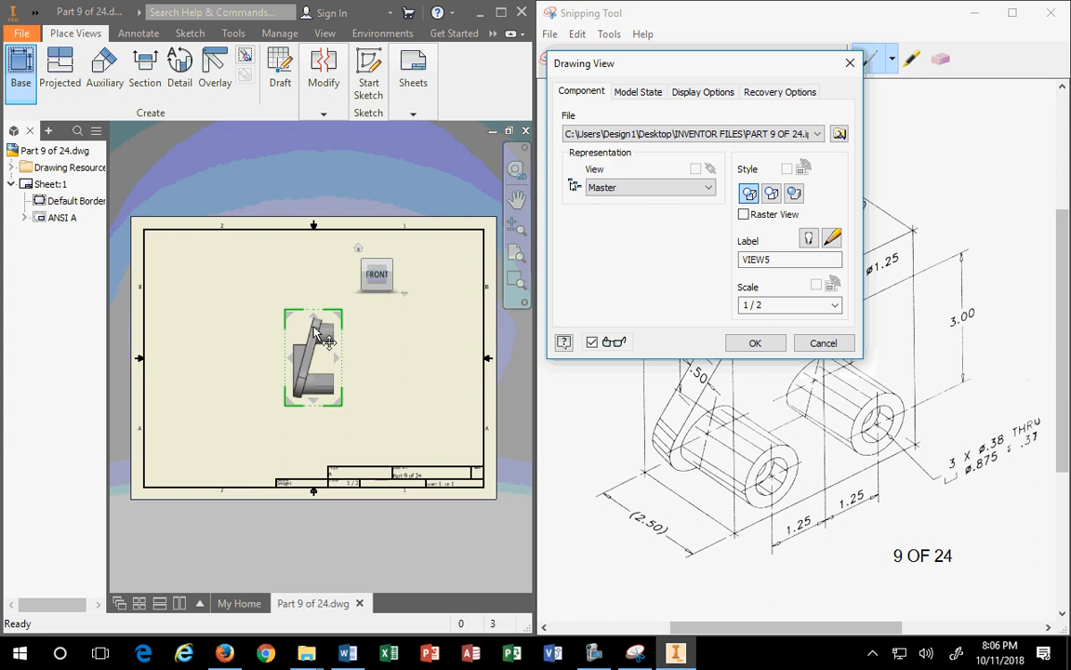
drag(313, 331, 228, 325)
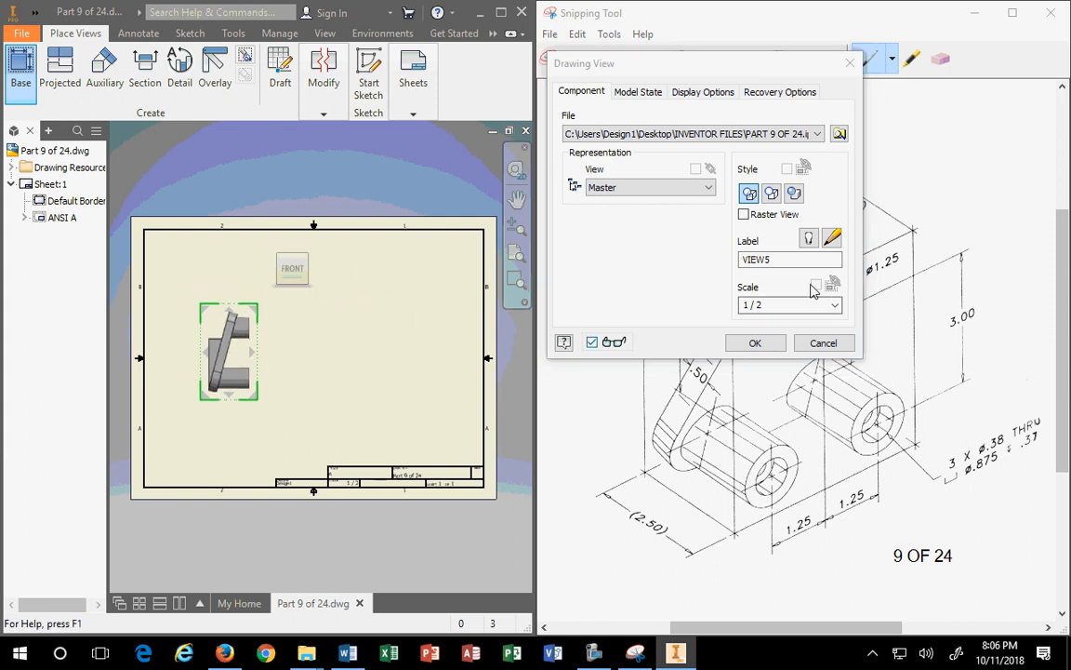
click(772, 305)
click(834, 305)
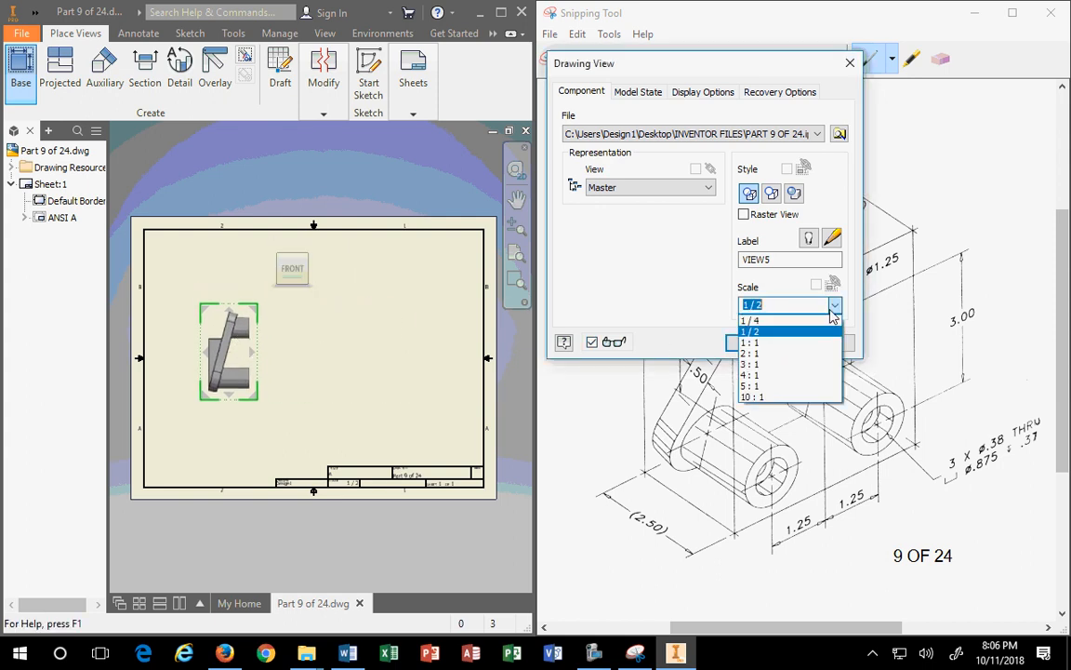
click(751, 342)
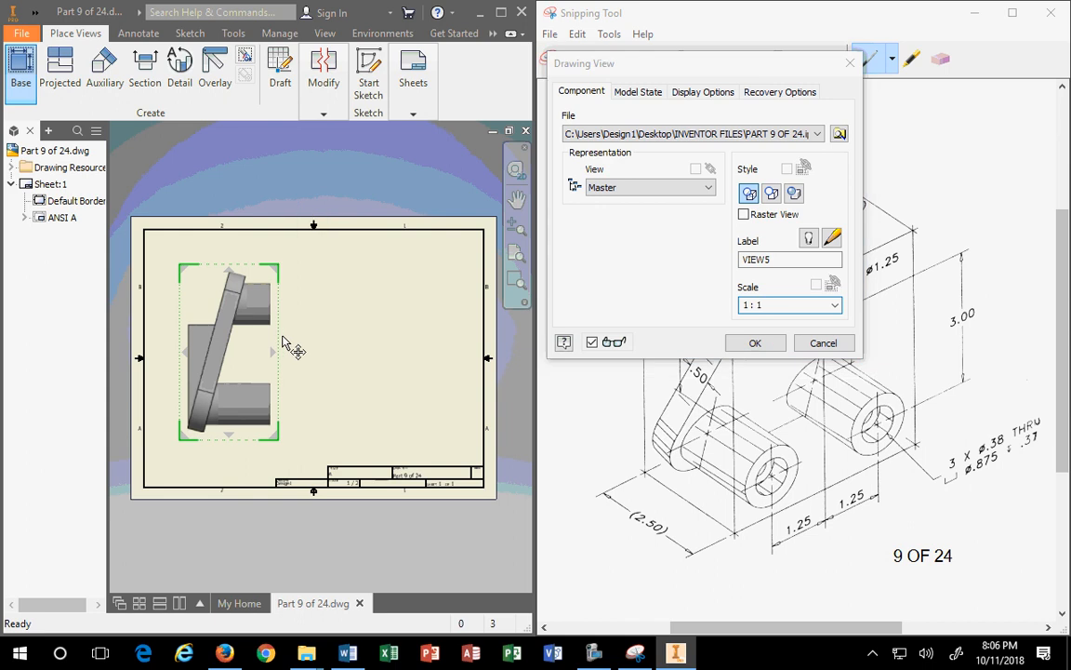
Step: Place the front base view slightly closer to the sheet's centre at a scale of 5/8
drag(283, 338, 310, 344)
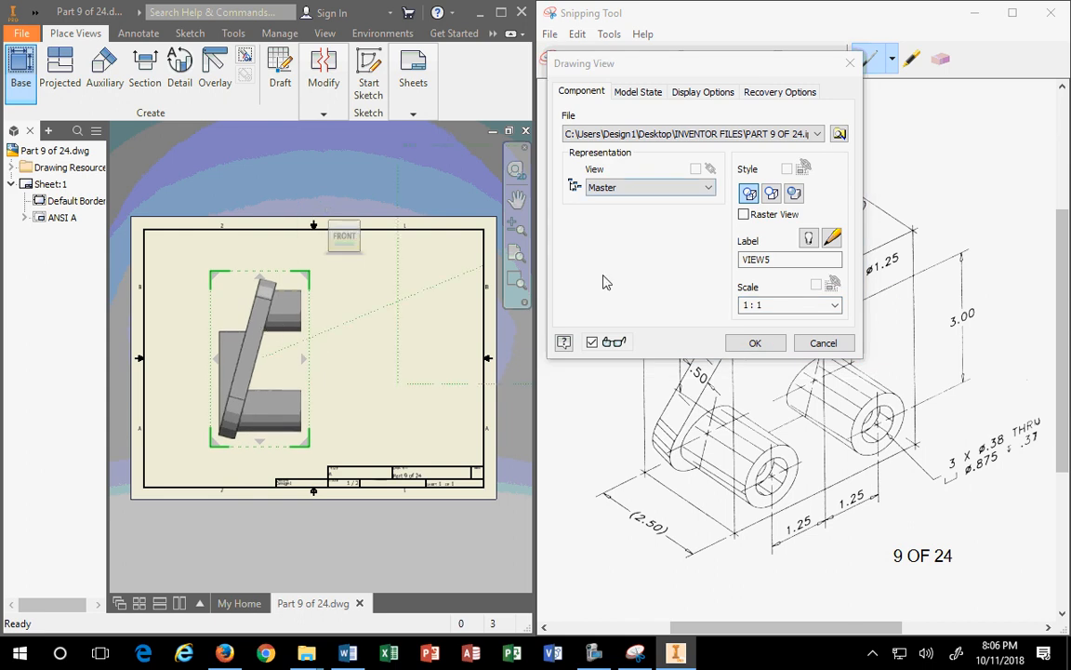
click(834, 305)
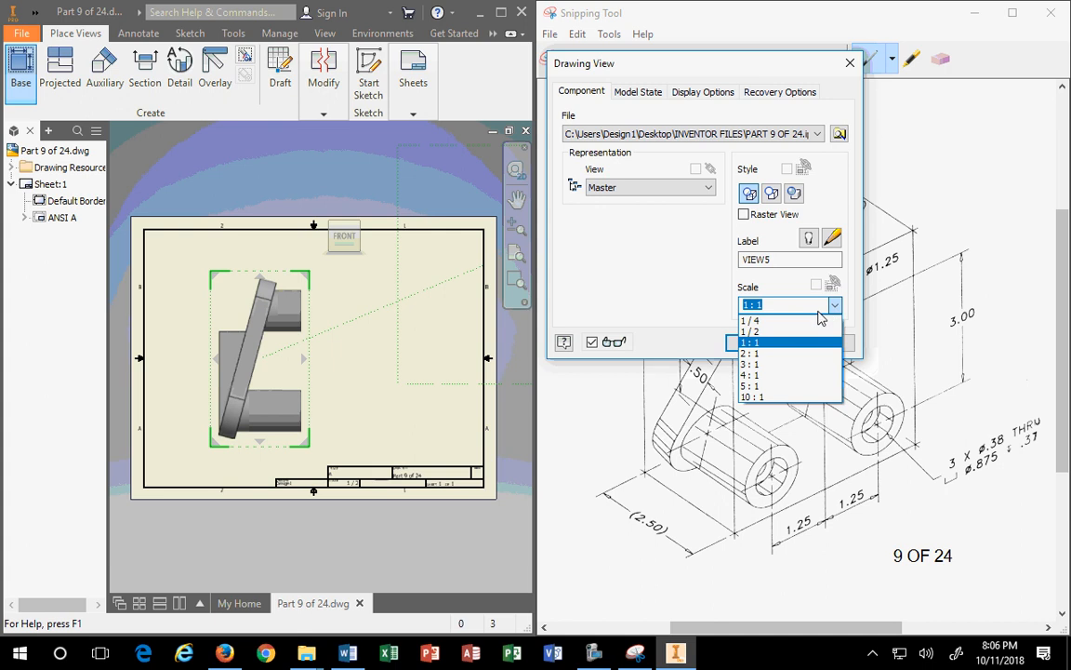
click(755, 331)
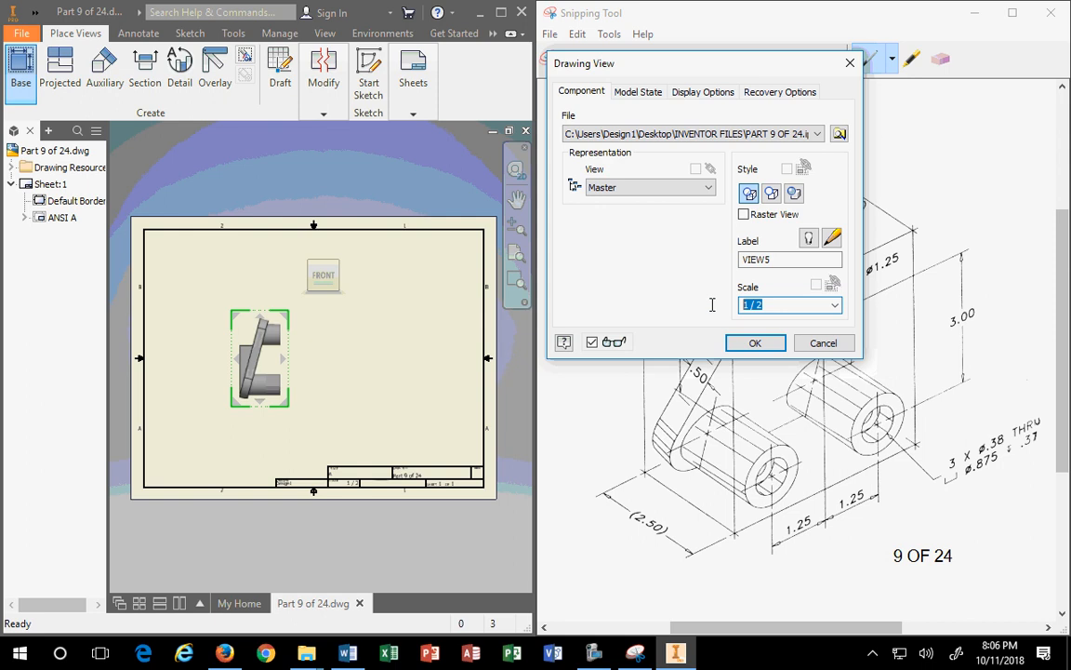
text(1)
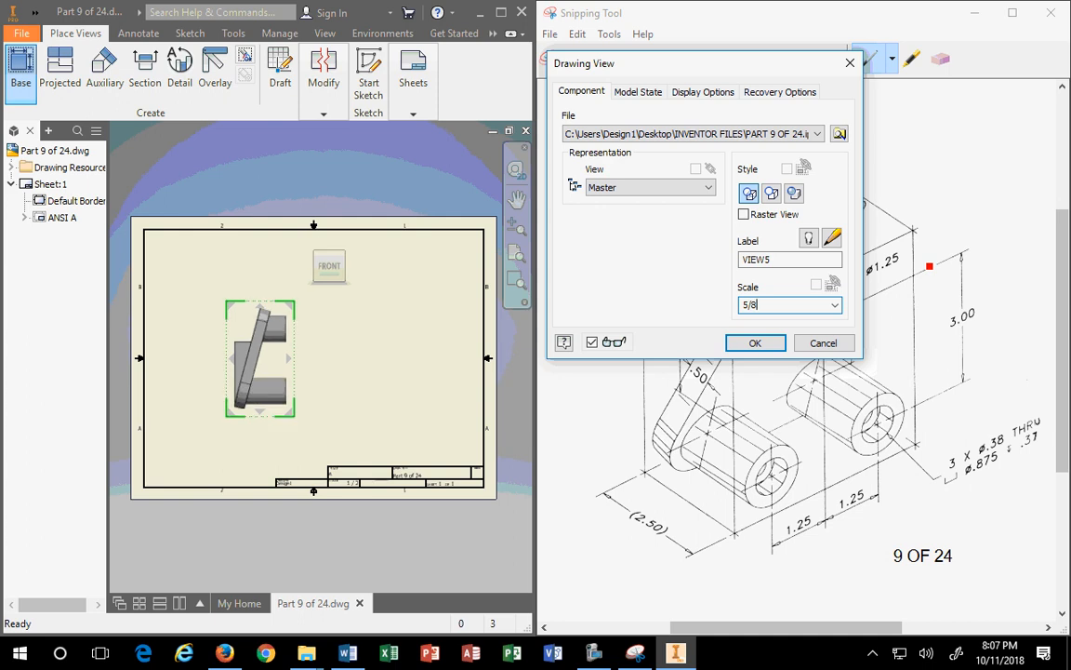
key(Return)
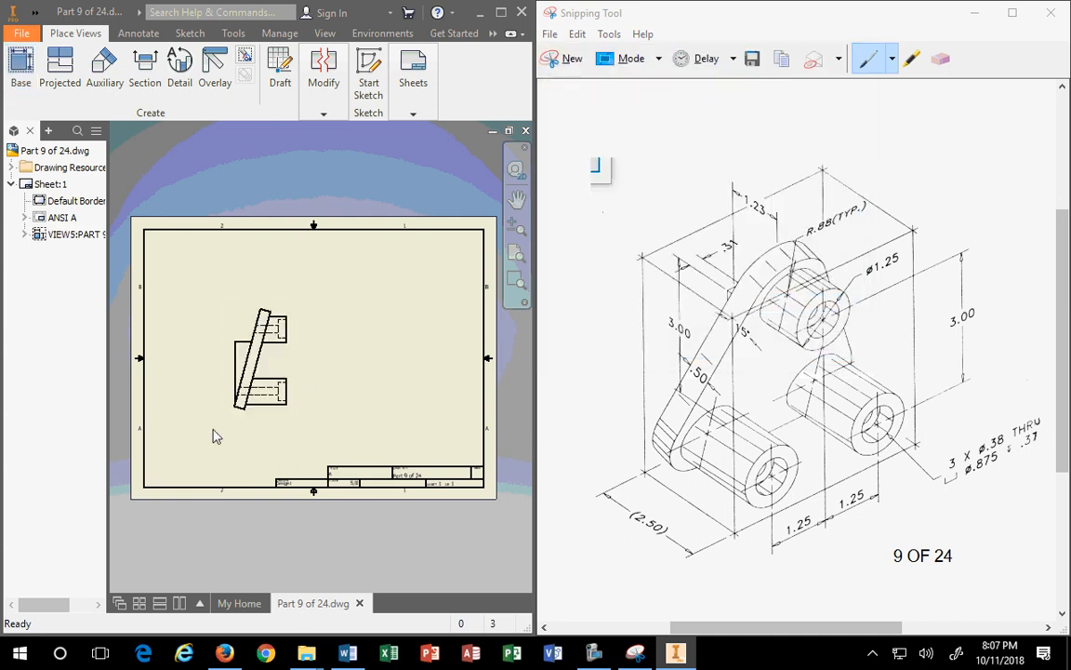
Step: Set the front base view's scale to 3/4 and move the view slightly toward the sheet's left border
double_click(289, 362)
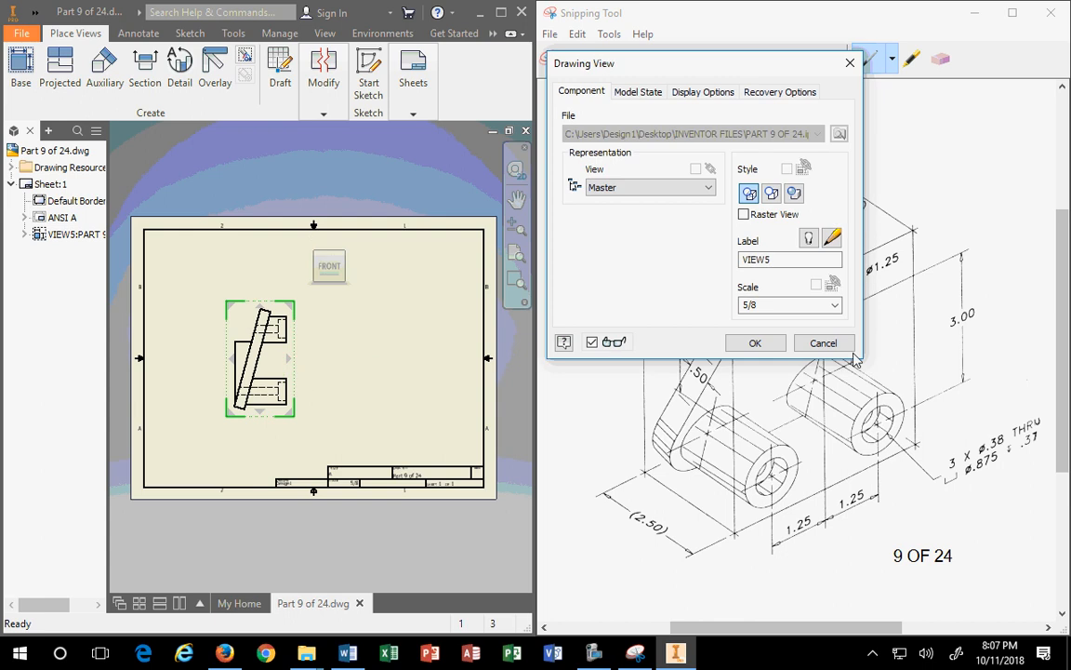
double_click(780, 305)
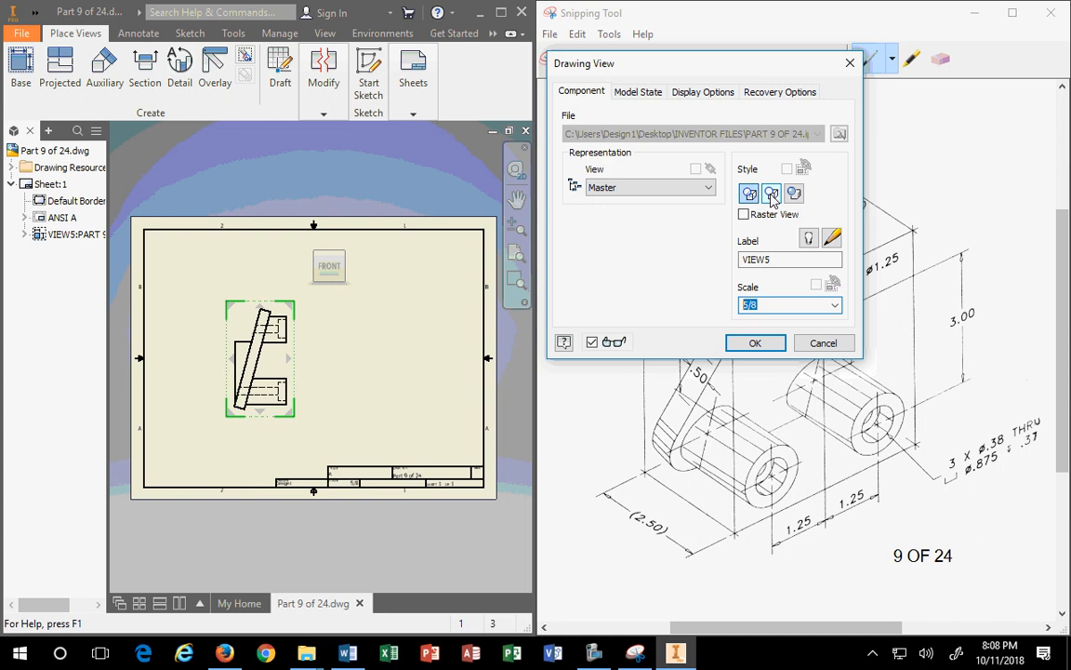
text(3/4)
click(755, 342)
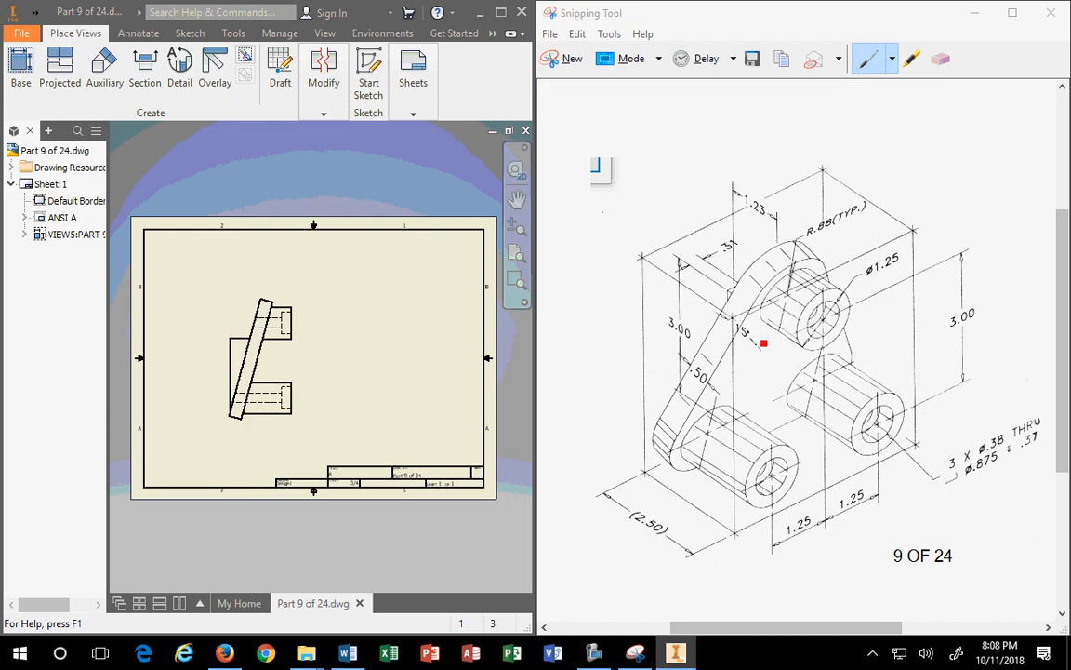
click(305, 371)
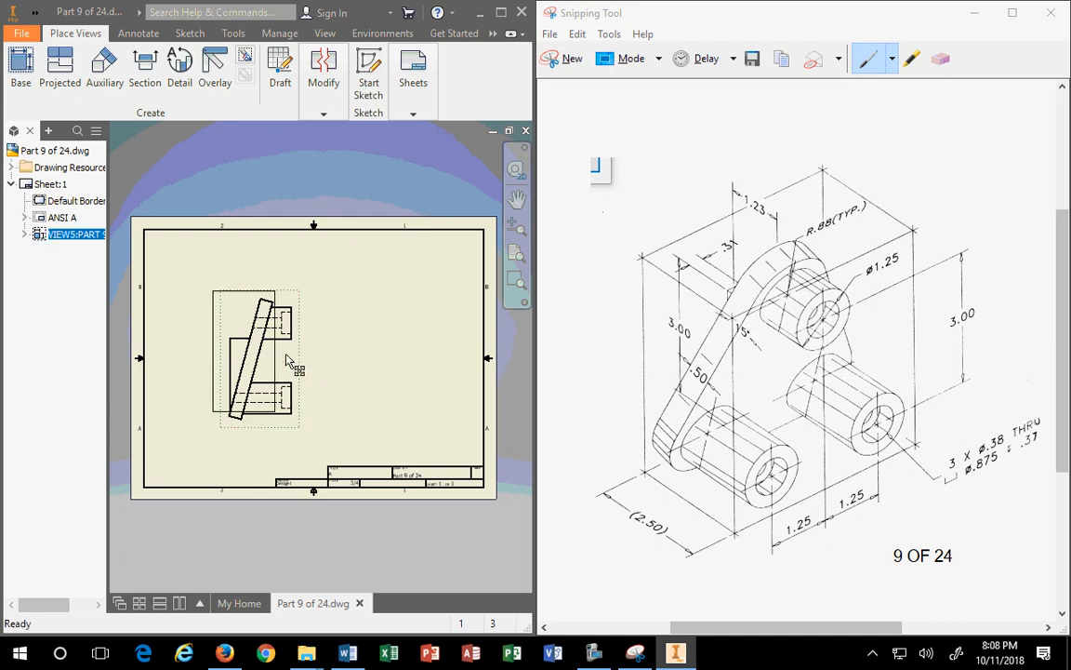
drag(287, 361, 278, 358)
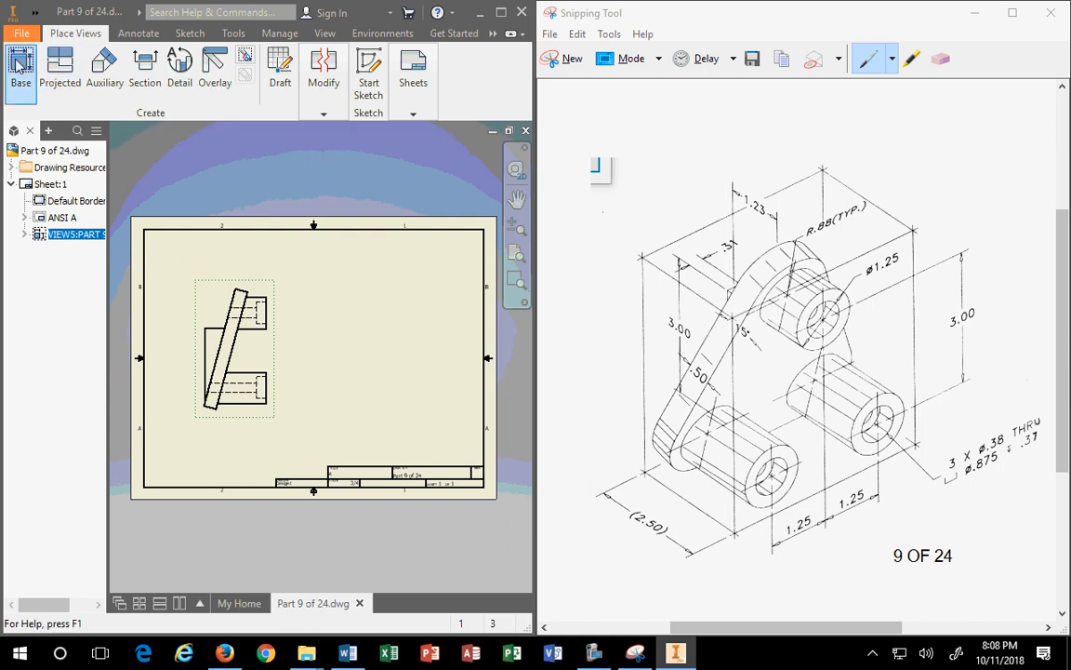
Step: Create projected views from the front view: a side view to its right and an isometric view above the sheet
click(59, 67)
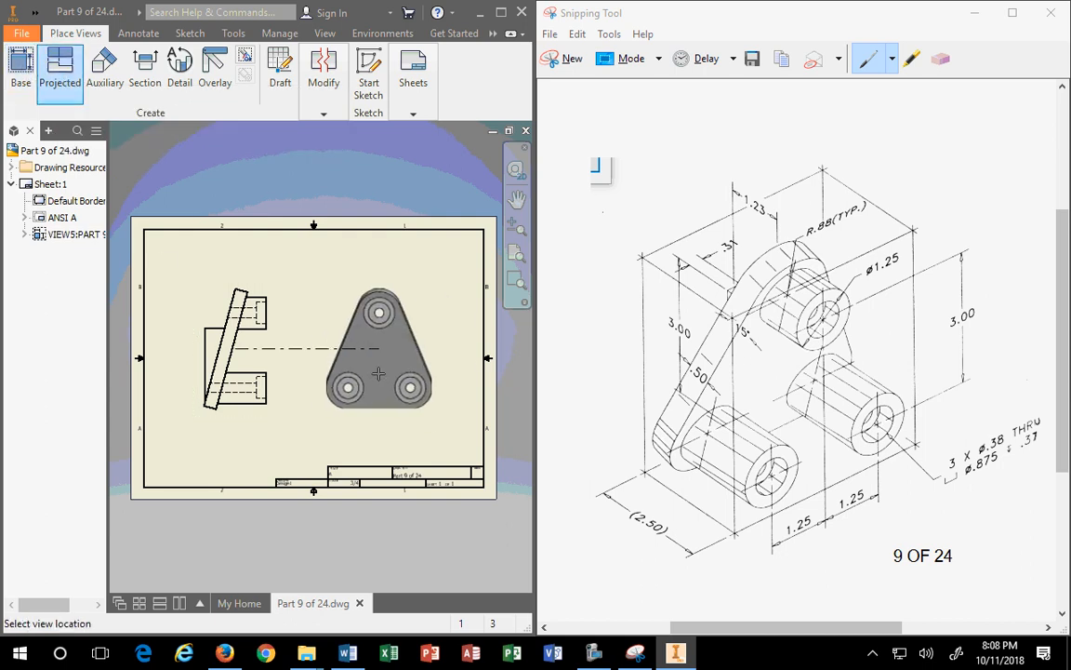
click(378, 360)
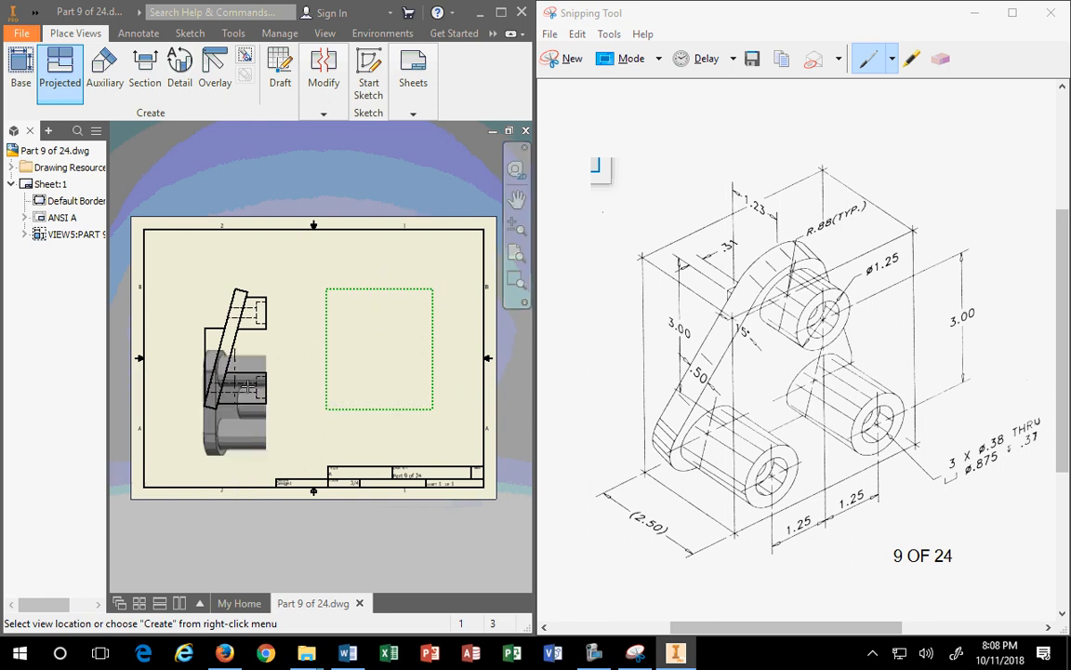
click(327, 174)
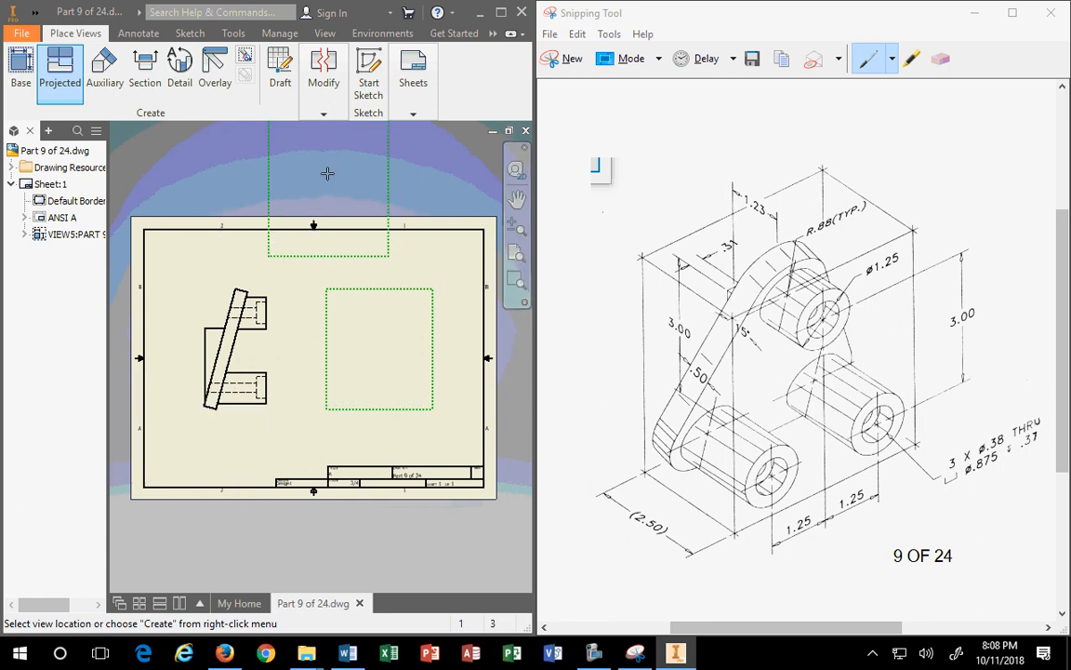
right_click(346, 177)
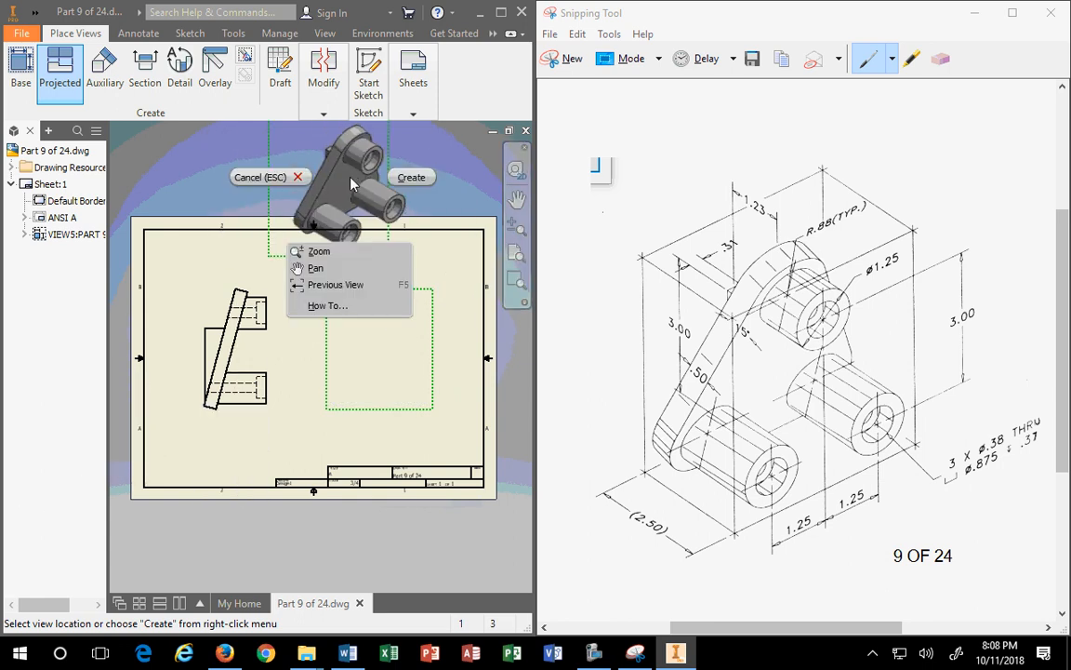
click(413, 176)
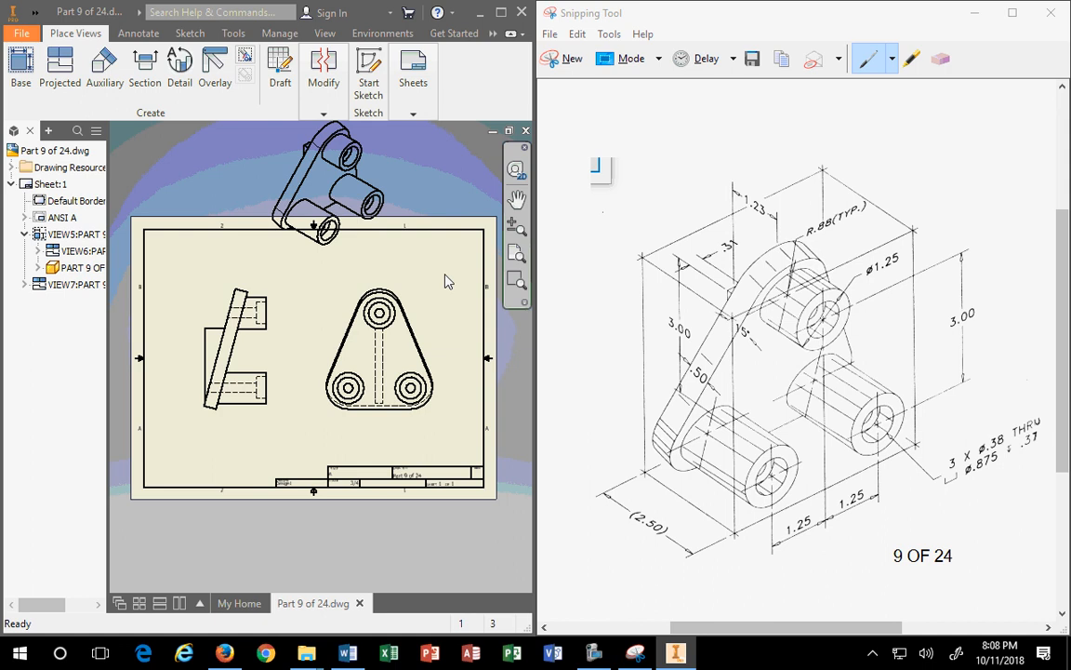
Step: Set the isometric view's scale to 1/2 and move it into the sheet's upper-left corner
scroll(282, 407, up, 3)
scroll(316, 413, down, 5)
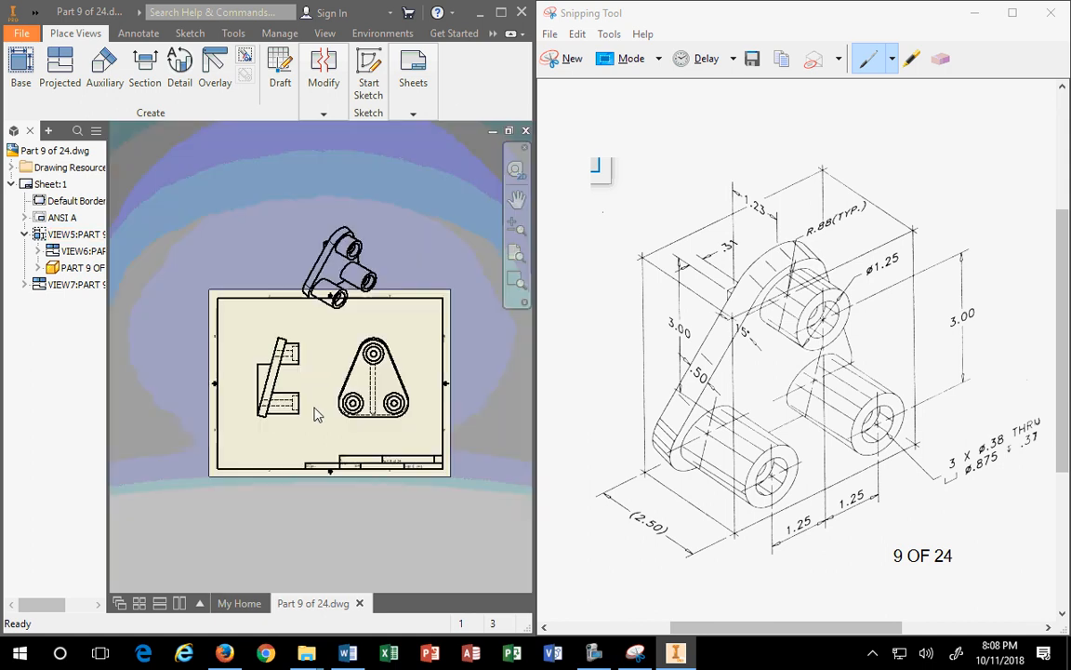
scroll(316, 414, up, 3)
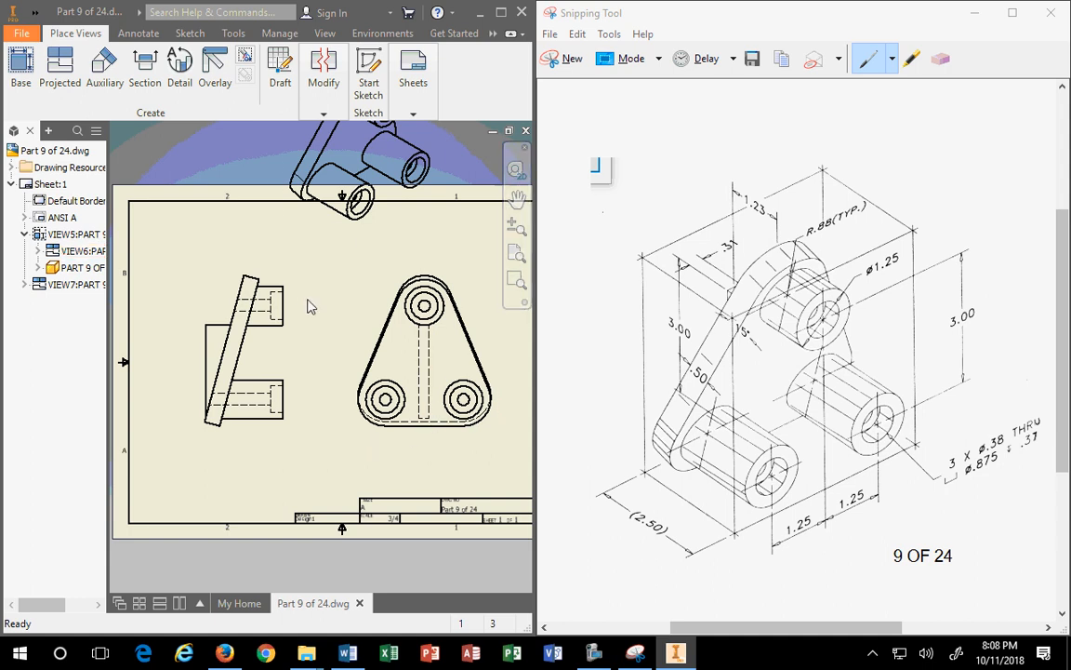
click(317, 233)
mouse_move(301, 250)
mouse_down()
mouse_move(203, 251)
mouse_move(181, 280)
mouse_up()
double_click(181, 282)
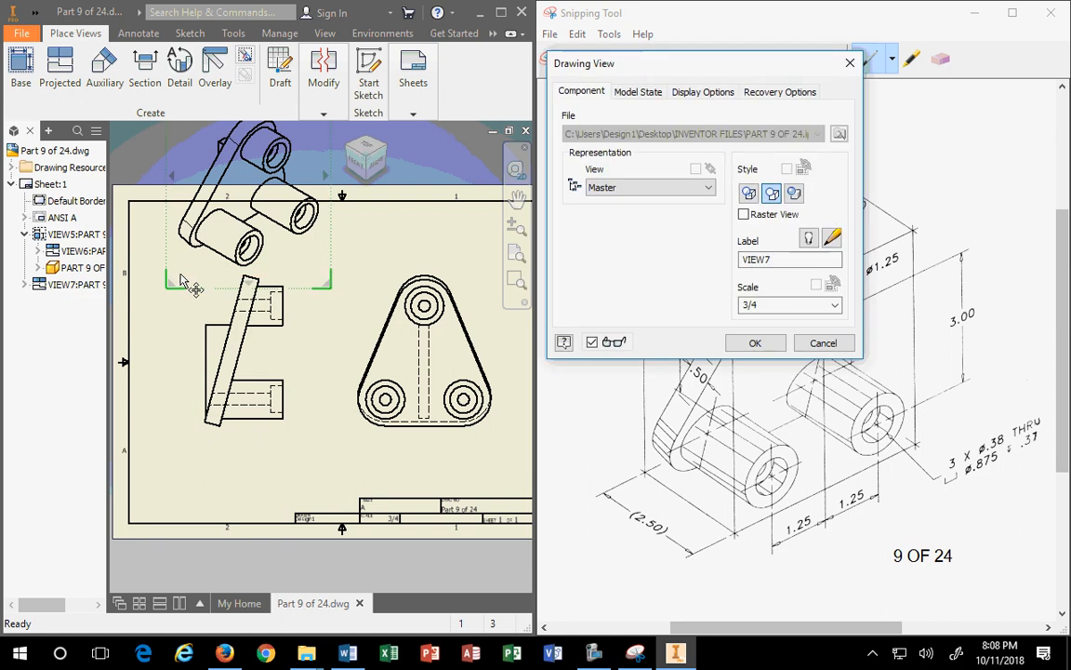
click(835, 305)
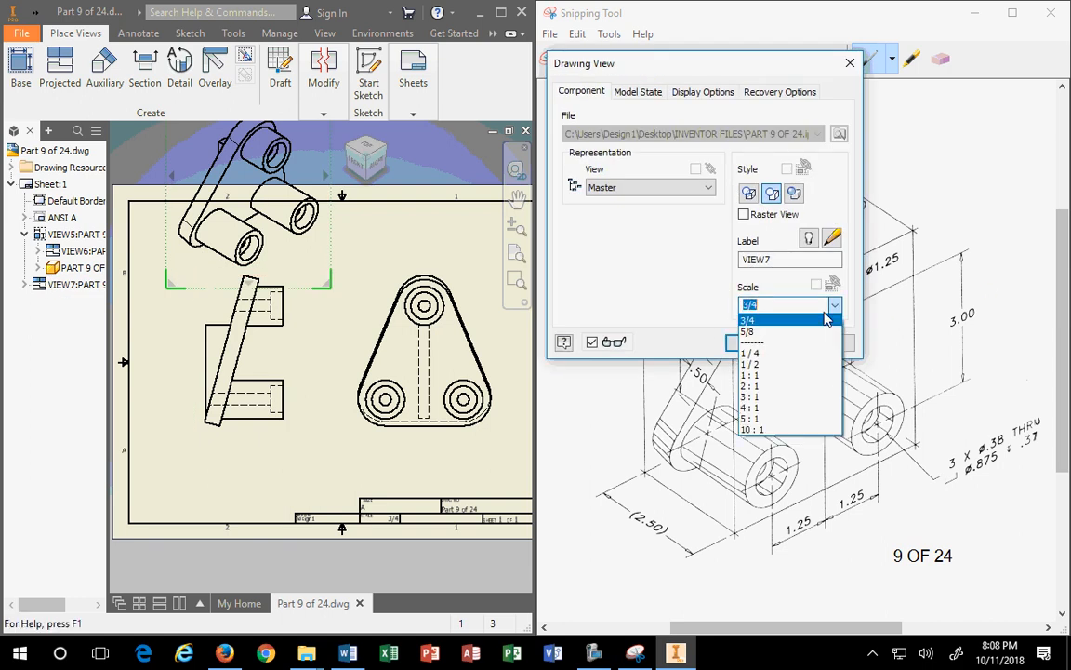
click(758, 353)
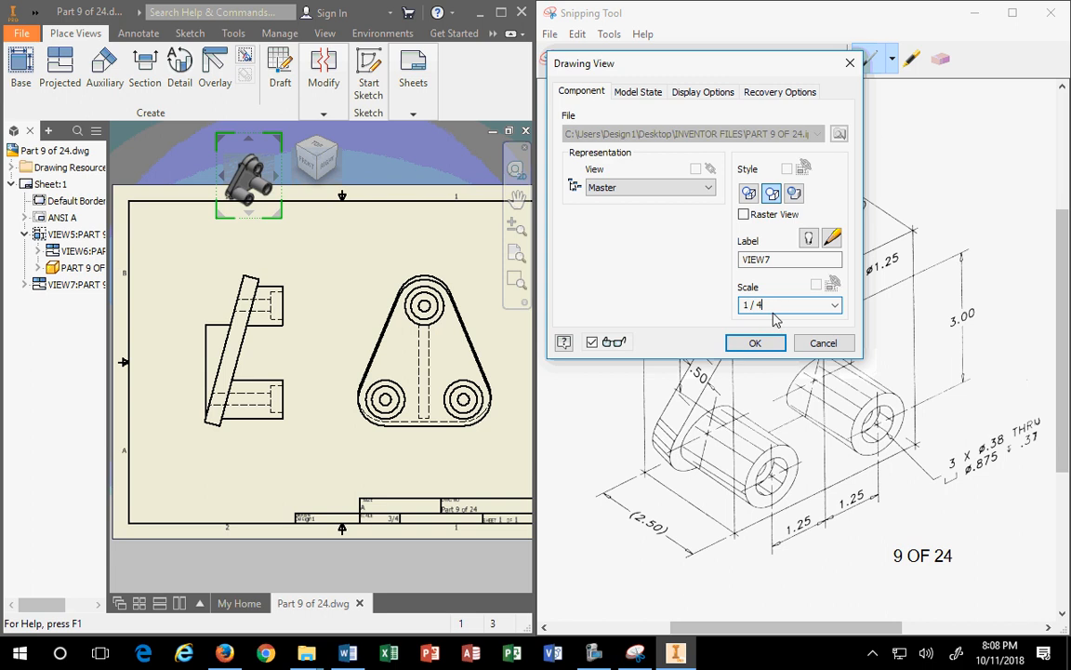
click(834, 305)
click(758, 363)
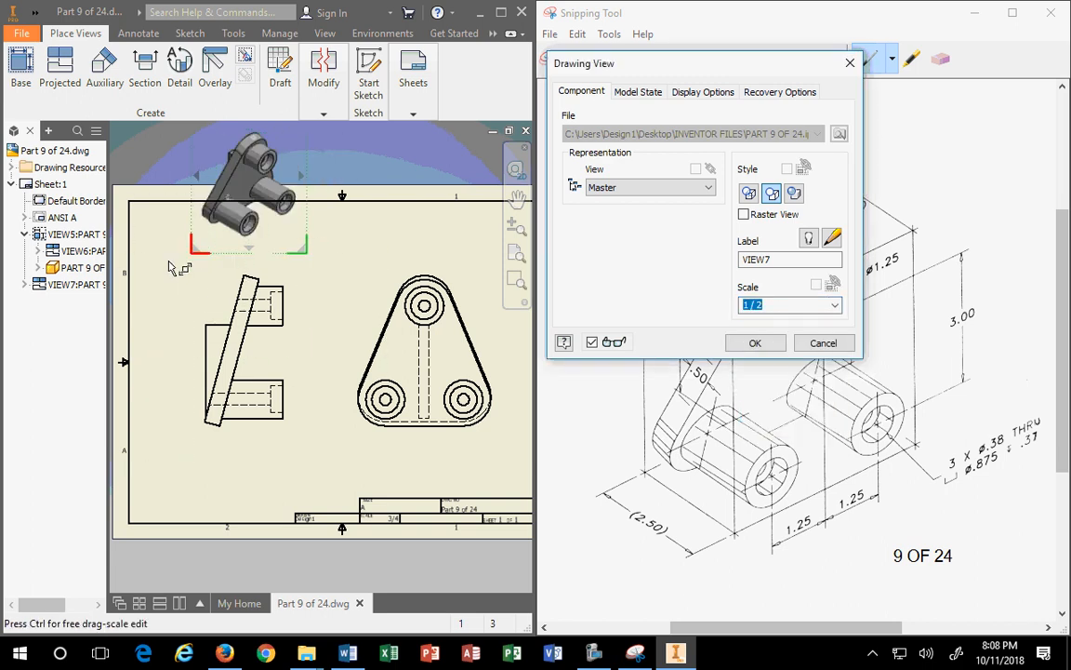
mouse_move(263, 191)
mouse_down()
mouse_move(199, 240)
mouse_move(198, 269)
mouse_up()
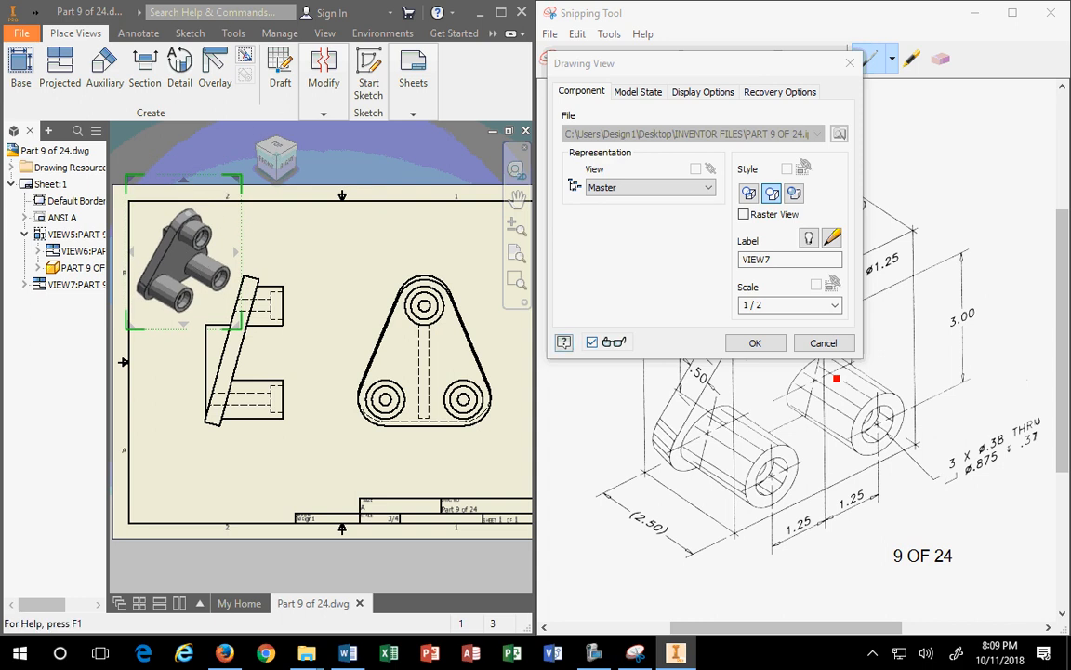
click(755, 342)
Step: Move the side view closer to the right border and the front view rightward, clear of the isometric view
scroll(446, 458, down, 3)
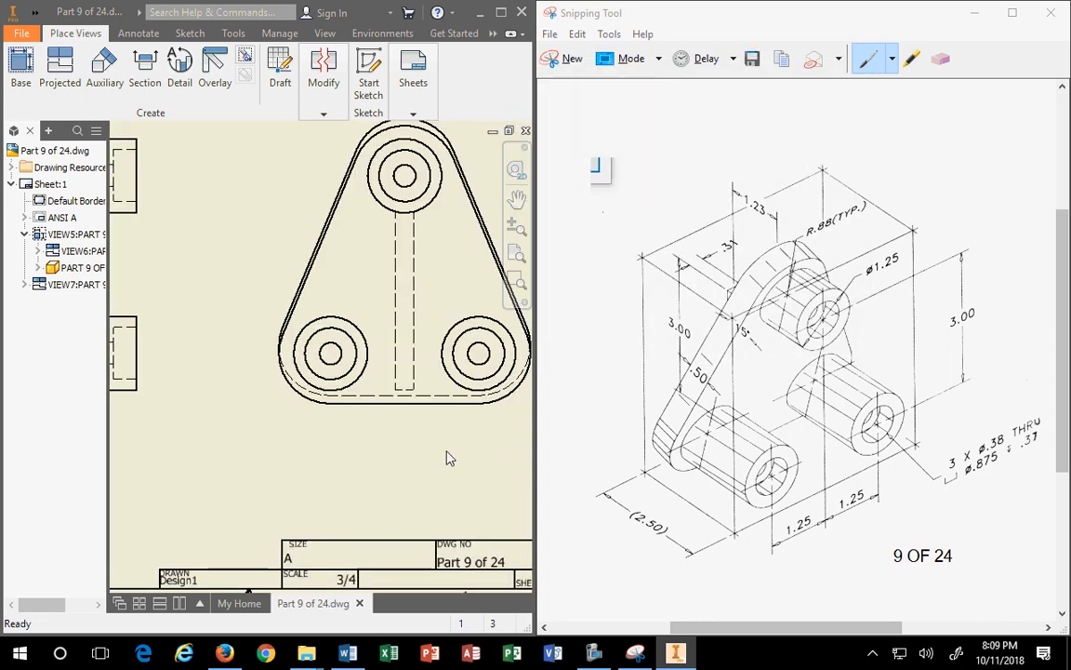
scroll(451, 458, up, 6)
scroll(455, 460, down, 2)
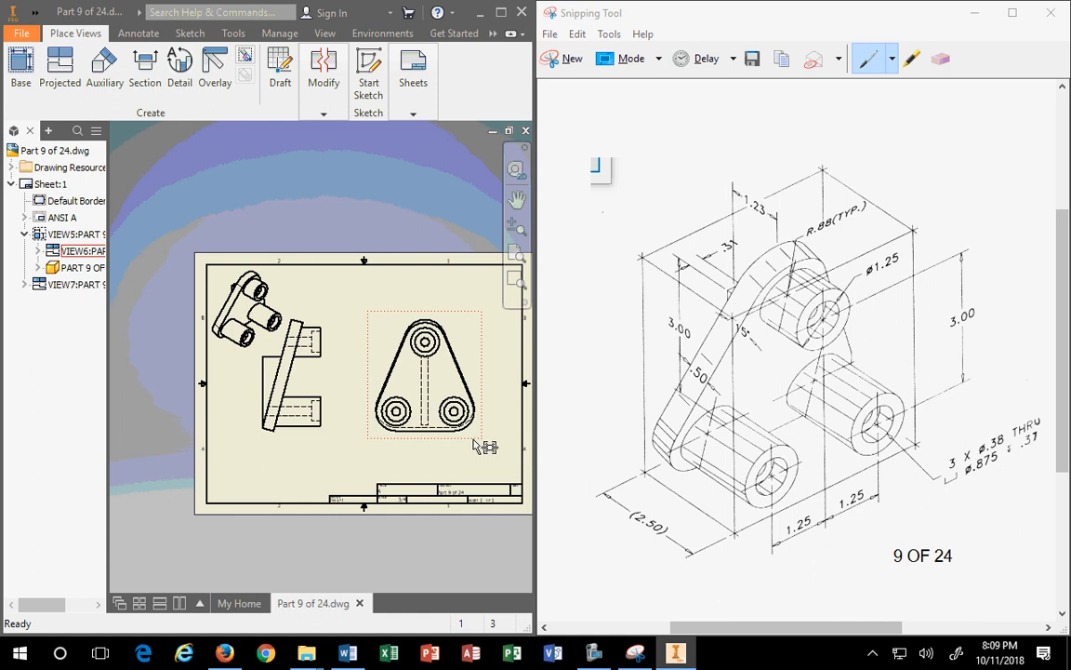
drag(472, 437, 496, 443)
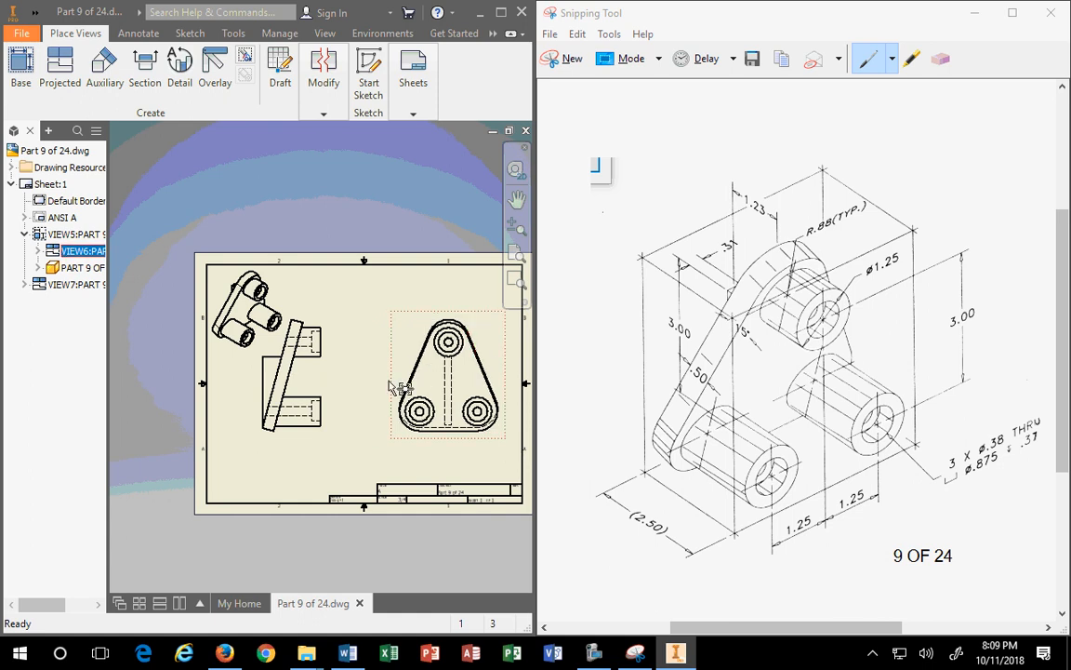
drag(313, 447, 367, 444)
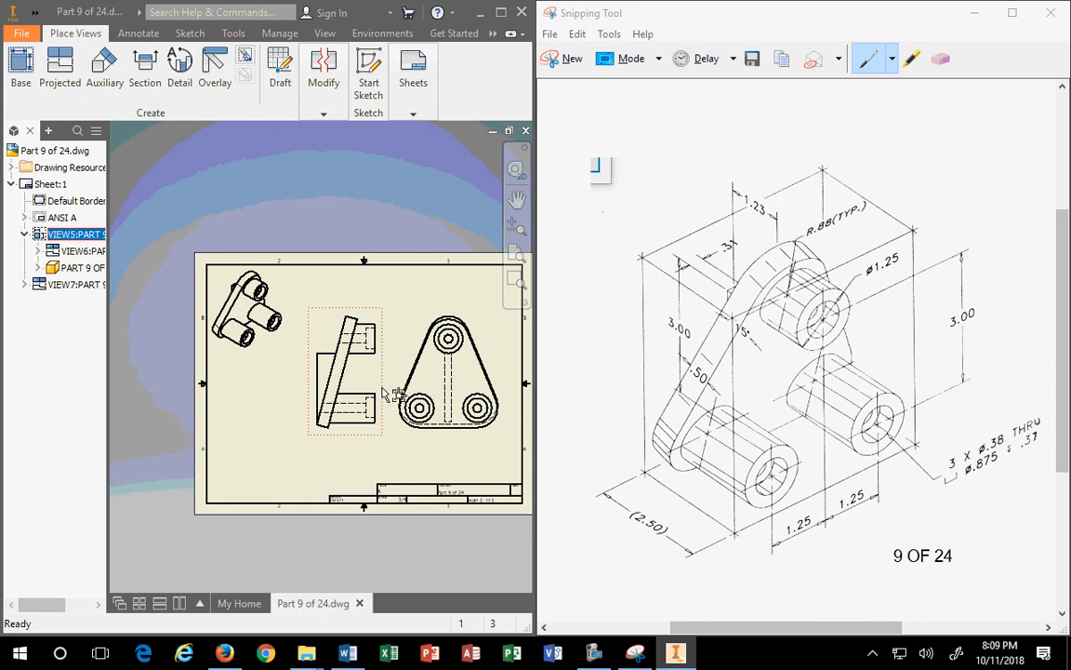
scroll(375, 402, up, 3)
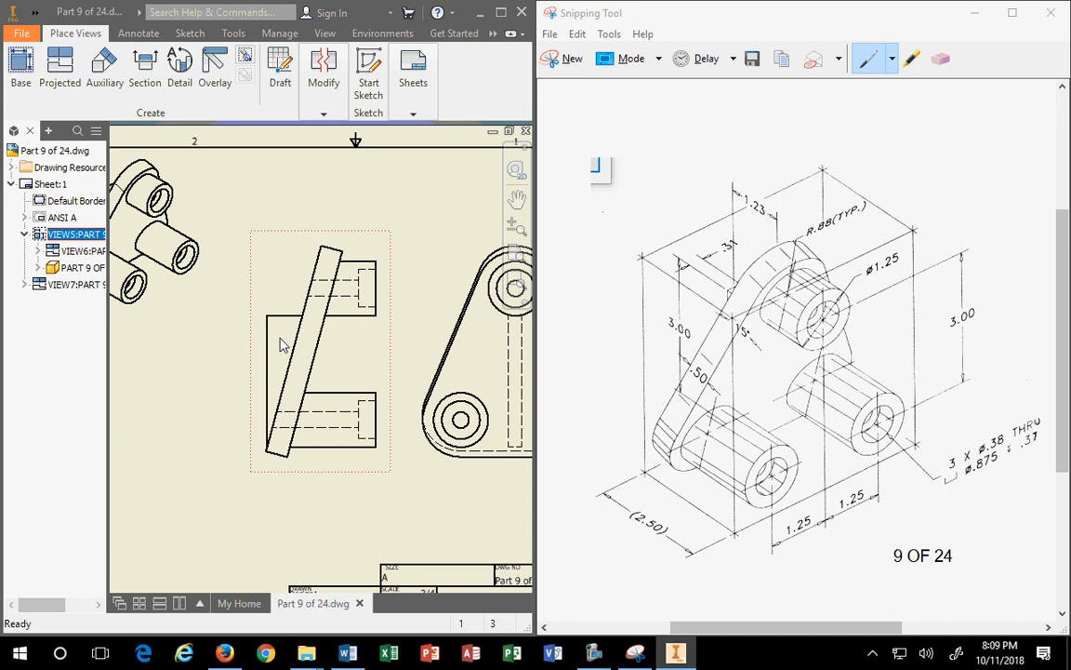
click(319, 341)
key(Delete)
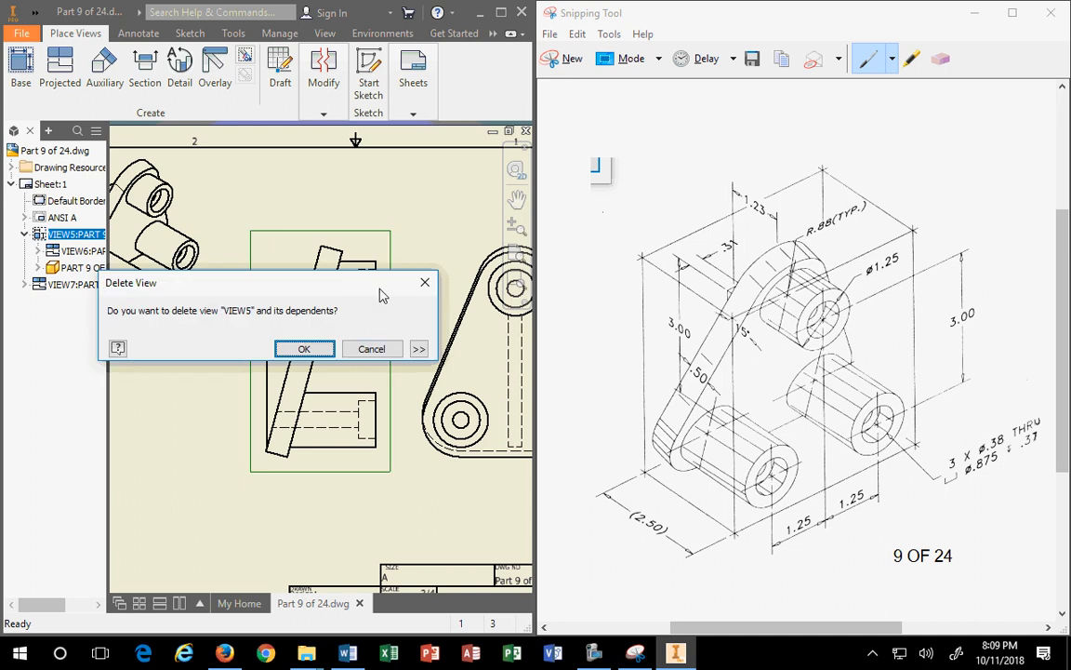
mouse_move(365, 285)
mouse_down()
mouse_move(390, 247)
mouse_move(431, 105)
mouse_up()
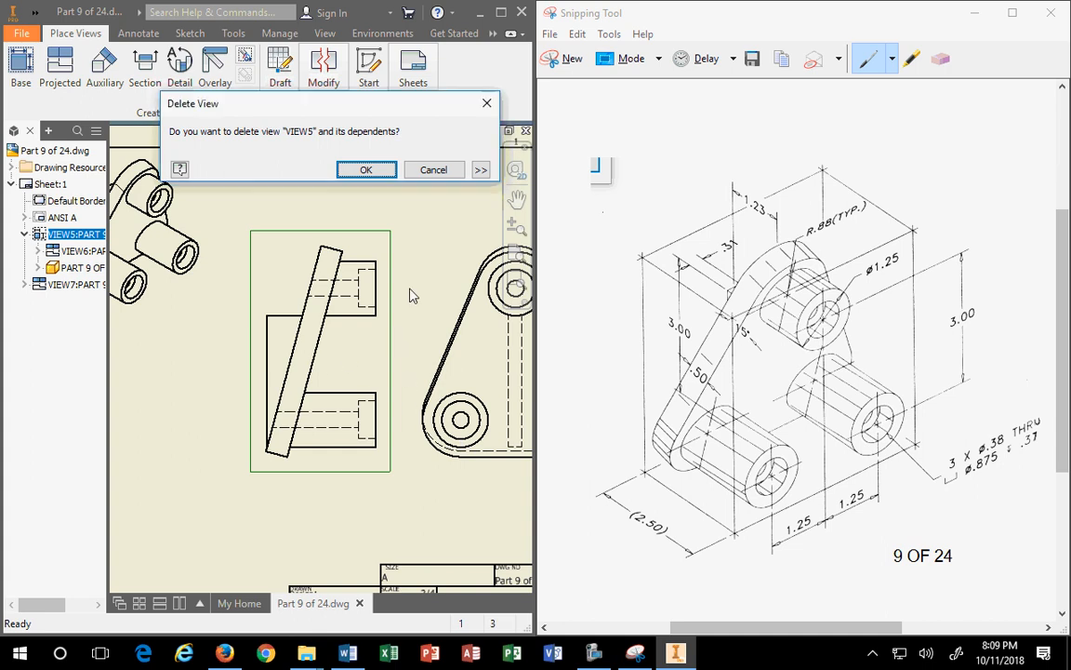
click(433, 170)
Step: Delete the front base view together with its dependent side view, keeping the isometric view
scroll(423, 400, down, 5)
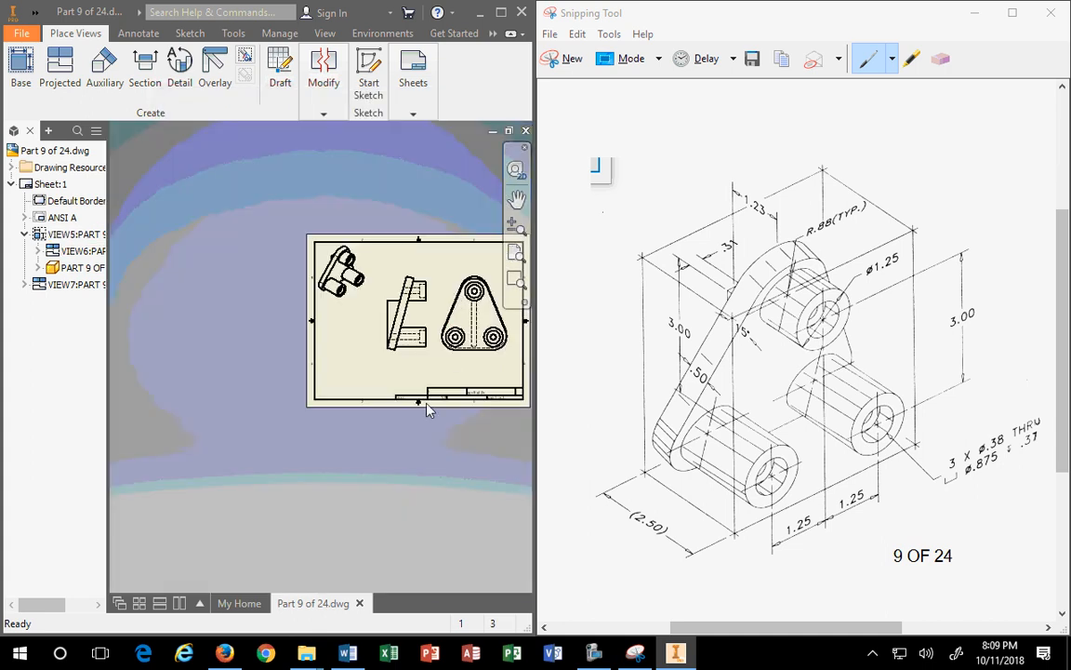
middle_drag(427, 404, 373, 434)
scroll(391, 370, up, 3)
middle_drag(374, 267, 292, 238)
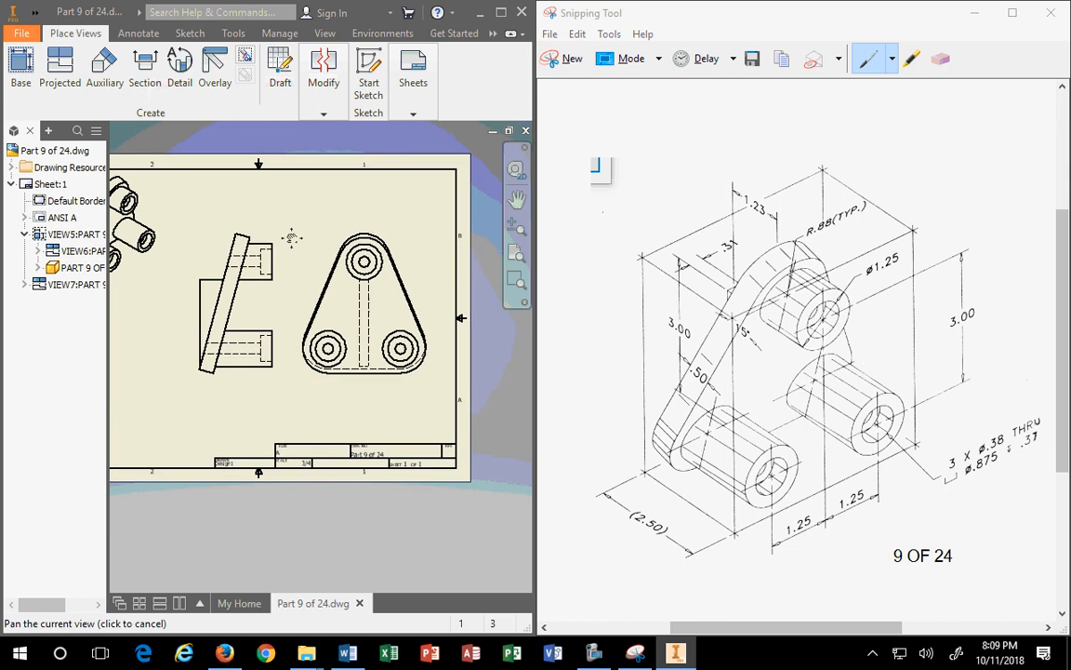
click(267, 226)
right_click(268, 232)
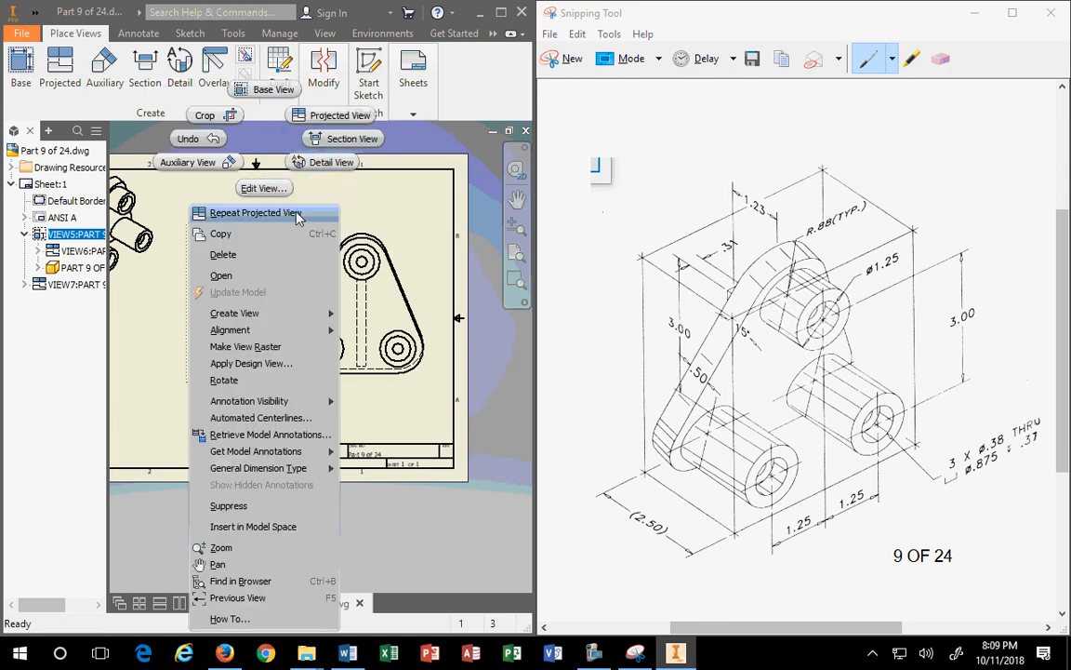
click(228, 256)
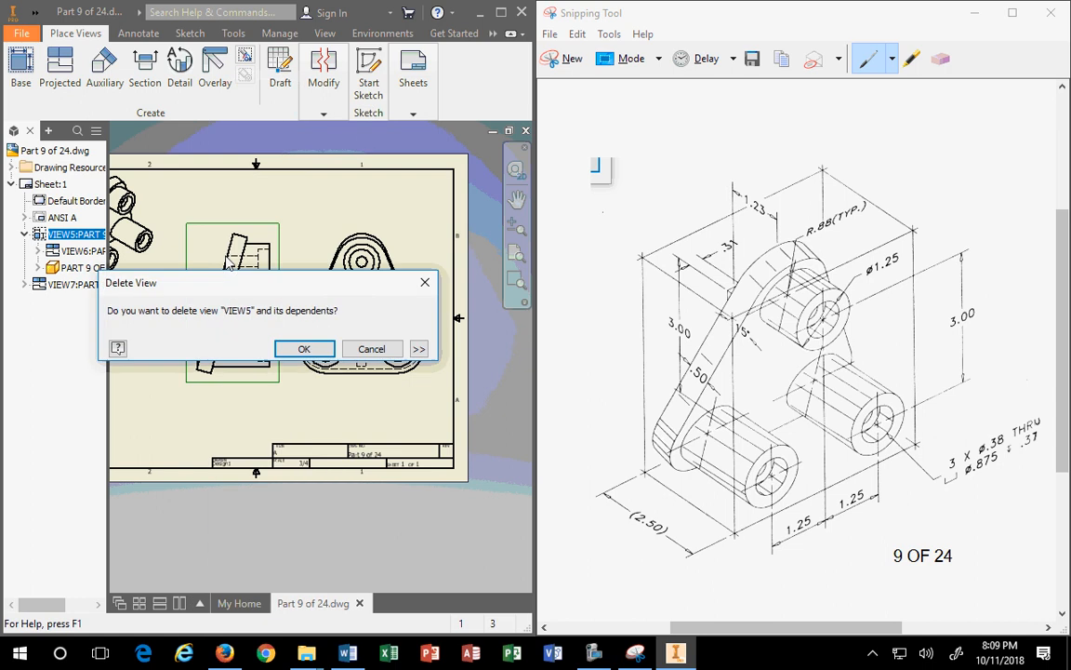
mouse_move(335, 285)
mouse_down()
mouse_move(380, 229)
mouse_move(442, 84)
mouse_up()
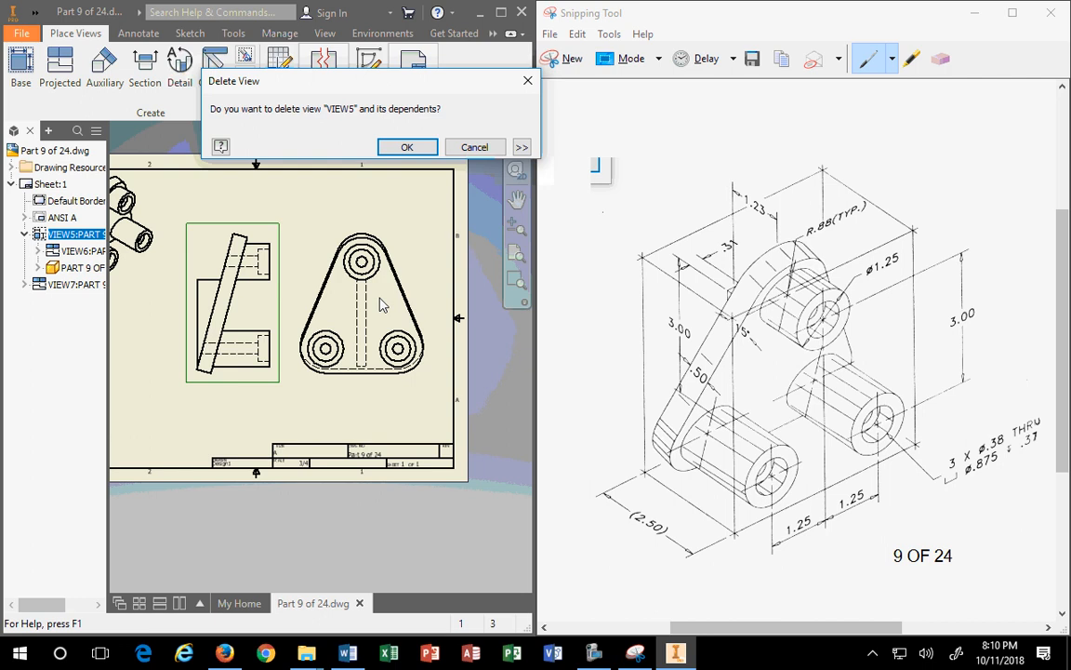
click(406, 147)
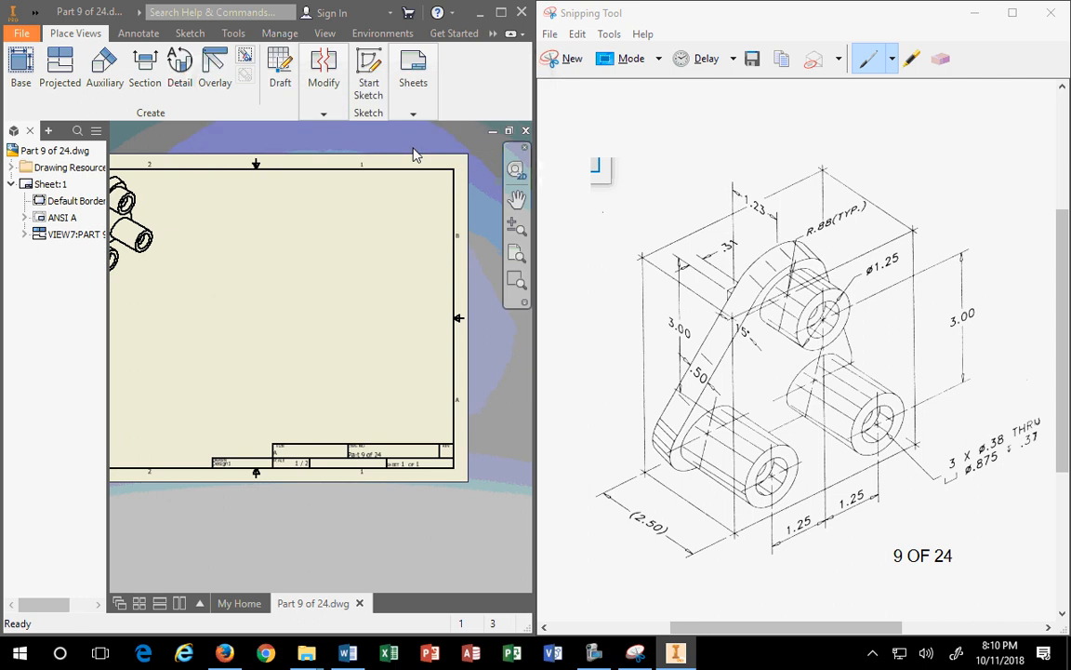
Step: Undo the deletion of the front base view and its dependent side view
double_click(456, 13)
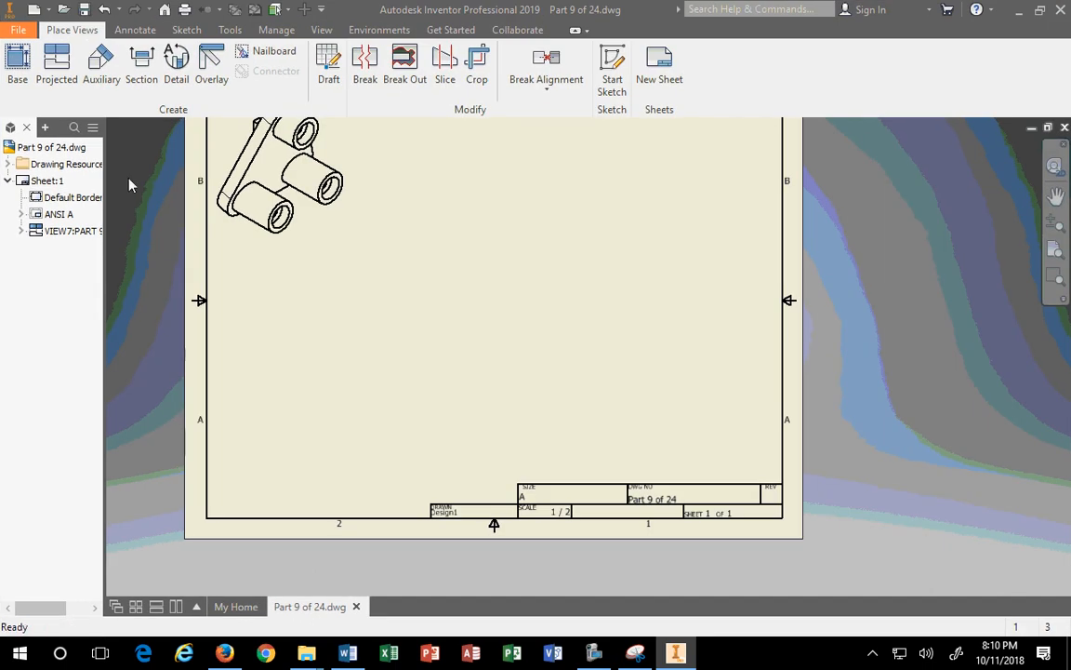
click(104, 10)
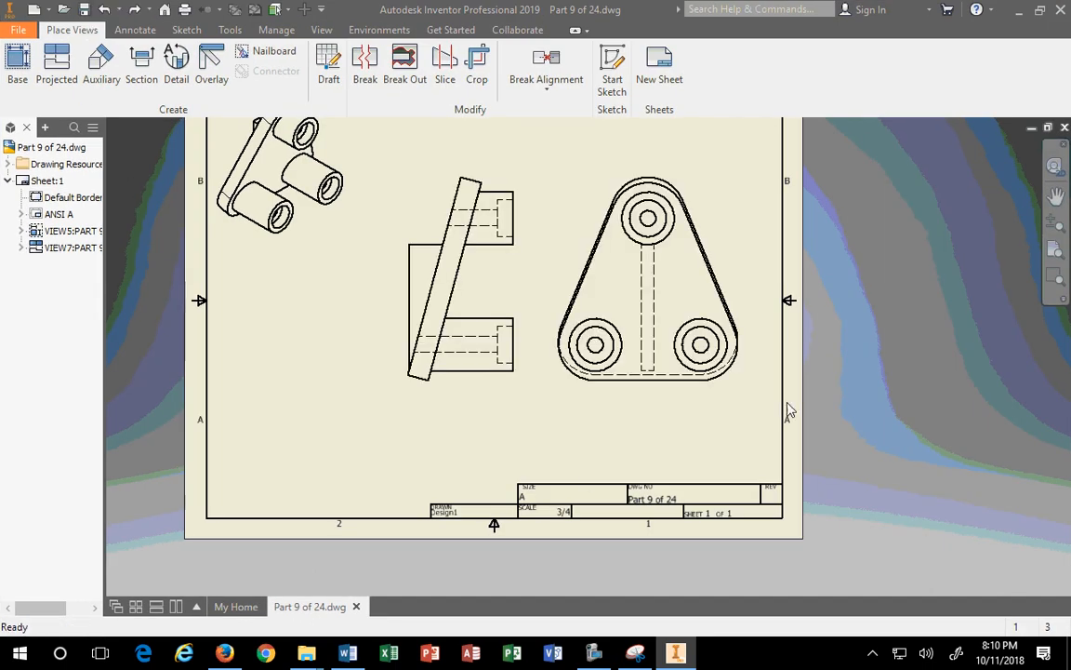
scroll(836, 310, down, 3)
scroll(835, 312, up, 6)
scroll(877, 301, down, 3)
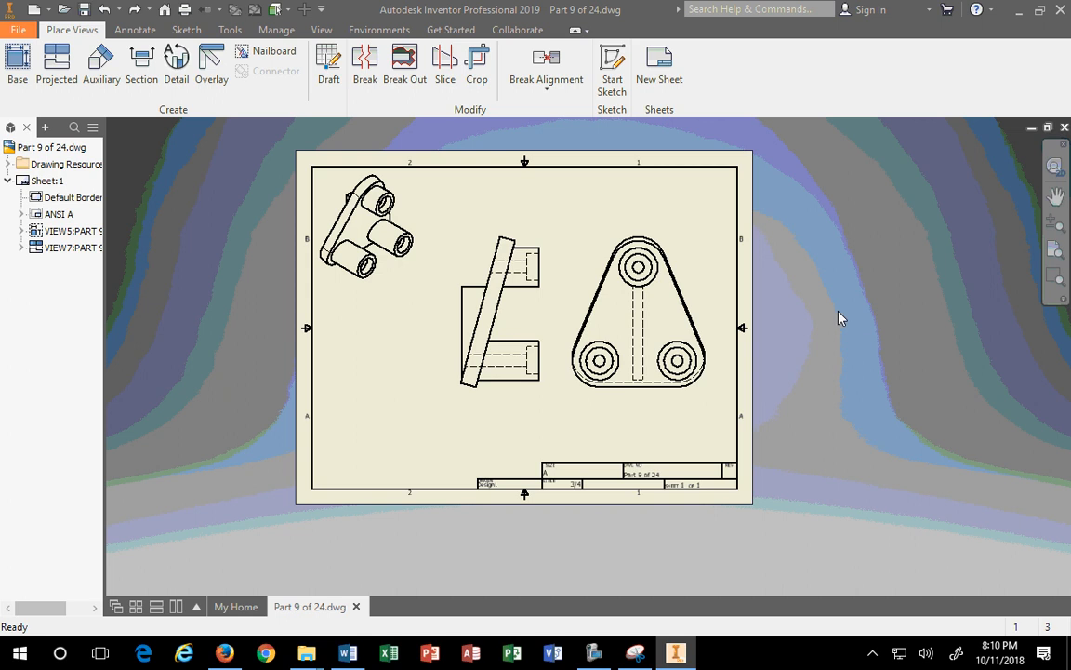
middle_drag(839, 319, 677, 315)
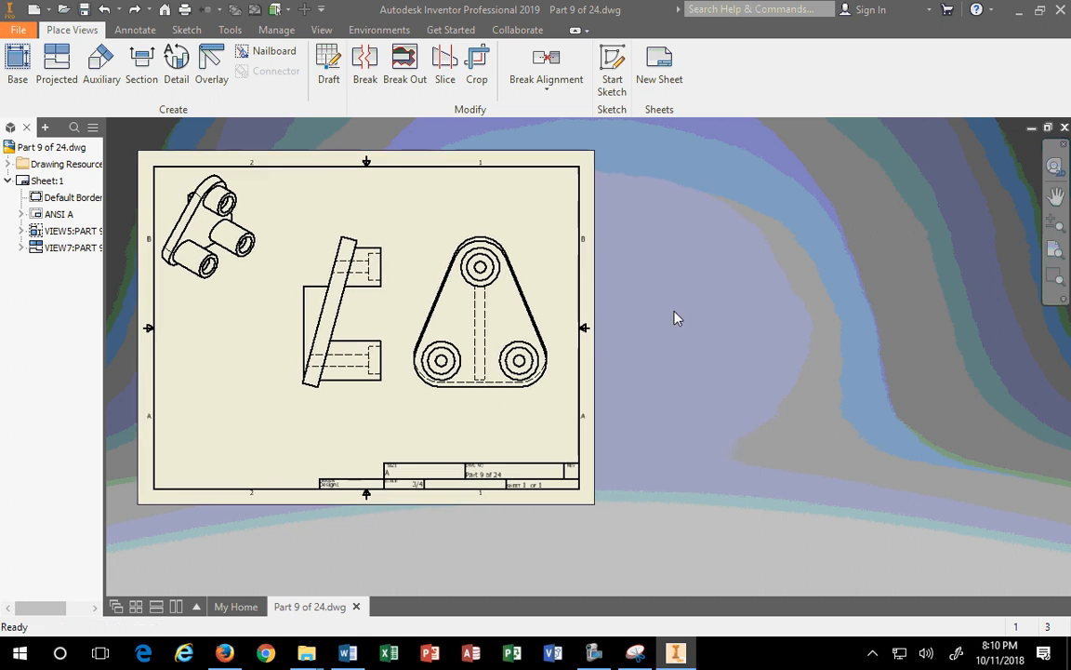
Step: Delete the front base view VIEW5 while keeping its dependent side view VIEW6 on the sheet
right_click(391, 329)
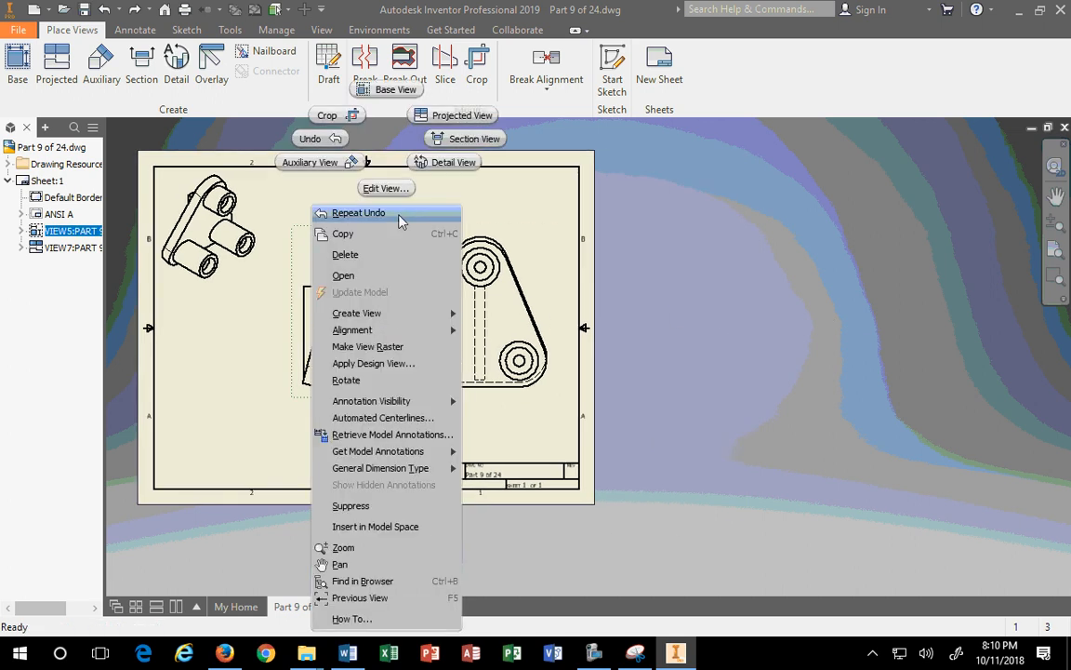
click(365, 255)
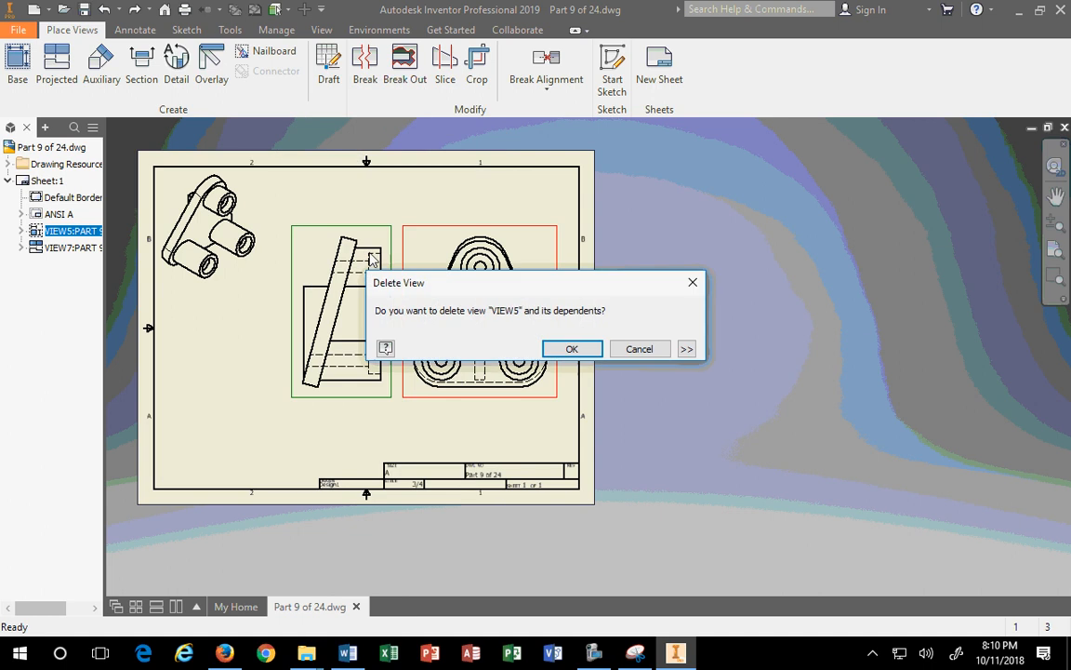
drag(560, 283, 573, 62)
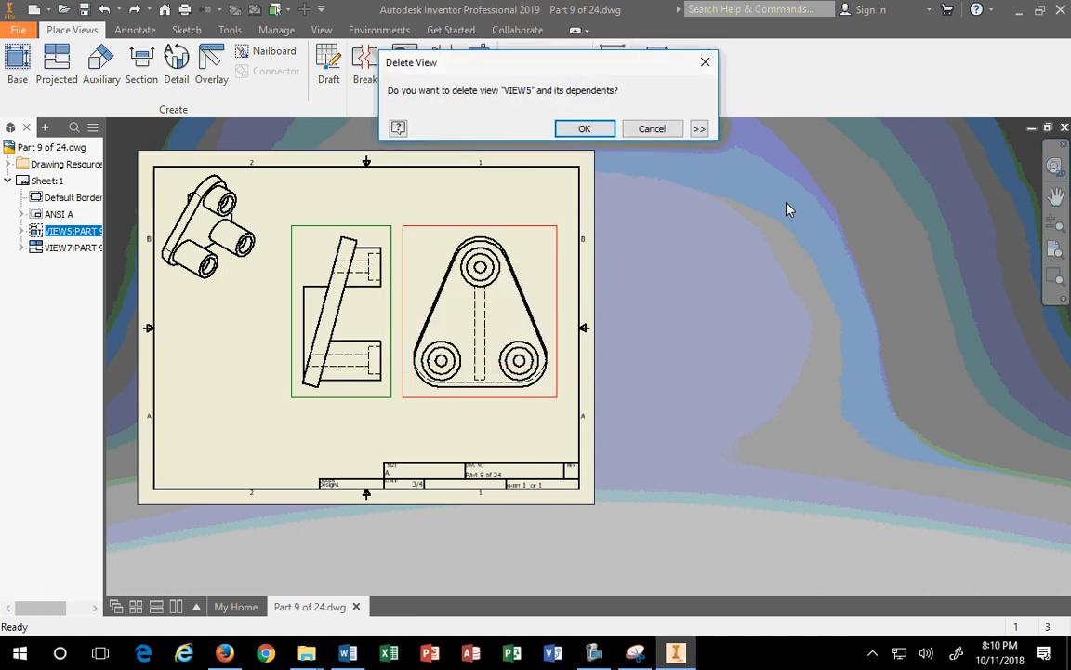
click(701, 130)
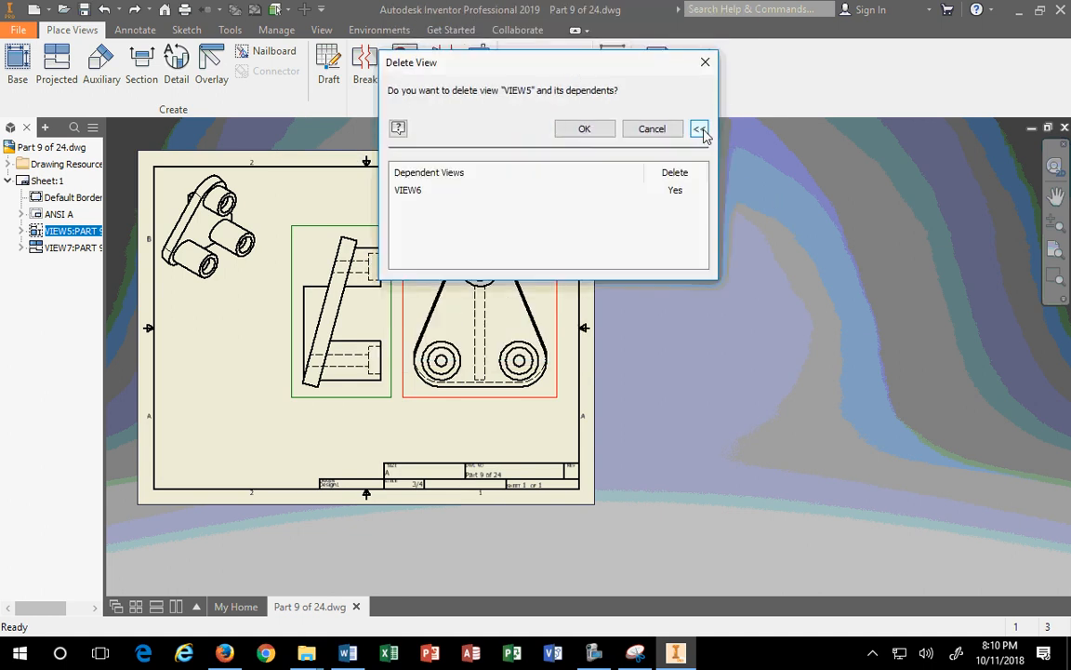
click(677, 194)
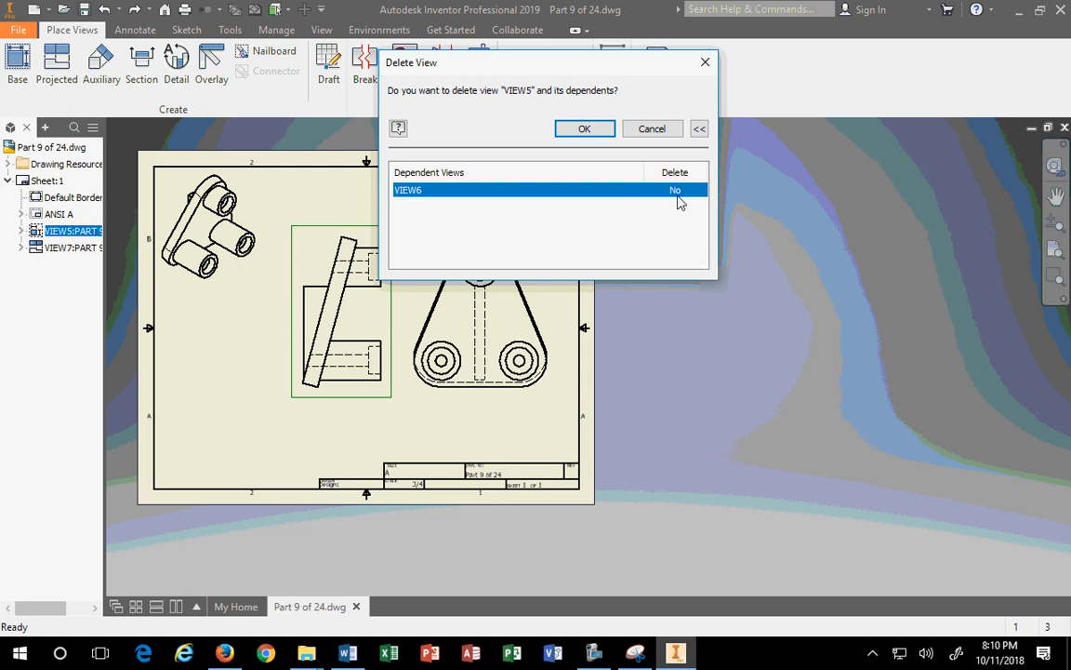
click(679, 195)
click(679, 195)
click(678, 196)
click(678, 193)
click(586, 129)
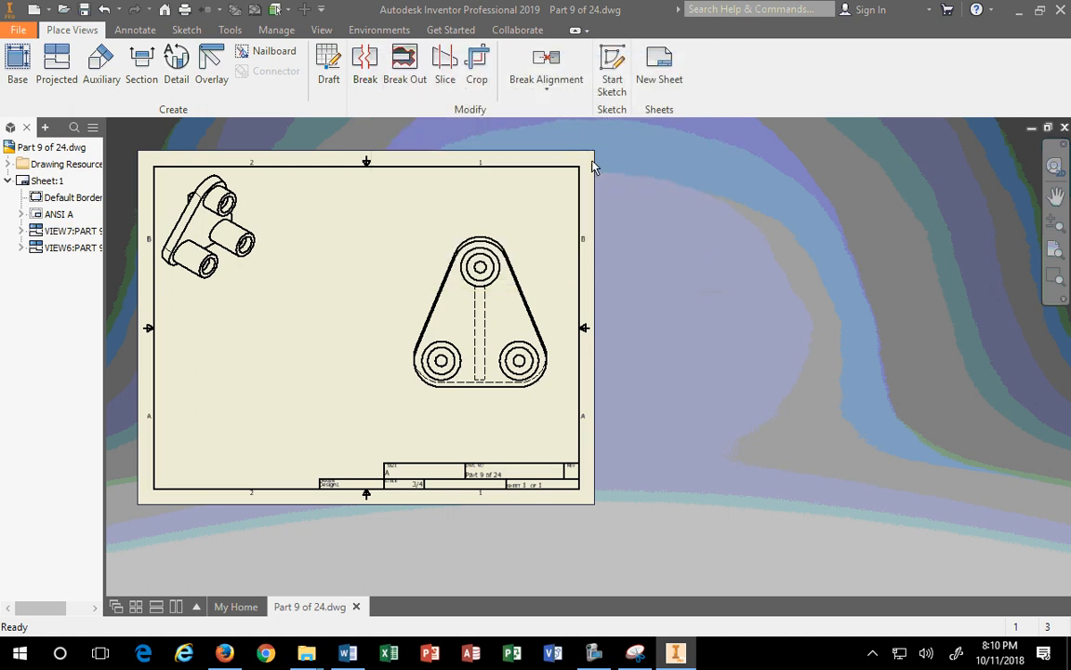
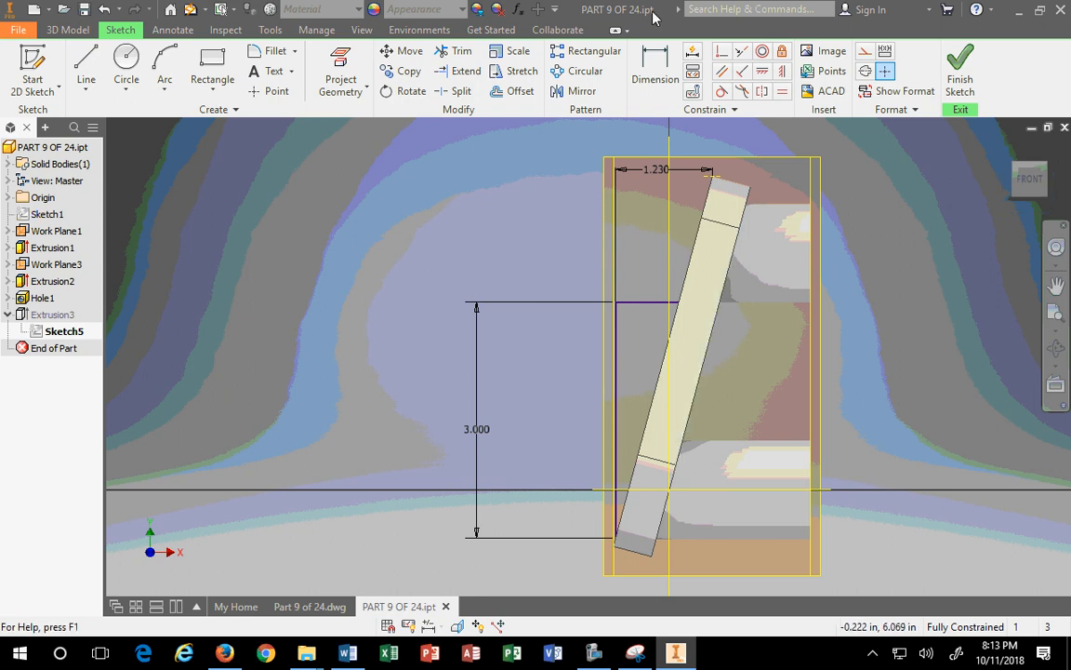
Step: Show the reference image beside the model and circle its 1.23 and left-hand 3.00 dimensions in Snipping Tool
key(super+Left)
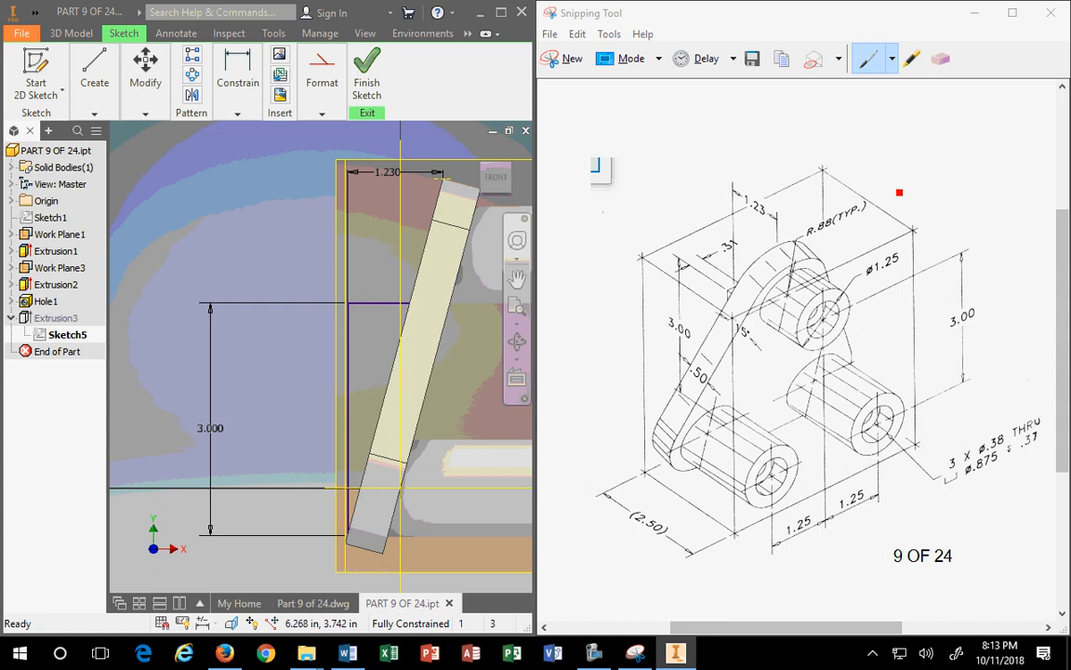
click(795, 203)
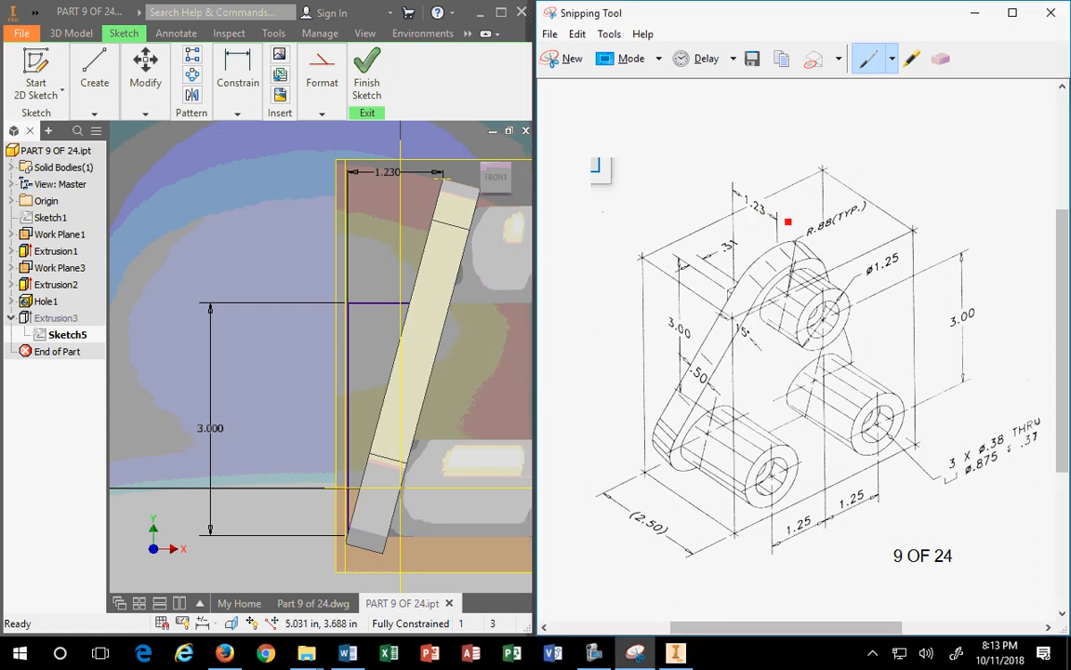
mouse_move(765, 186)
mouse_down()
mouse_move(770, 227)
mouse_move(735, 181)
mouse_up()
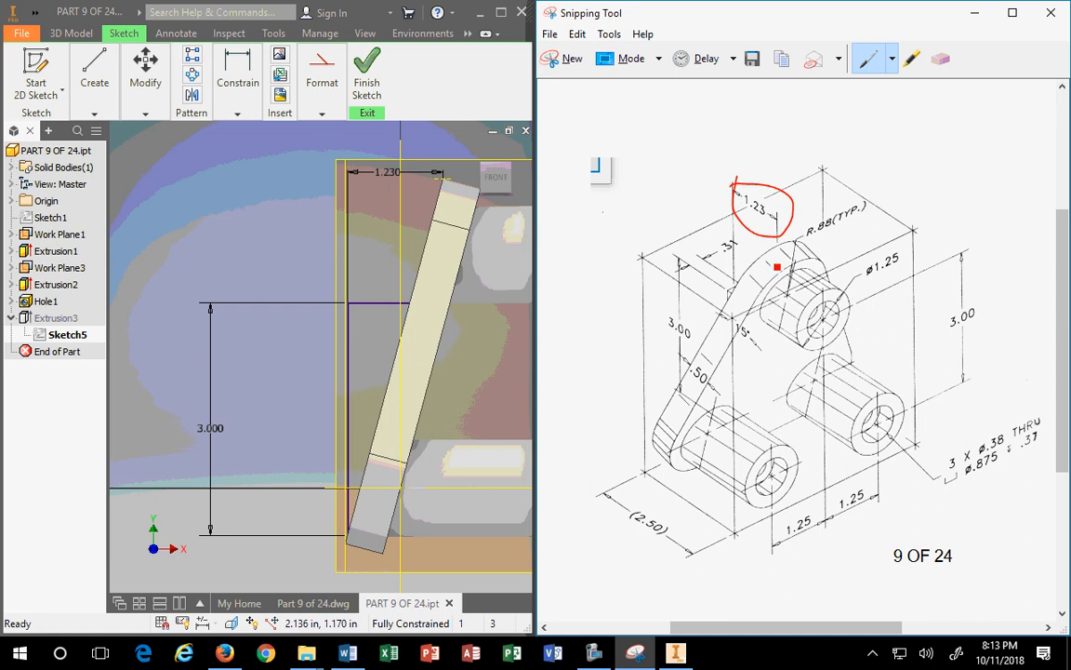
mouse_move(686, 304)
mouse_down()
mouse_move(660, 337)
mouse_move(715, 332)
mouse_up()
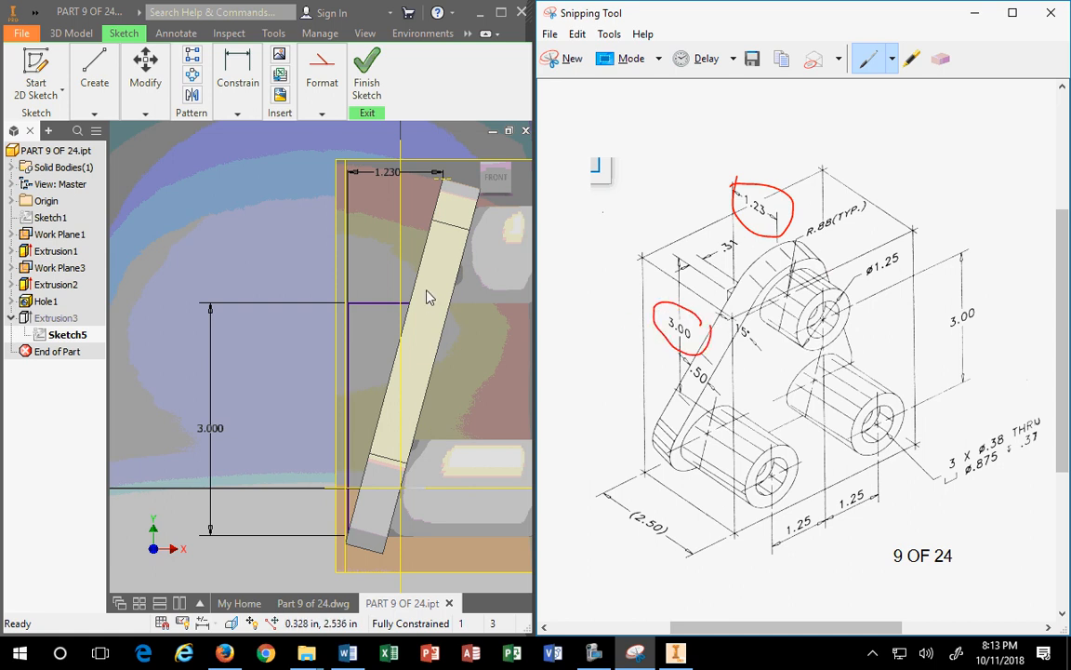
Step: Finish the rib's sketch in the part model and return to the Part 9 of 24.dwg drawing
click(376, 82)
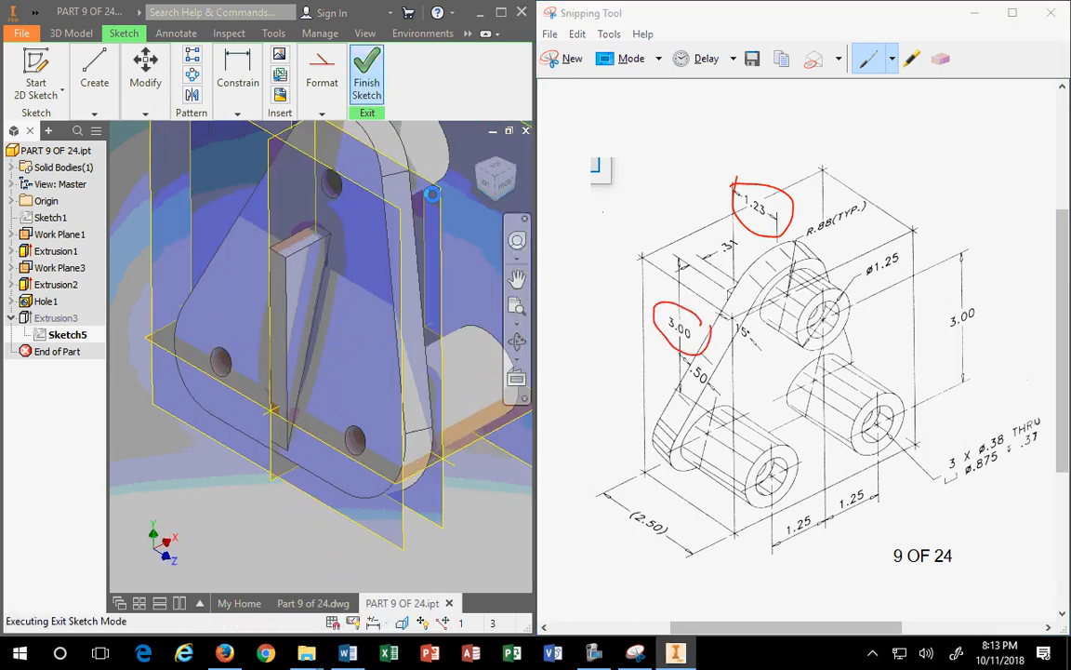
click(502, 13)
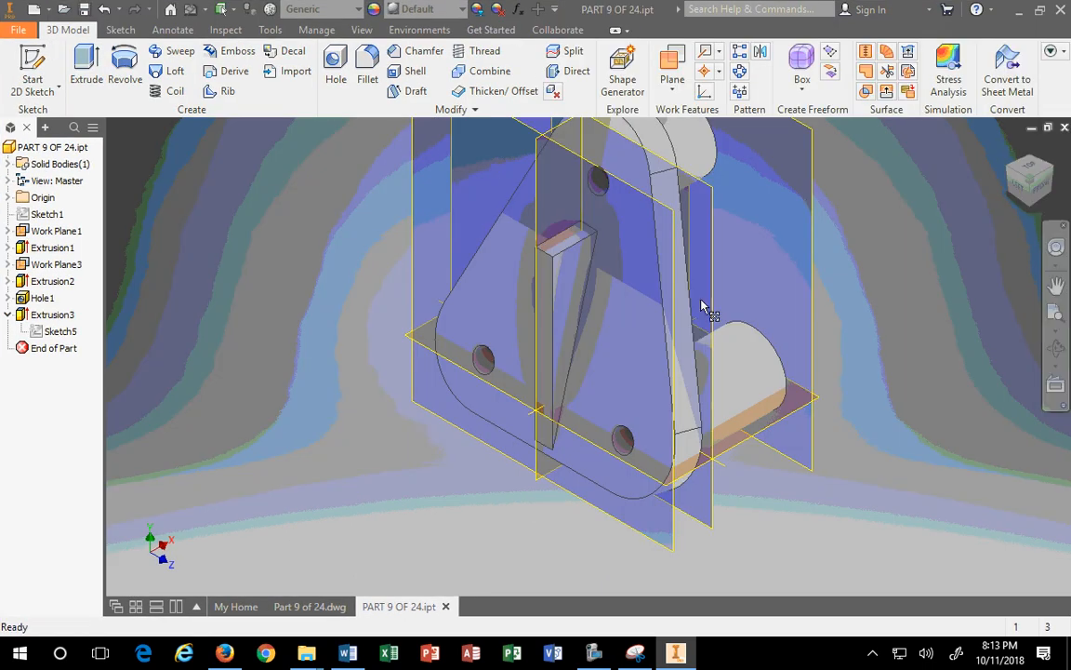
click(316, 607)
Step: Delete section line B-B from the three-boss view together with its section view
scroll(517, 409, up, 5)
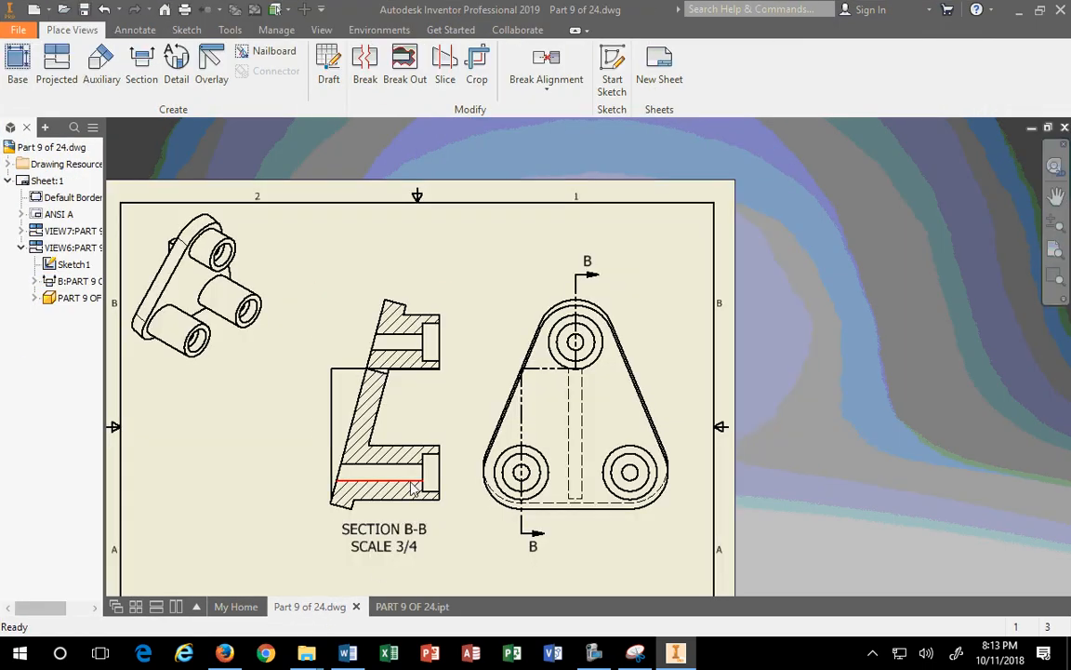
scroll(565, 392, down, 4)
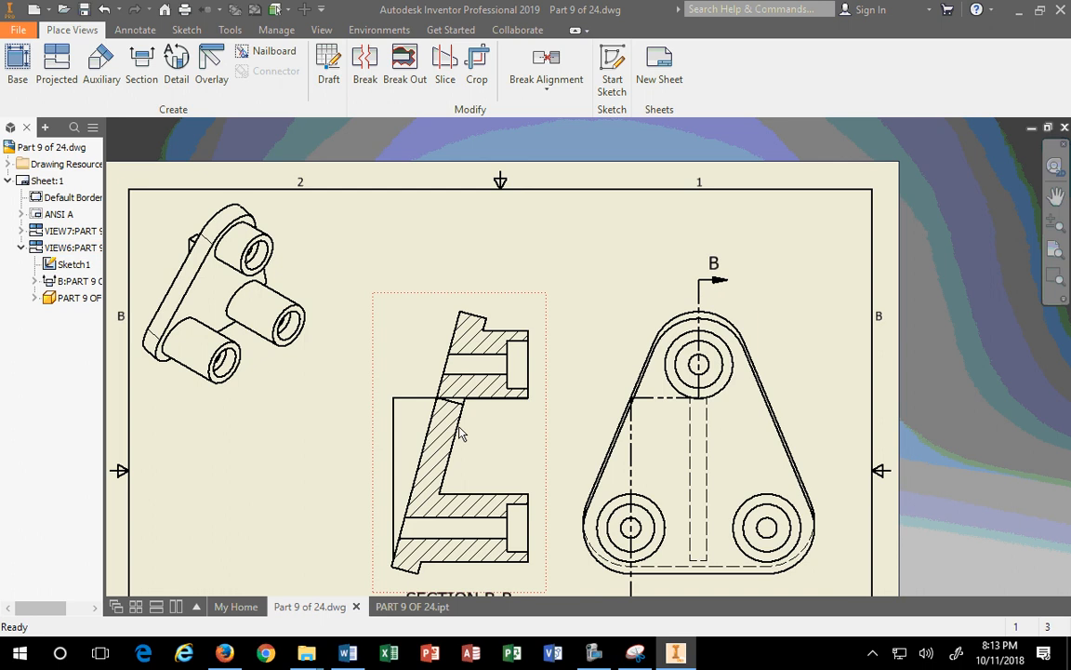
drag(633, 454, 630, 445)
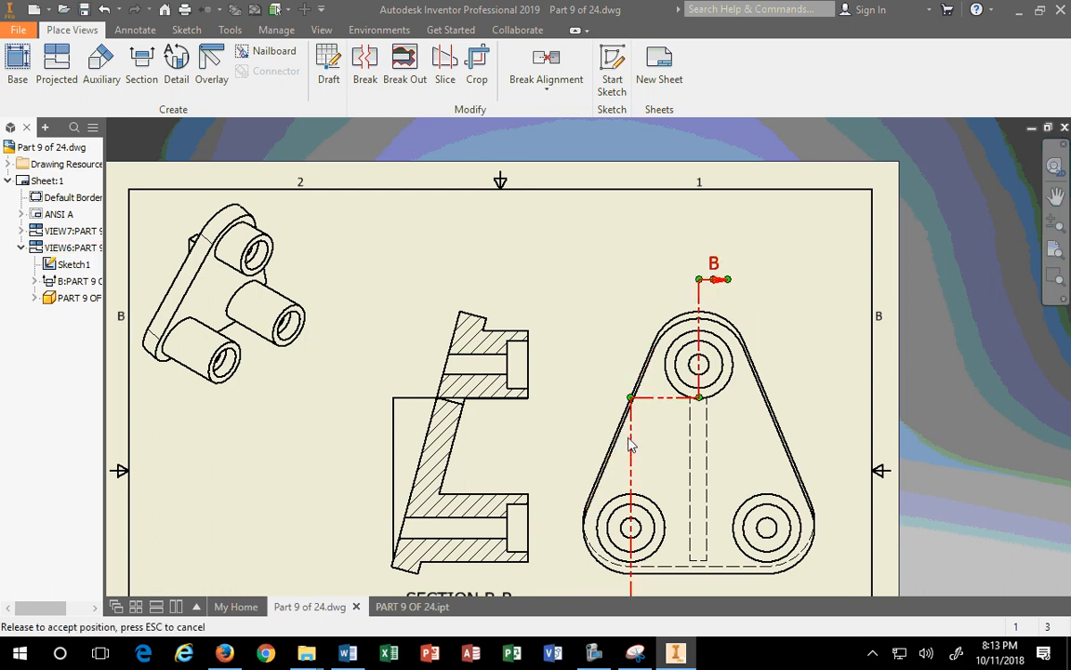
key(Delete)
click(520, 362)
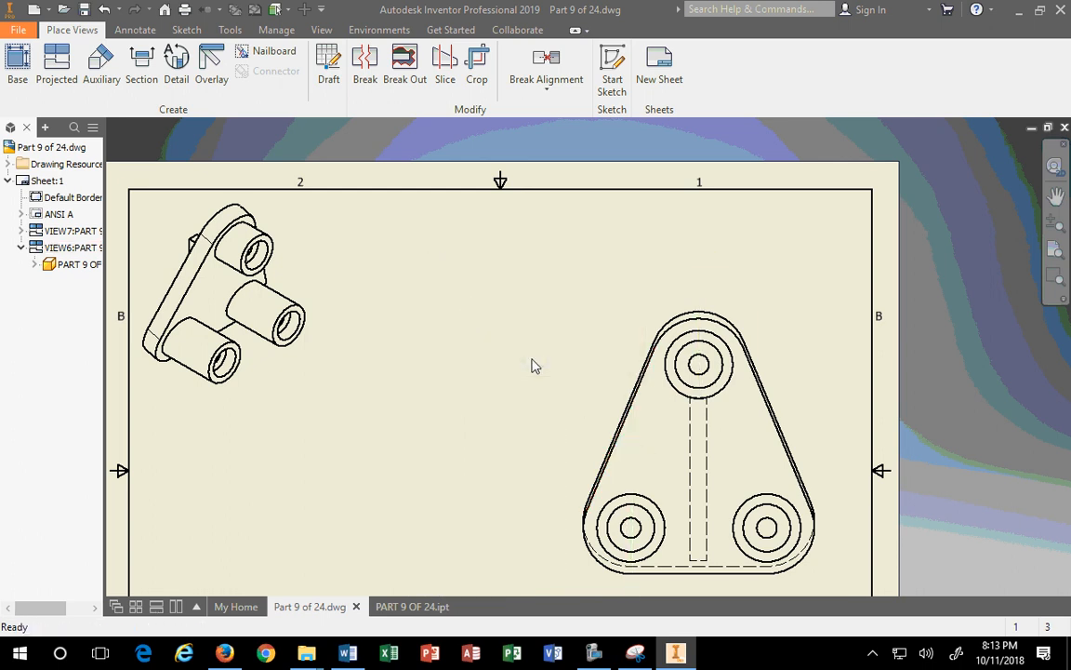
Step: Start a section view of the three-boss view with a vertical cutting line through the top boss's centre, ending at the boss's lower edge
click(141, 65)
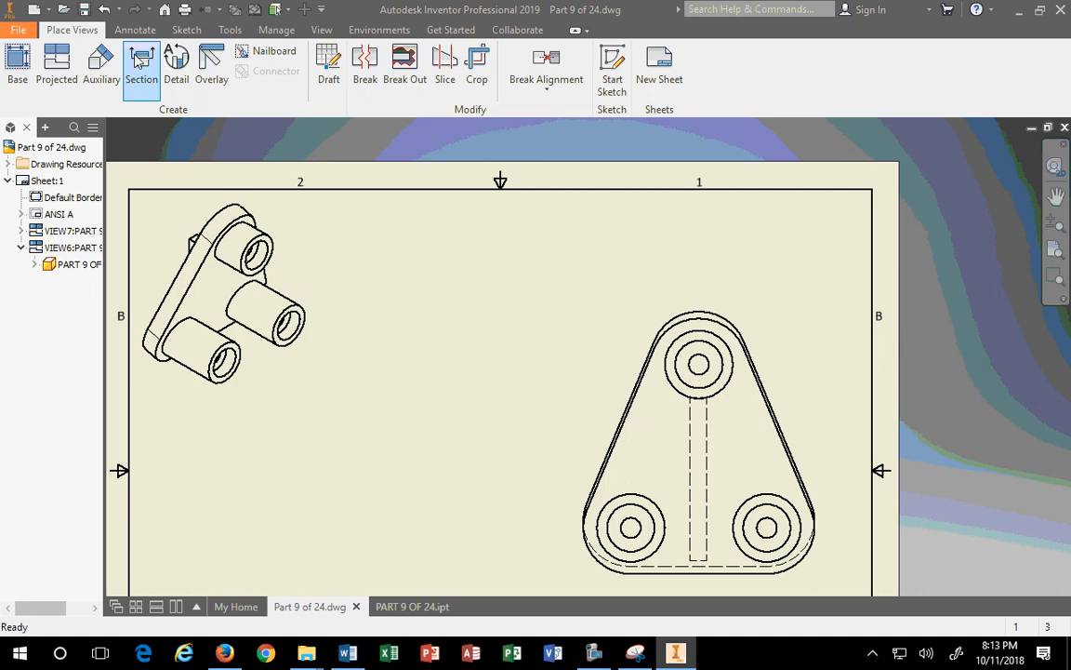
scroll(722, 377, up, 2)
scroll(722, 377, down, 5)
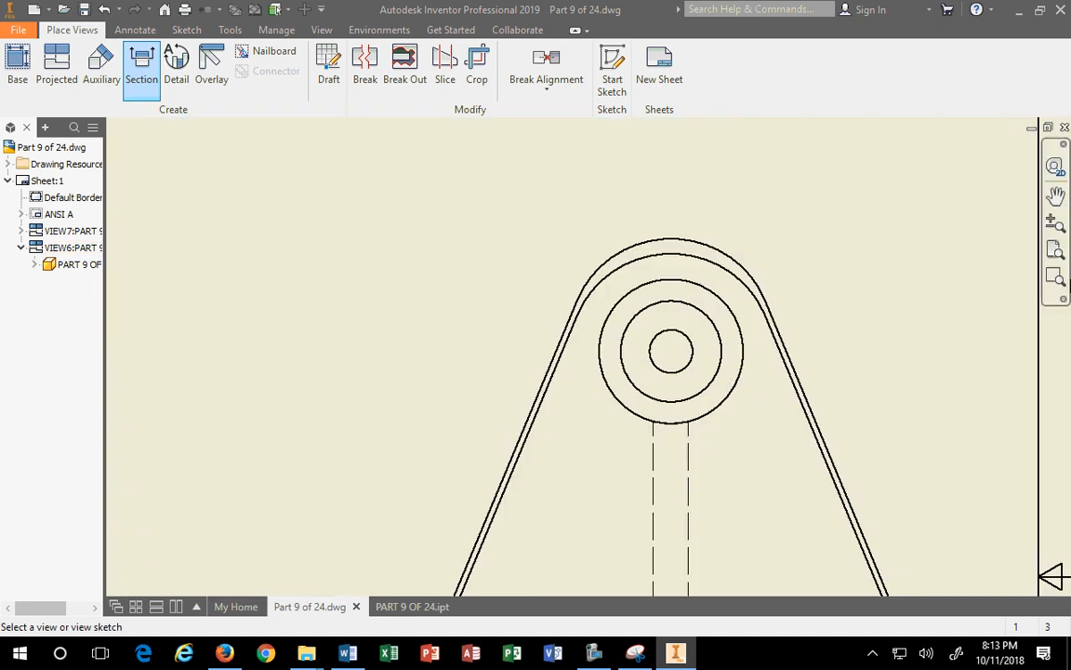
click(663, 343)
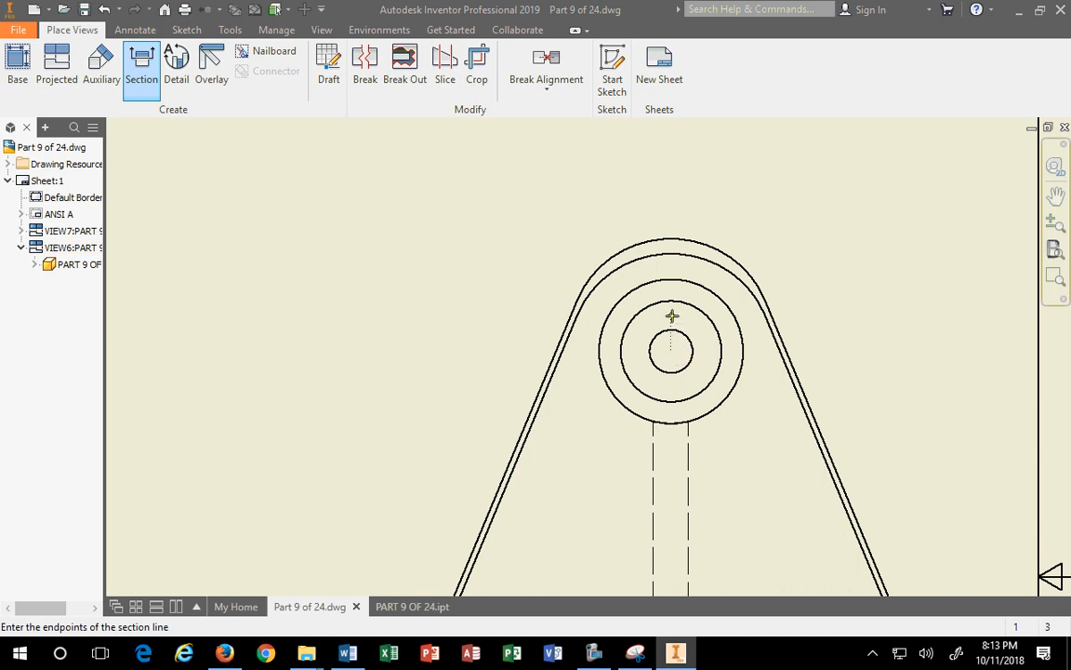
click(669, 182)
scroll(670, 430, up, 5)
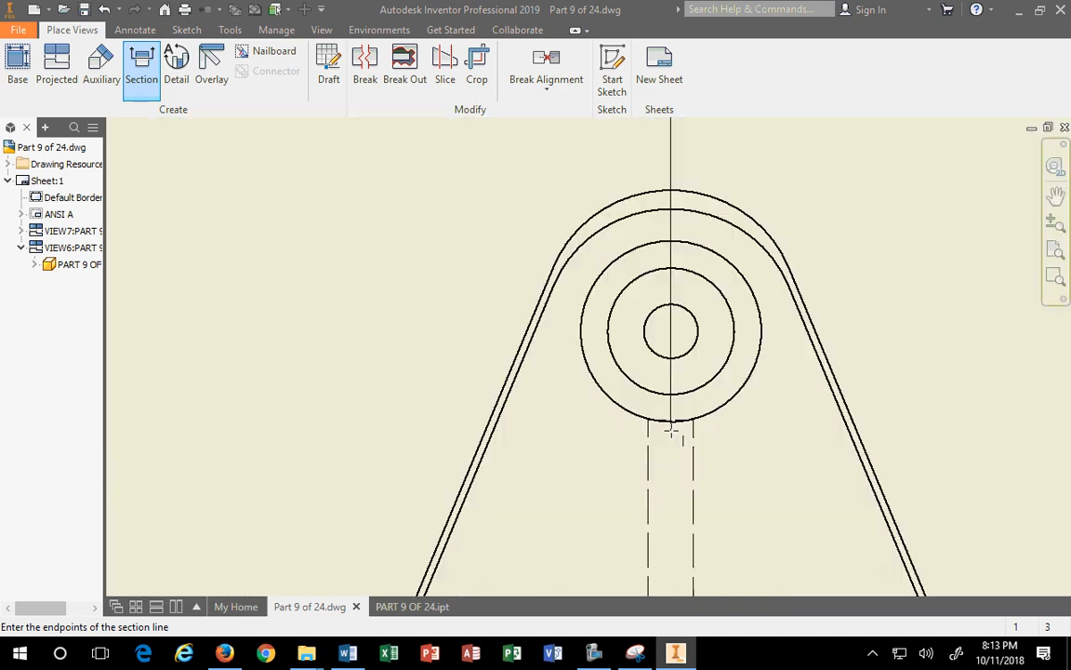
scroll(667, 415, up, 4)
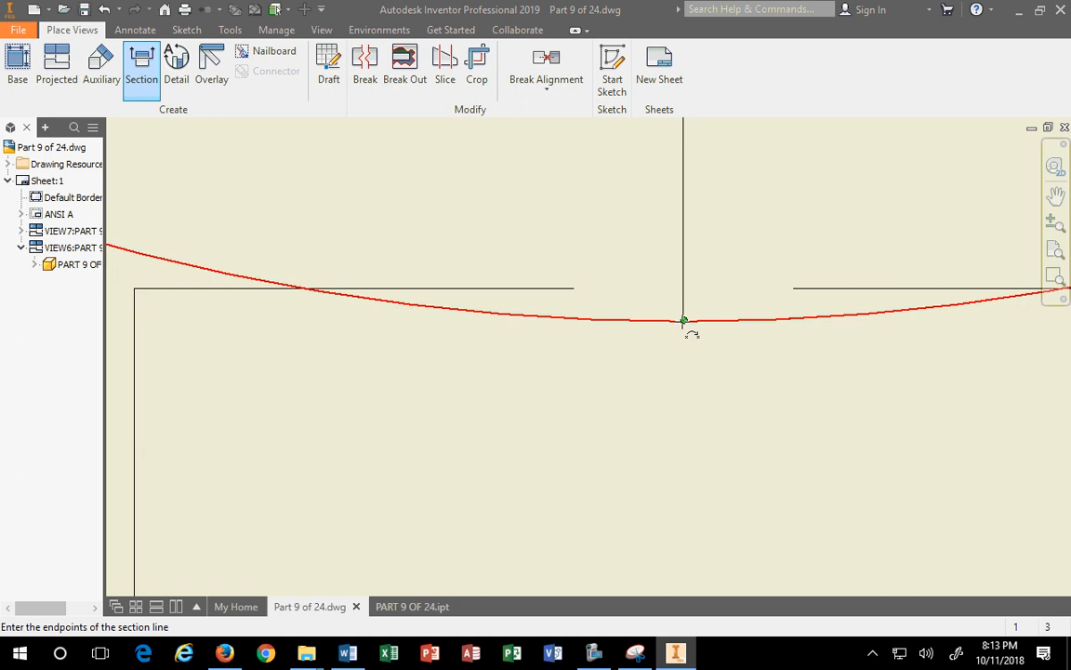
click(684, 321)
Step: Step the section line left of the rib, down to just above the lower bosses, and left into line with the lower-left boss's centre
scroll(637, 376, up, 2)
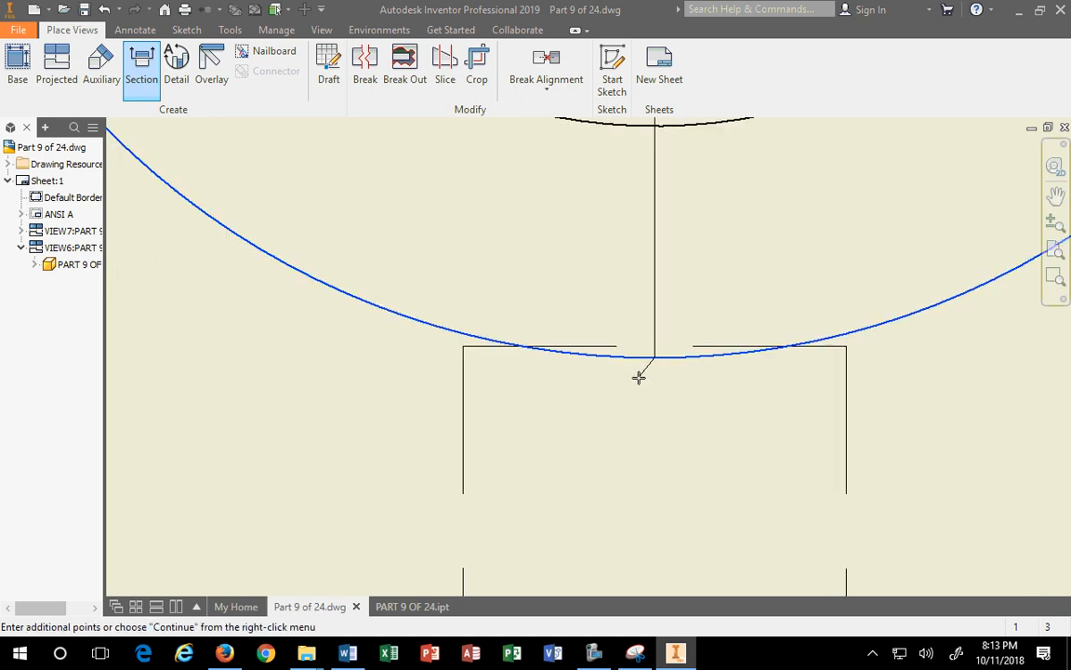
scroll(639, 377, down, 8)
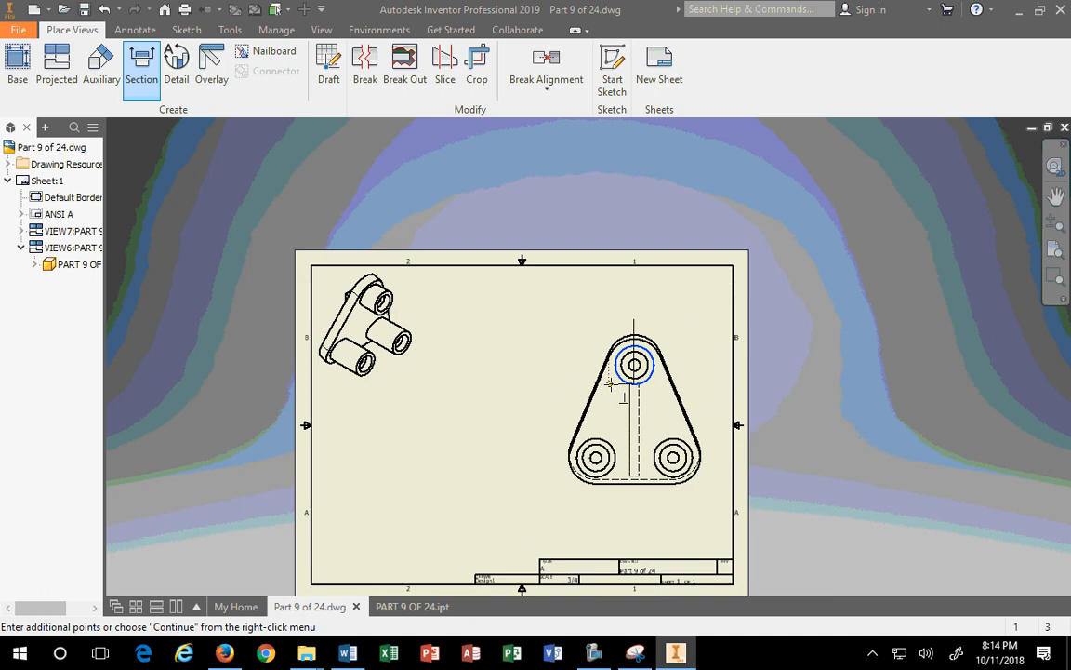
scroll(611, 383, up, 4)
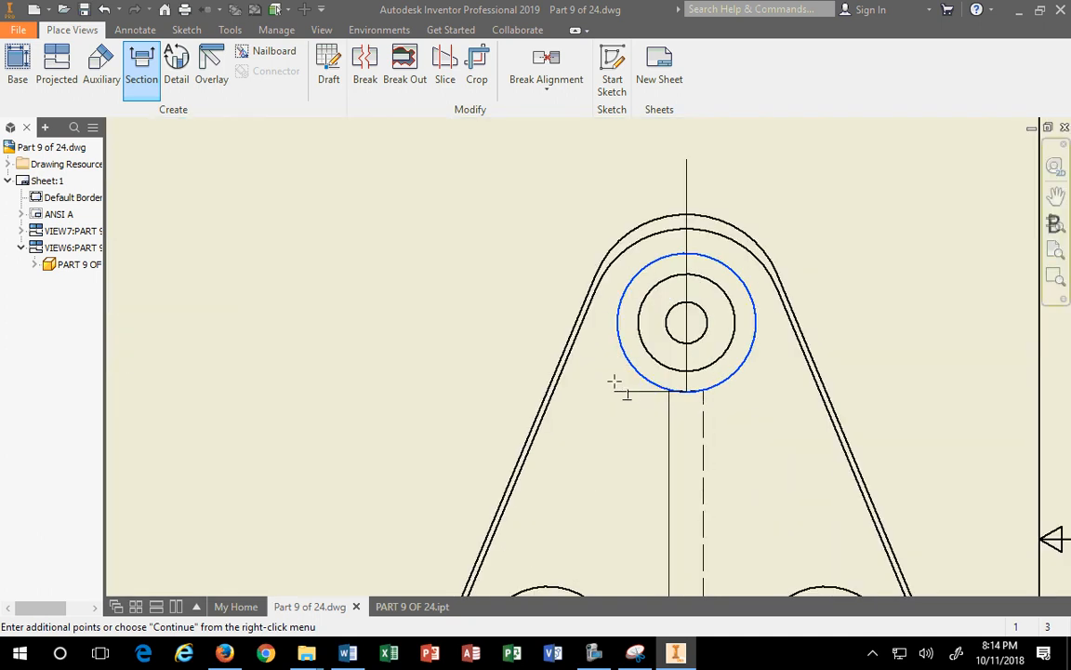
click(596, 391)
middle_drag(604, 536, 603, 356)
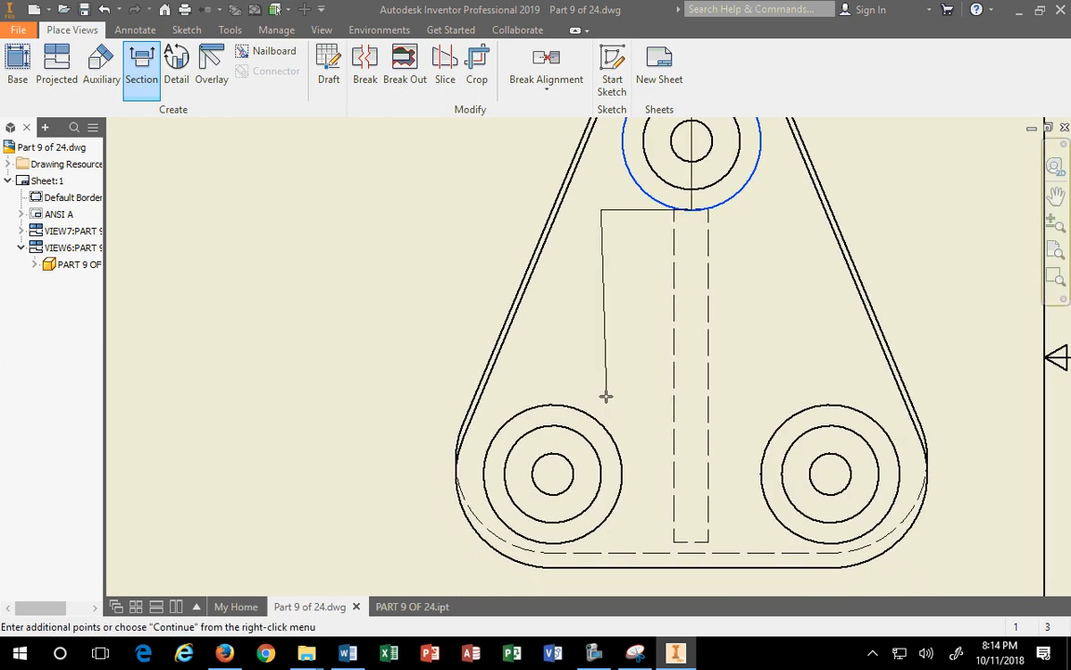
click(605, 396)
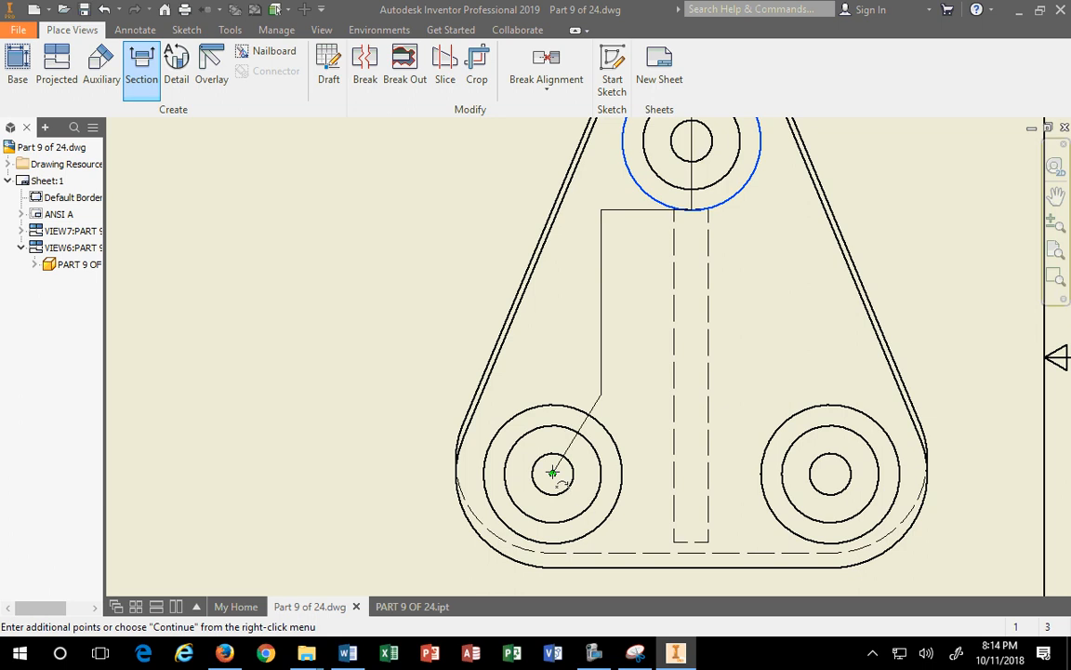
click(552, 394)
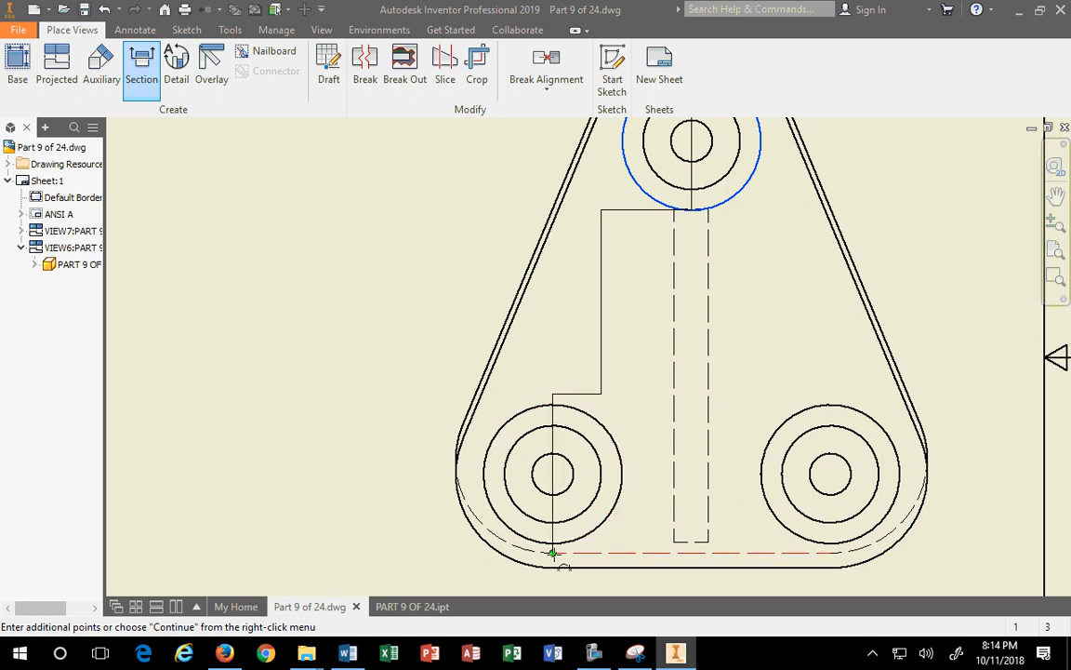
Step: End the section line below the lower-left boss, set the view identifier to A, and place the section left of the three-boss view
scroll(552, 554, up, 2)
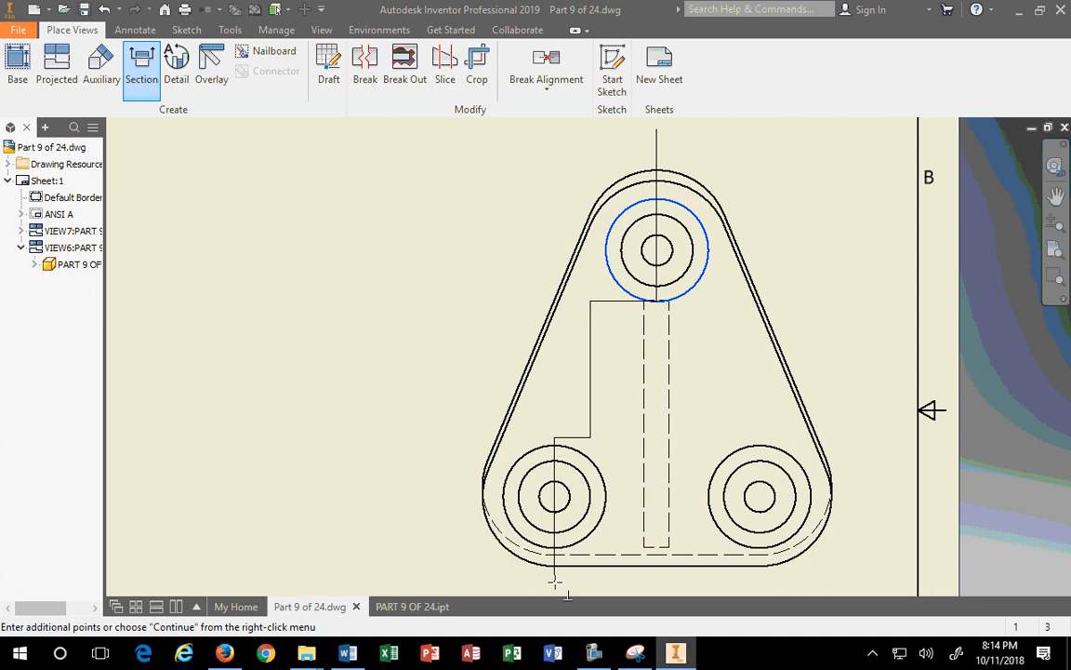
right_click(554, 582)
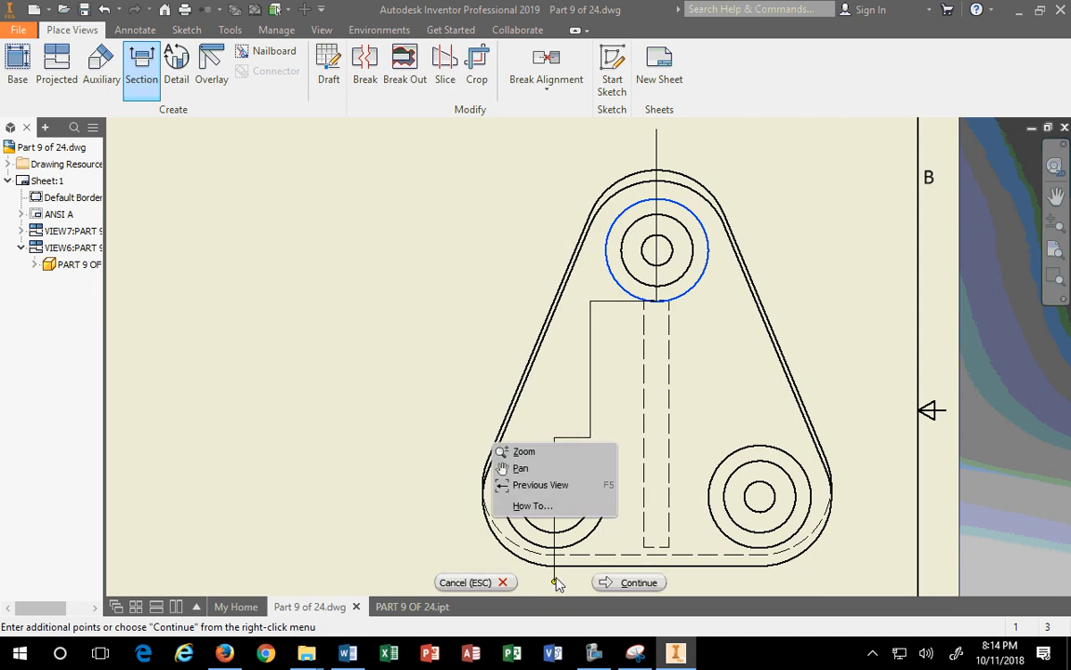
click(628, 581)
scroll(648, 551, up, 3)
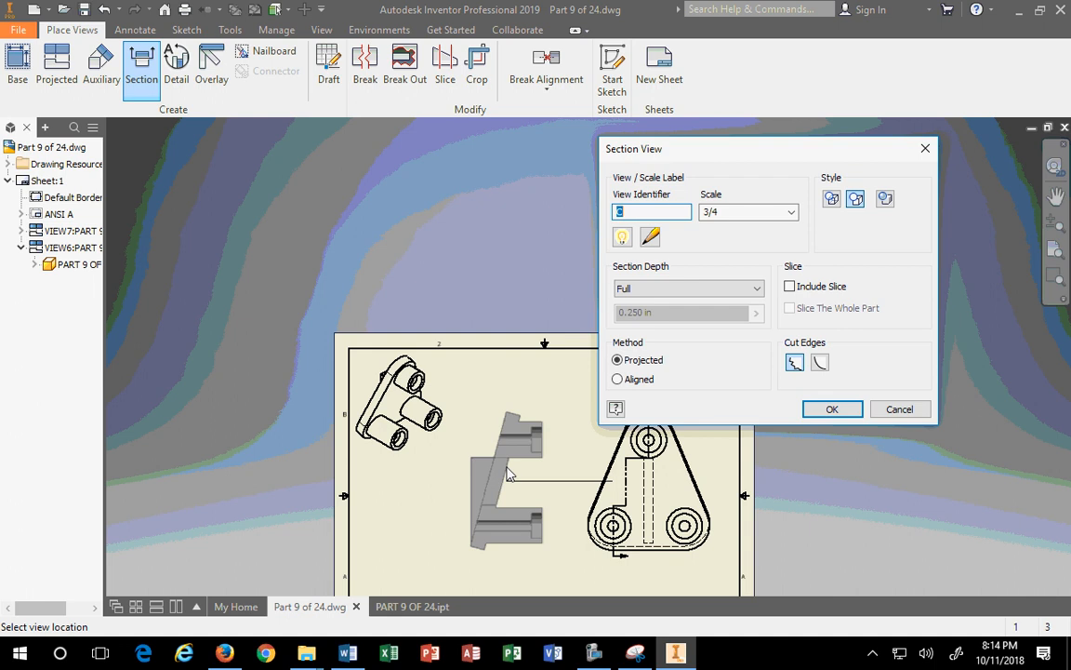
click(632, 210)
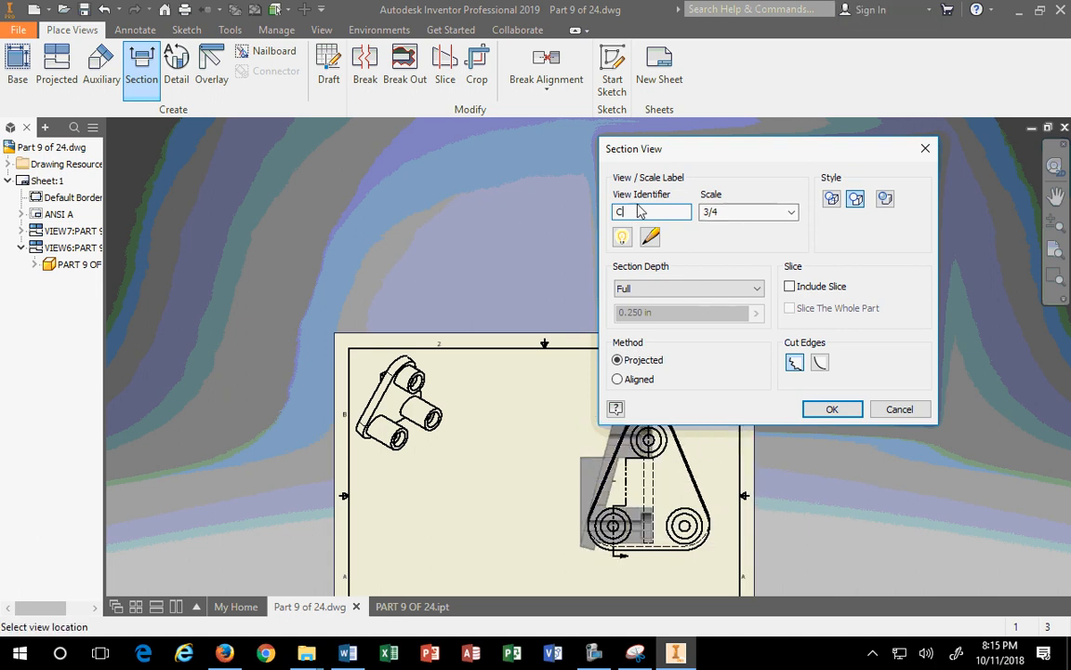
text(A)
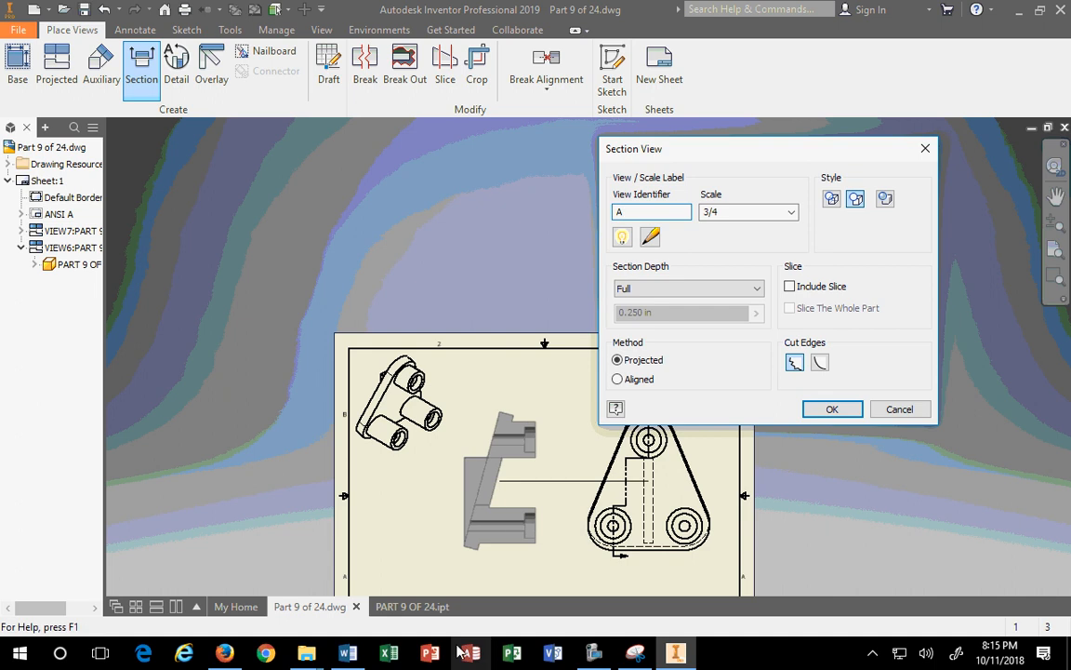
click(527, 528)
scroll(535, 556, up, 5)
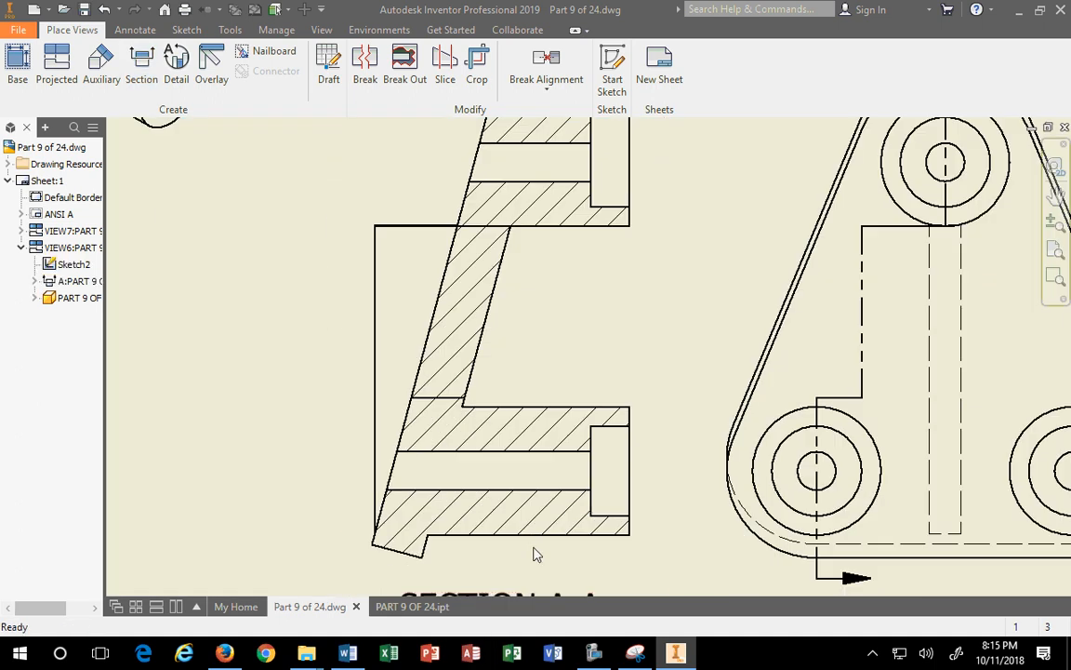
Step: Compare the section line's two horizontal jogs with the horizontal lines across the rib and plate in section view A-A
scroll(439, 242, up, 5)
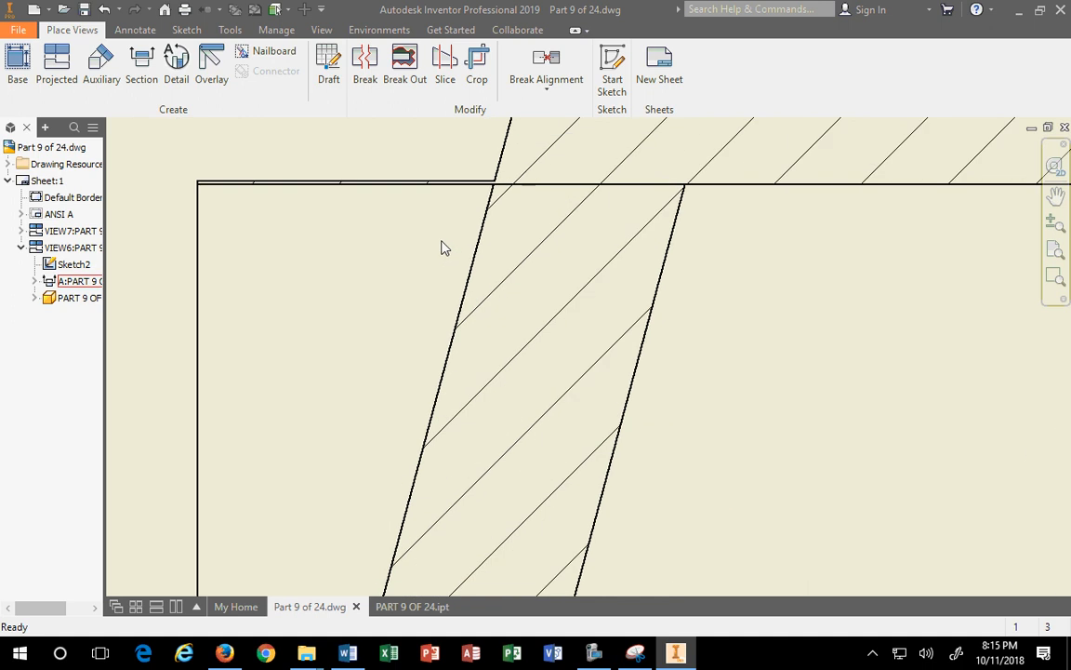
scroll(375, 191, up, 2)
scroll(454, 191, up, 2)
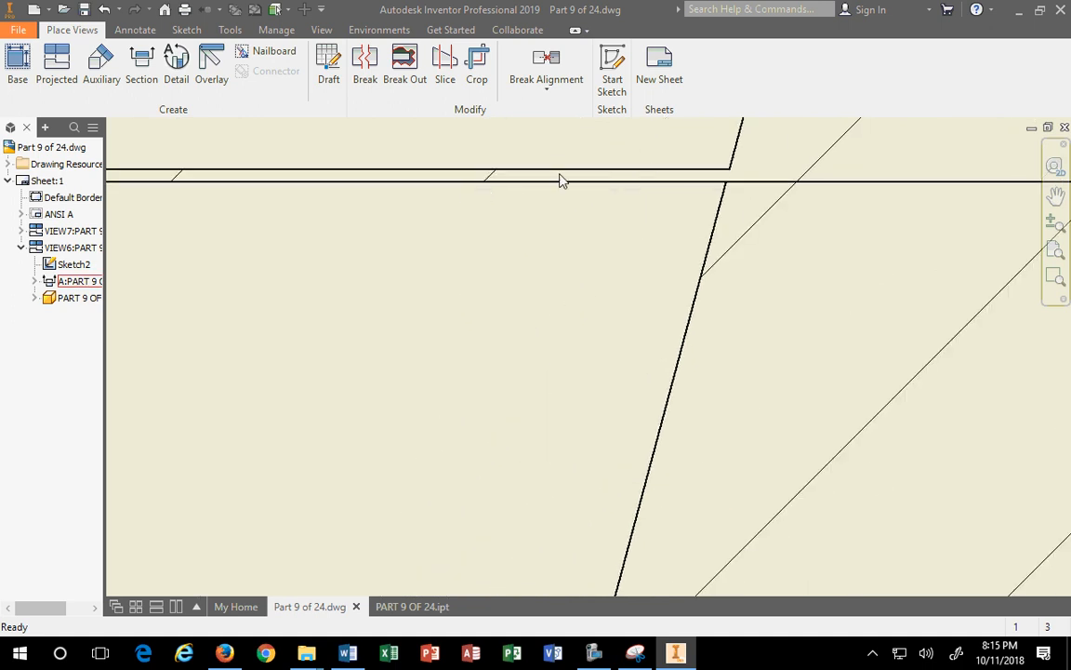
scroll(544, 270, down, 4)
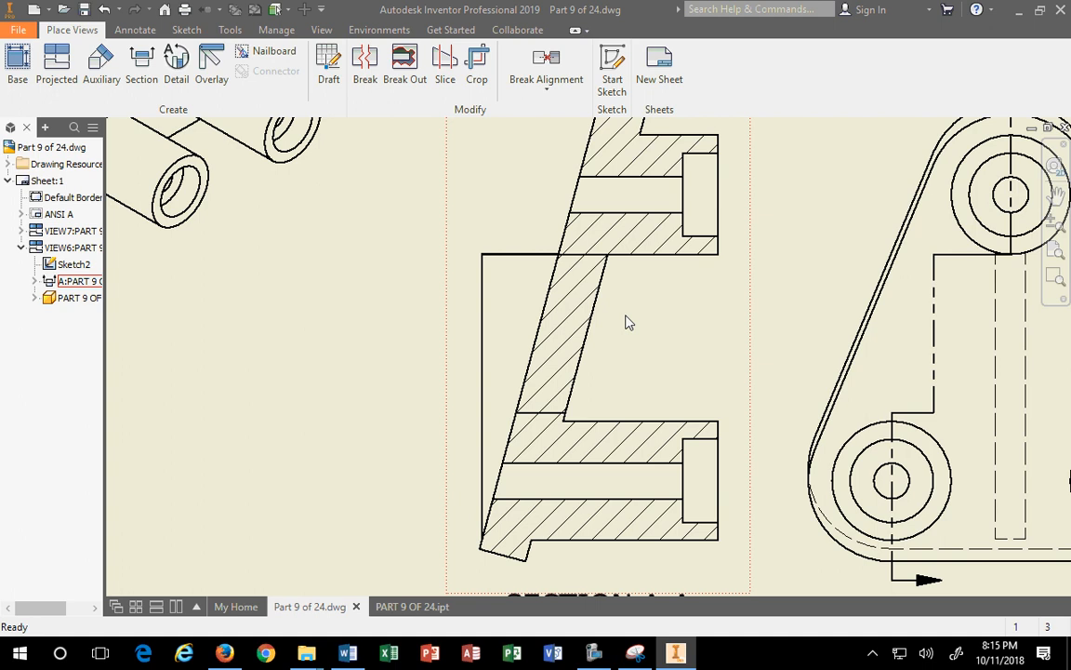
scroll(807, 359, up, 3)
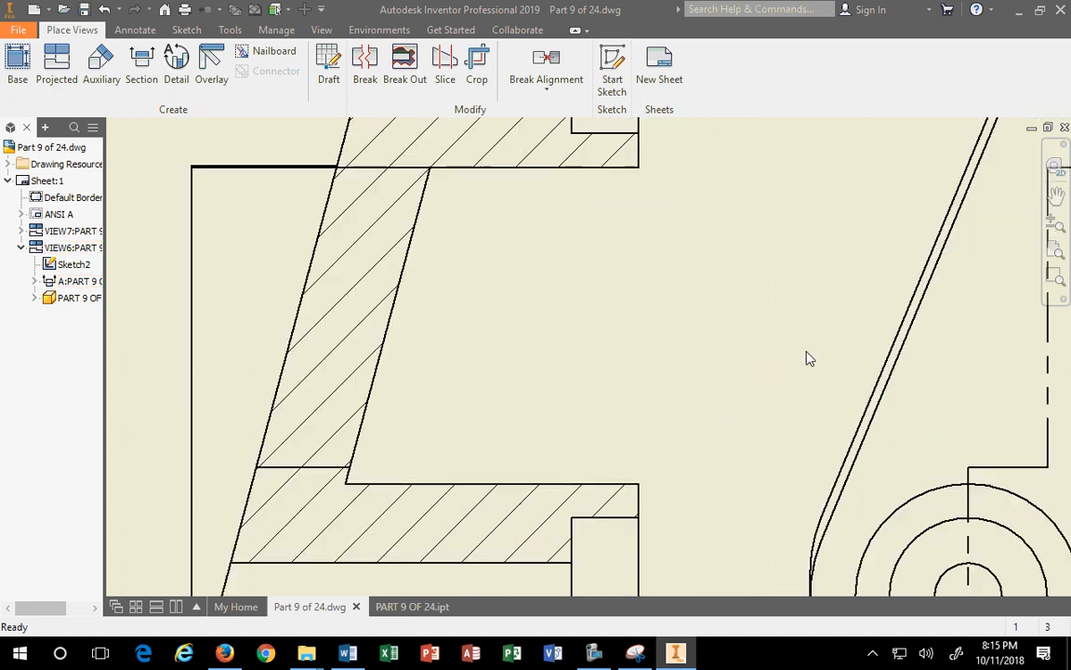
scroll(807, 359, down, 6)
scroll(860, 414, up, 6)
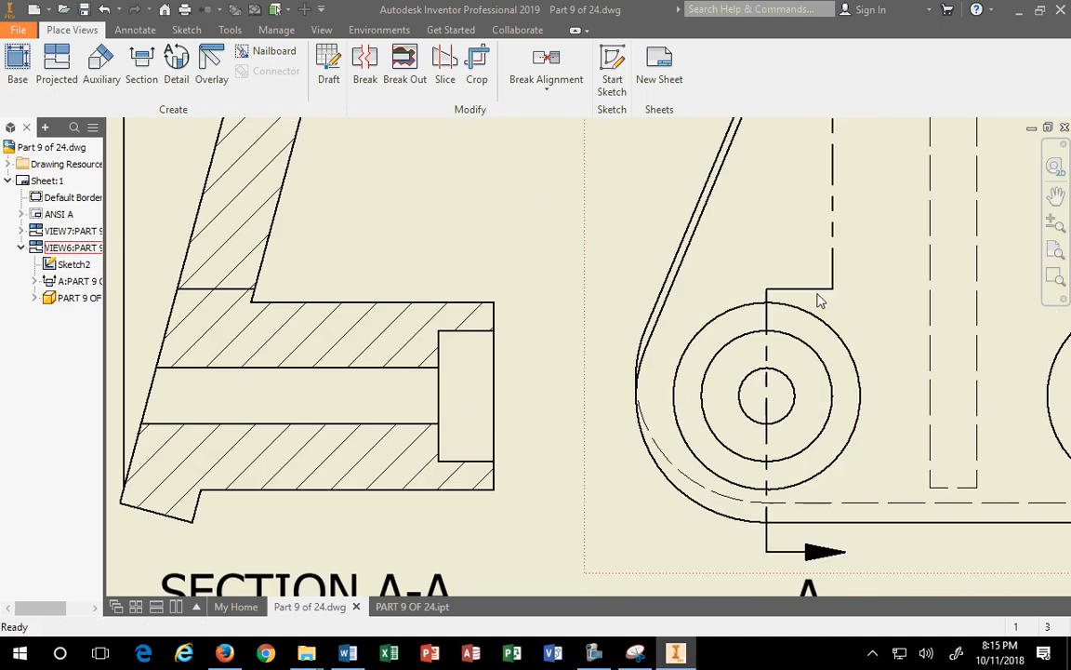
click(818, 297)
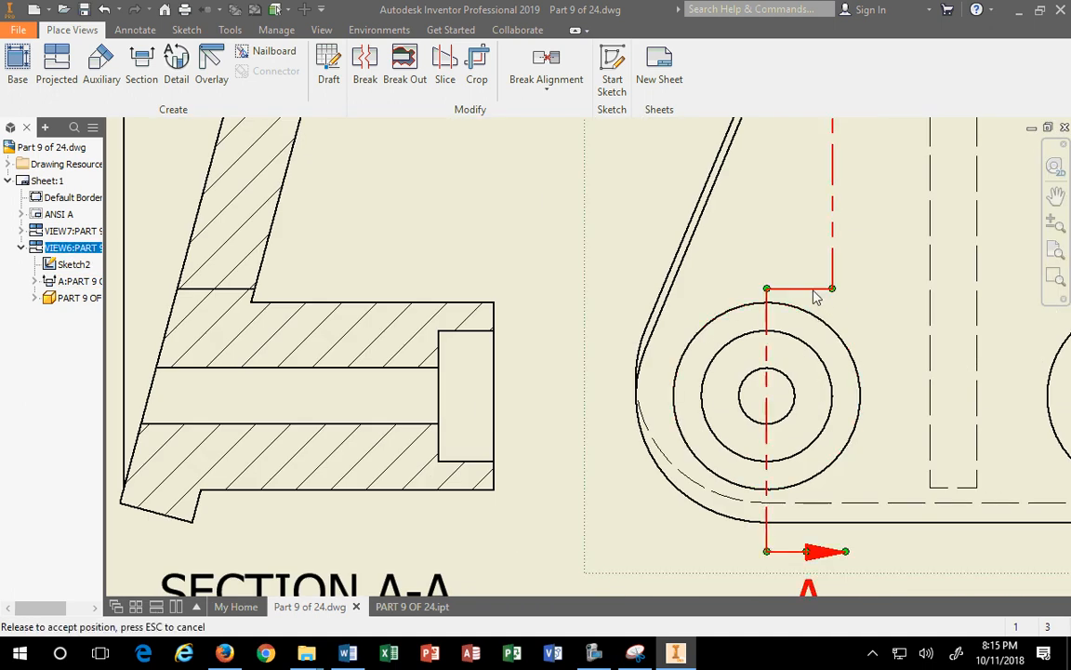
click(237, 291)
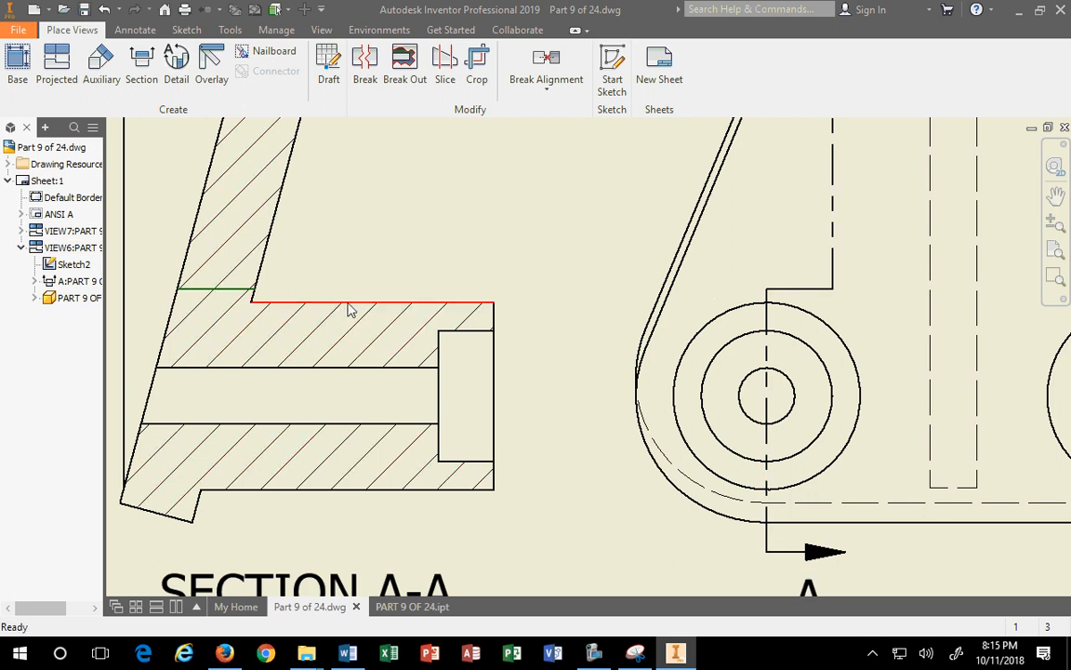
scroll(348, 309, up, 4)
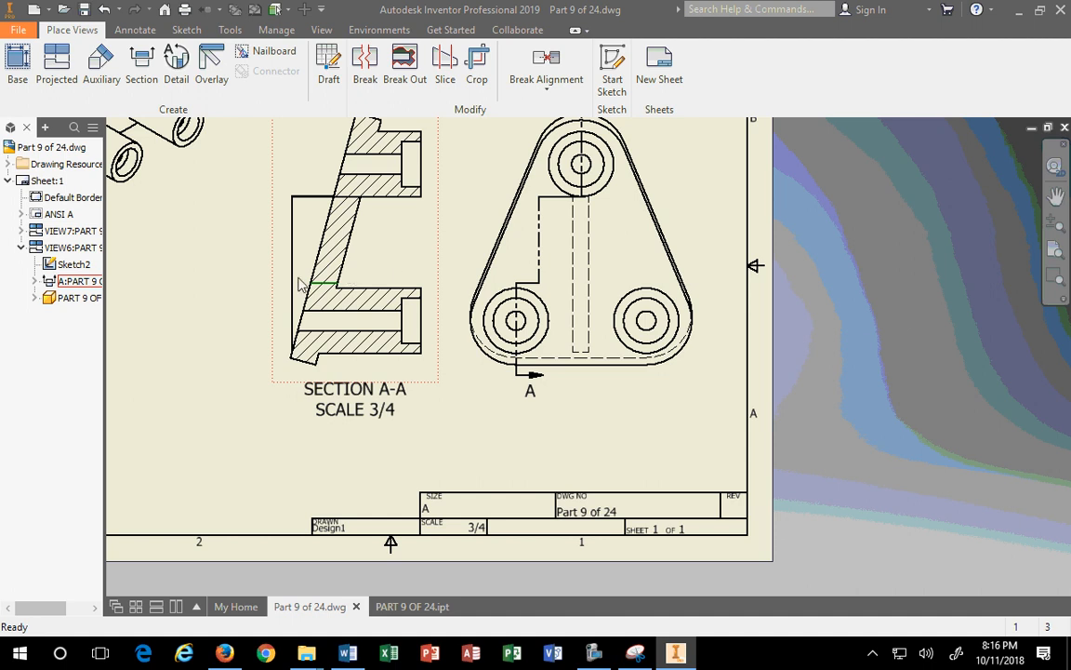
middle_drag(472, 277, 571, 330)
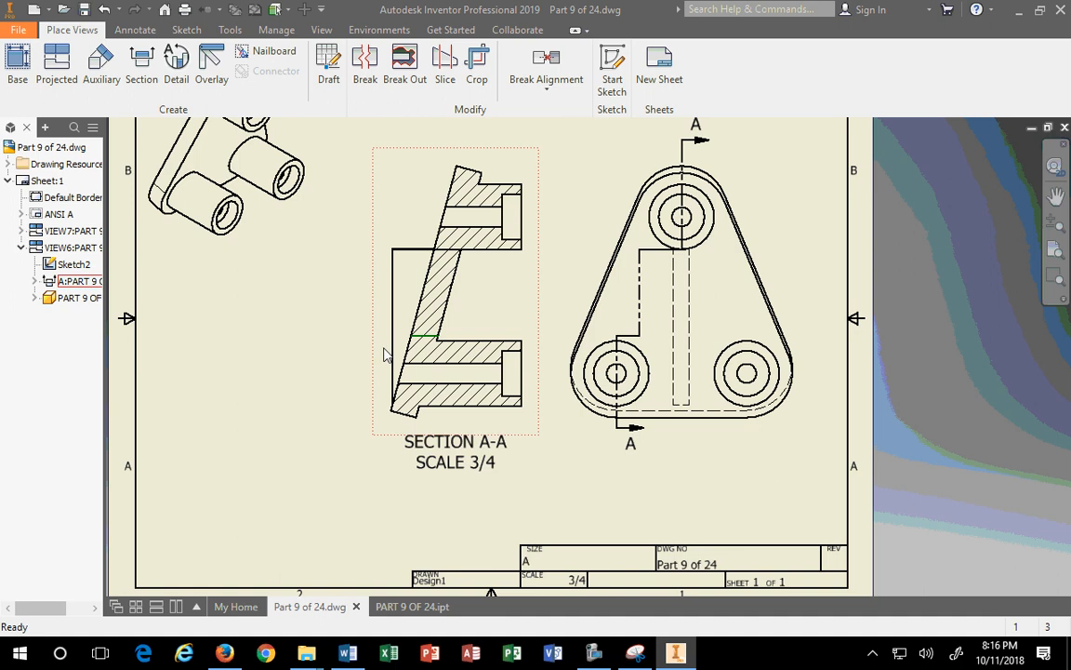
scroll(382, 353, up, 5)
scroll(407, 359, down, 3)
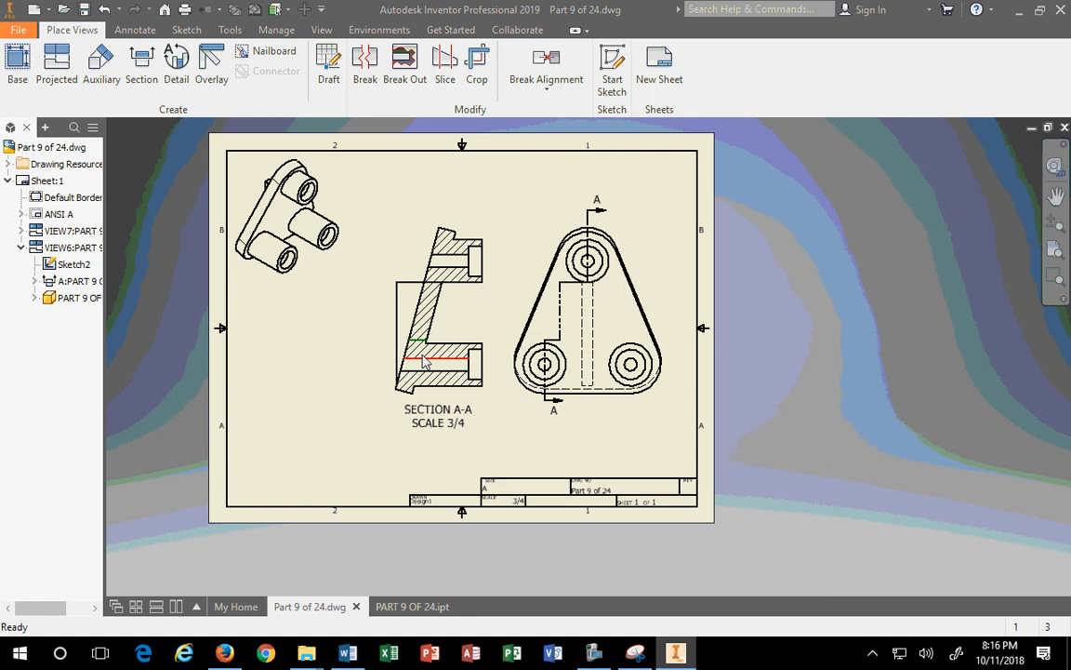
mouse_move(451, 387)
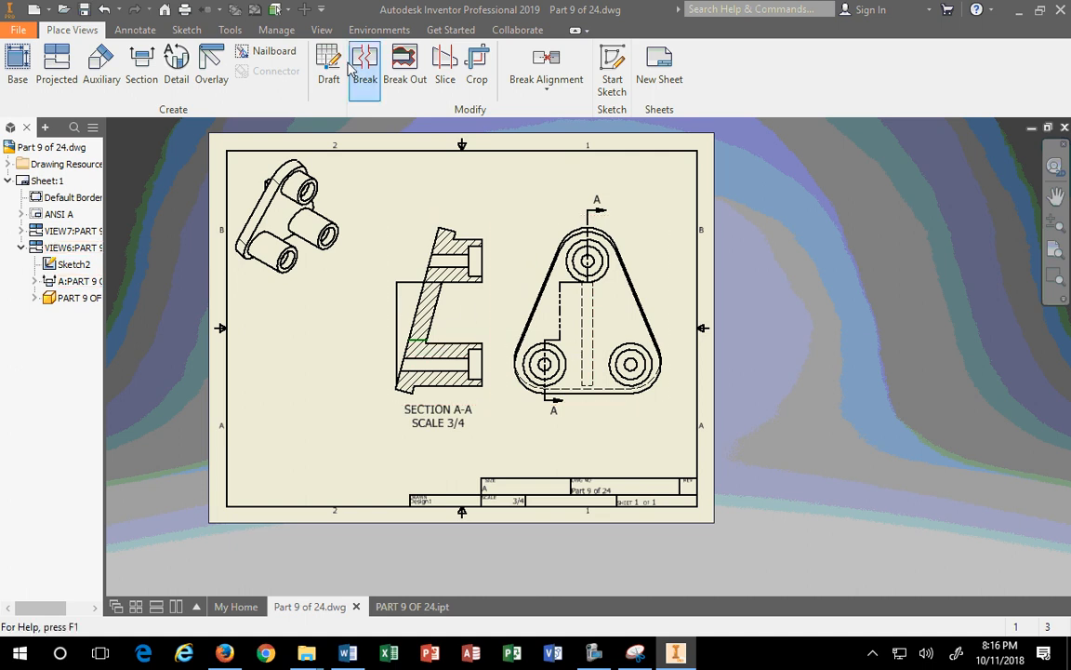
Step: Undo section view A-A and start a new section of the three-boss view with a vertical line through the top boss's centre to mid-rib
click(105, 9)
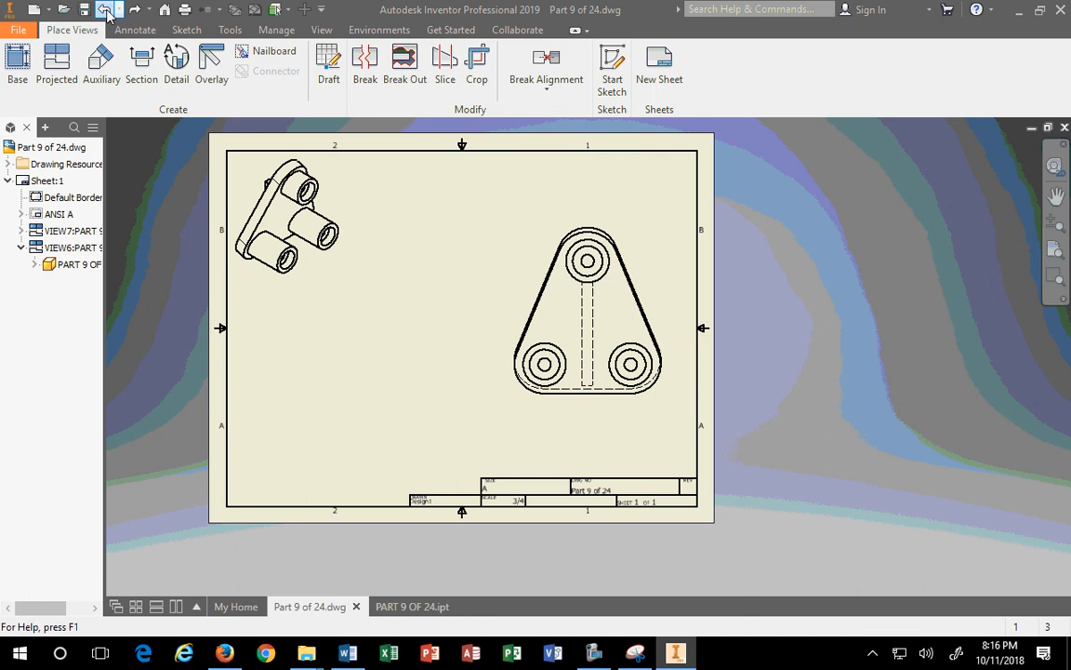
click(136, 71)
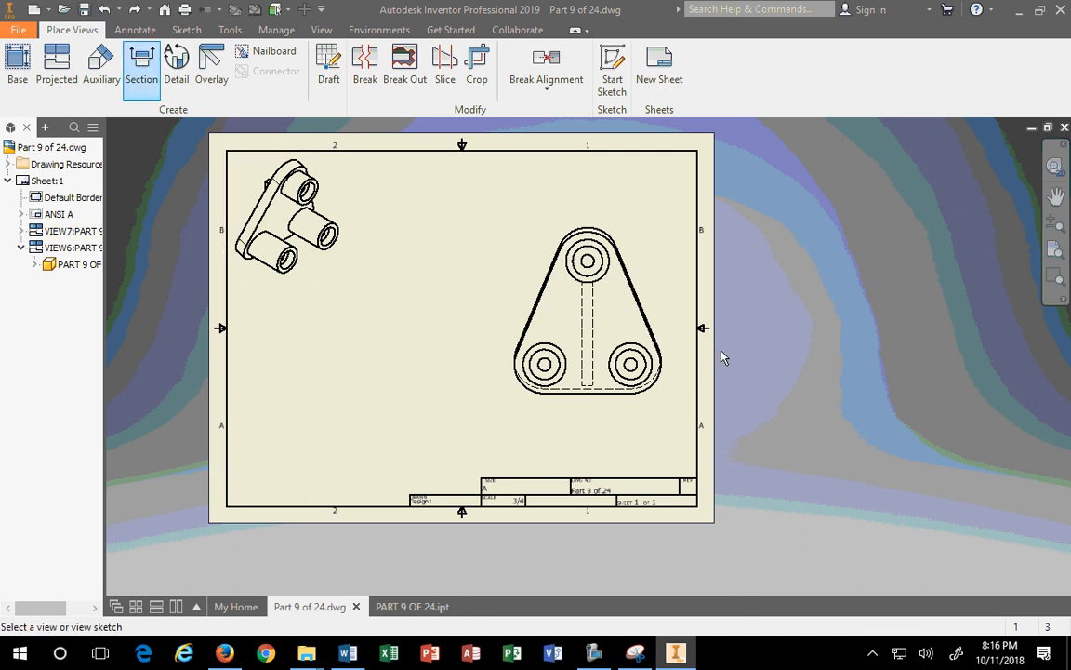
scroll(629, 286, up, 2)
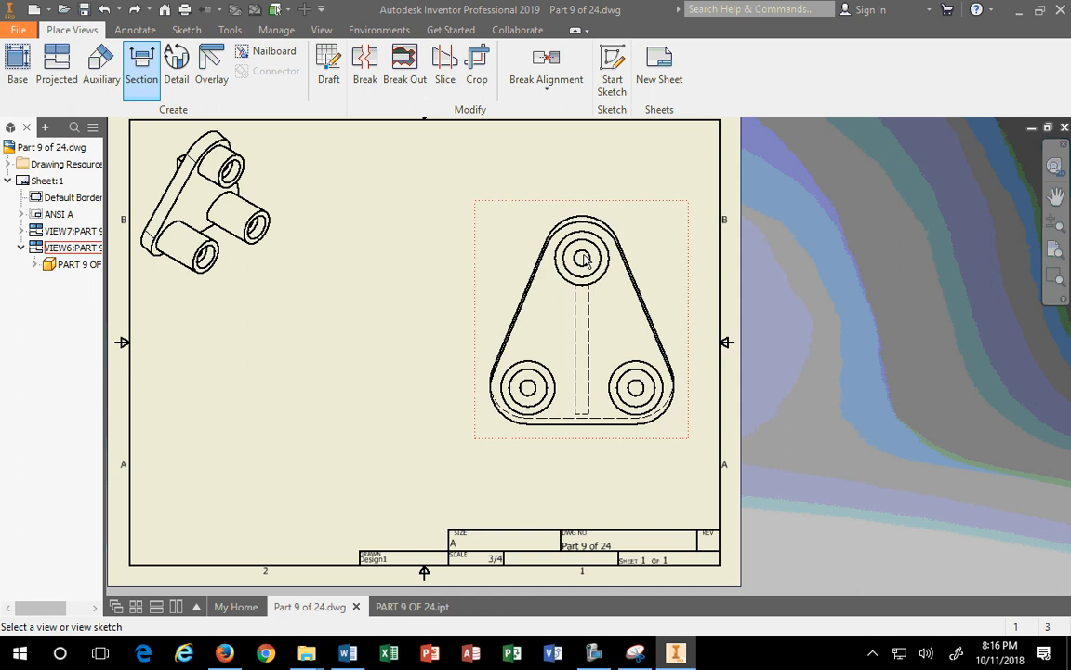
click(583, 260)
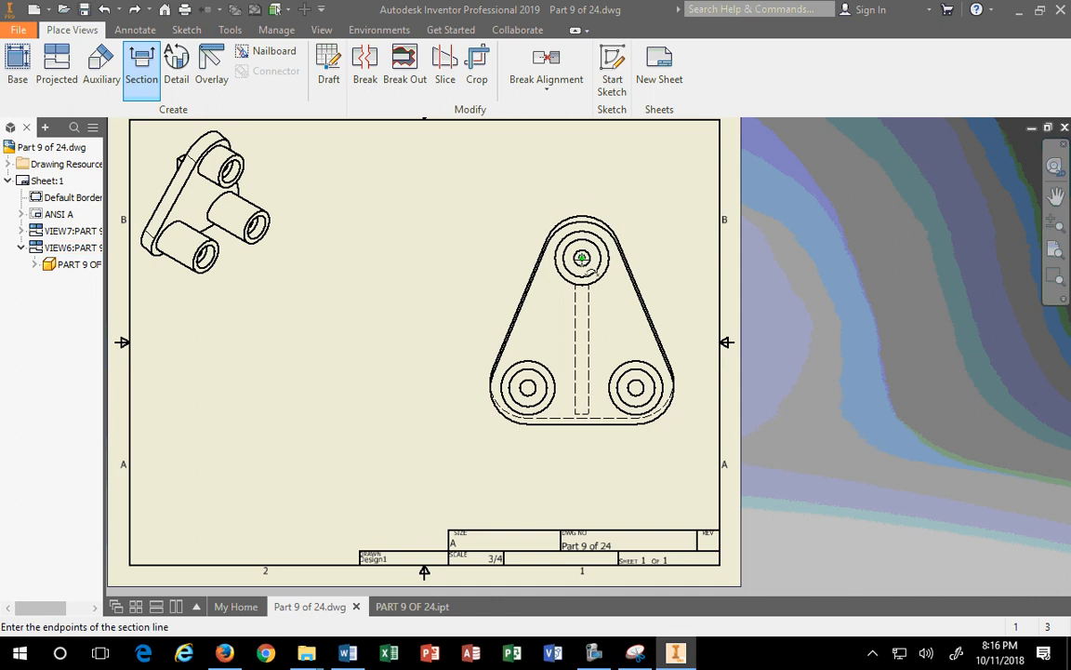
click(582, 197)
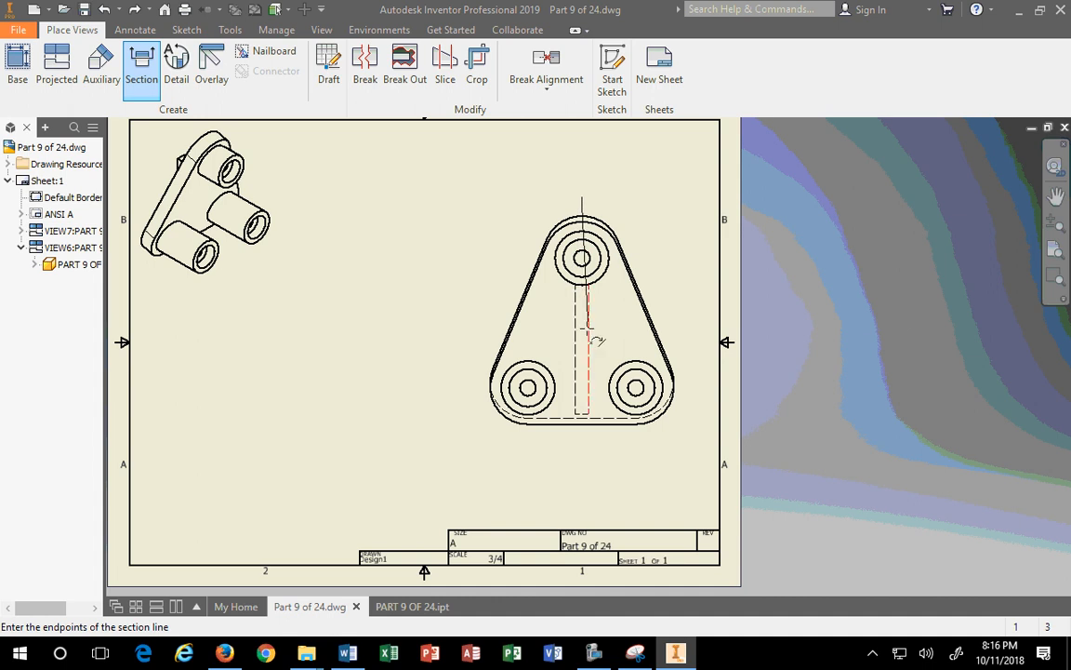
click(581, 337)
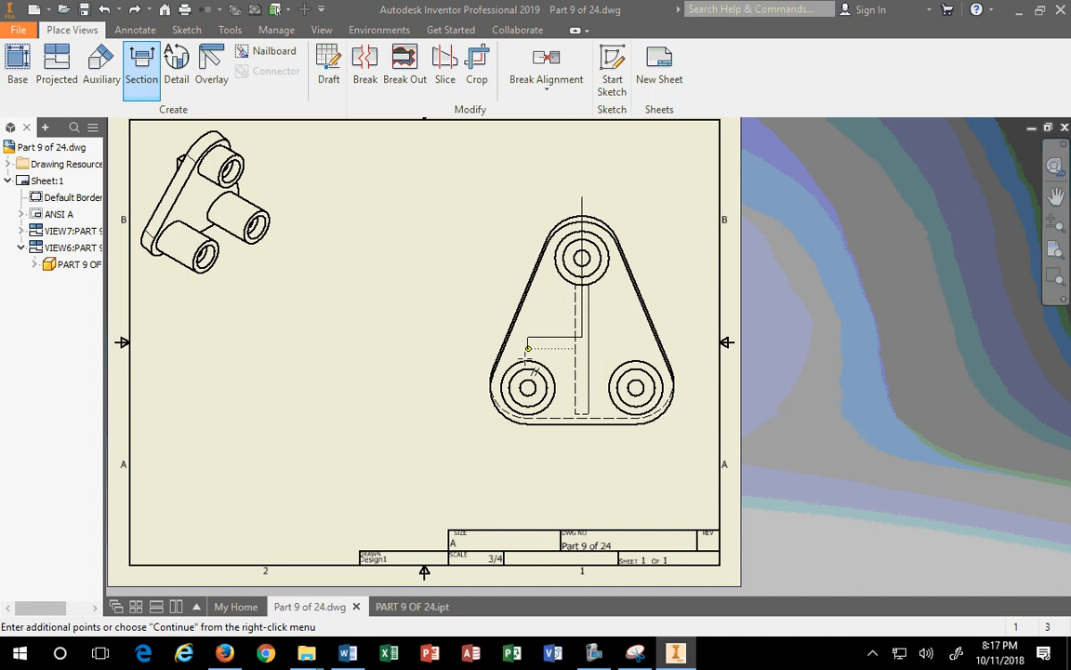
Step: Step the section line left to the lower-left boss's centre, end it below the plate, and place section A left of the three-boss view
click(528, 456)
right_click(528, 455)
click(605, 454)
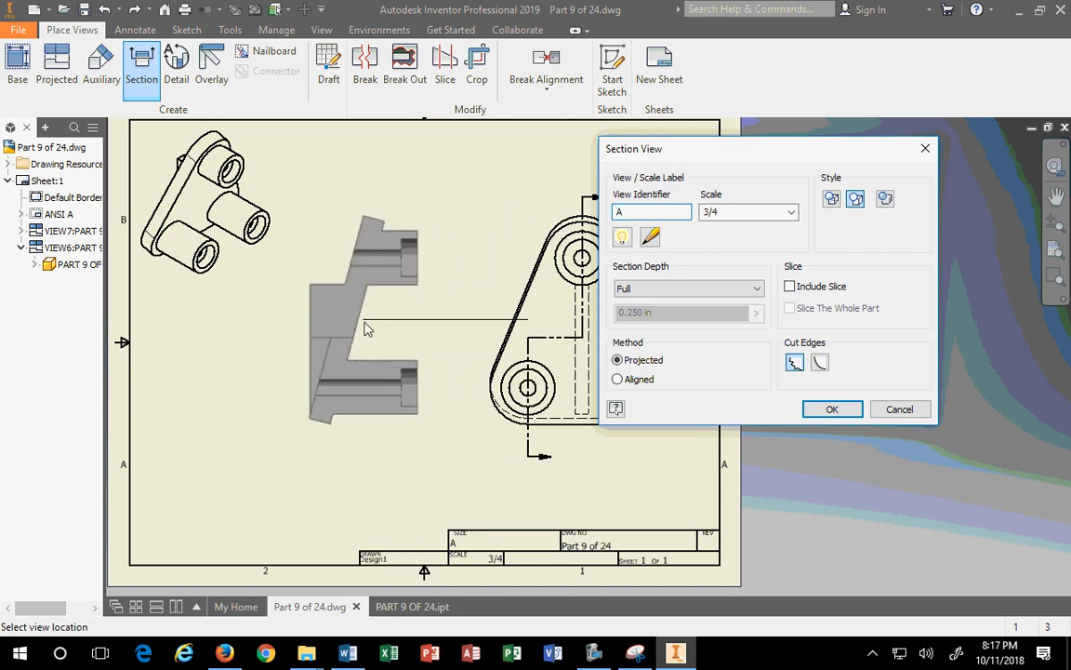
click(354, 343)
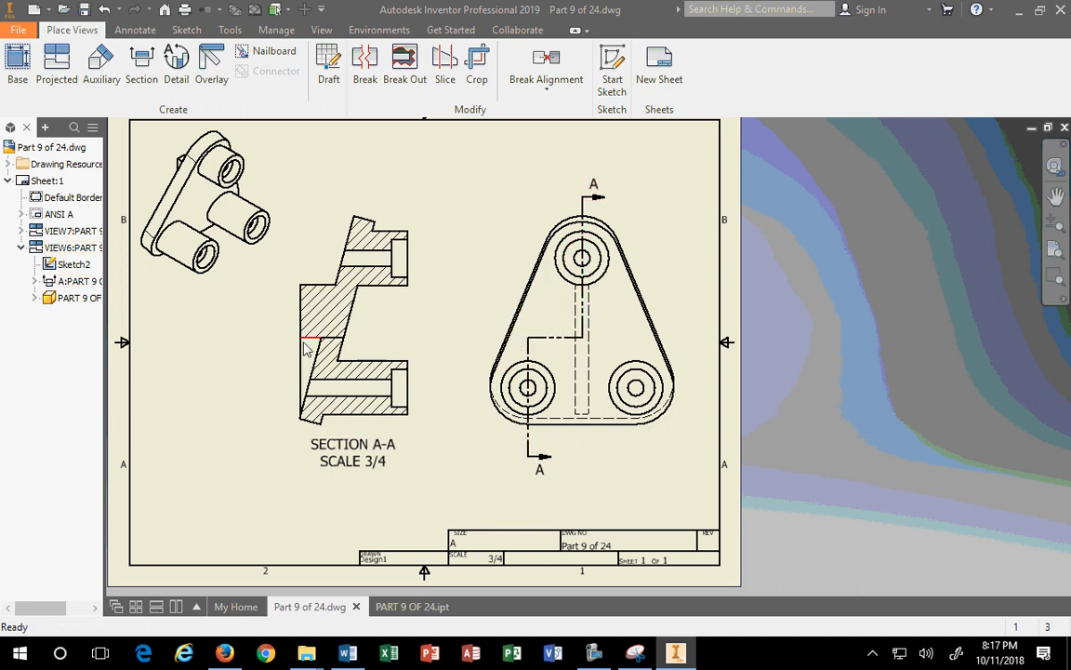
Step: Try the section line's horizontal jog higher, just below the top boss, and move it back down to about mid-rib
scroll(307, 349, up, 10)
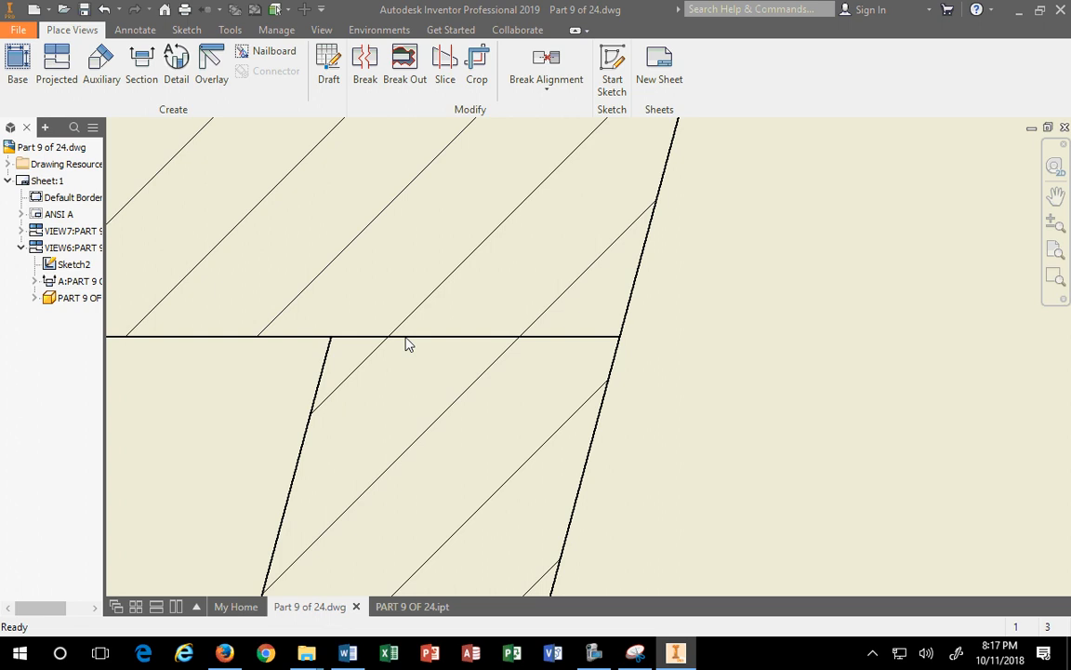
scroll(423, 356, down, 10)
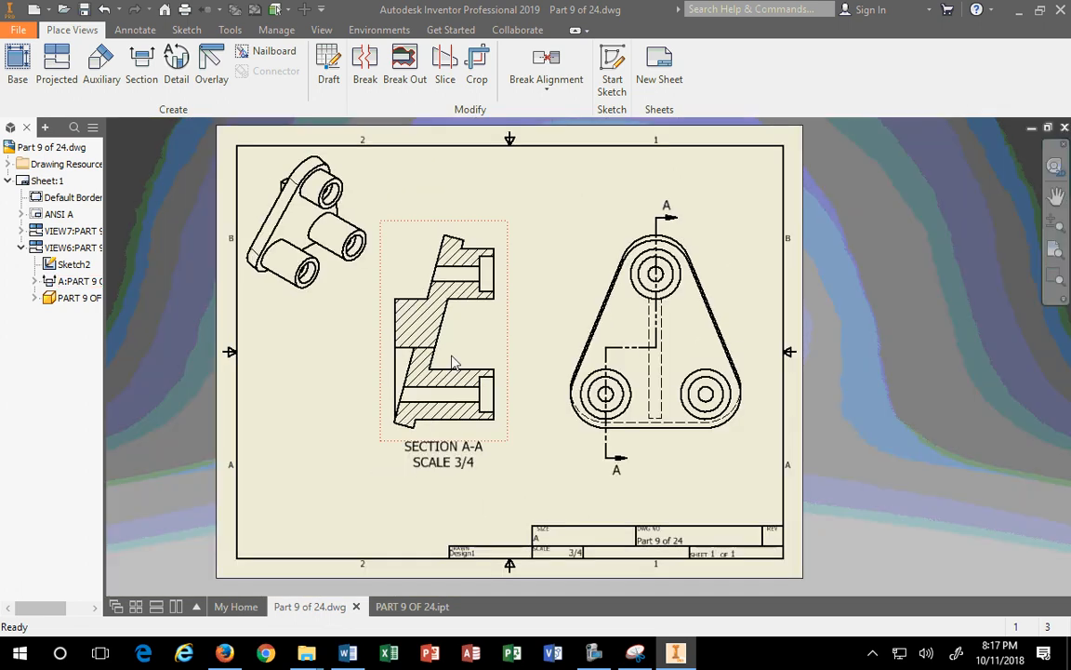
scroll(635, 360, up, 6)
mouse_move(637, 360)
mouse_down()
mouse_move(651, 349)
mouse_move(653, 375)
mouse_move(651, 283)
mouse_up()
click(473, 380)
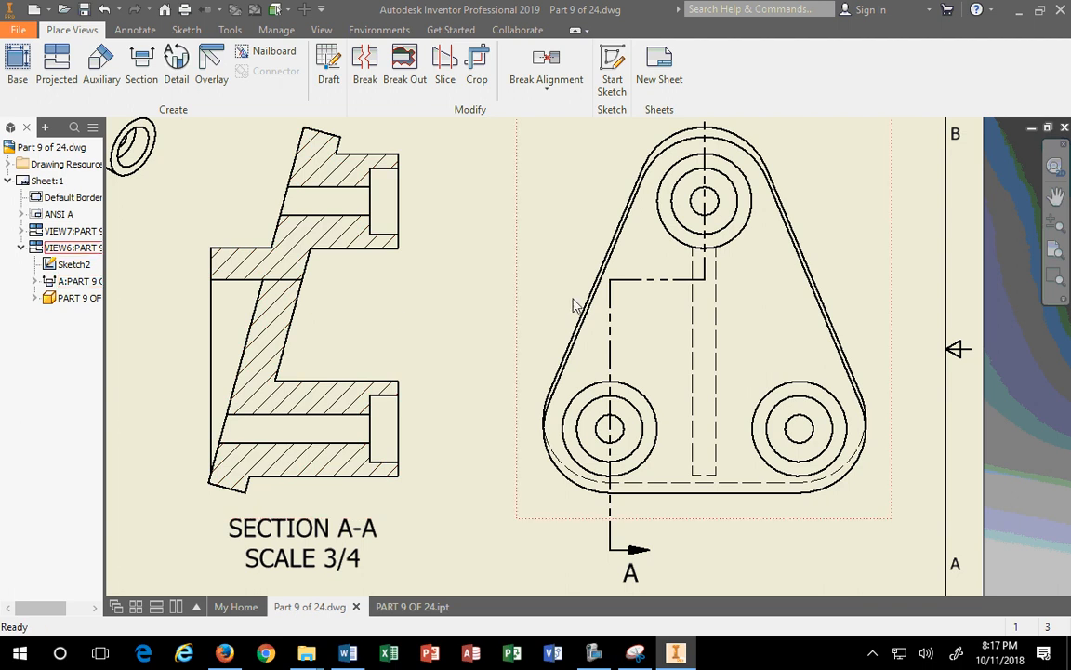
drag(642, 282, 651, 360)
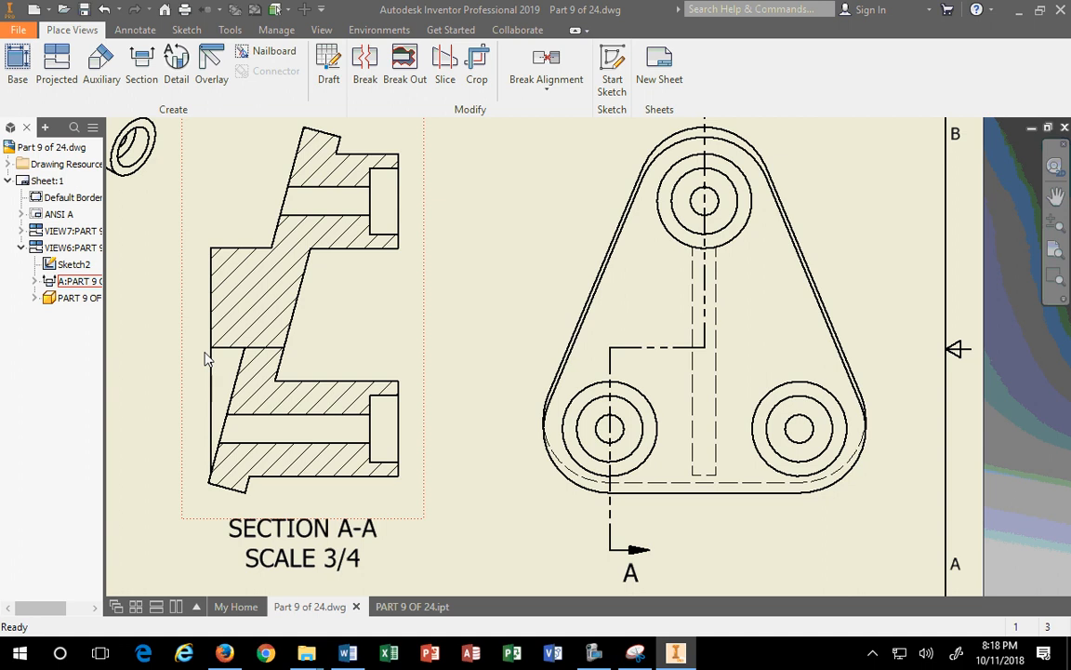
Step: Retrieve the model's sketch and feature dimensions into the three-boss view
scroll(372, 370, down, 4)
scroll(364, 369, up, 7)
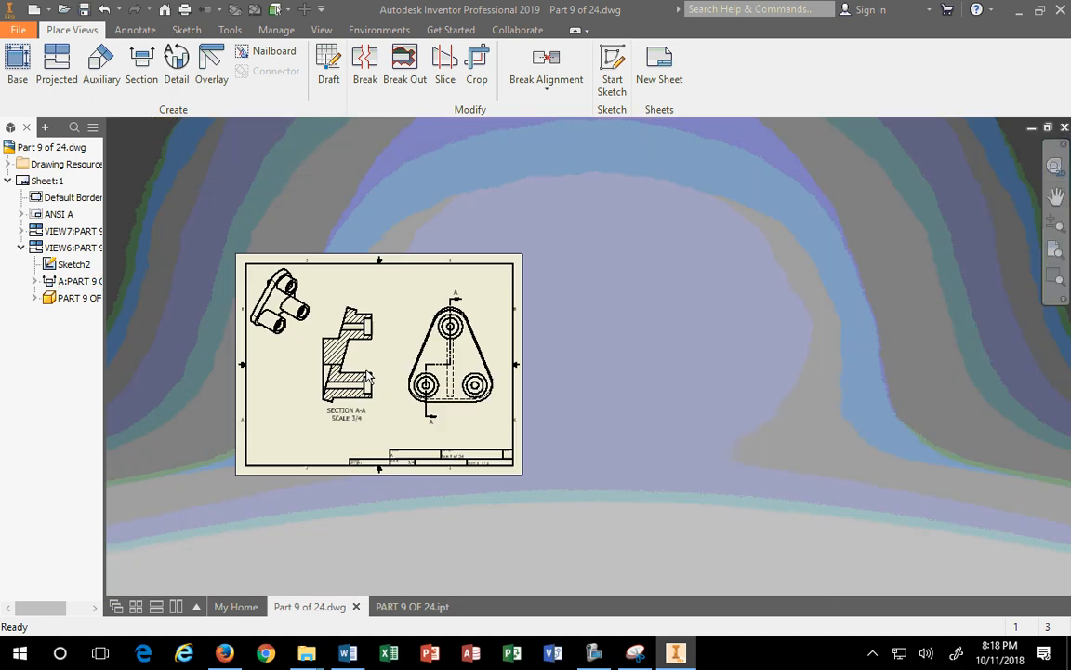
scroll(364, 365, down, 2)
click(364, 454)
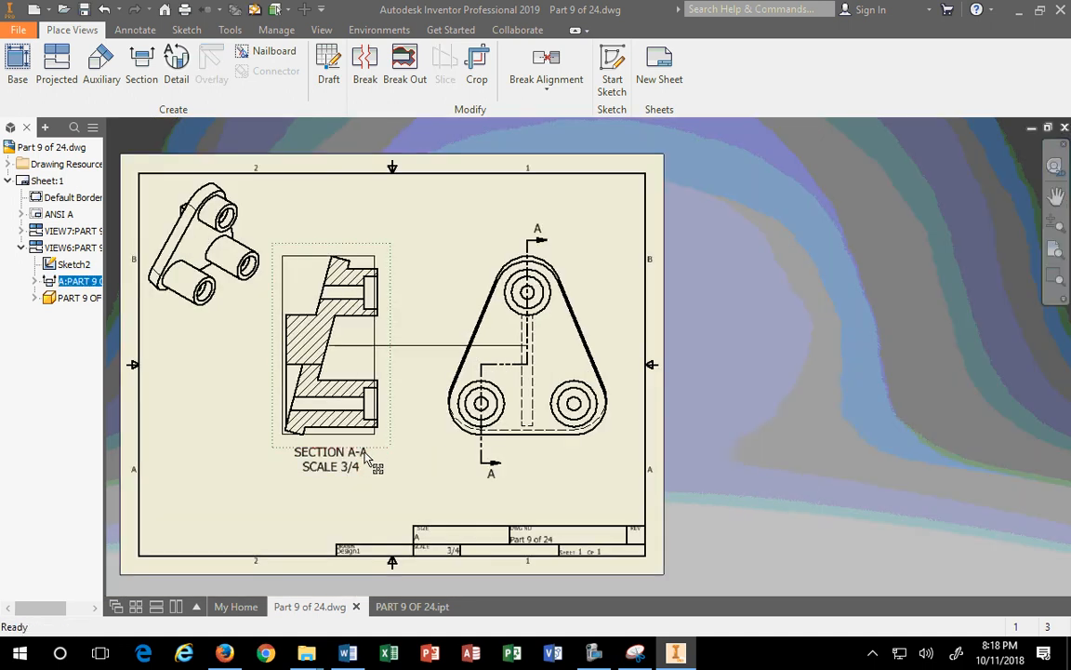
click(479, 250)
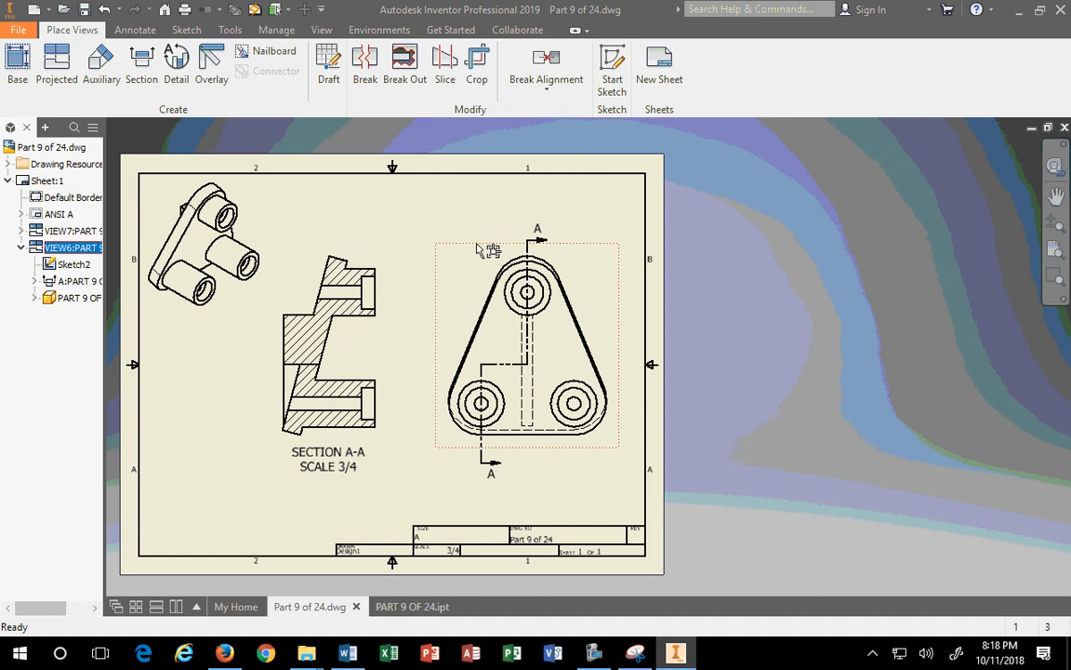
right_click(475, 251)
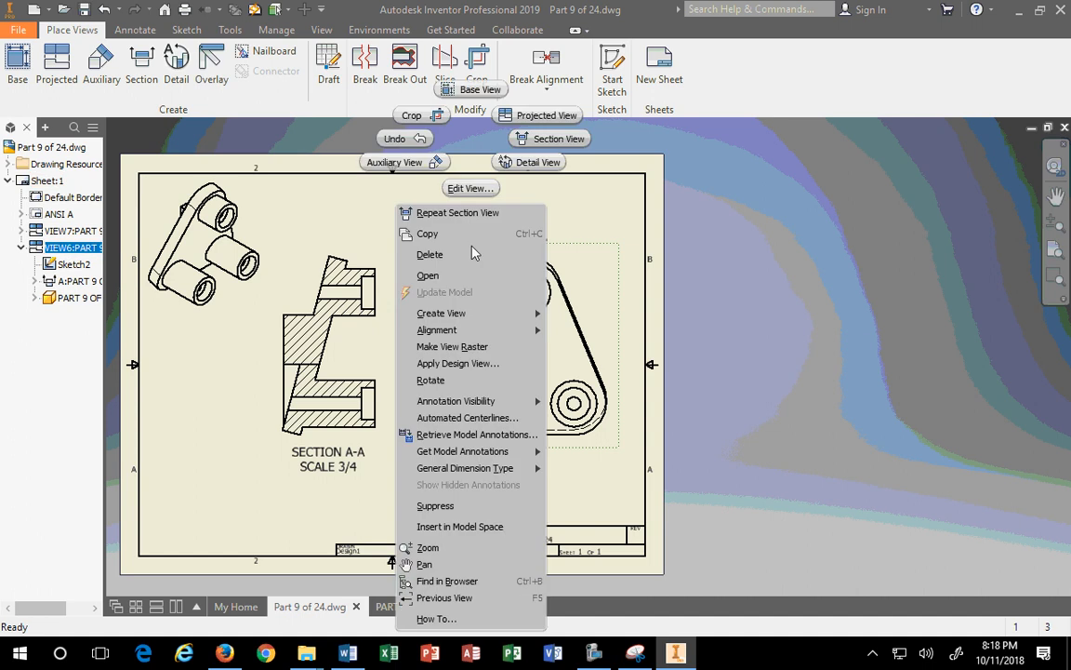
click(476, 434)
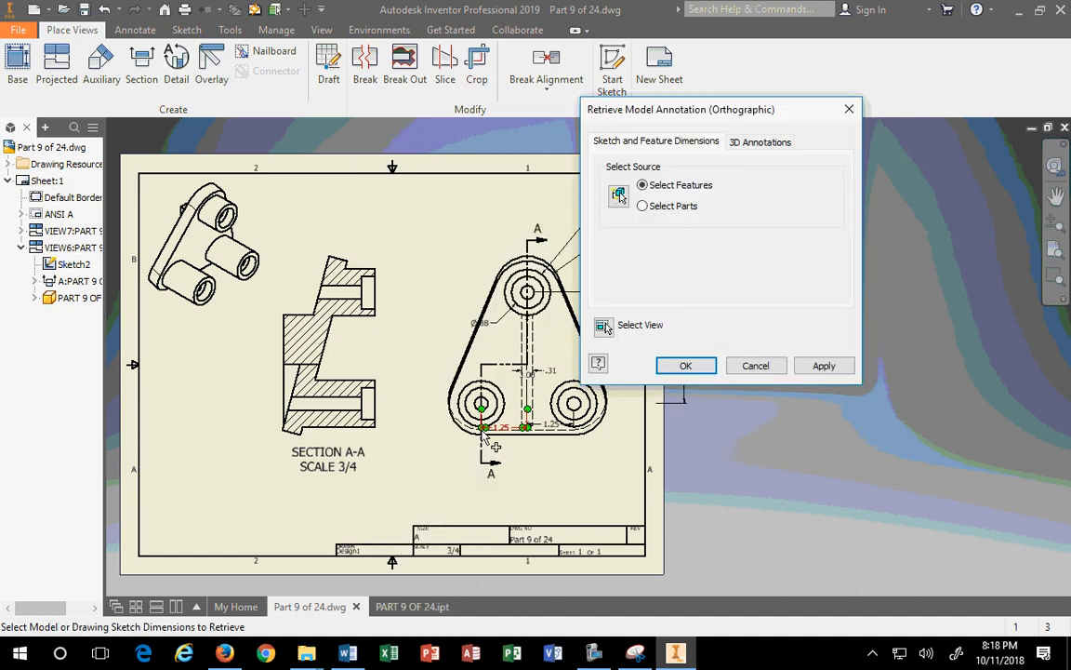
click(824, 367)
click(849, 109)
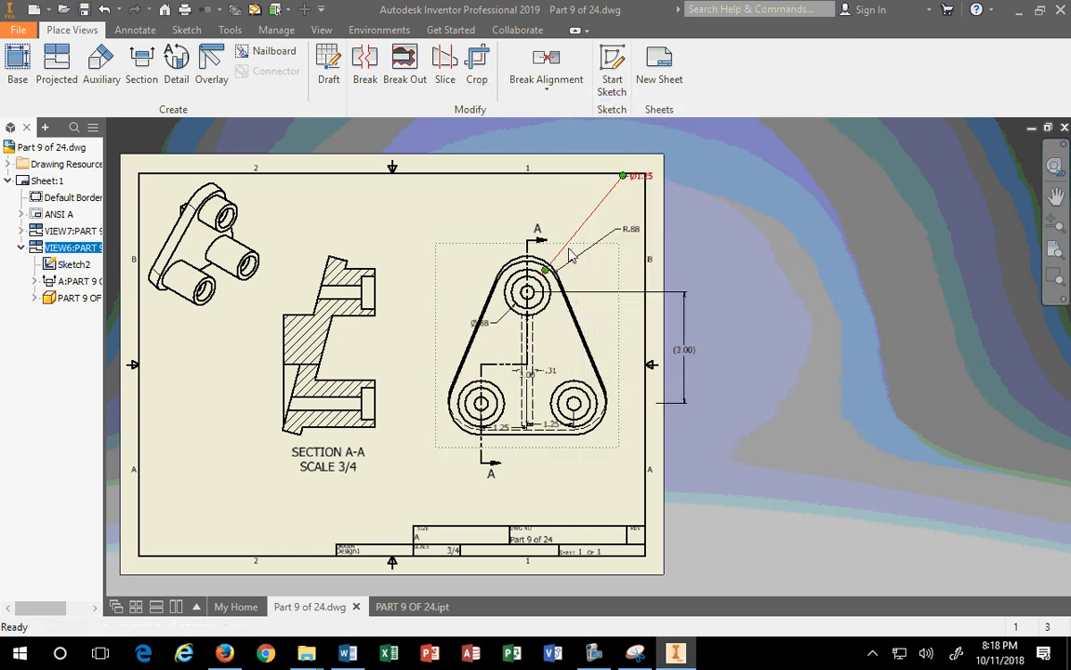
Step: Reposition the Ø1.25 and Ø.88 dimensions left of the top boss, R.88 above it, and the reference (3.00) dimension closer to the plate
drag(629, 186, 439, 235)
drag(617, 236, 567, 231)
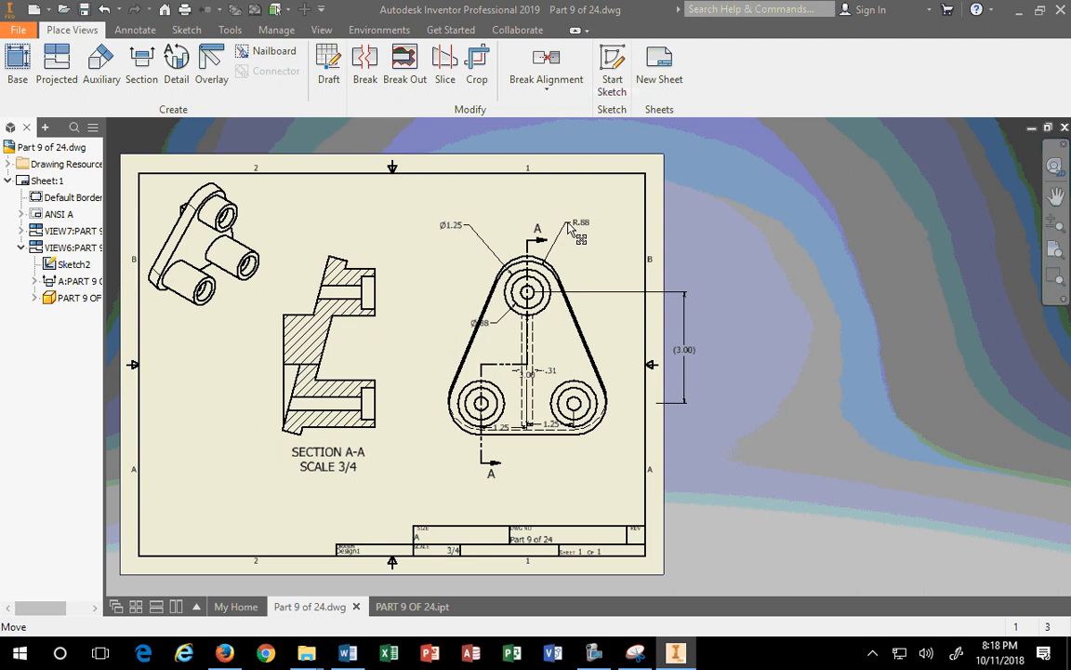
drag(499, 331, 467, 281)
drag(658, 403, 630, 413)
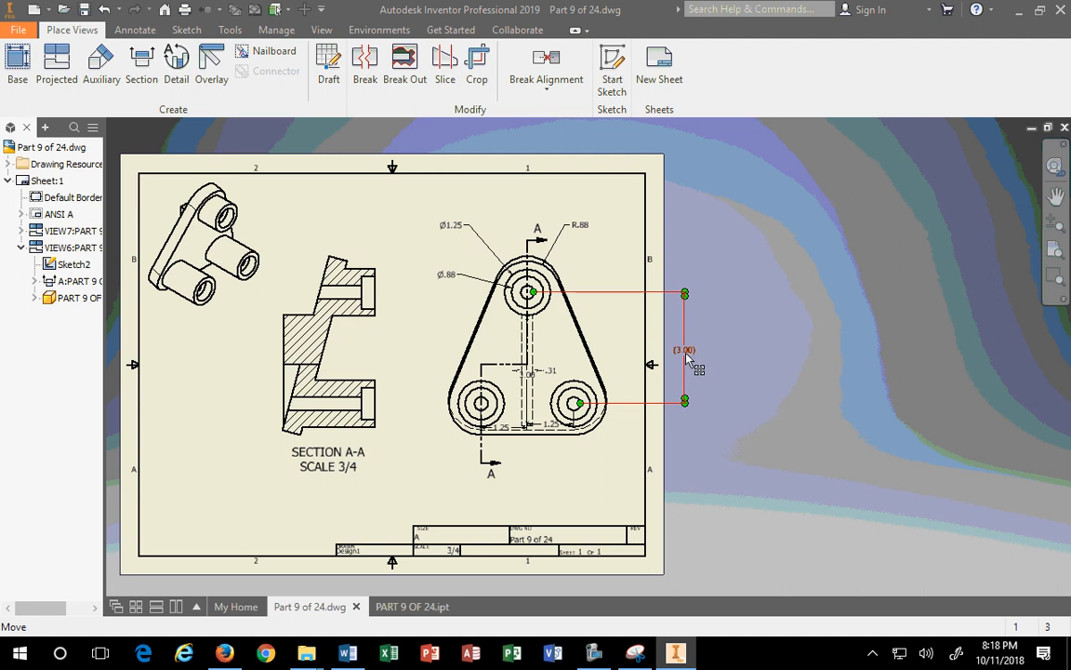
drag(685, 350, 622, 329)
Step: Move both 1.25 horizontal boss spacing dimensions below the plate's lower edge and roughly level with each other
scroll(550, 424, down, 8)
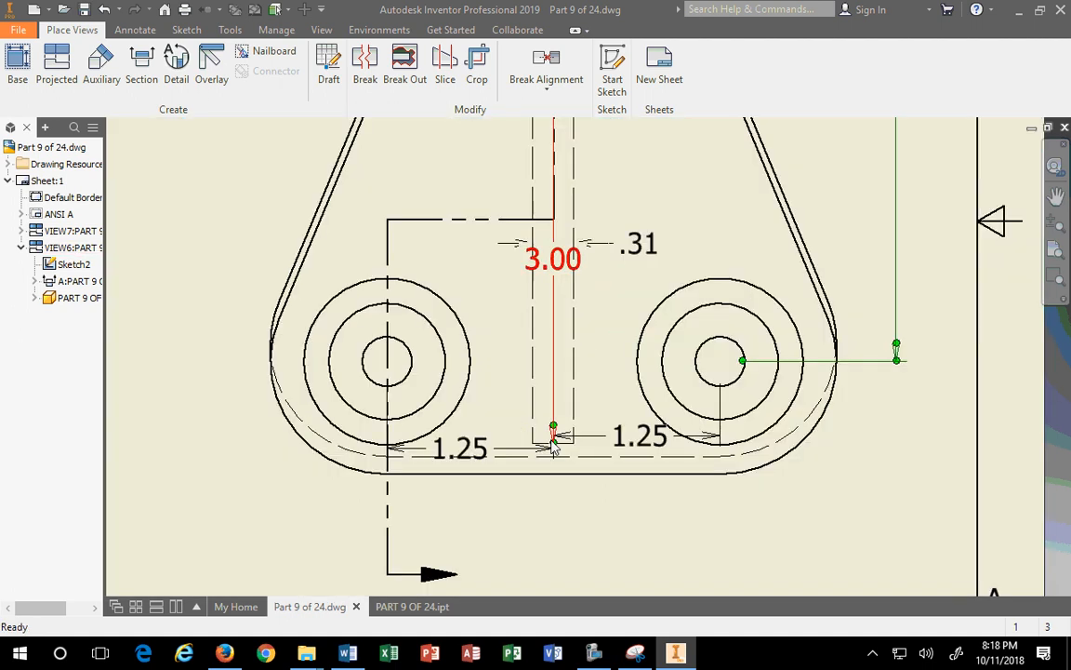
mouse_move(641, 441)
mouse_down()
mouse_move(645, 564)
mouse_move(648, 535)
mouse_up()
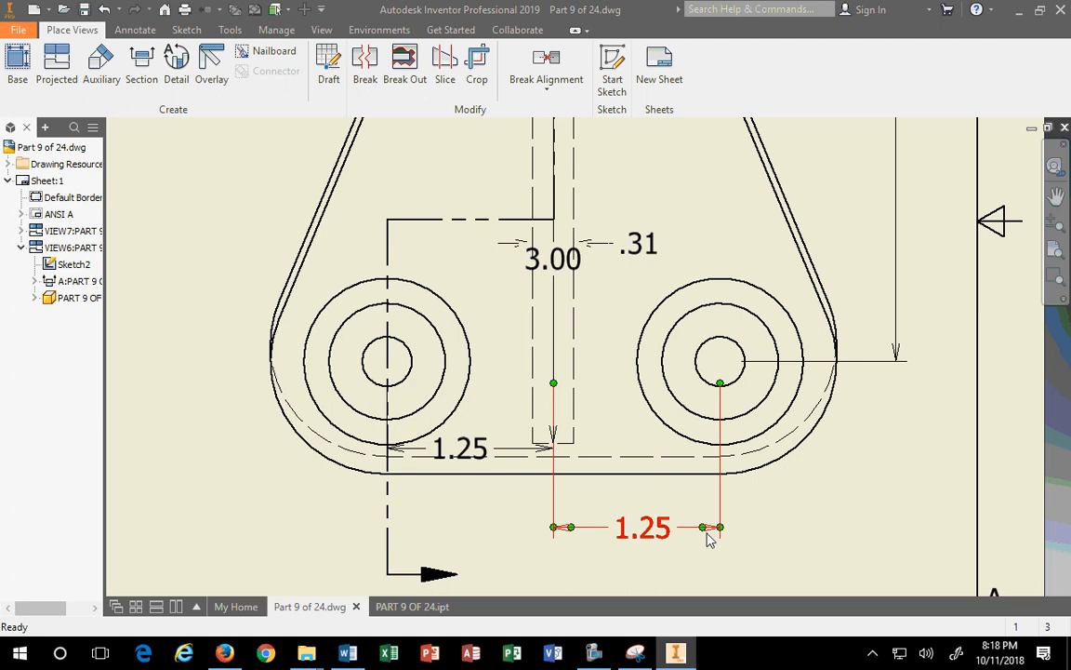
drag(473, 464, 485, 541)
scroll(531, 538, up, 3)
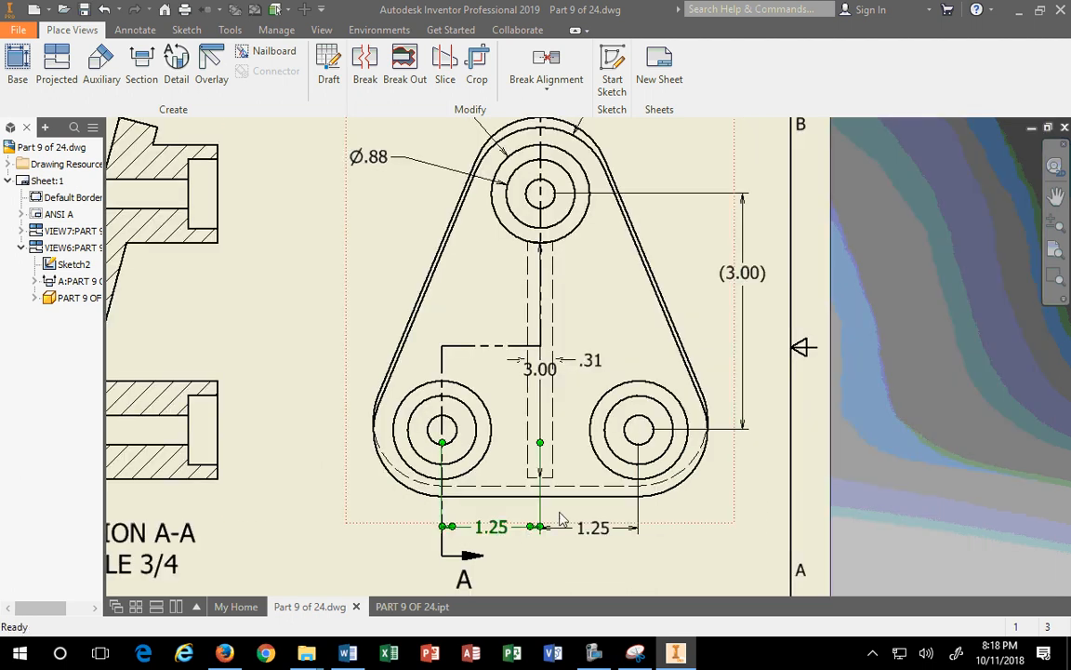
Step: Move the rib's 3.00 length dimension off the rib into the gap between section A-A and the three-boss view
drag(544, 372, 271, 323)
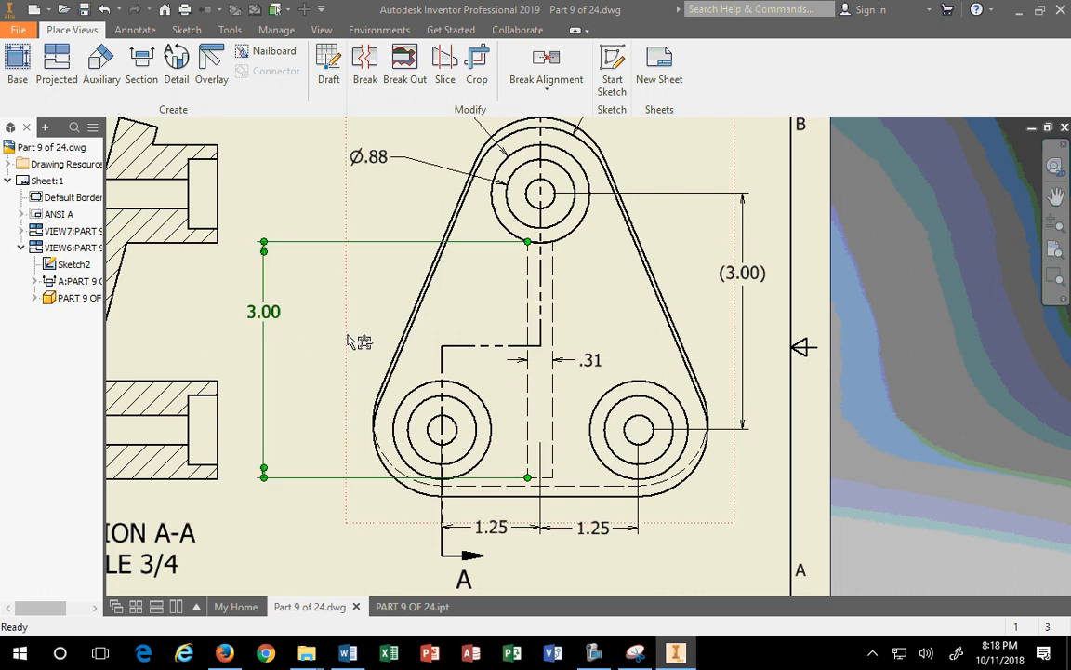
scroll(363, 354, down, 2)
scroll(363, 353, up, 4)
middle_drag(363, 354, 609, 362)
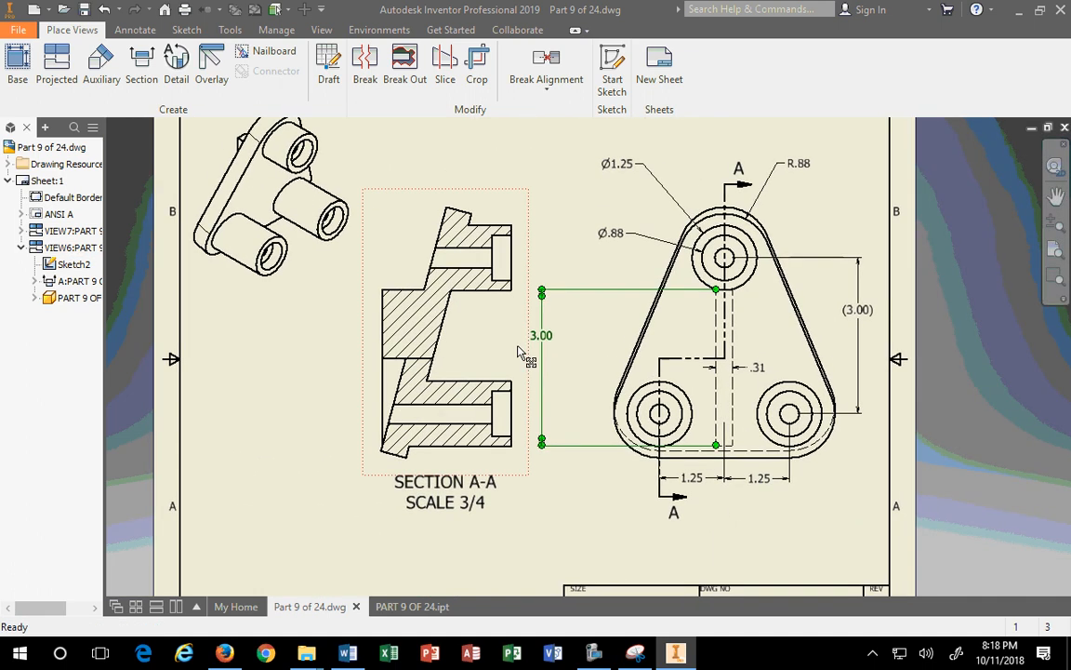
drag(535, 352, 565, 348)
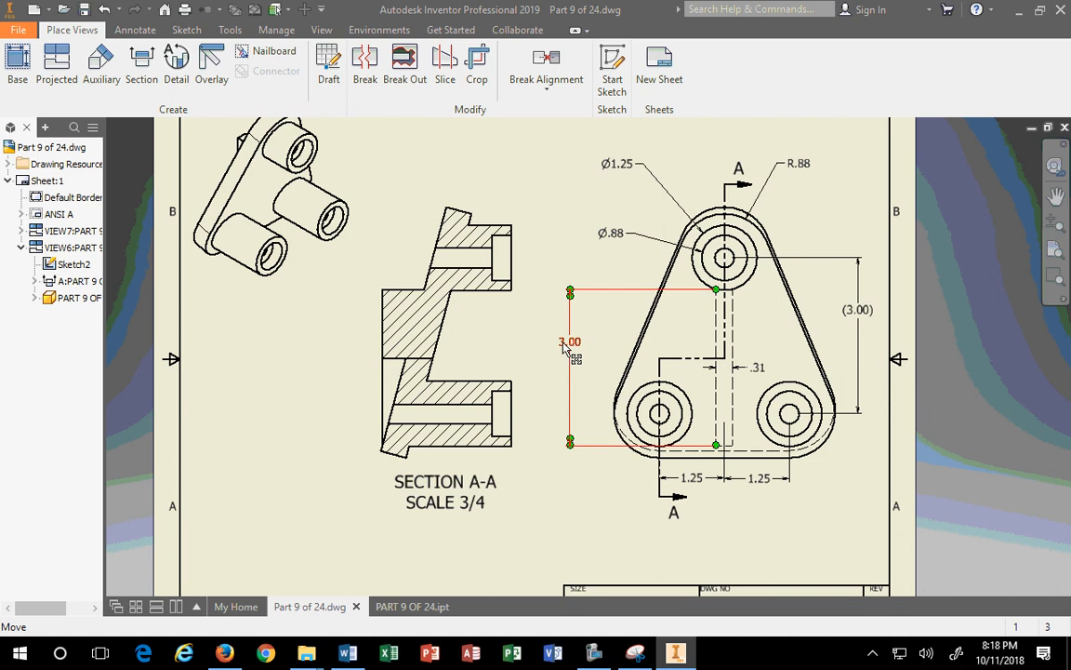
Step: Retrieve the model's 1.23 and .50 feature dimensions into section view A-A
click(498, 344)
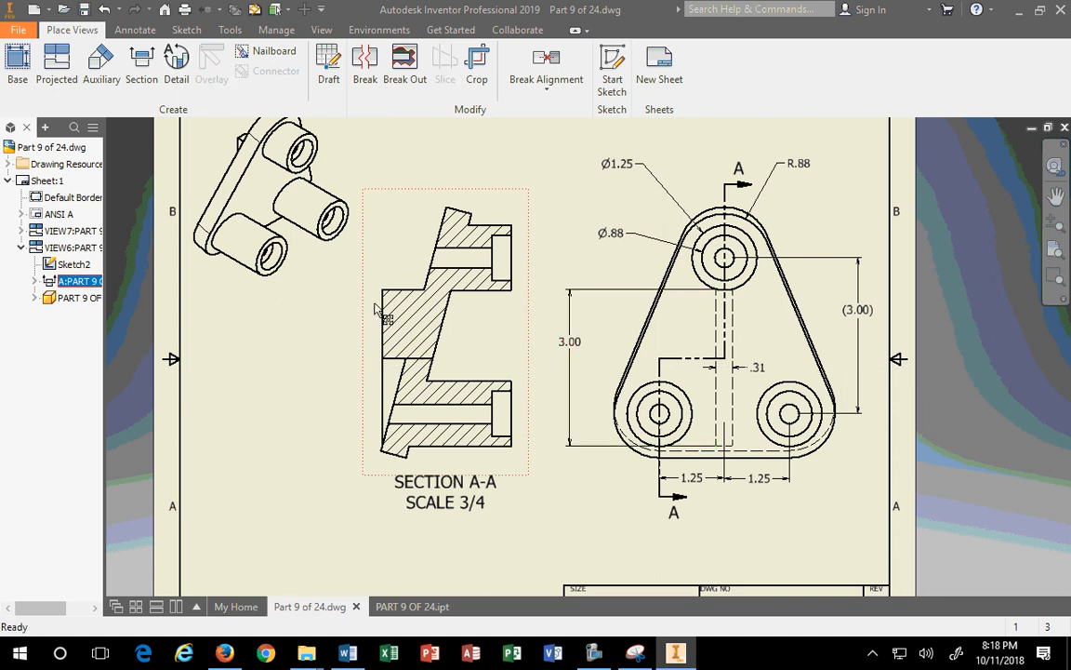
right_click(400, 254)
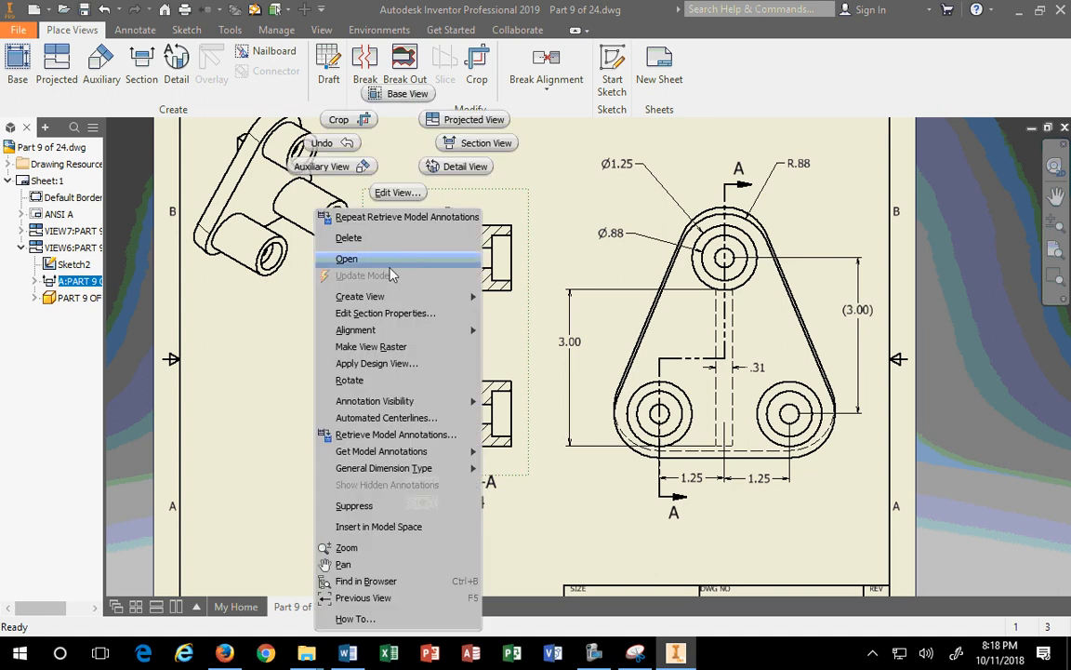
click(362, 432)
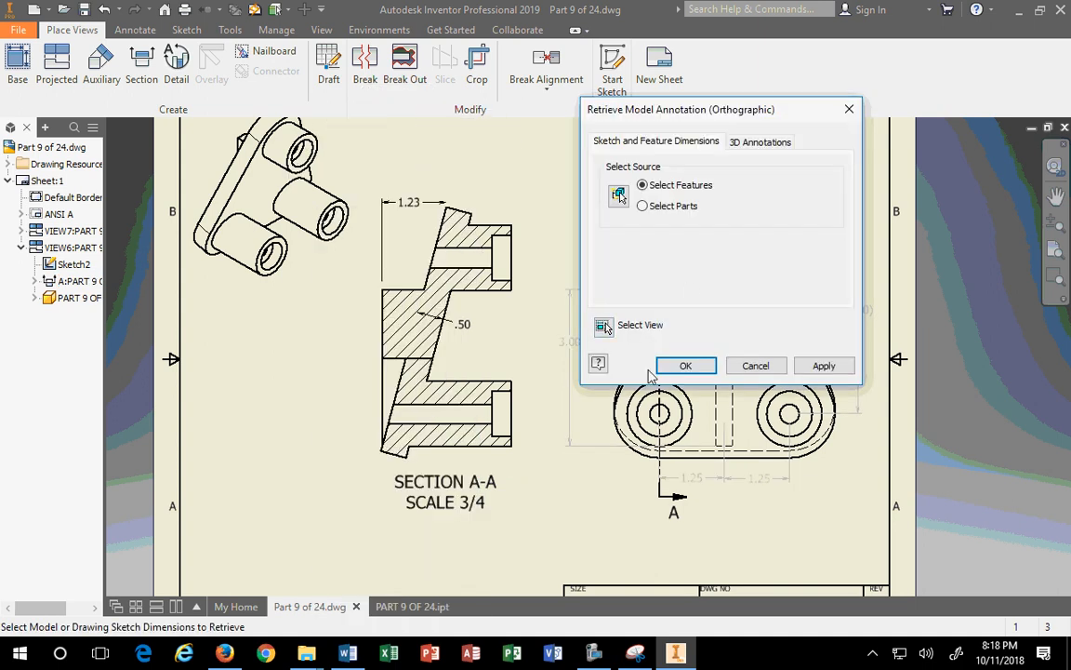
click(685, 365)
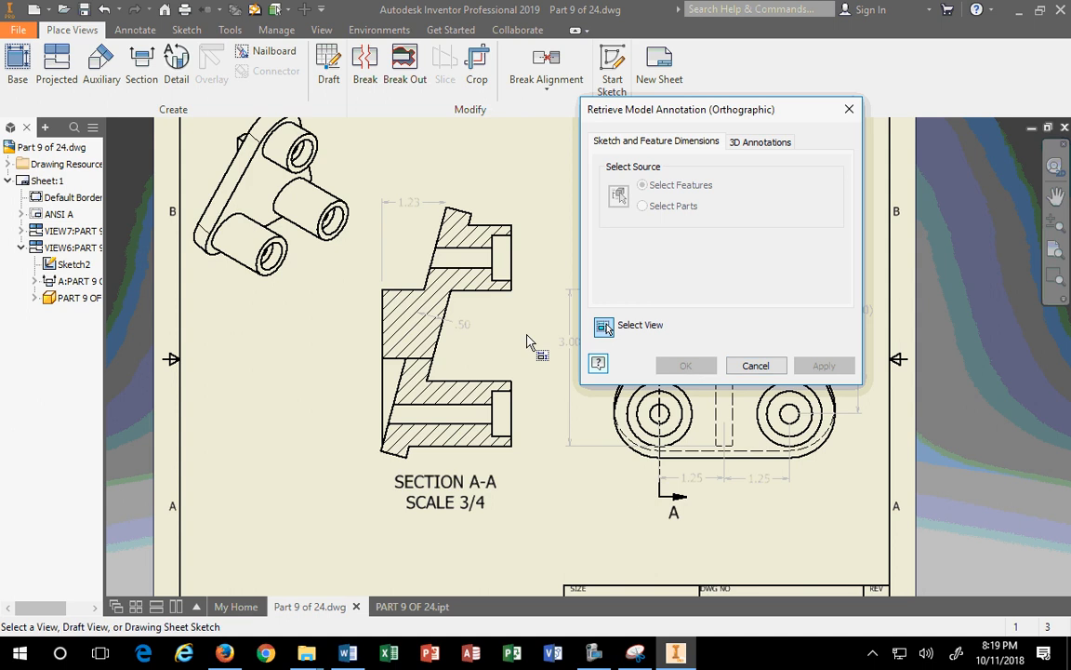
click(850, 109)
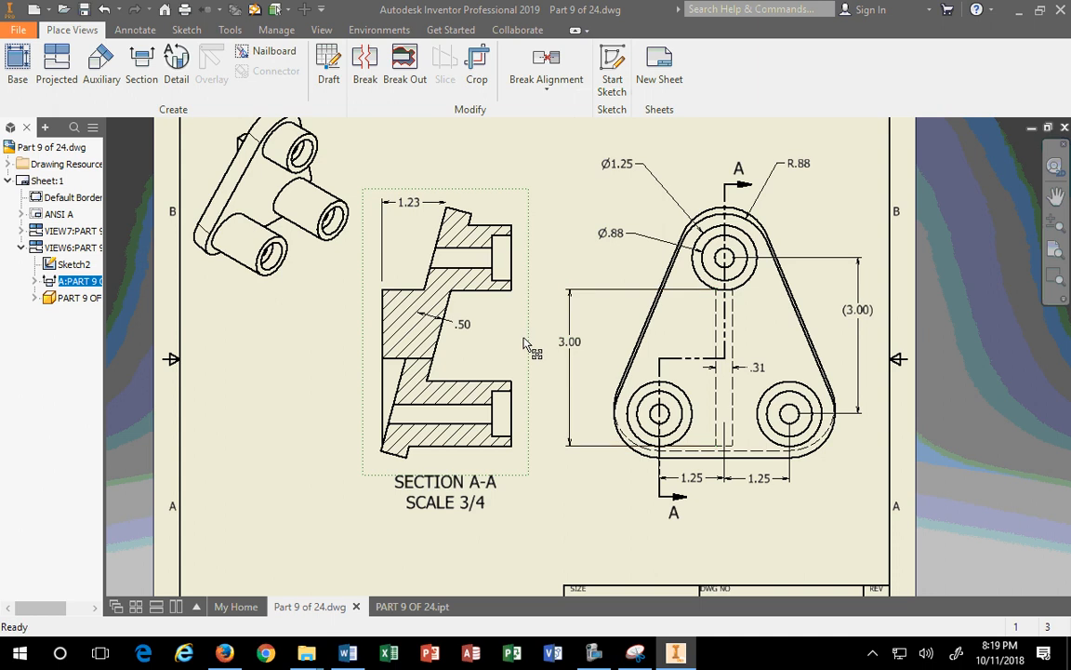
Step: Delete the rib's 3.00 dimension from the three-boss view and retrieve it into section view A-A instead
click(576, 343)
key(Delete)
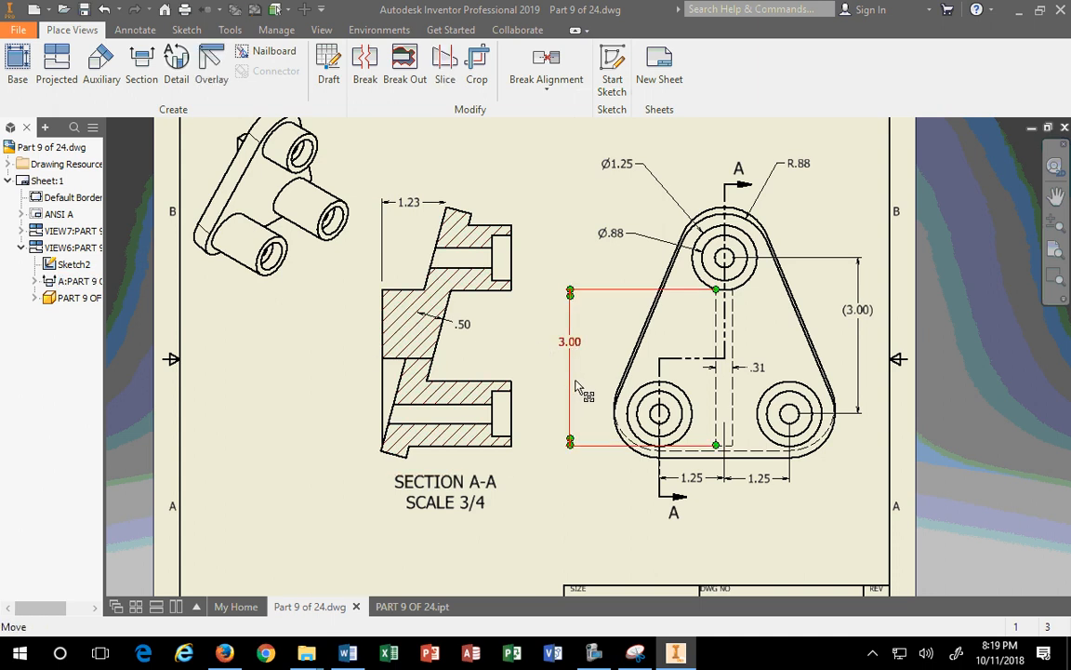
right_click(454, 288)
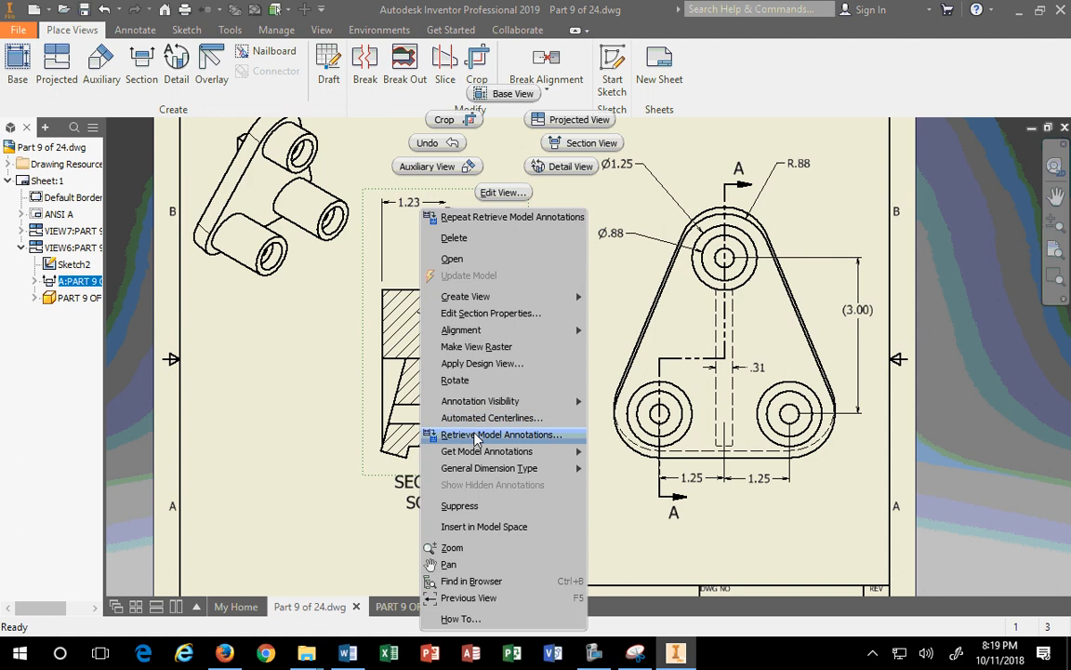
click(484, 434)
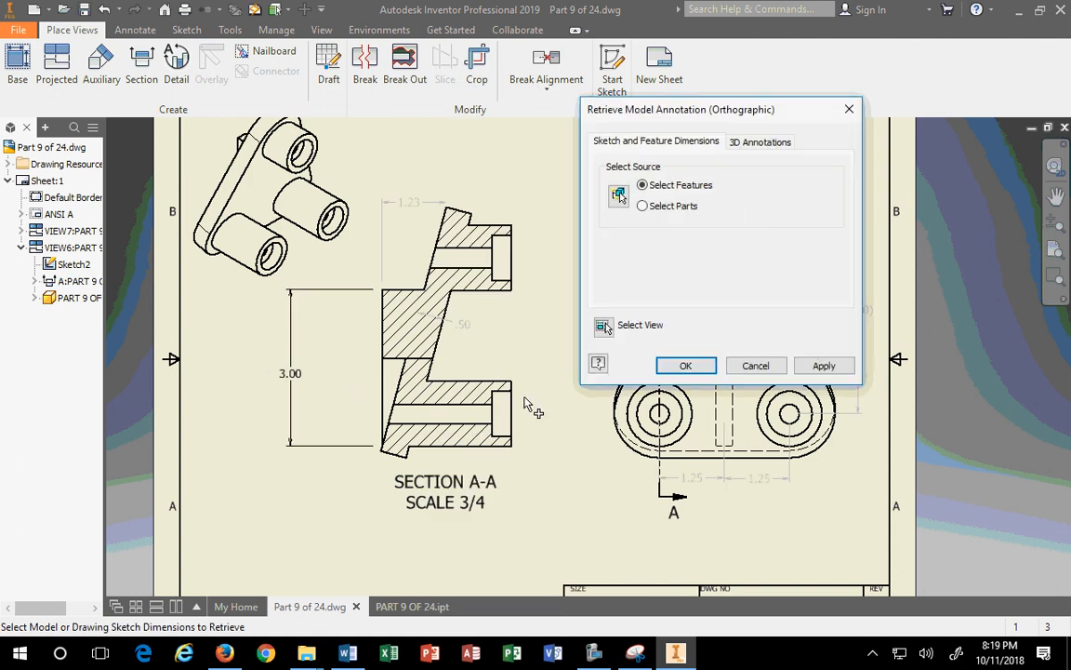
click(805, 367)
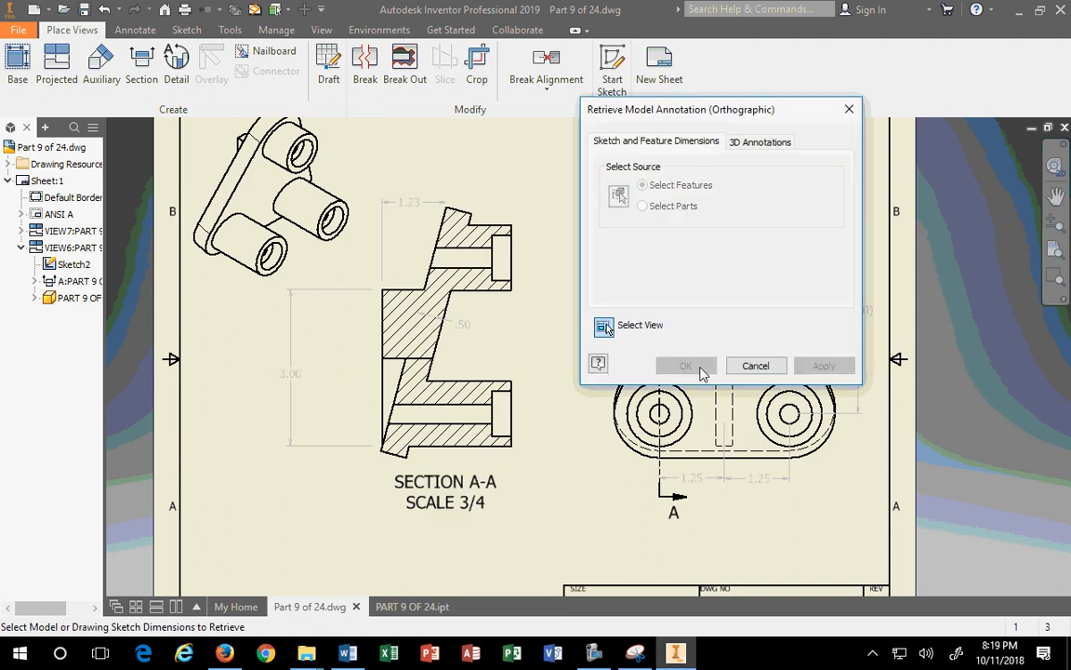
click(760, 365)
Step: Bring section A-A's 3.00 dimension closer to the part with its text higher, and raise the 1.23 dimension above the section
drag(293, 367, 340, 335)
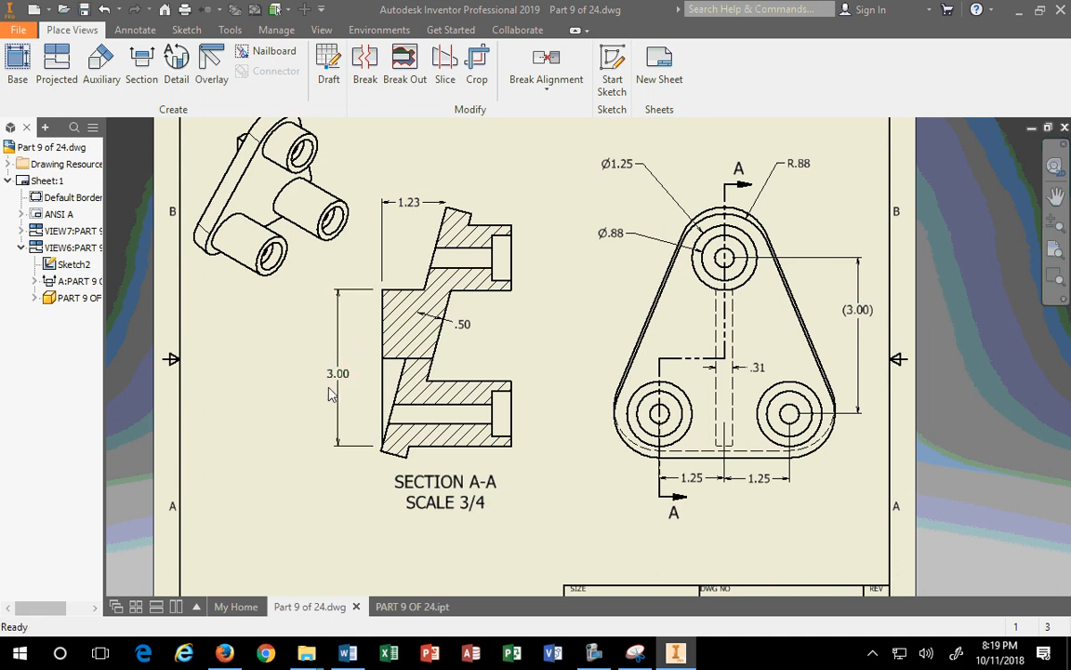
drag(348, 377, 340, 330)
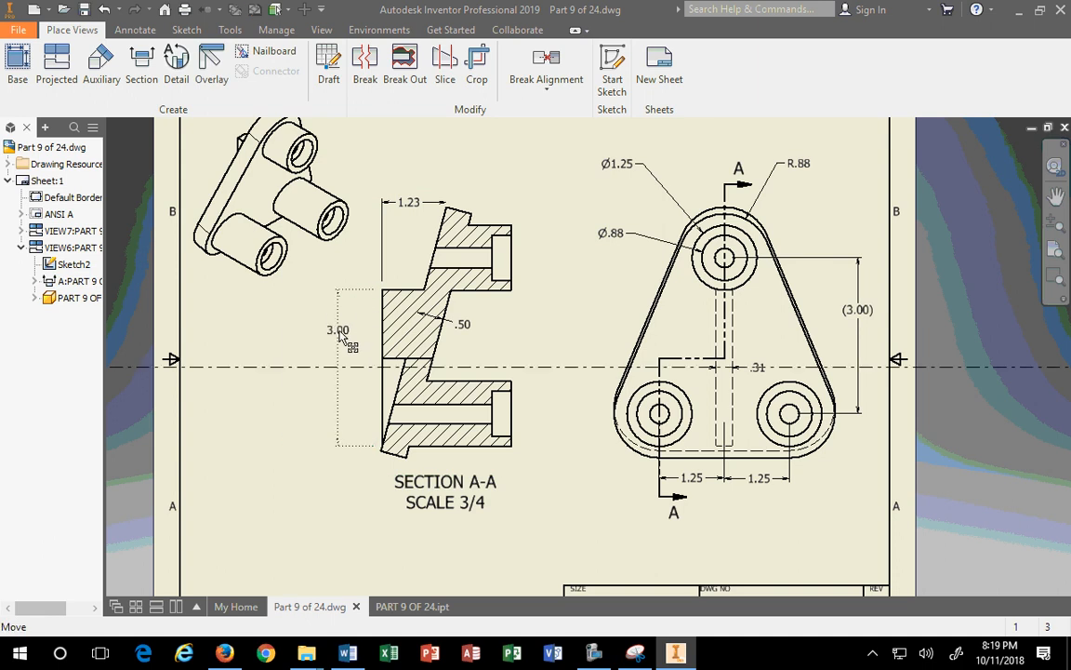
click(135, 31)
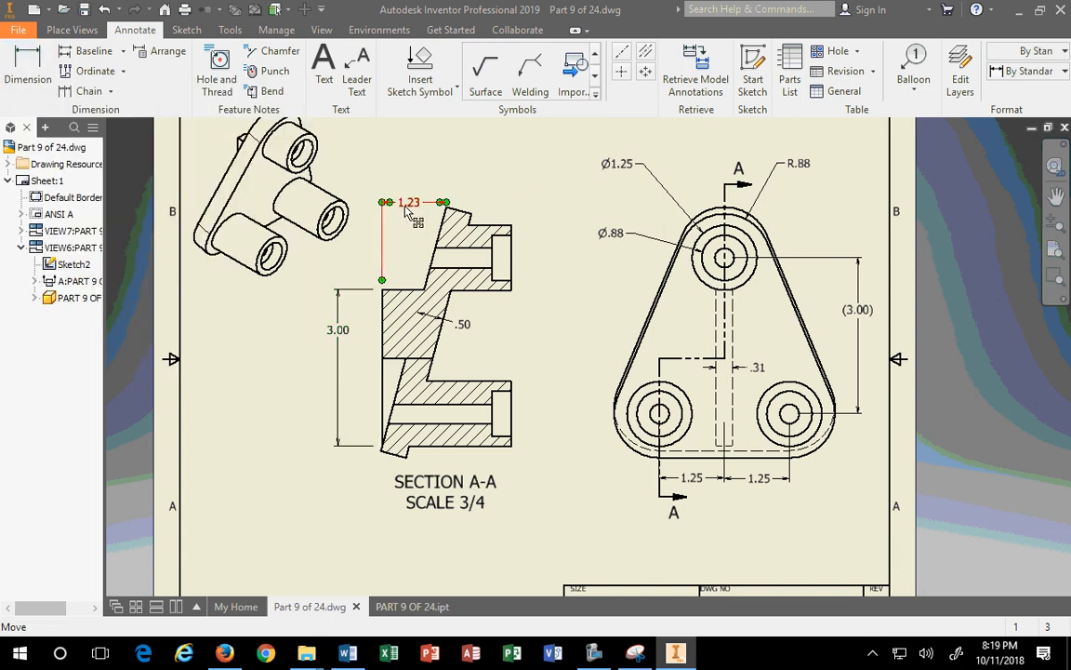
drag(410, 202, 427, 183)
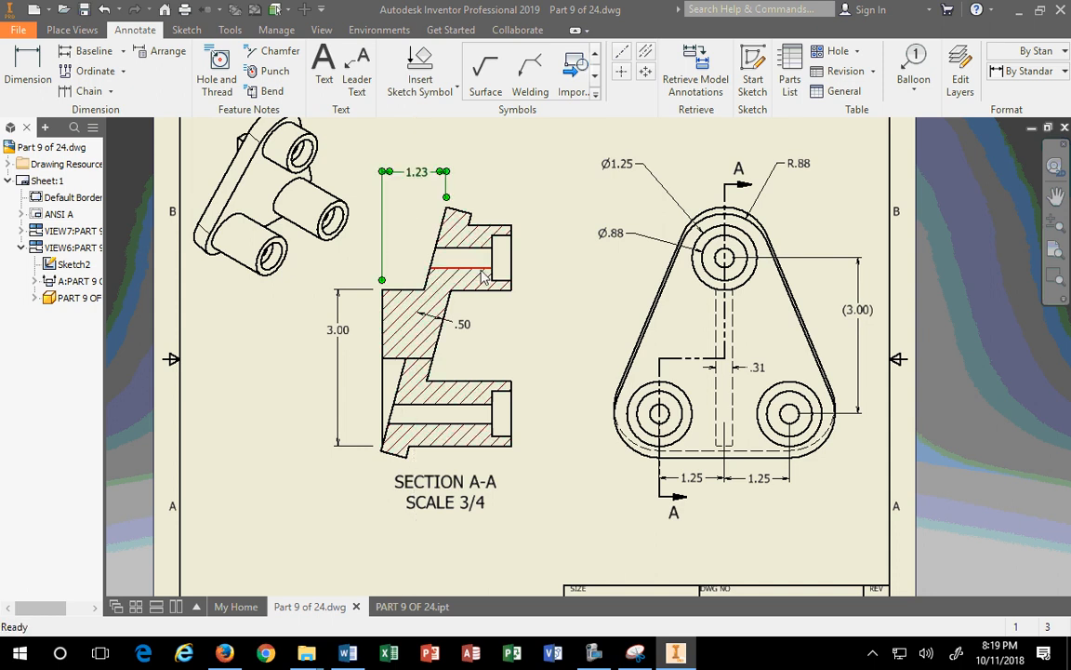
Step: Move the .50 plate thickness dimension above section A-A and shorten its extension lines to just off the plate's upper end
mouse_move(464, 326)
mouse_down()
mouse_move(509, 189)
mouse_move(465, 274)
mouse_move(409, 277)
mouse_move(428, 268)
mouse_move(444, 214)
mouse_move(509, 206)
mouse_move(539, 175)
mouse_move(533, 182)
mouse_up()
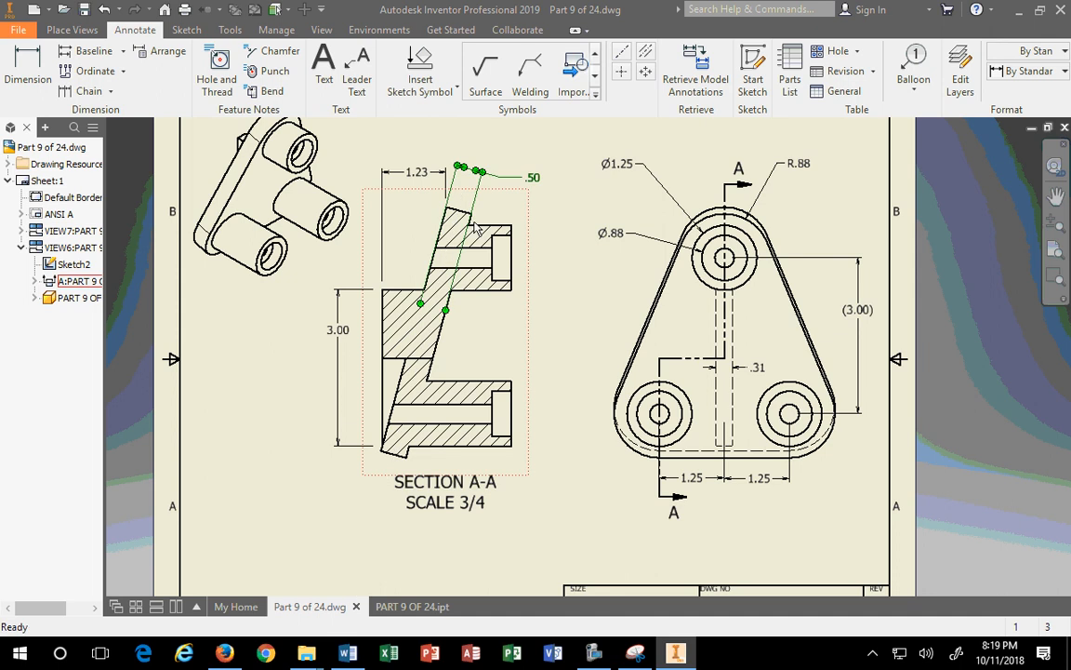
drag(446, 311, 474, 204)
mouse_move(420, 303)
mouse_down()
mouse_move(415, 201)
mouse_move(449, 197)
mouse_up()
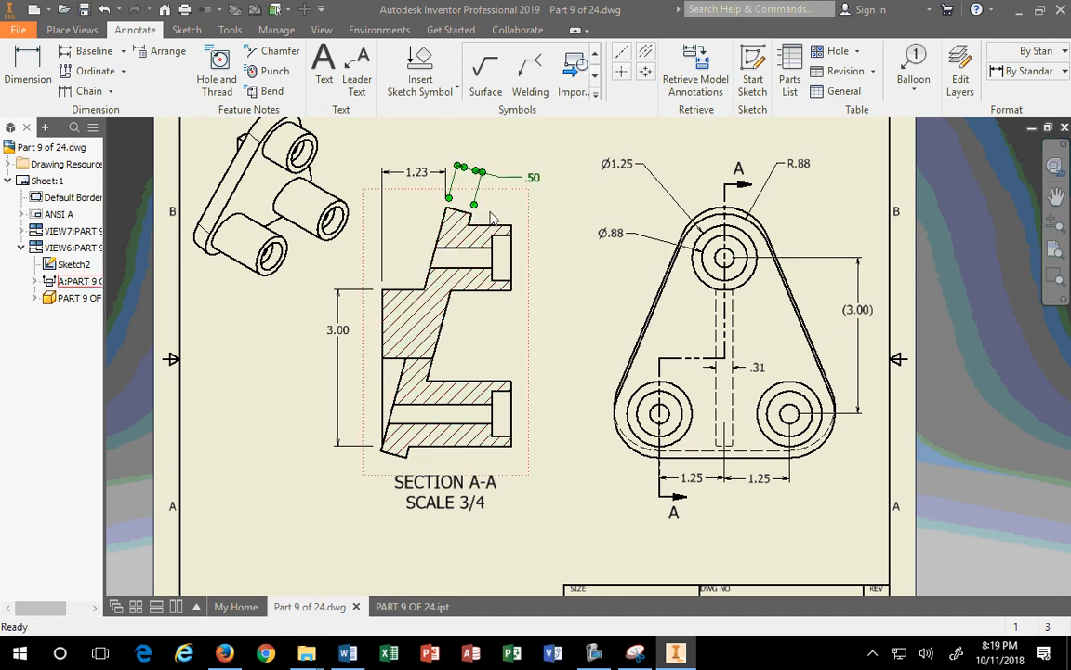
Step: Edit the plate thickness model dimension from section A-A and set it to .75
double_click(536, 184)
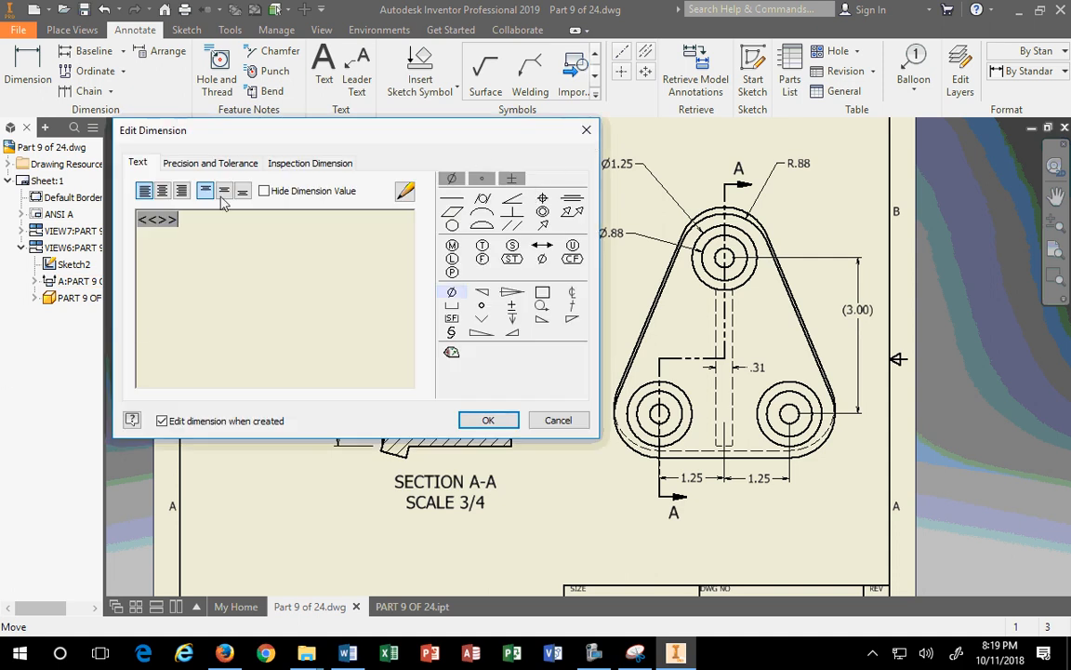
click(586, 134)
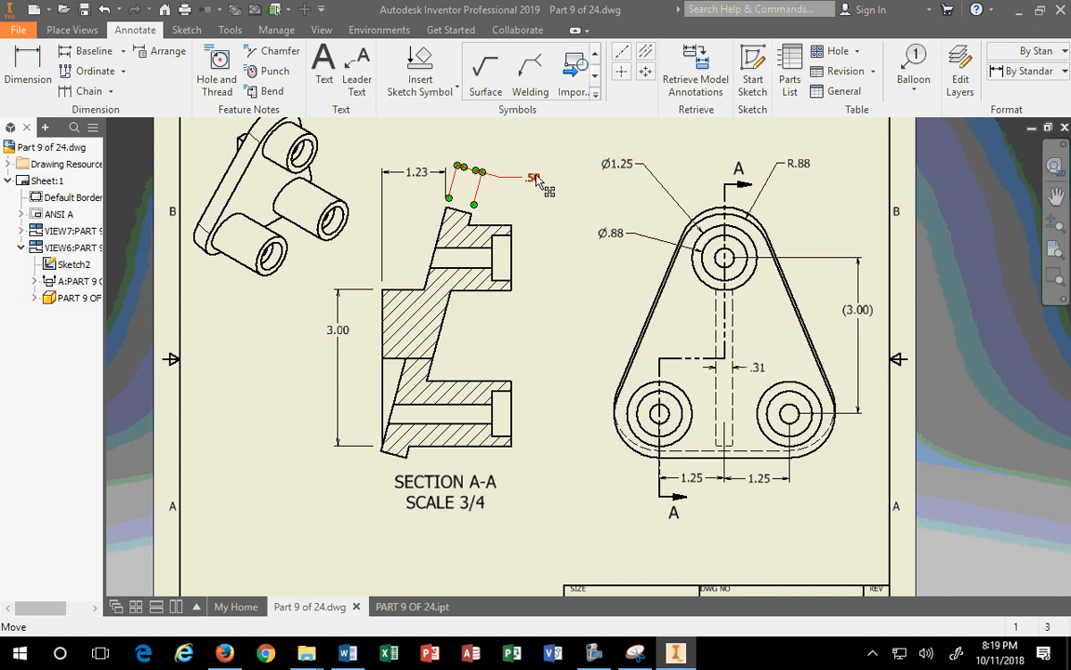
right_click(537, 180)
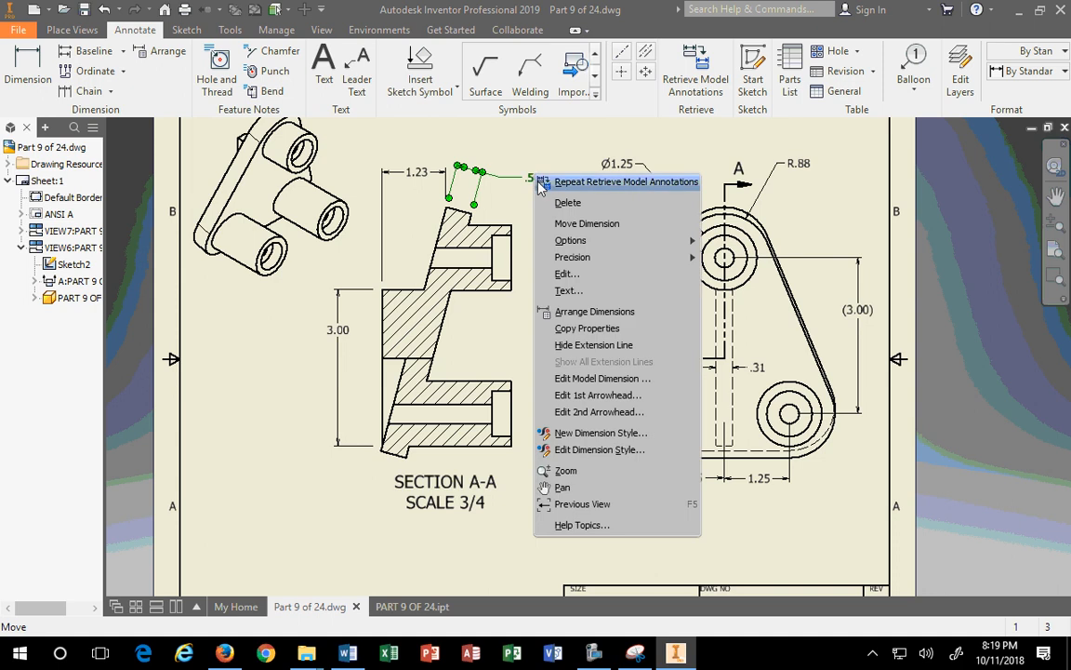
click(612, 380)
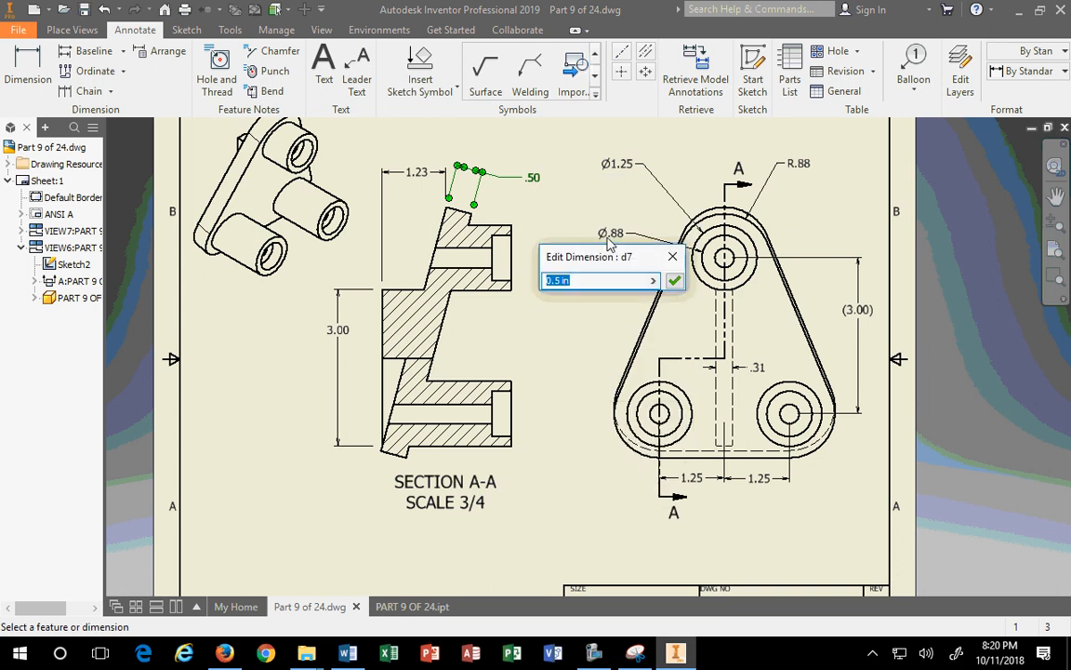
drag(609, 243, 686, 132)
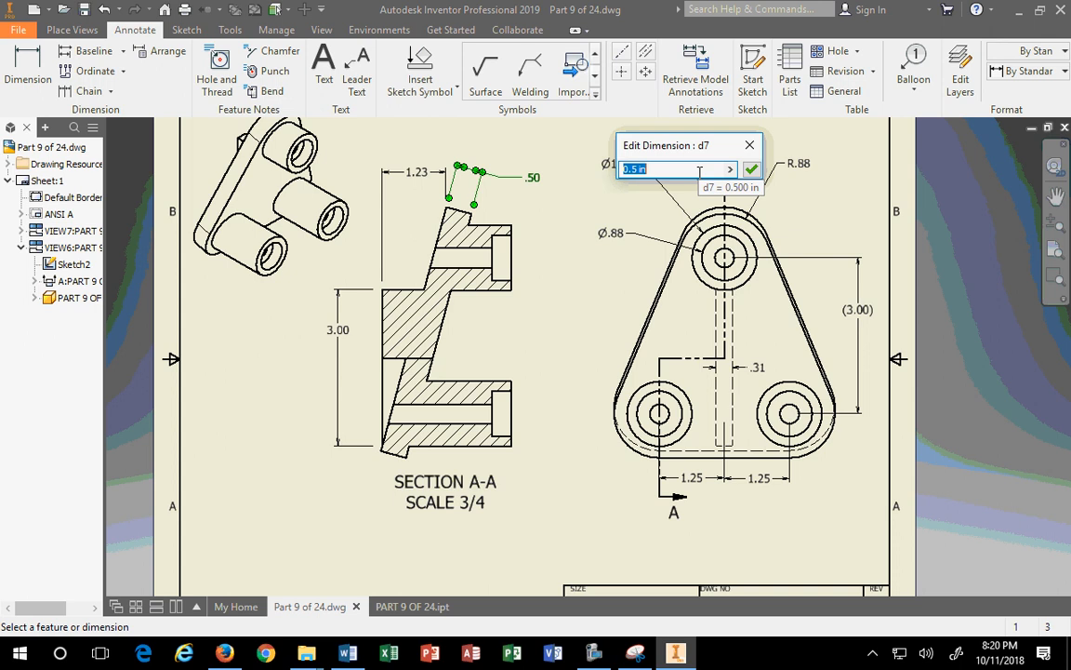
text(.75)
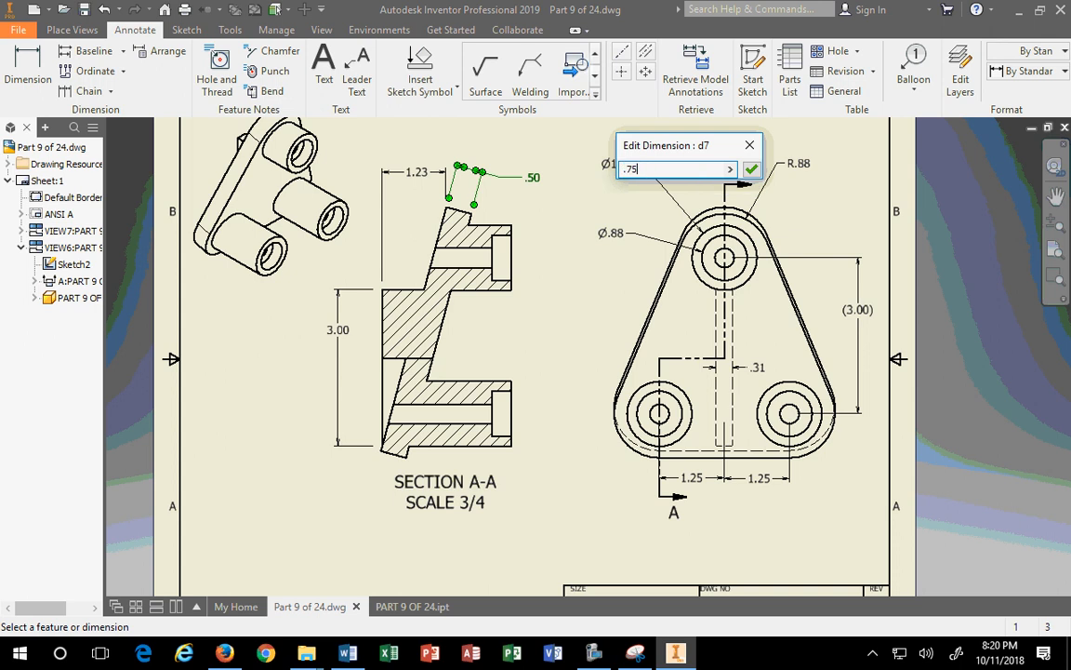
key(Return)
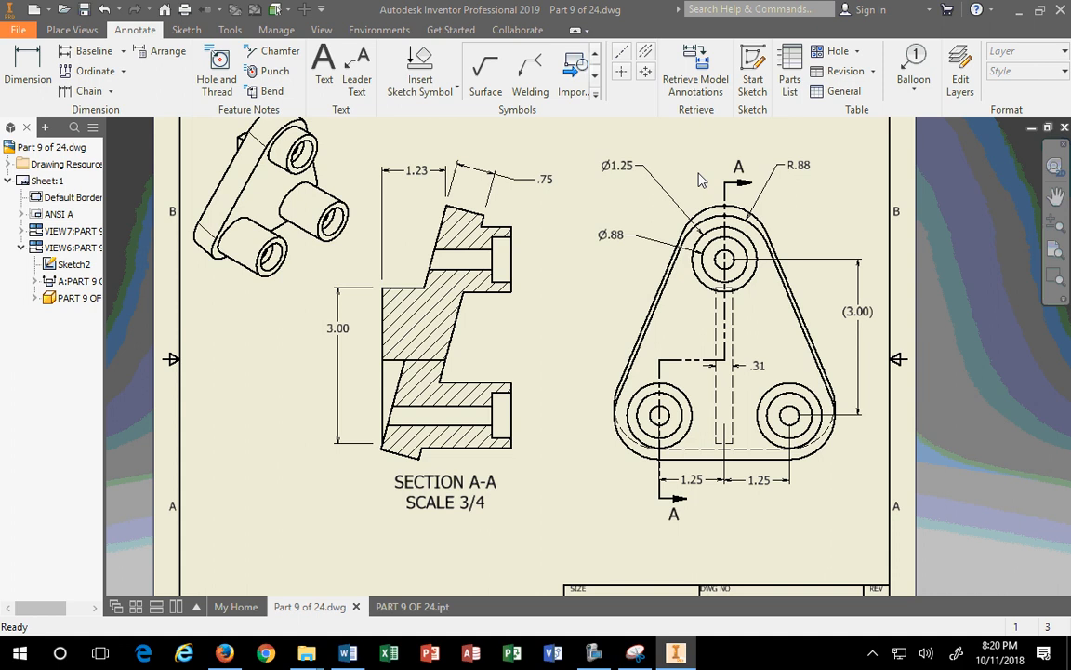
Step: Undo and redo the plate thickness change twice to compare both versions of the views
click(104, 9)
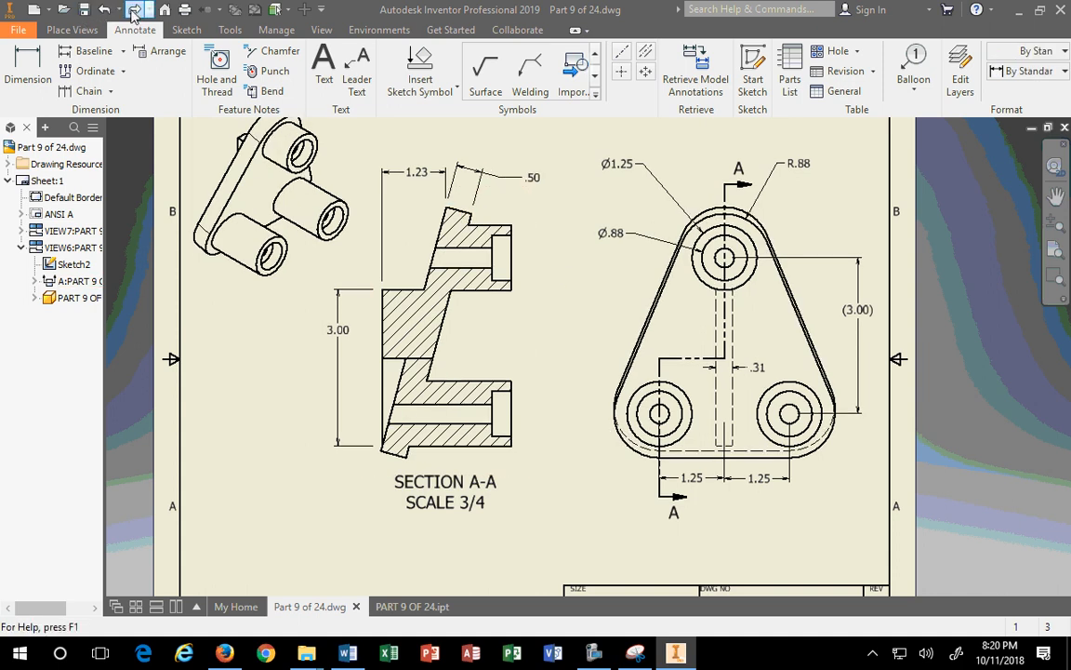
click(134, 10)
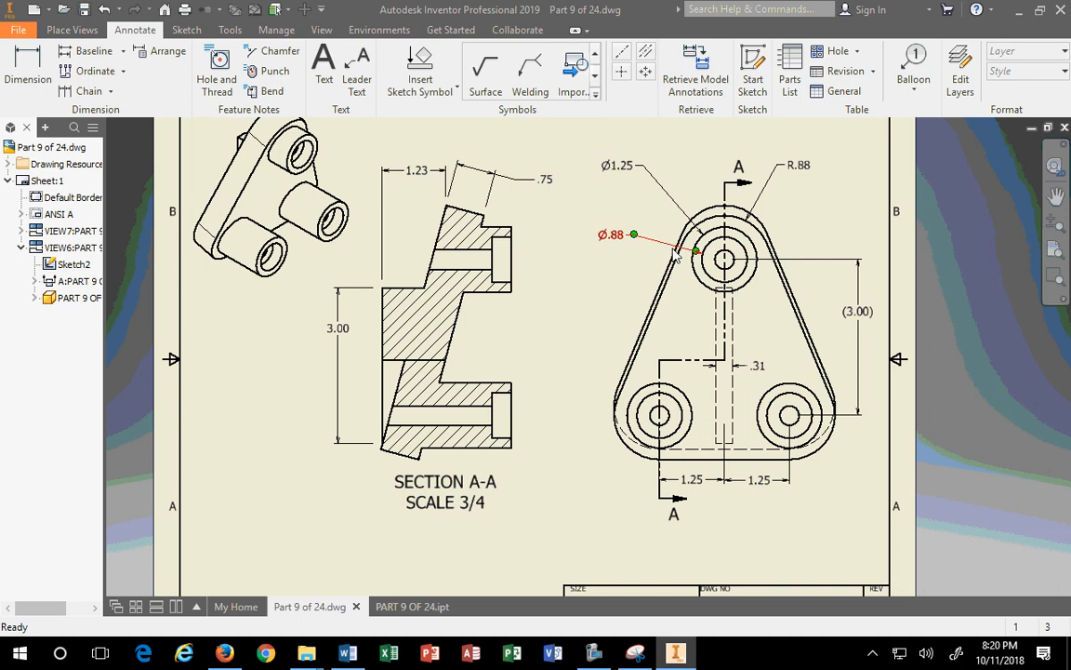
mouse_move(697, 276)
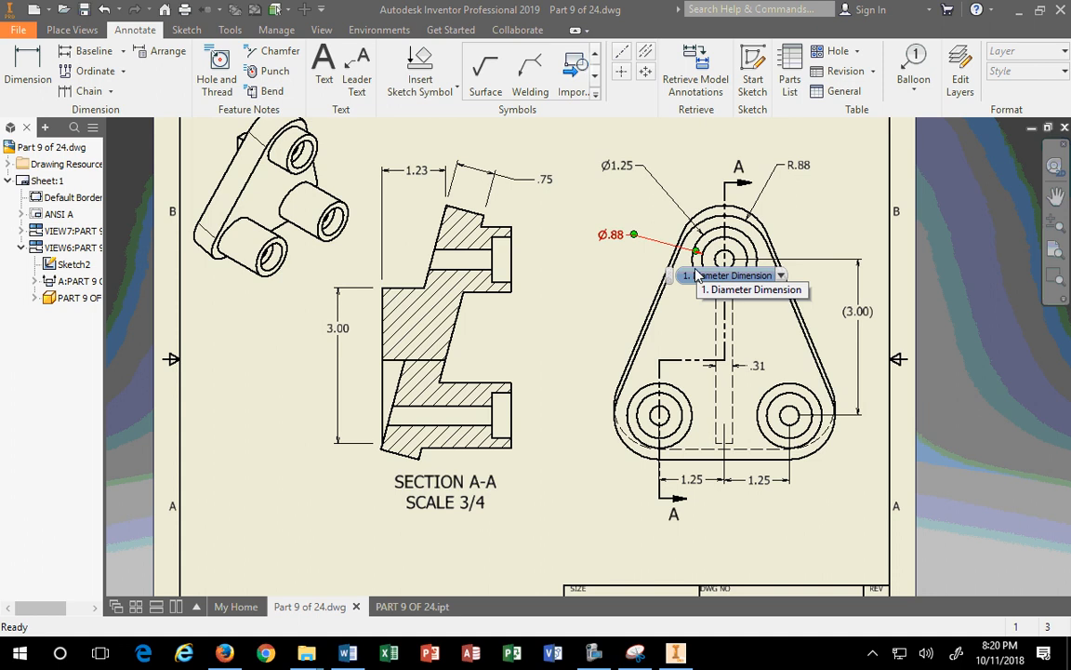
click(104, 10)
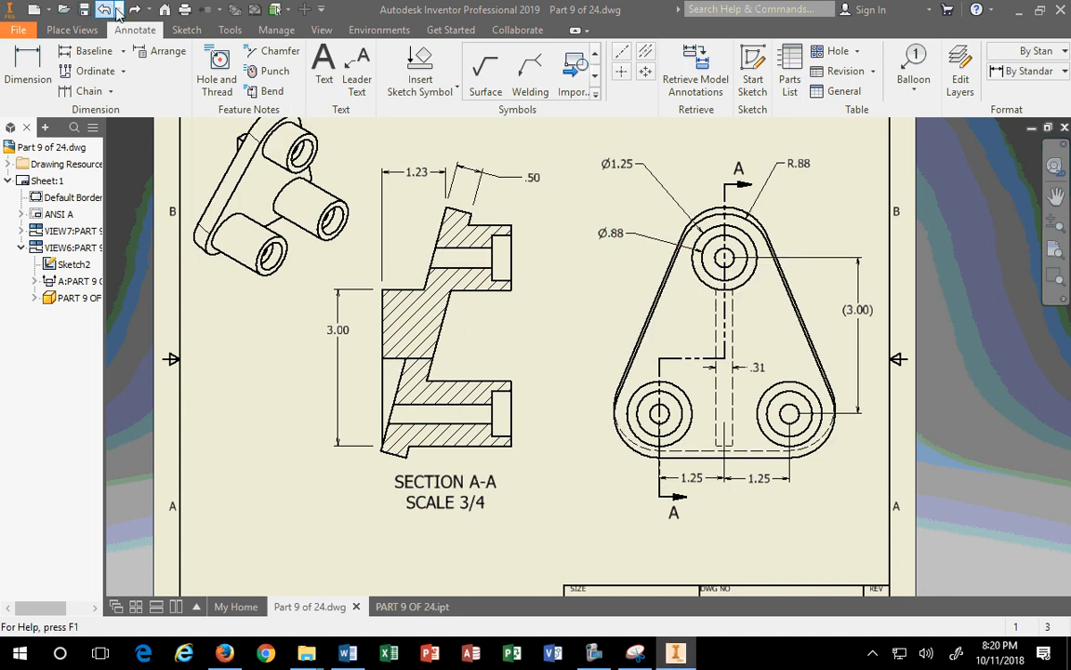
click(135, 9)
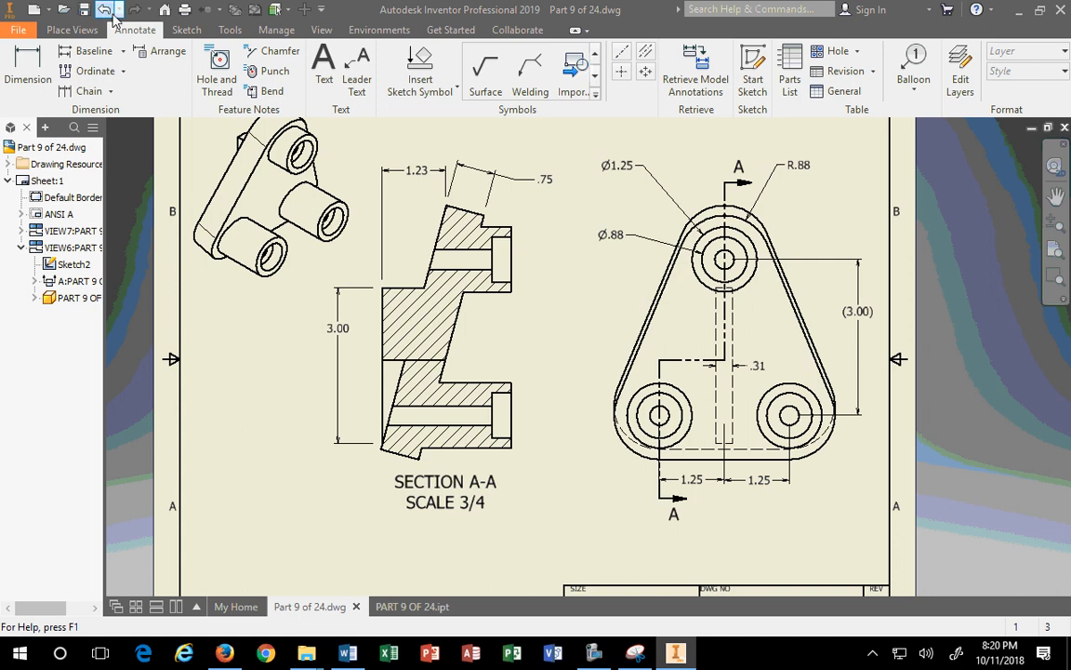
Step: Undo the plate thickness change, and set section A-A's plate thickness model dimension to .75 again
click(104, 9)
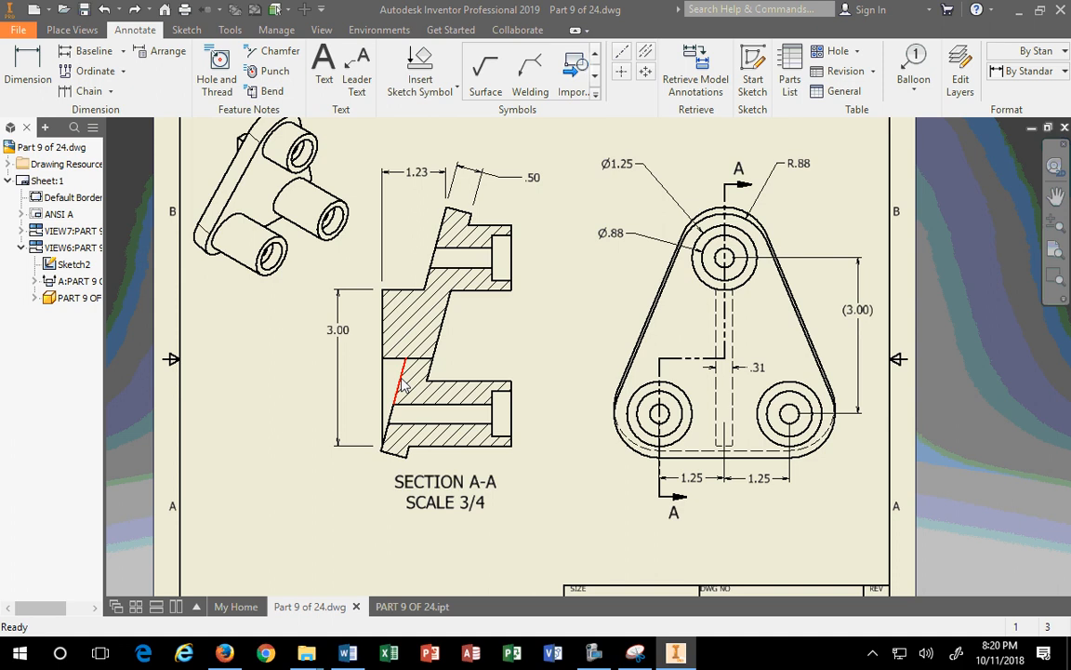
mouse_move(403, 386)
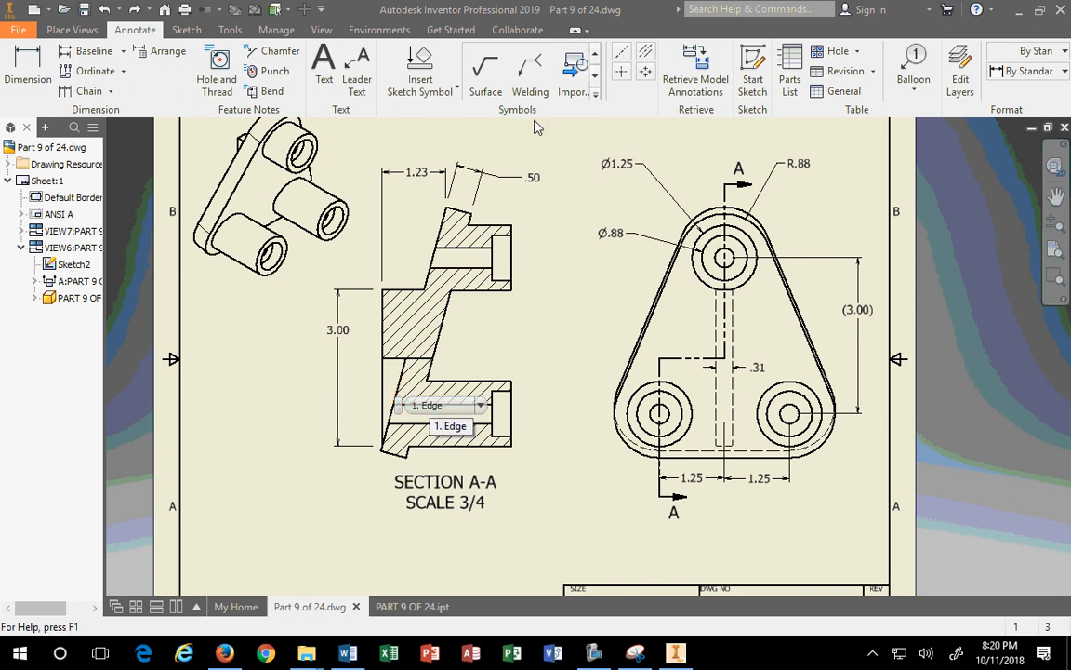
click(533, 178)
right_click(538, 183)
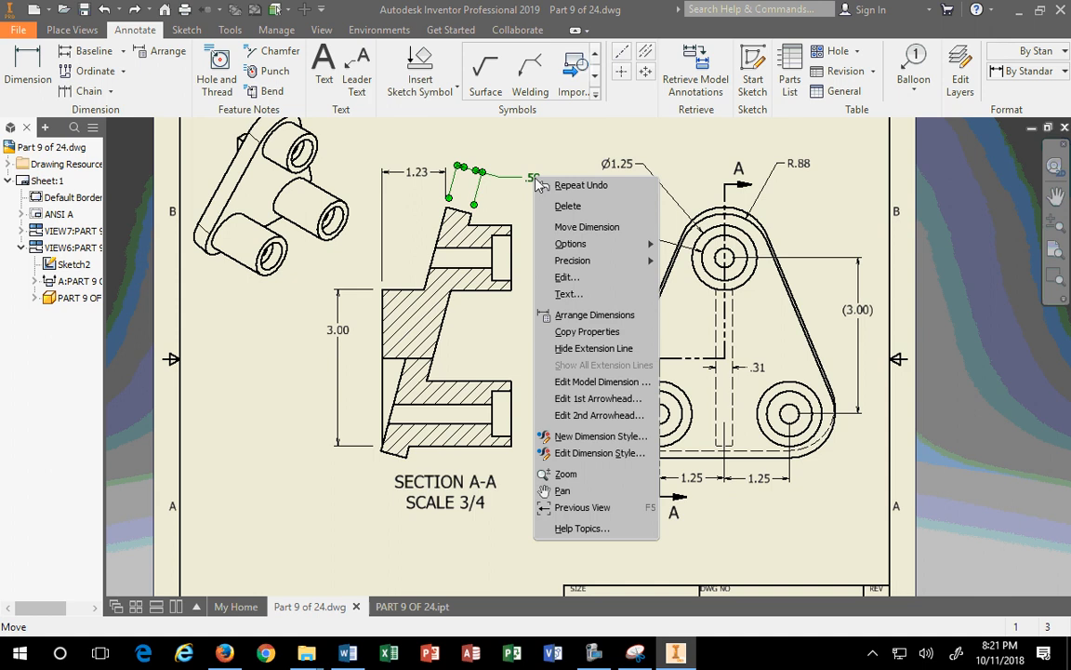
click(579, 382)
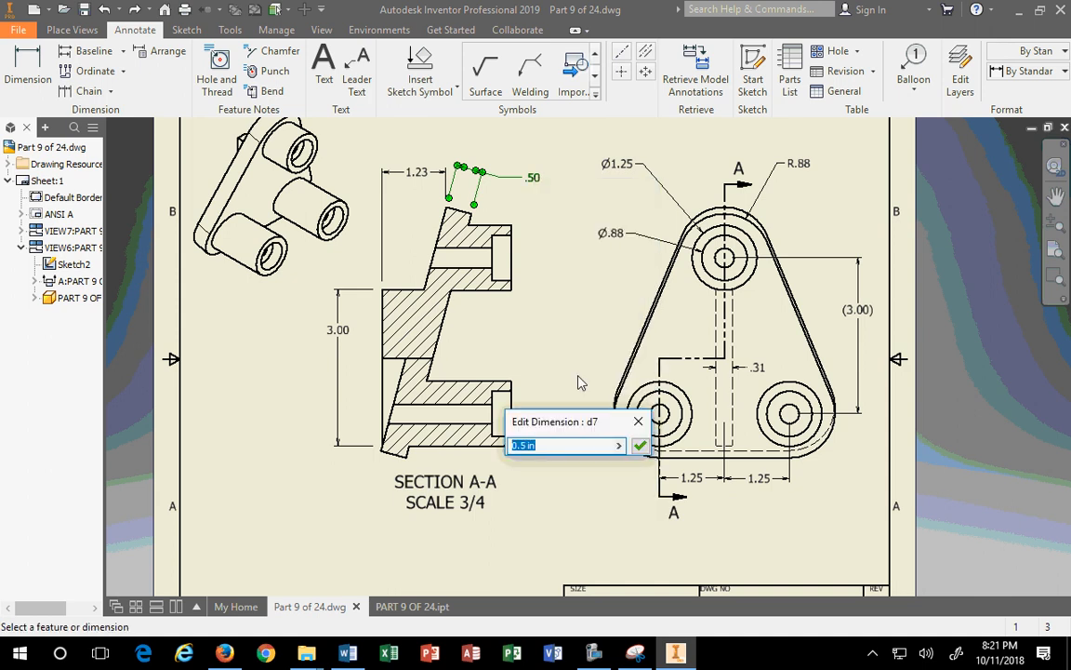
text(.75)
key(Return)
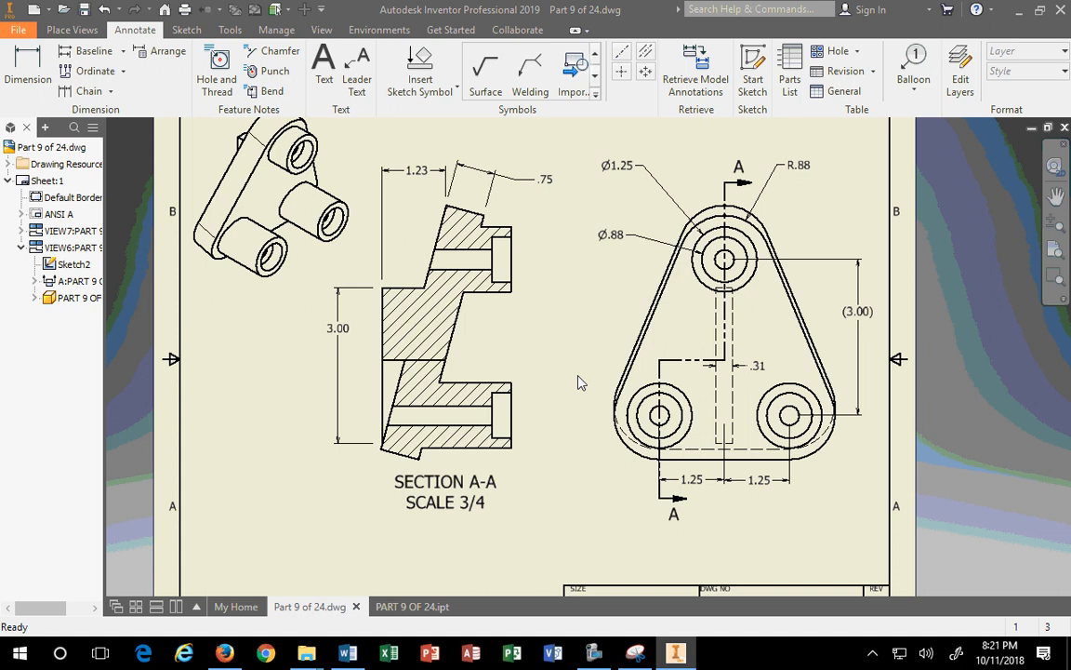
Step: Edit the plate thickness model dimension above section A-A and set it to .5
click(549, 191)
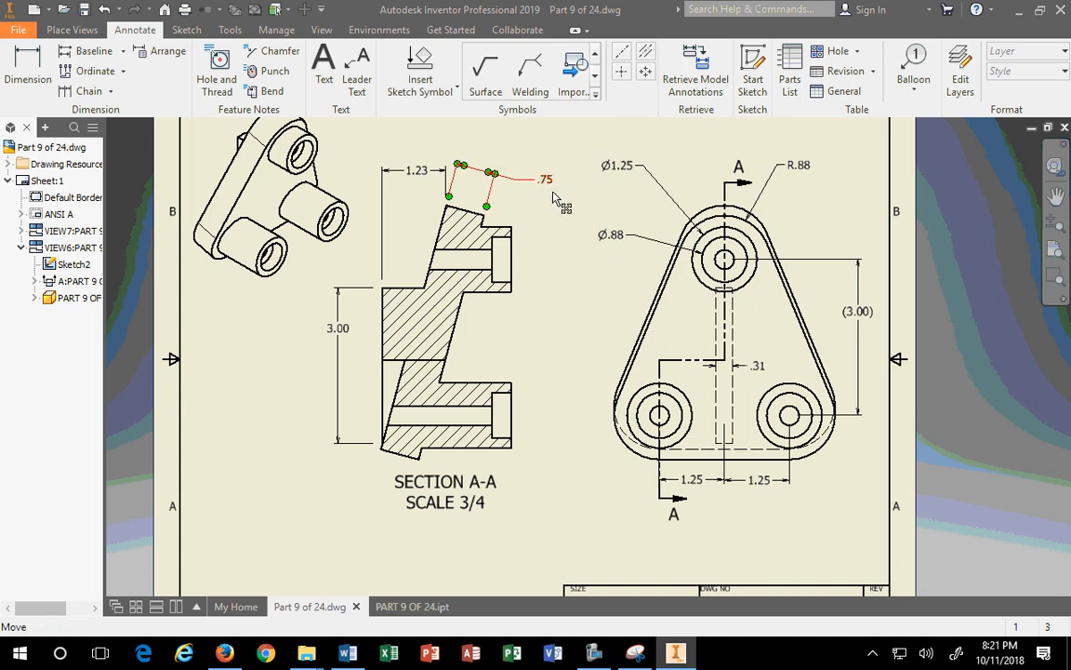
double_click(547, 183)
key(Escape)
right_click(548, 184)
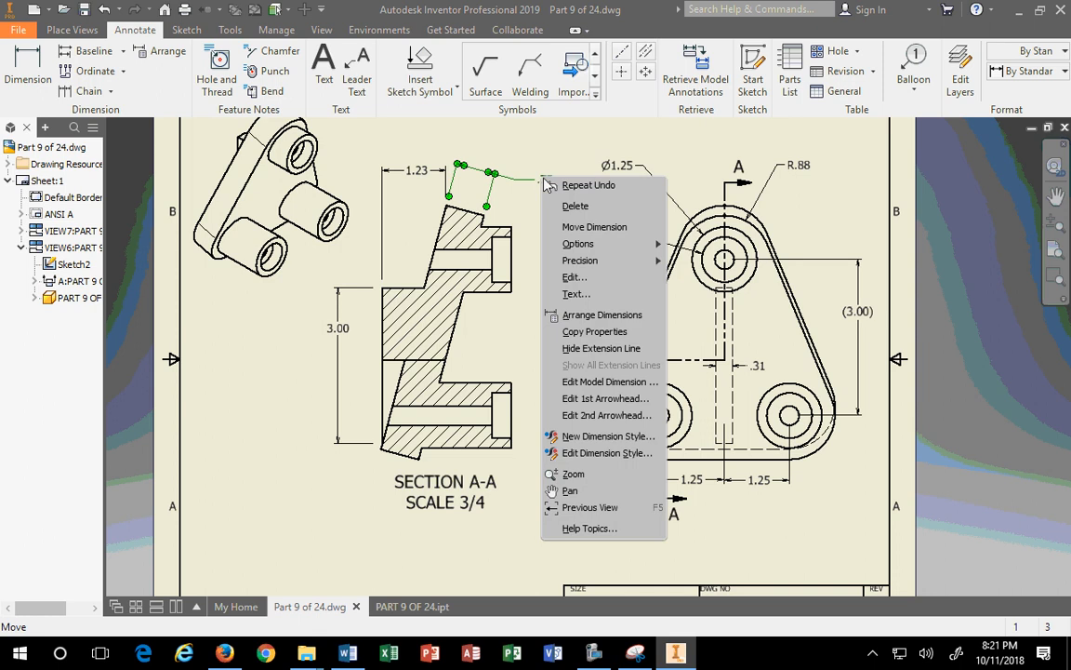
click(596, 382)
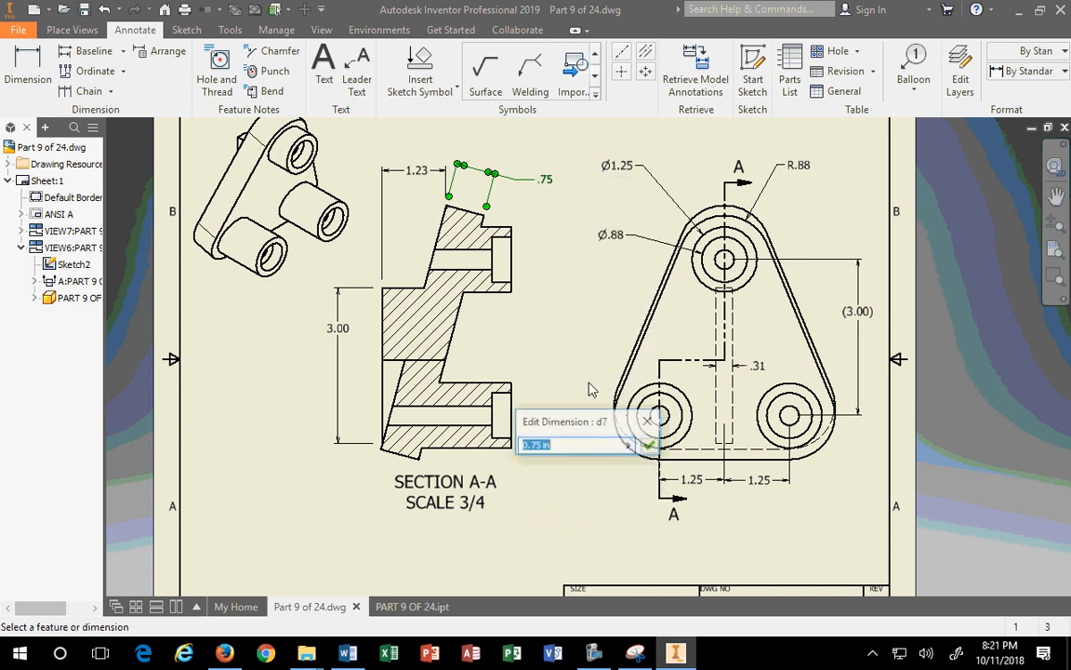
text(.5)
key(Return)
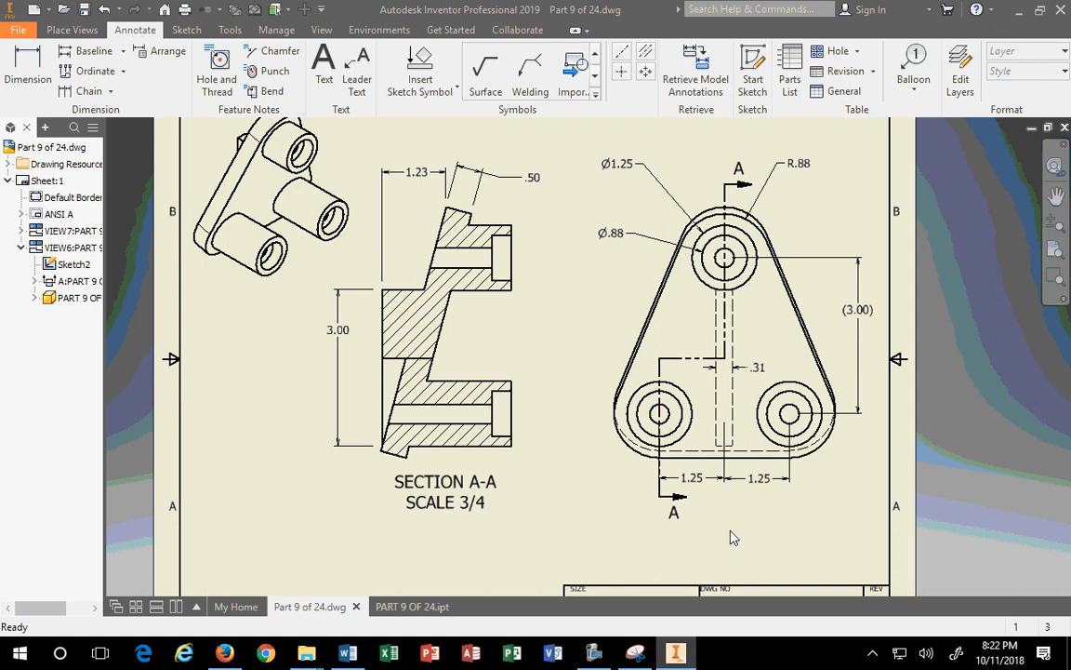
Step: Set the horizontal 1.23 model dimension above section A-A to 1.5 and undo the change
double_click(423, 176)
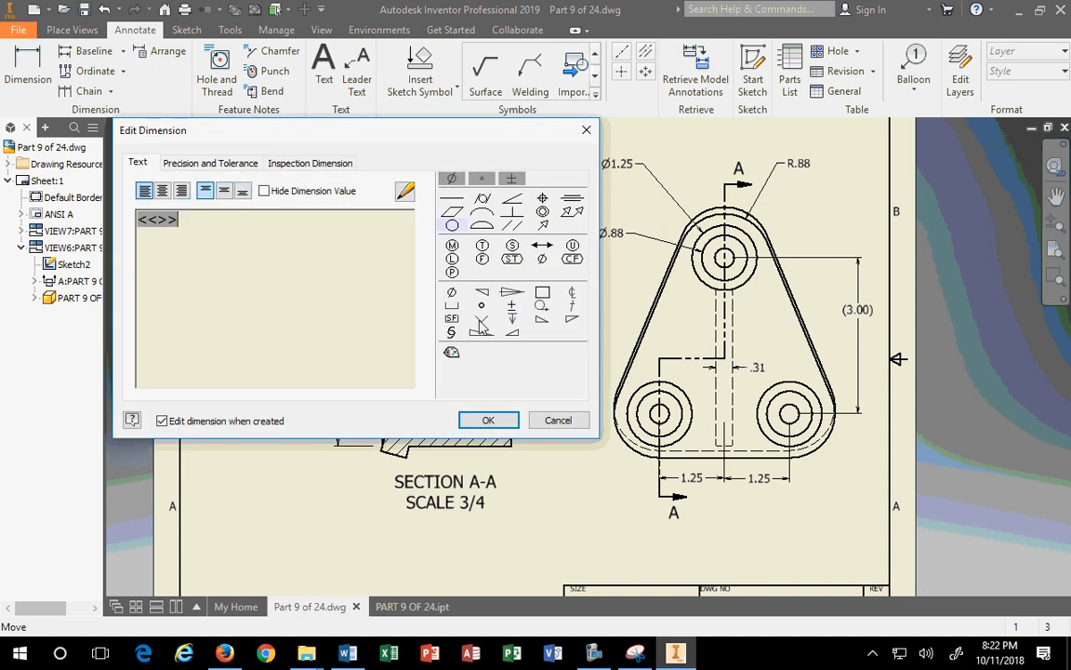
click(558, 420)
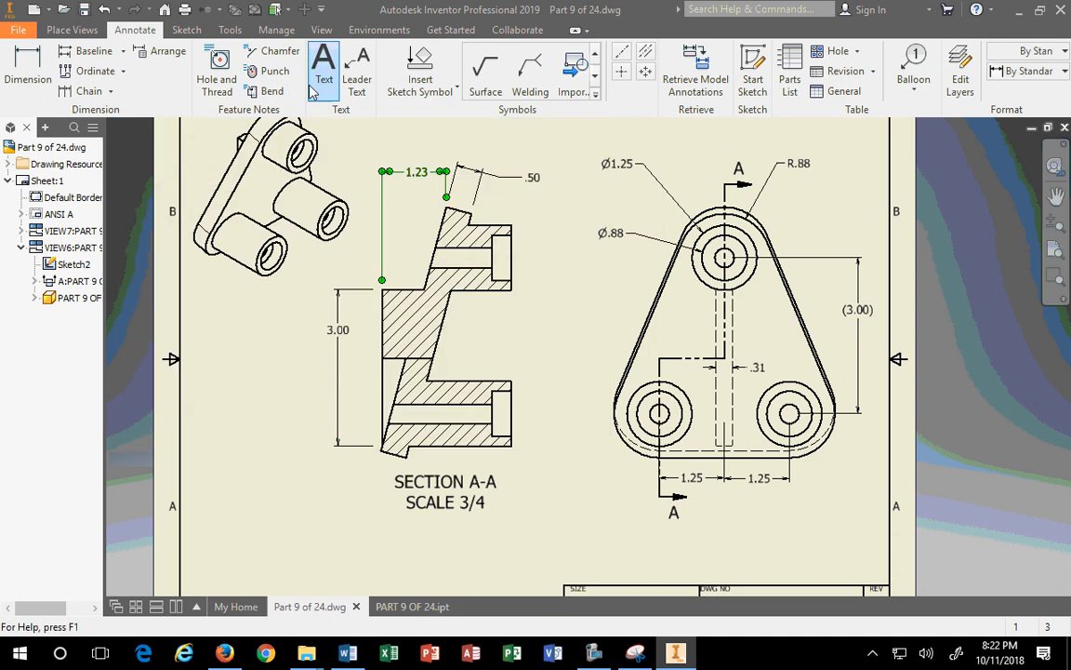
right_click(421, 180)
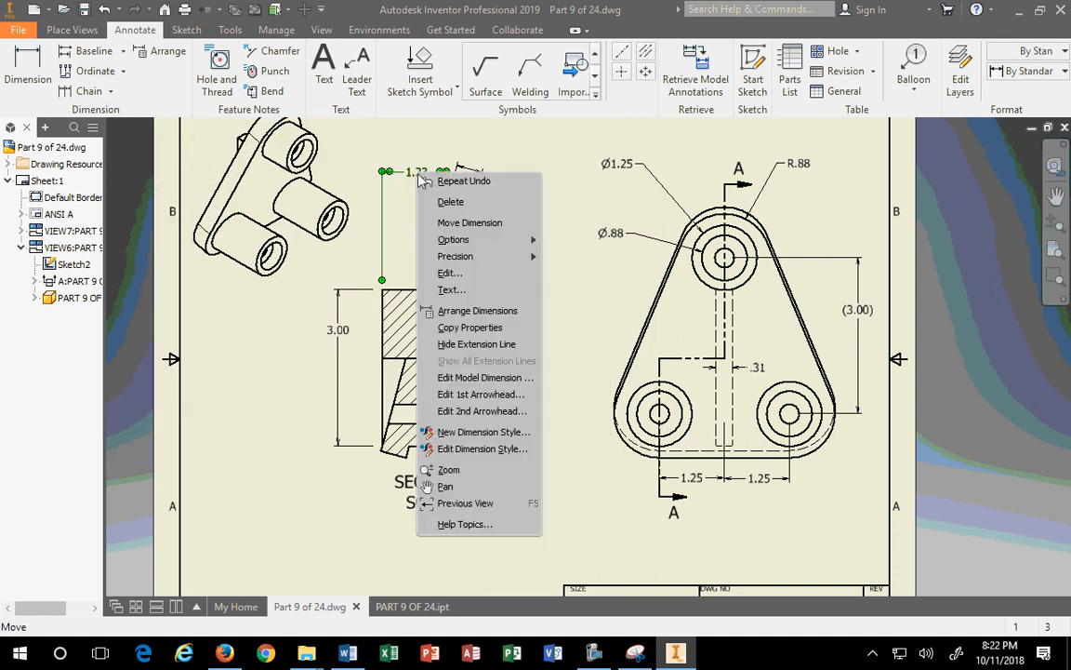
click(470, 376)
drag(484, 421, 676, 221)
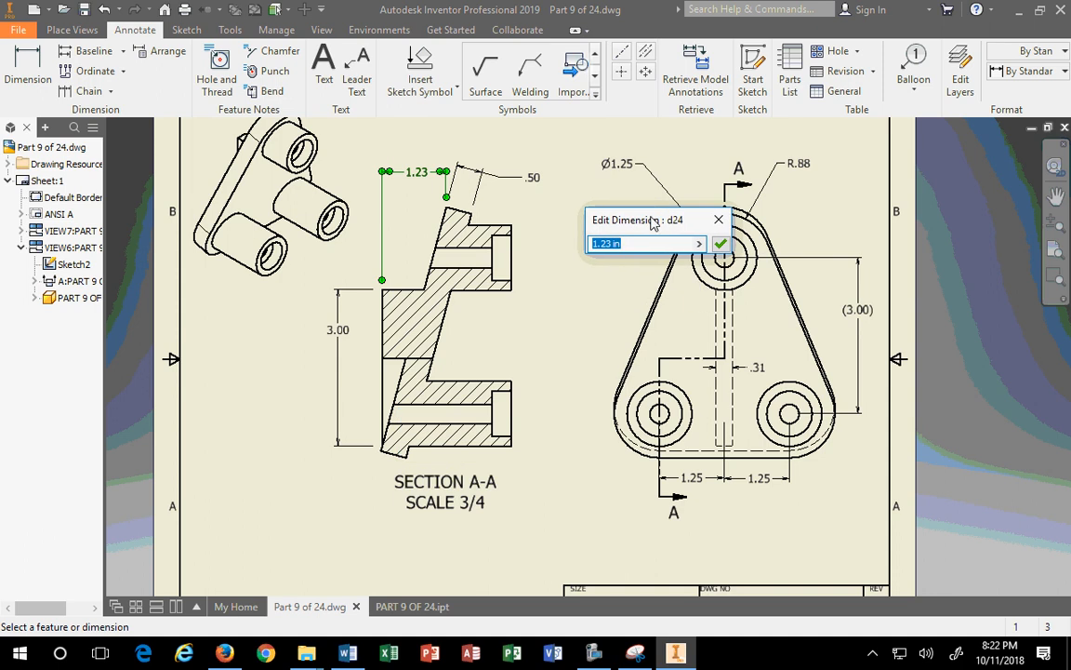
text(1.5)
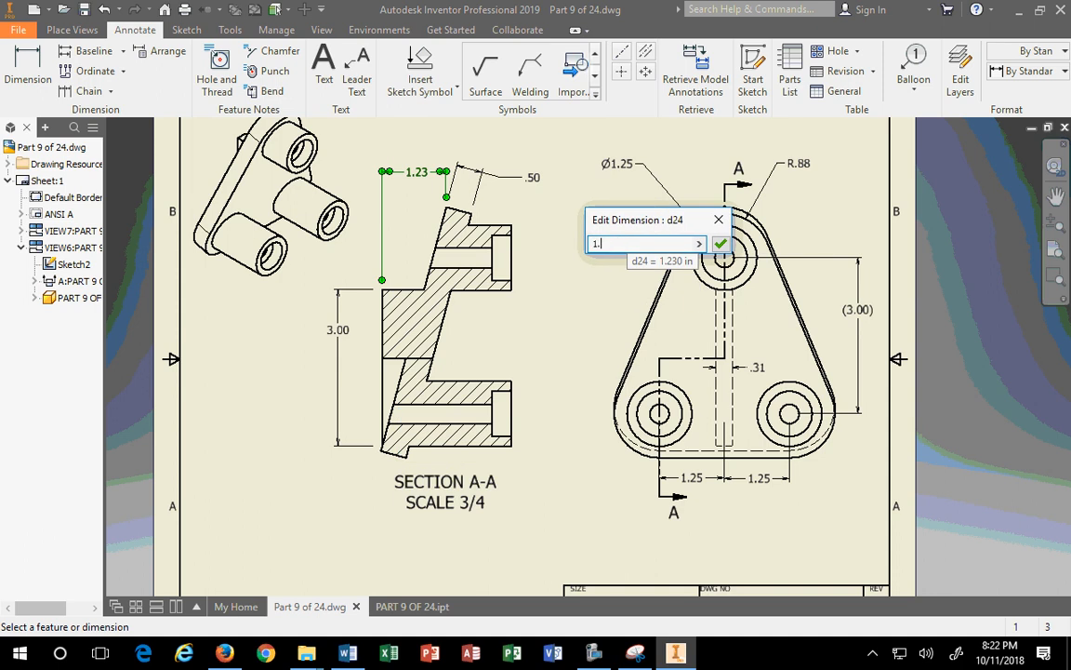
key(Return)
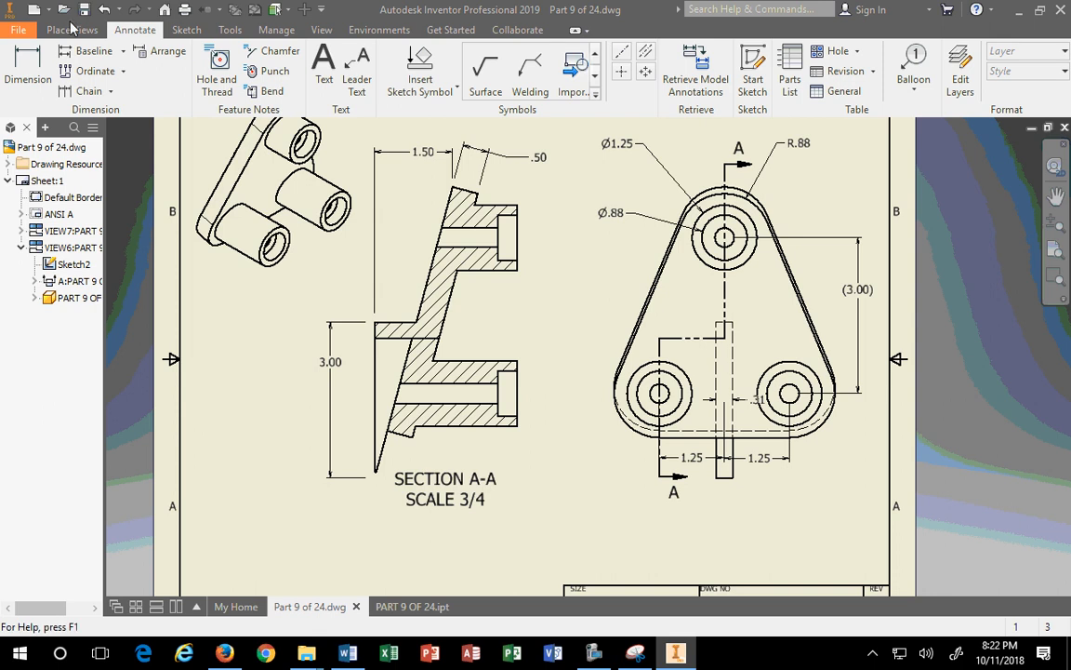
click(104, 11)
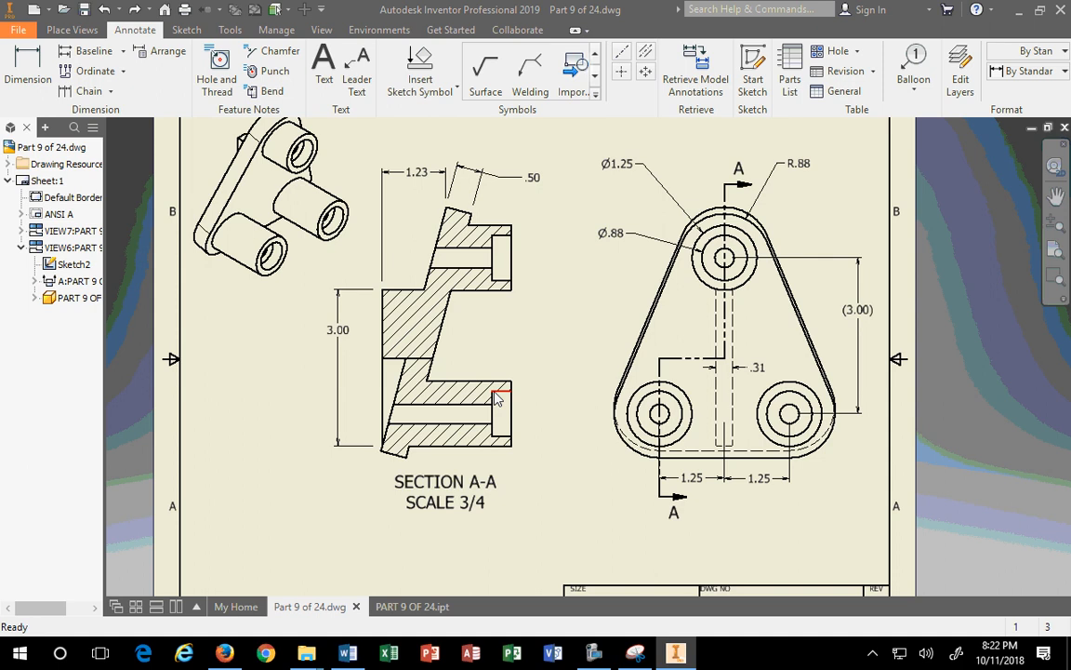
mouse_move(524, 428)
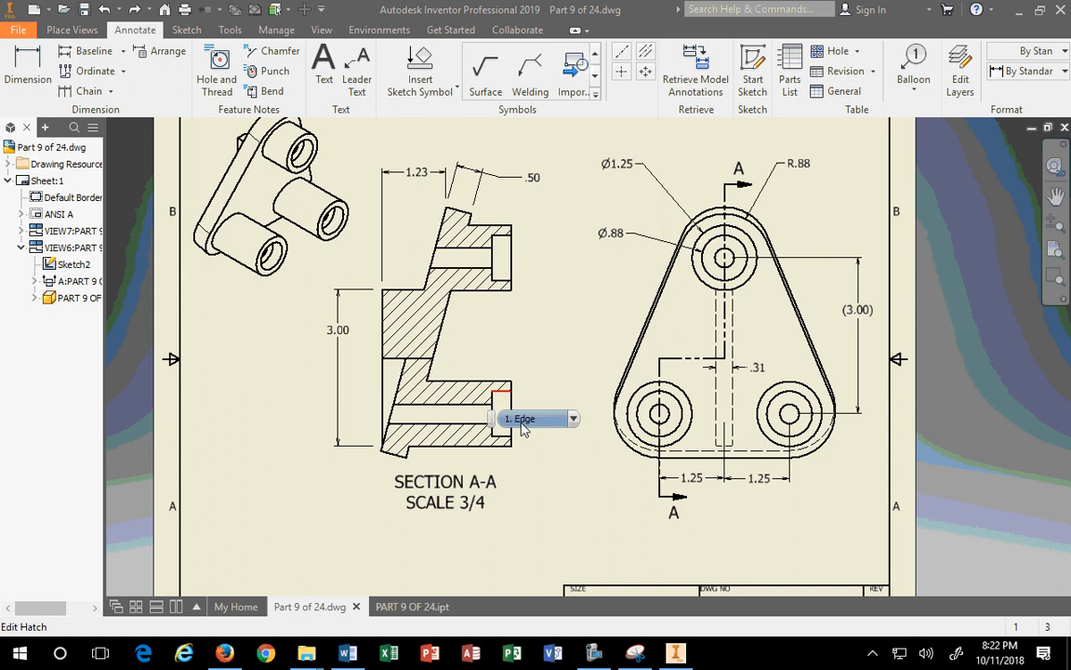
Step: Edit the bosses' outer diameter model dimension in the three-boss view and set it to 2.5
double_click(623, 165)
key(Escape)
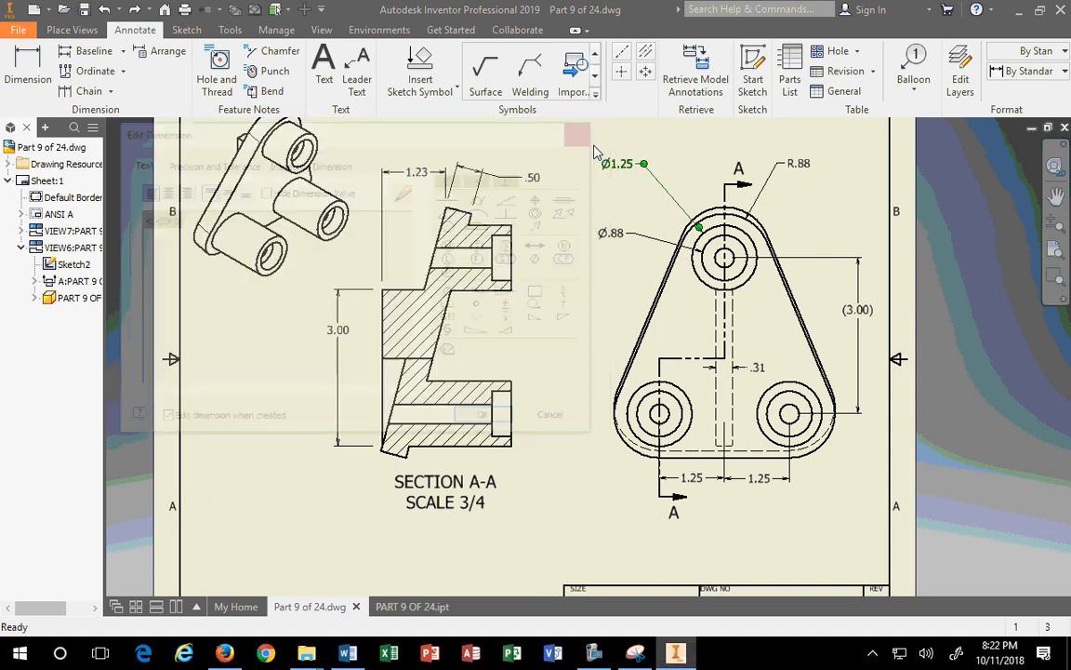
right_click(622, 167)
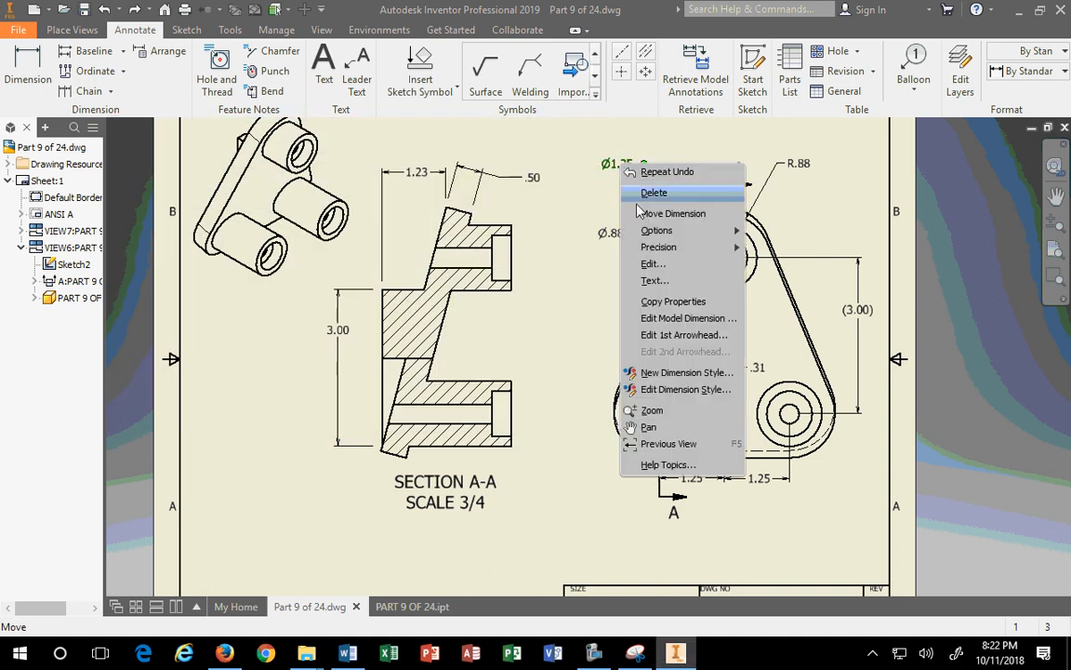
click(677, 317)
drag(663, 362, 457, 201)
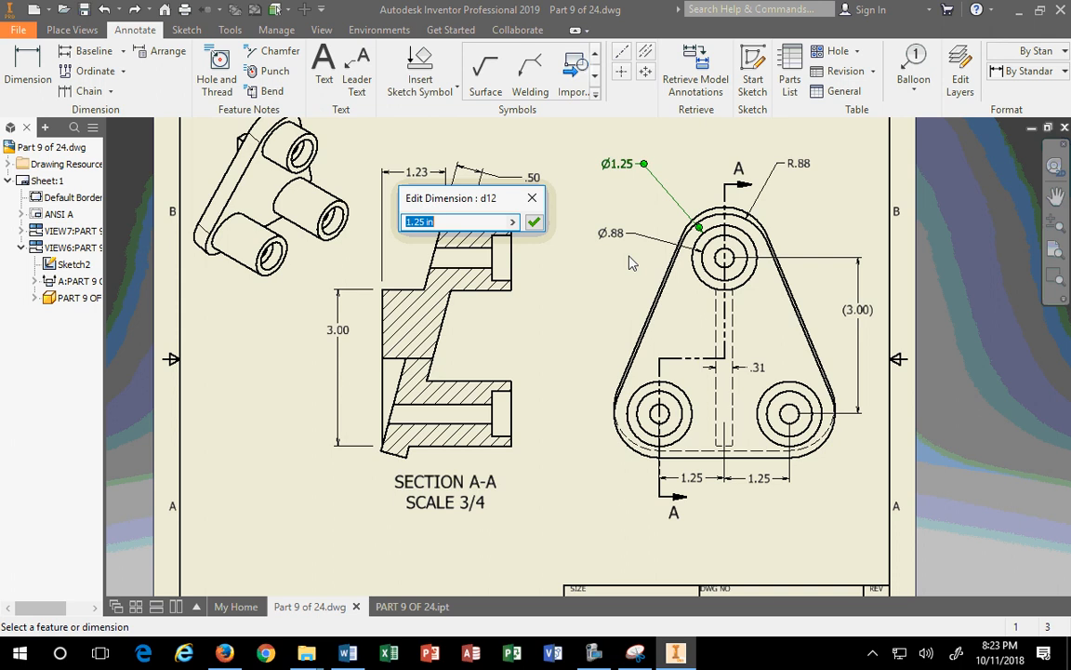
text(2.5)
key(Return)
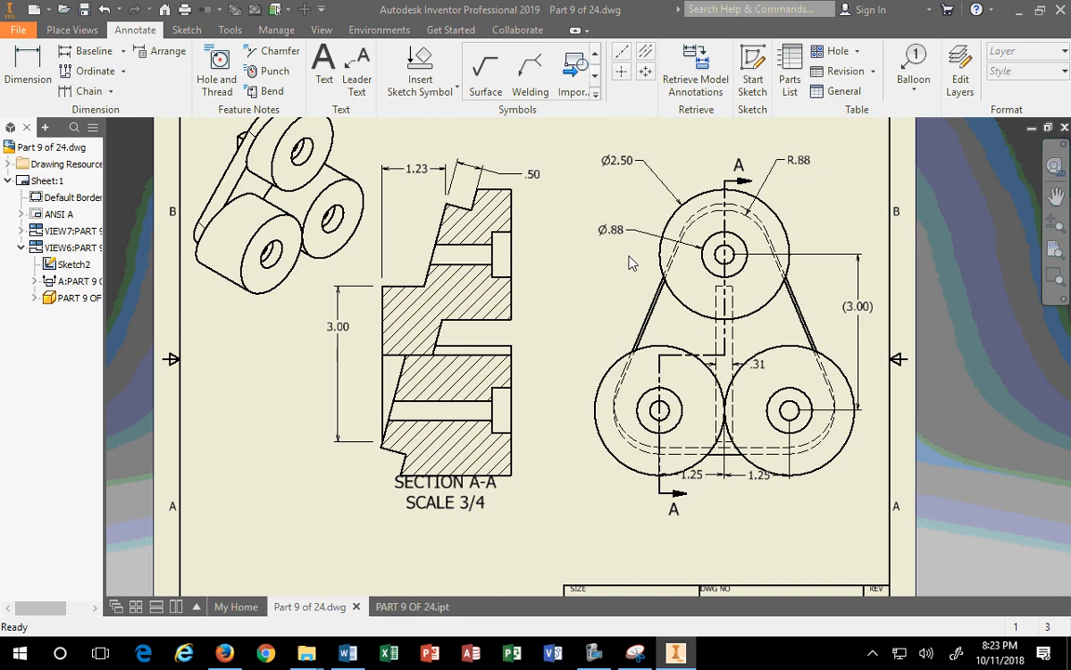
Step: Undo and redo the boss diameter change to compare both versions, and finally undo it
click(84, 9)
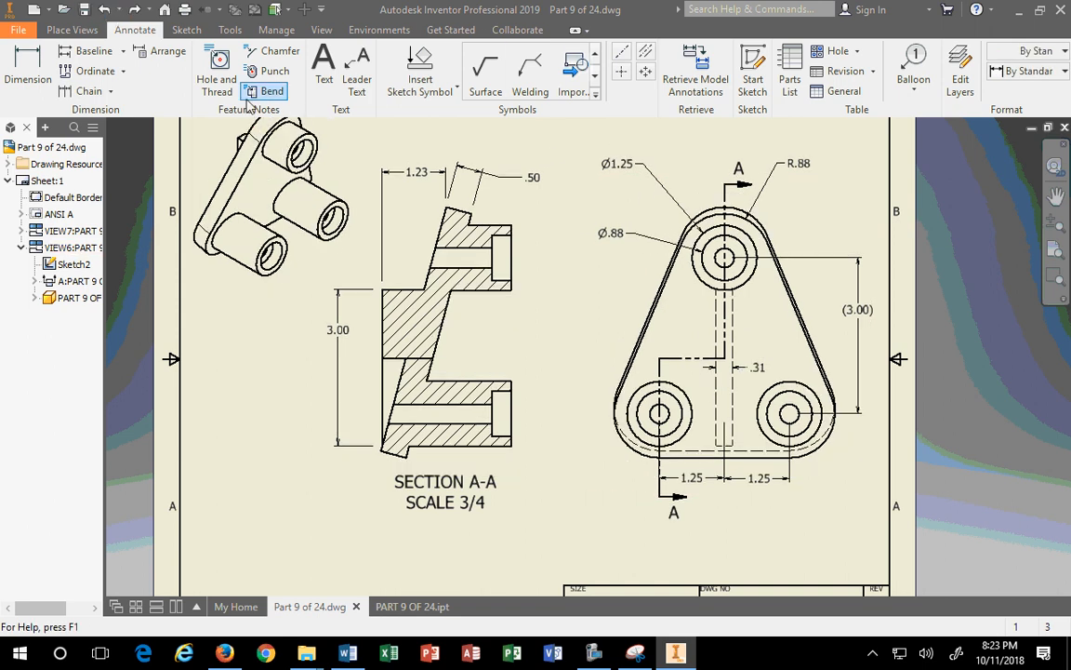
click(135, 9)
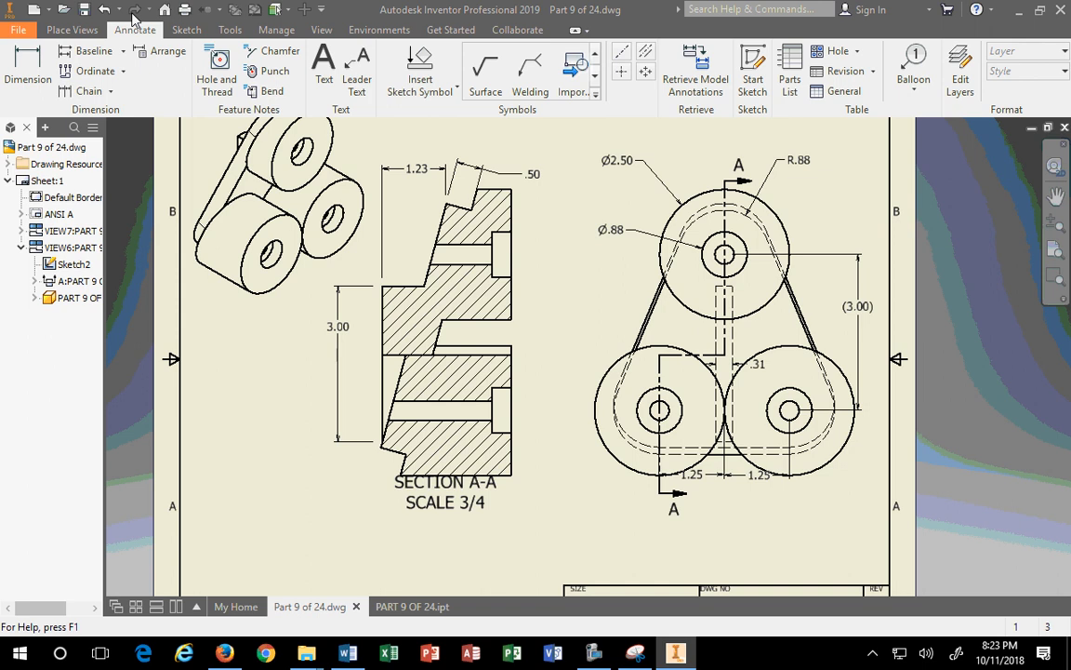
click(104, 9)
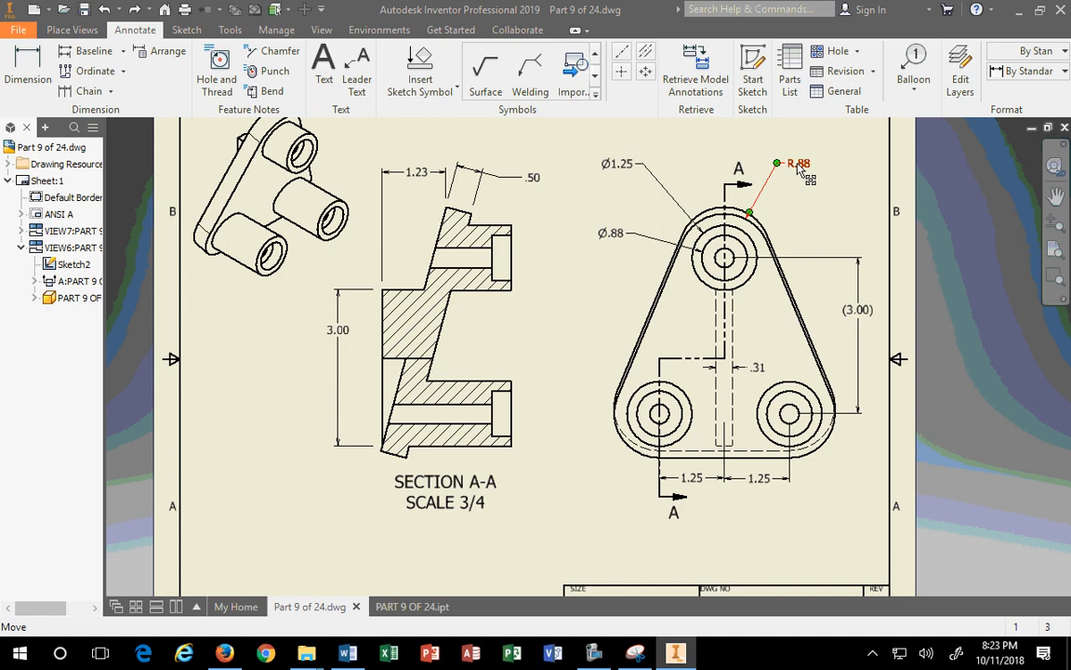
Step: Delete the retrieved R.88 model dimension from the three-boss view
right_click(800, 168)
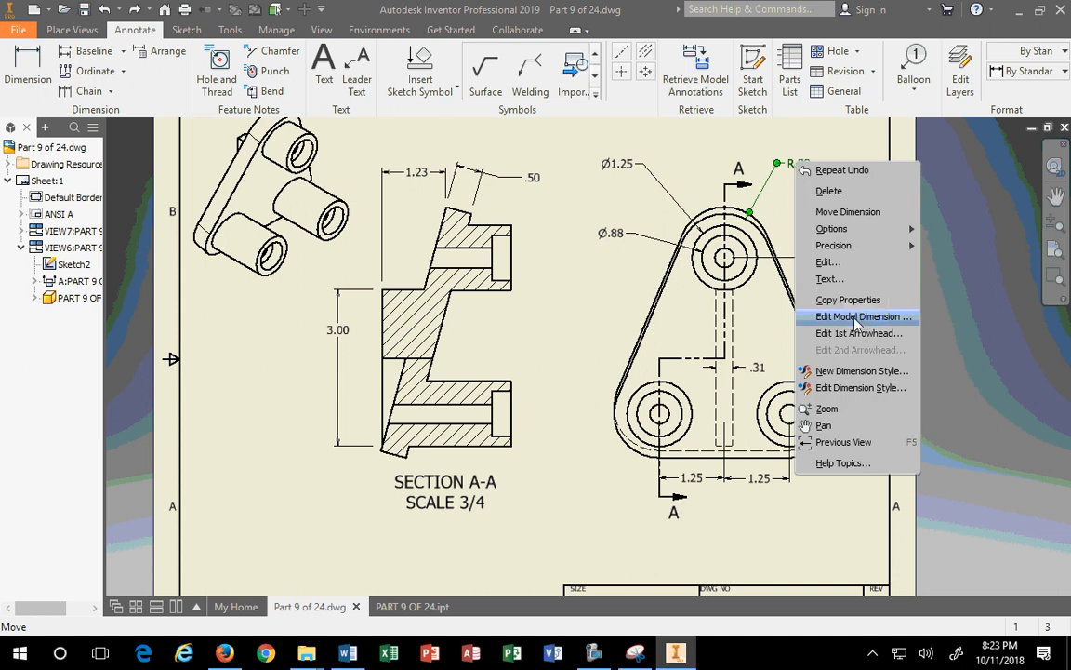
click(558, 360)
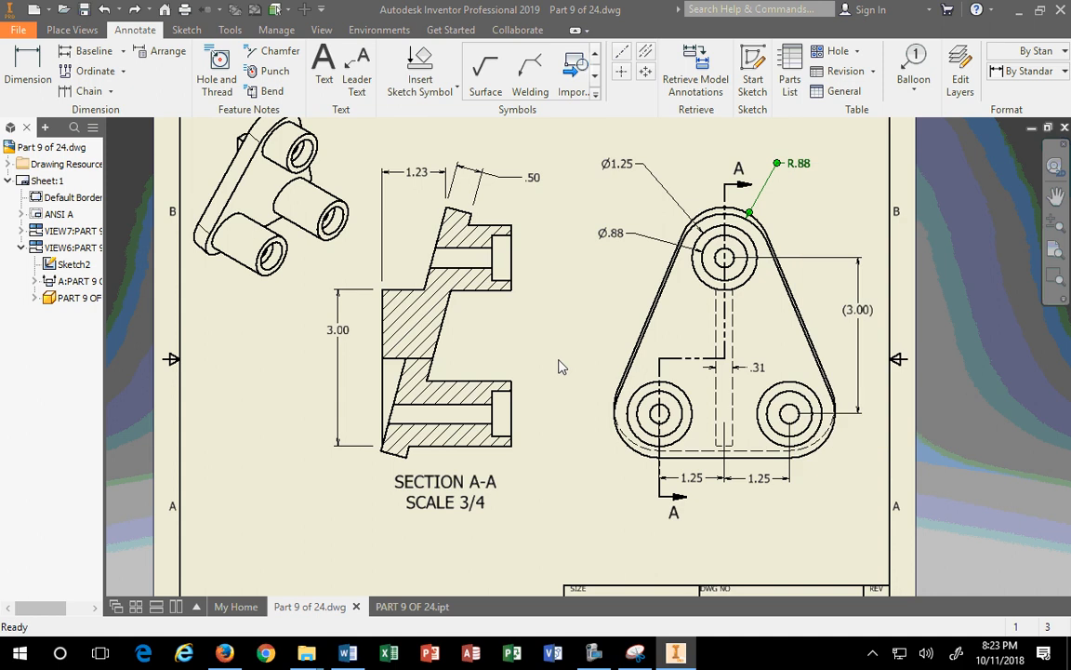
key(Delete)
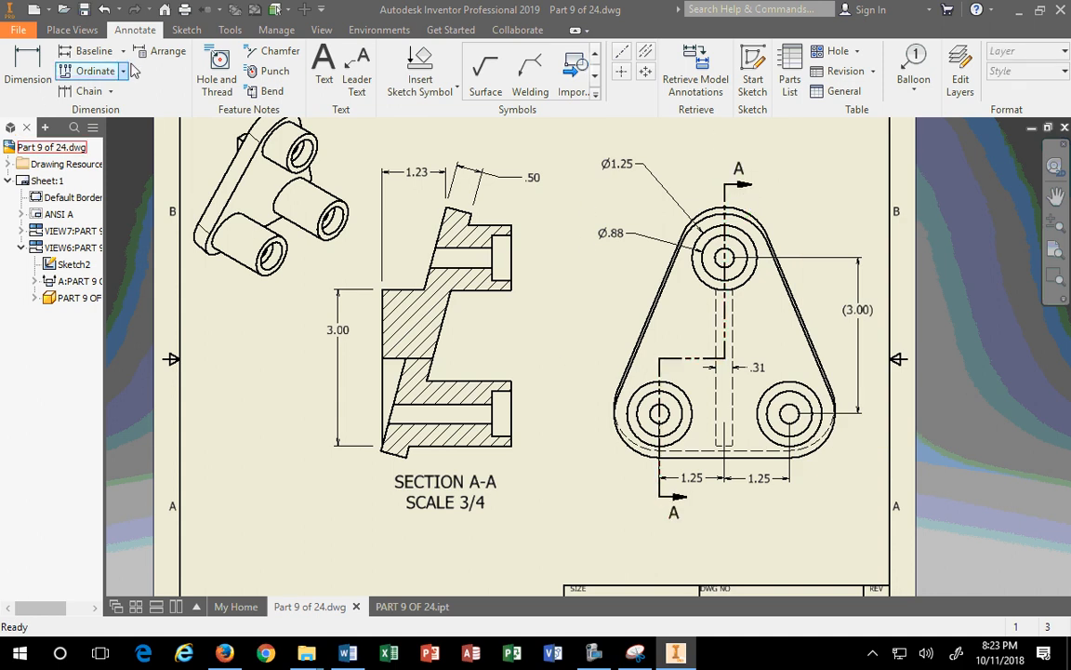
Step: Add a general radius dimension to the inner arc around the upper boss, with its text outside the plate to the upper right
click(33, 78)
click(744, 216)
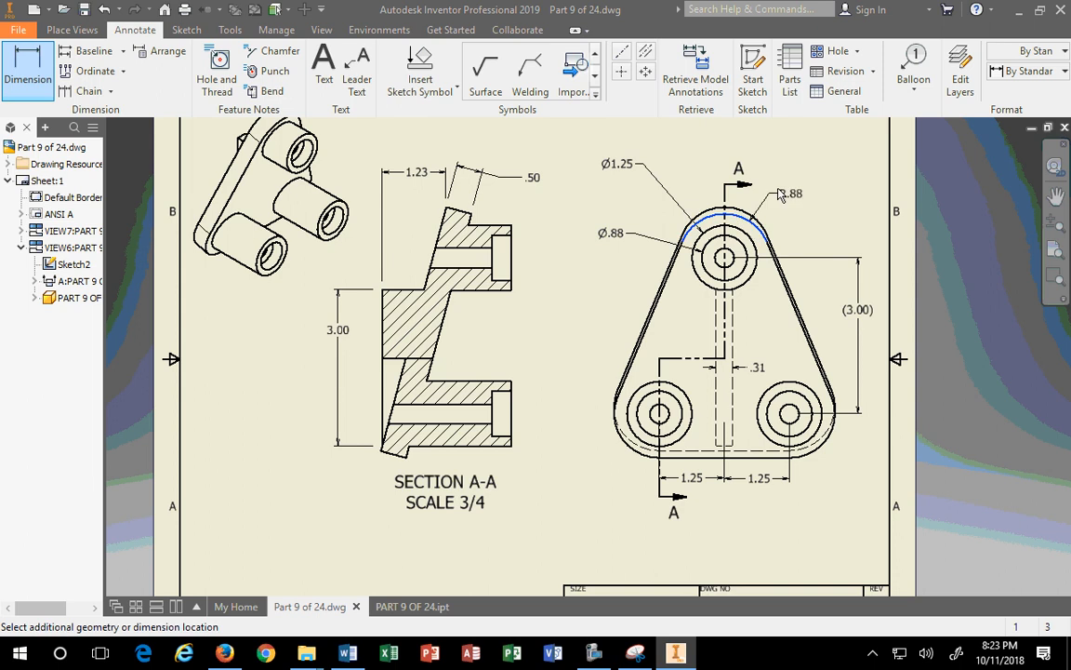
click(798, 177)
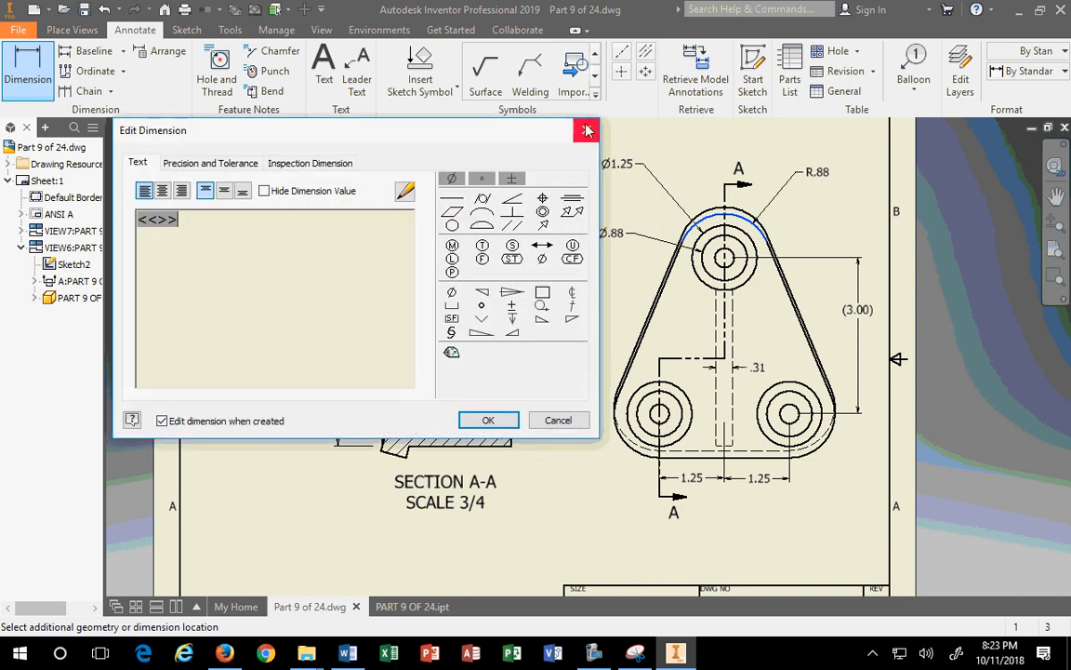
key(Return)
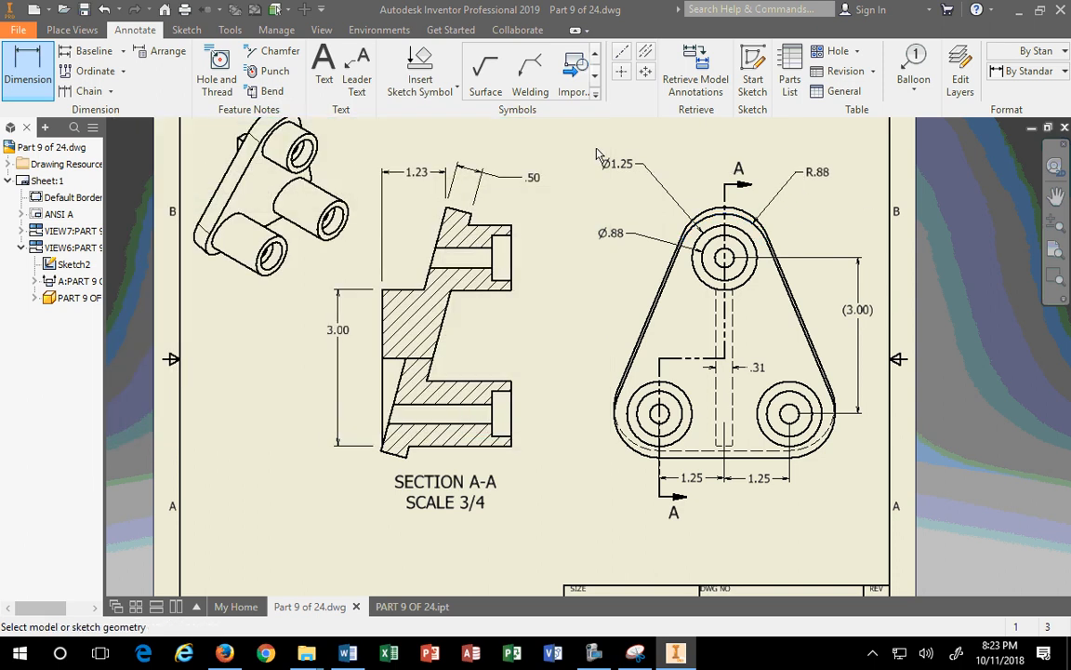
double_click(821, 180)
click(485, 418)
click(817, 172)
right_click(760, 235)
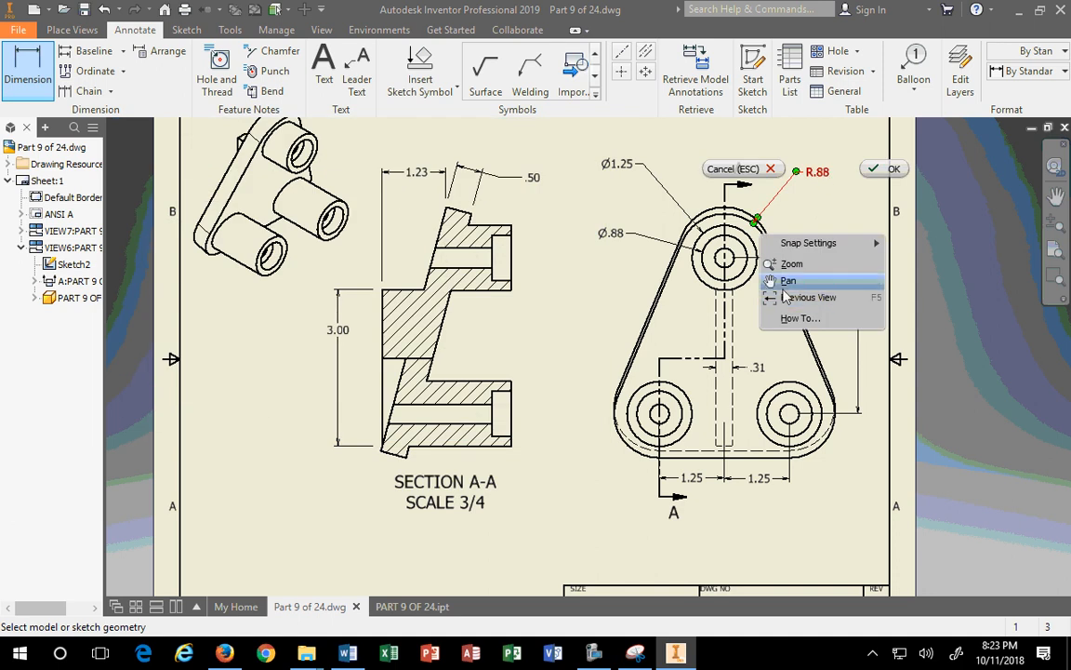
click(888, 171)
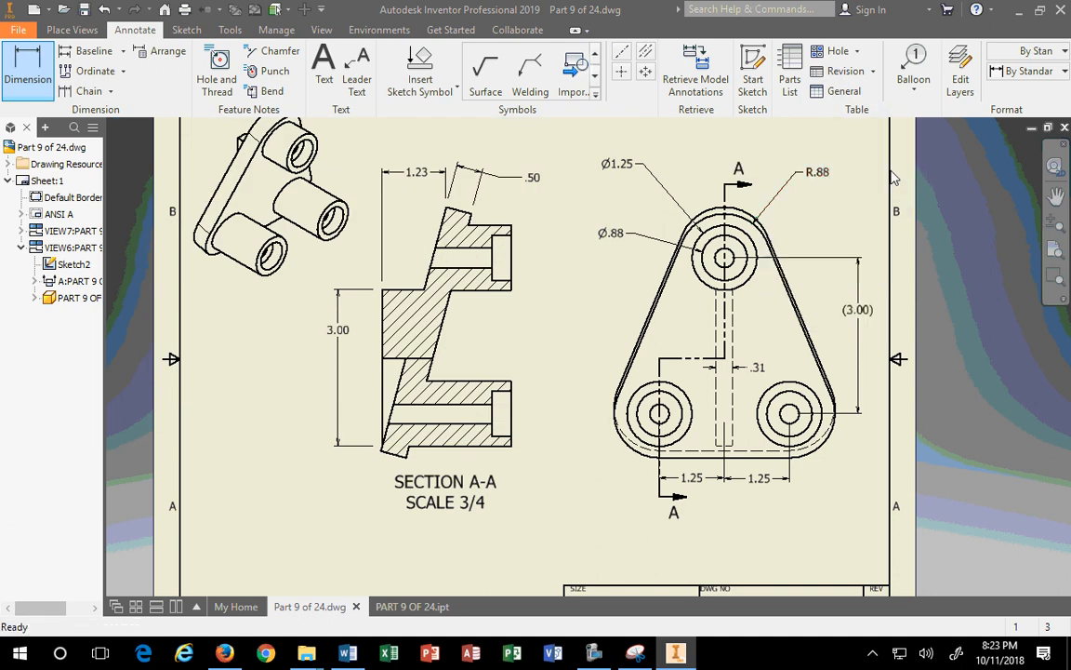
Step: Check which editing options are available for the new general radius dimension on the upper arc
click(830, 180)
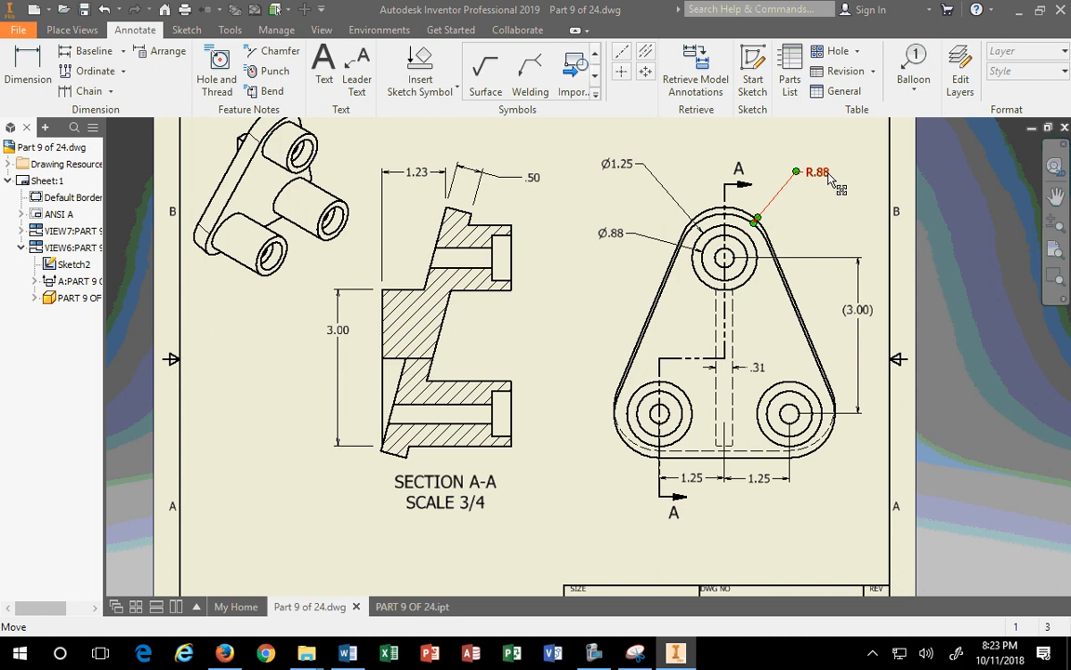
right_click(831, 179)
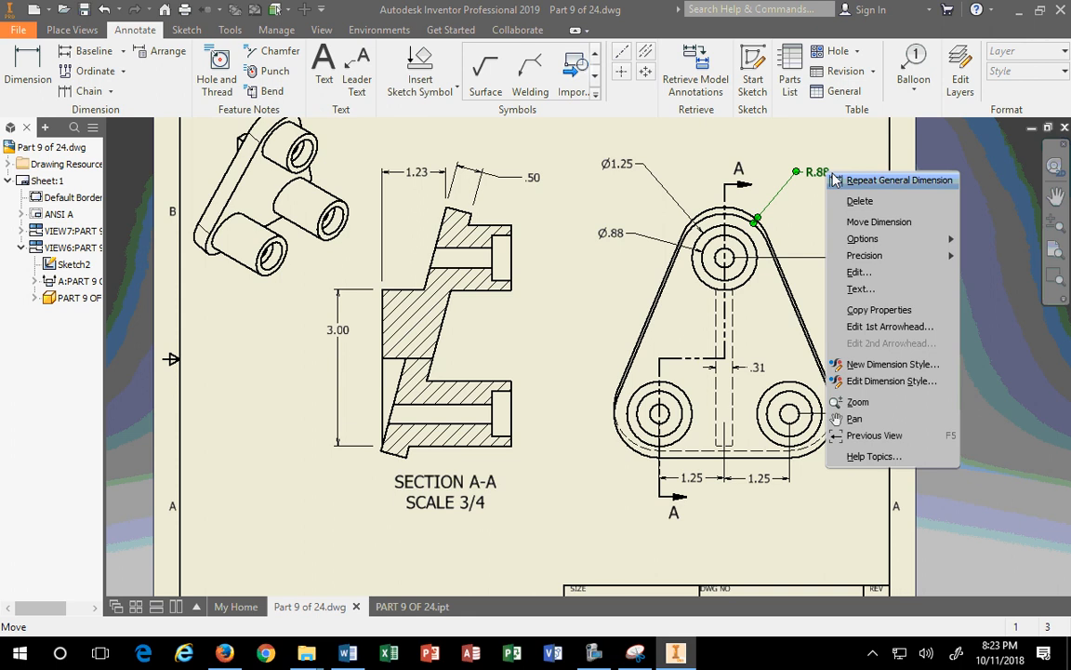
key(Escape)
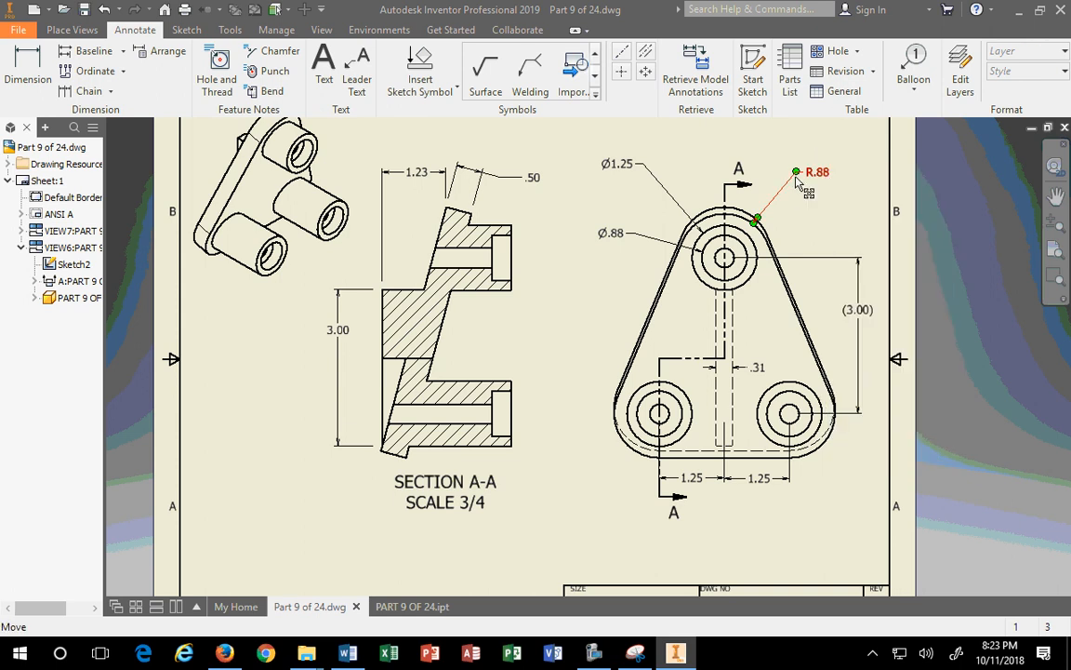
Step: Replace the general radius dimension on the upper arc with the retrieved R.88 model dimension, and place its text close to the plate's upper right
key(Delete)
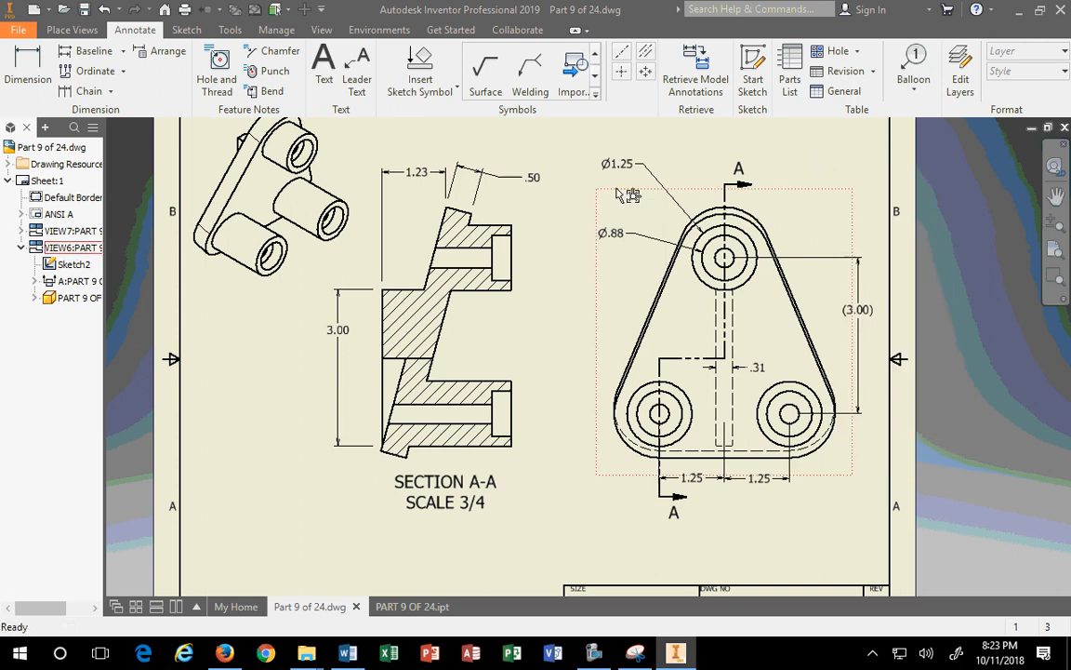
right_click(777, 203)
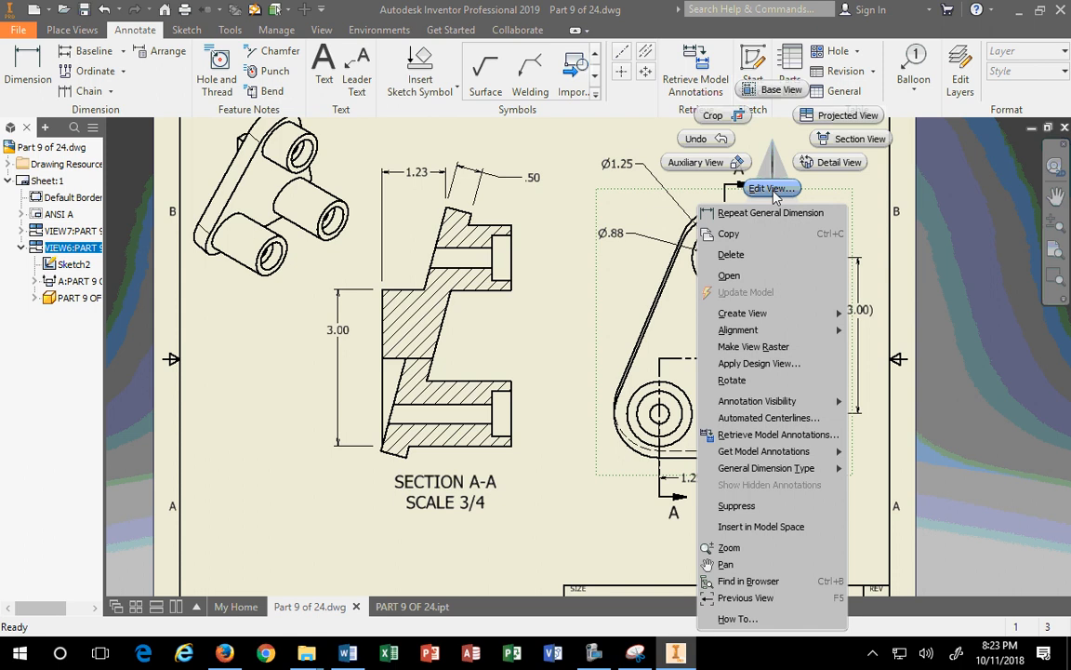
click(744, 435)
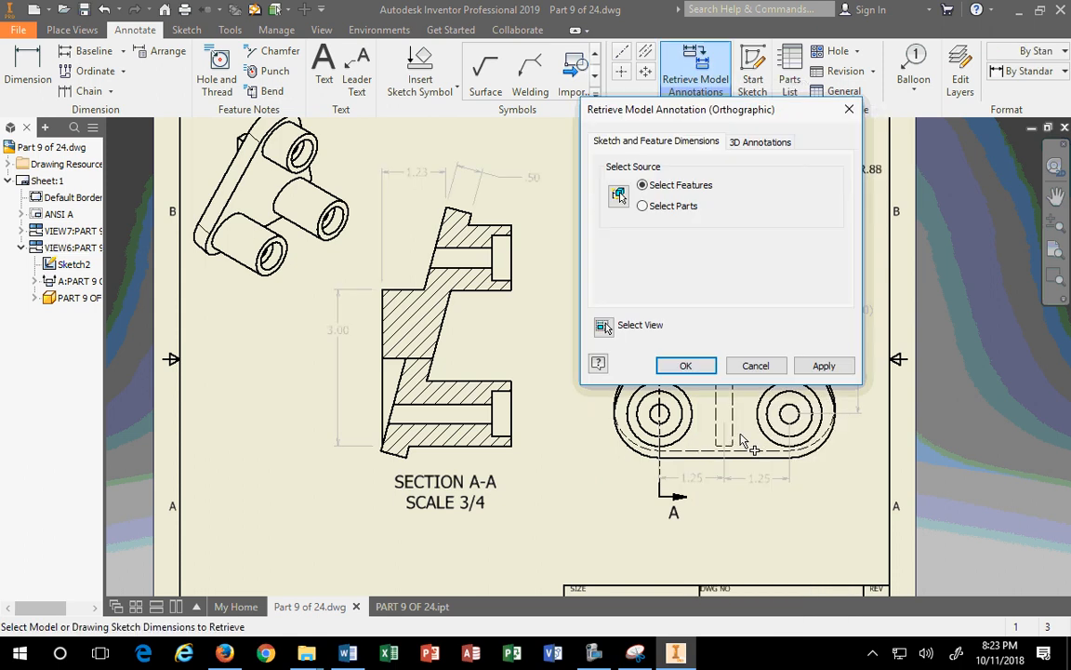
drag(692, 110, 396, 92)
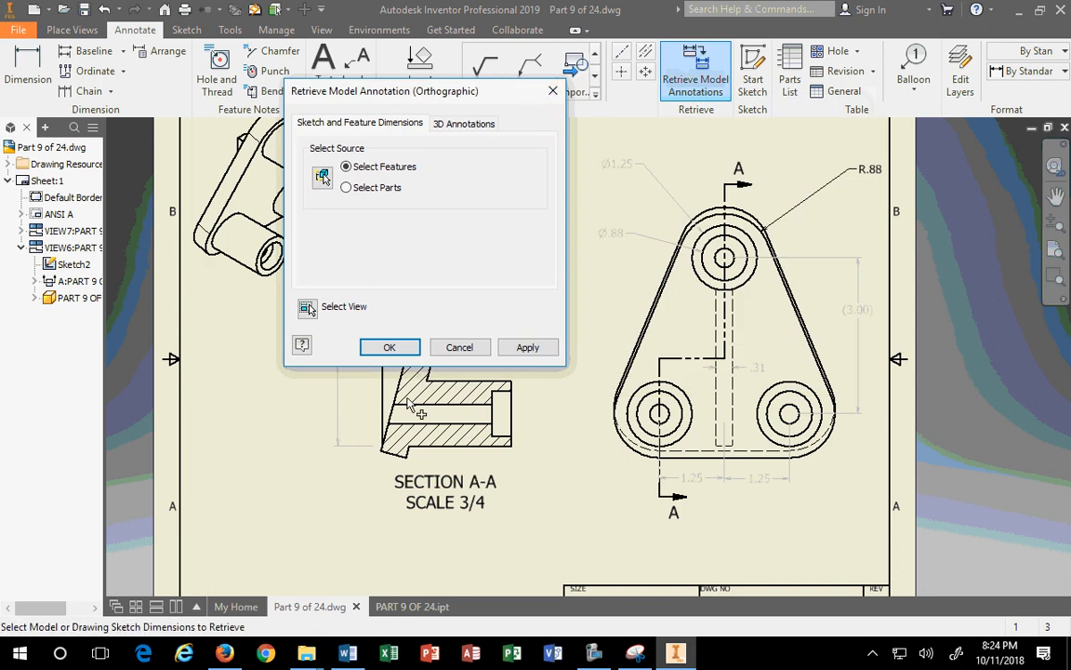
click(522, 350)
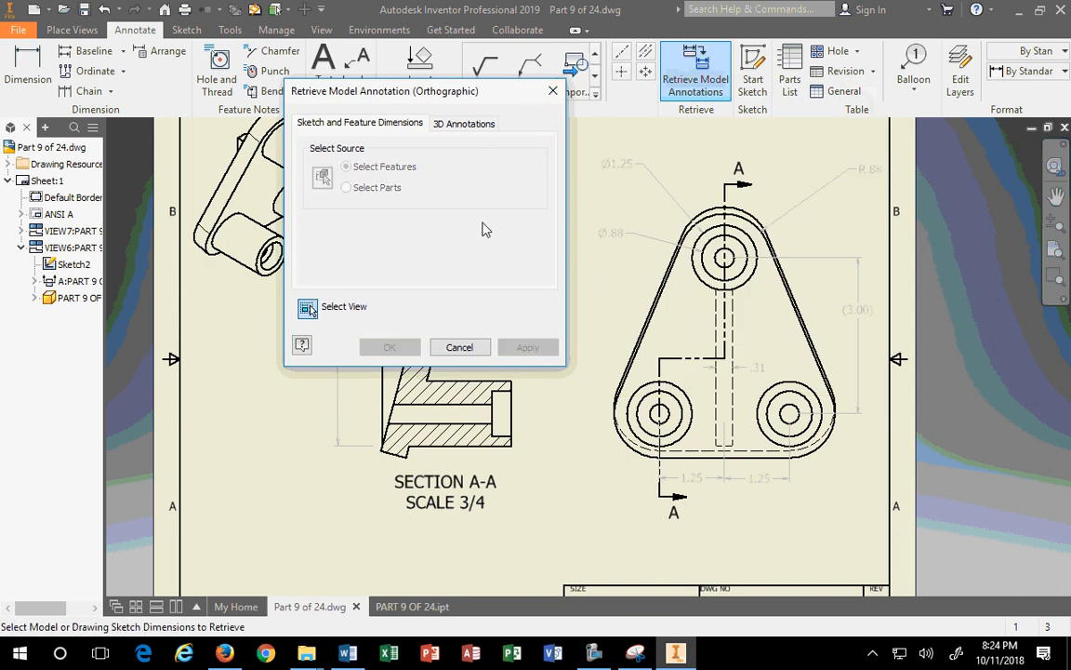
click(459, 347)
drag(871, 168, 790, 175)
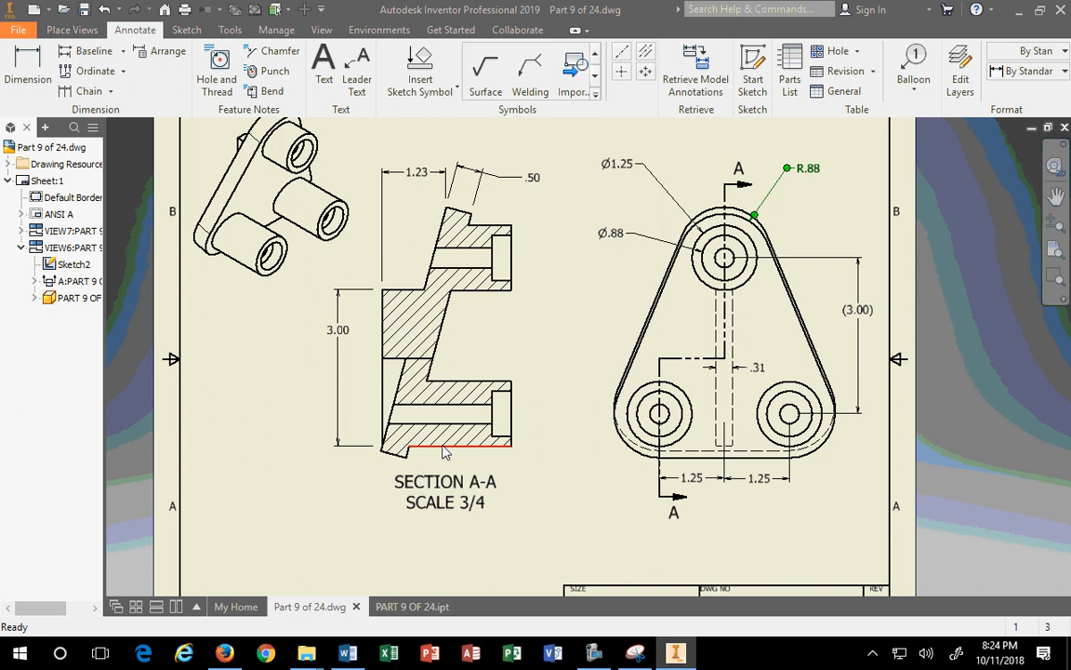
Step: Open the part model PART 9 OF 24.ipt from the three-boss view, check the options for Sketch1, and compare the model with the drawing
right_click(89, 300)
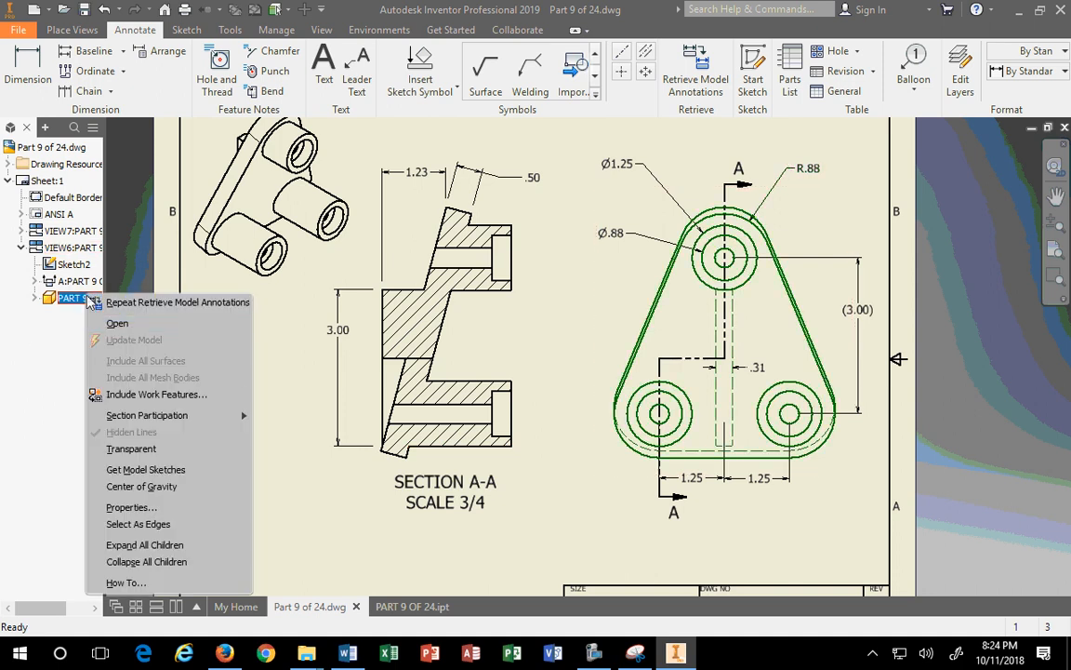
click(117, 322)
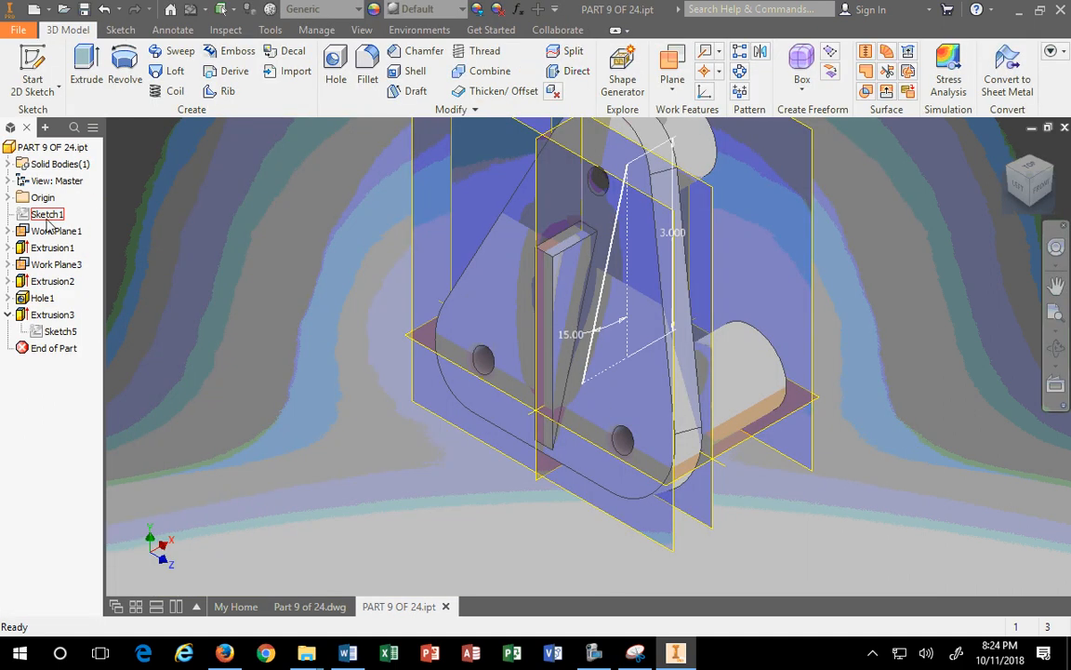
right_click(44, 217)
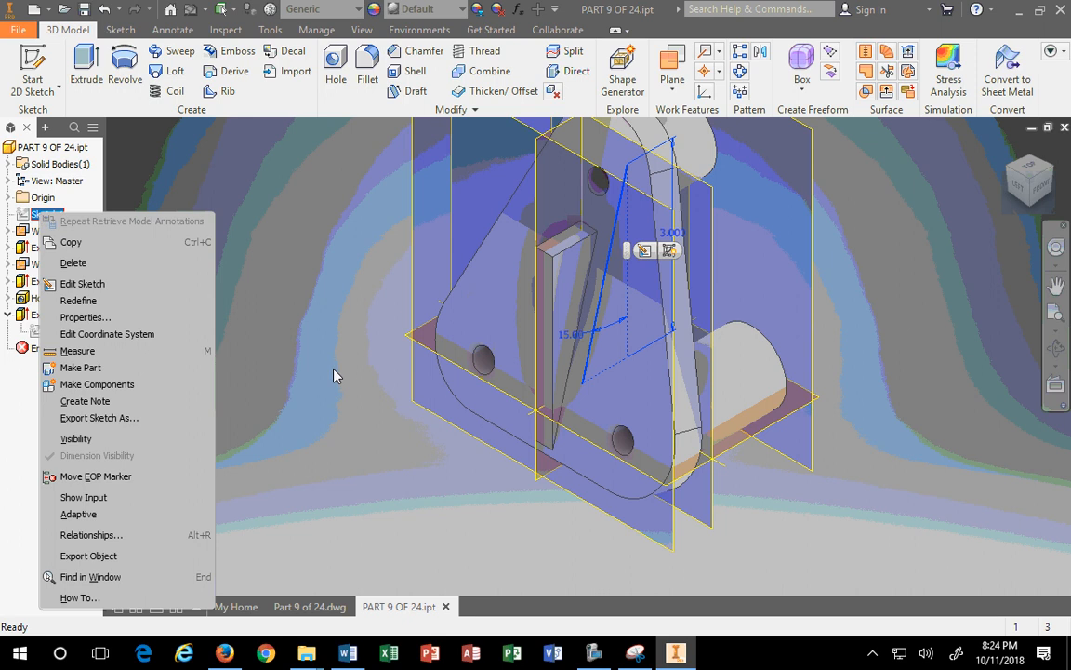
click(323, 298)
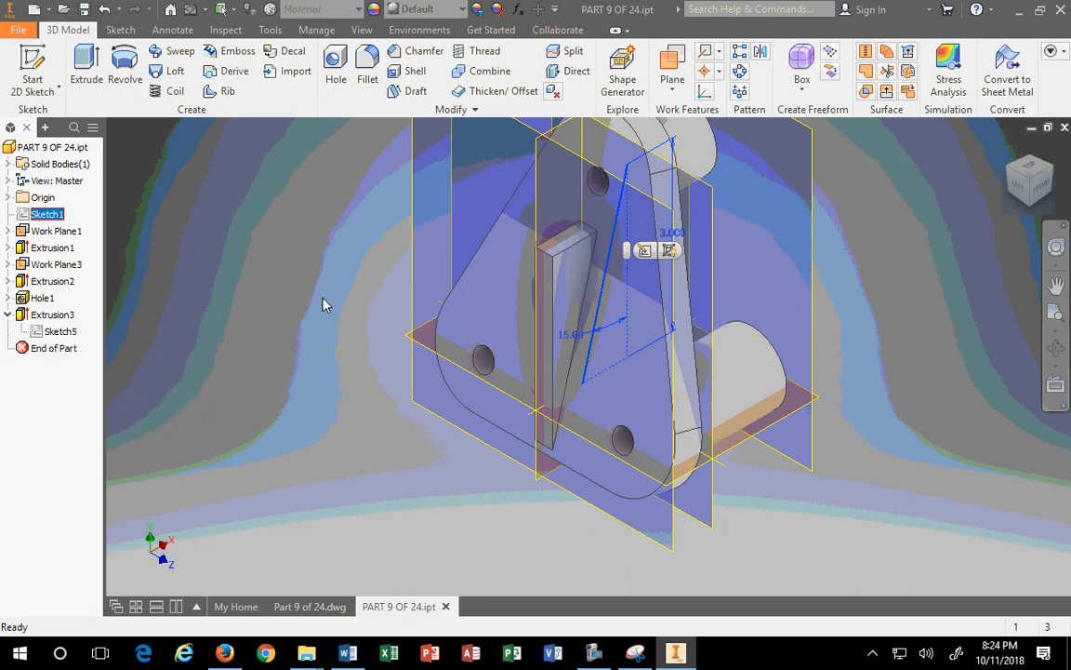
click(388, 372)
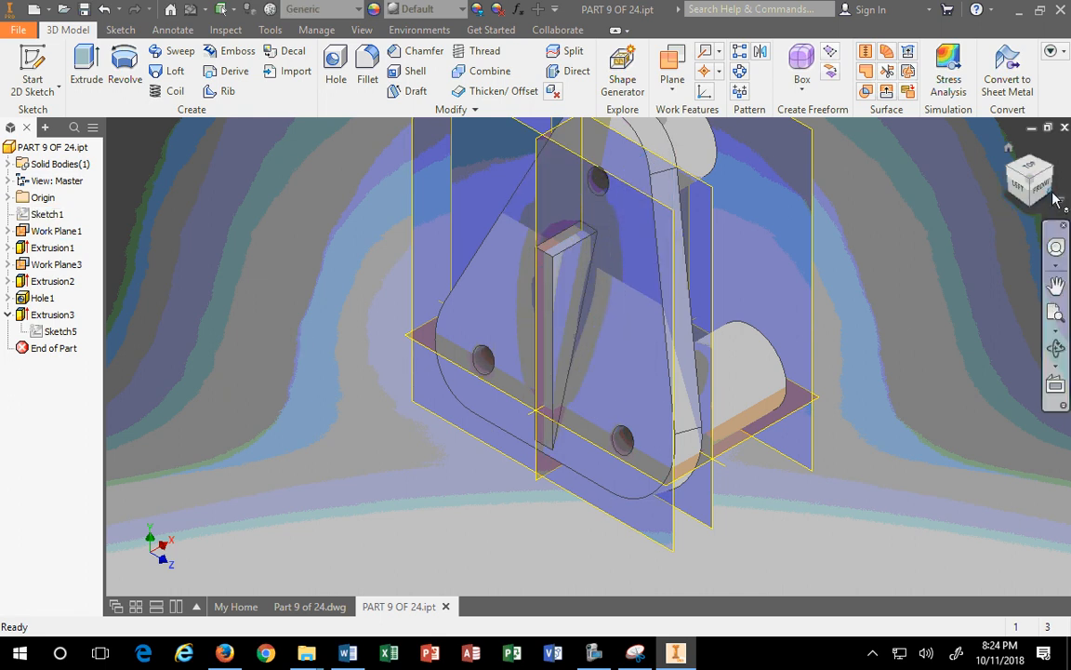
click(296, 605)
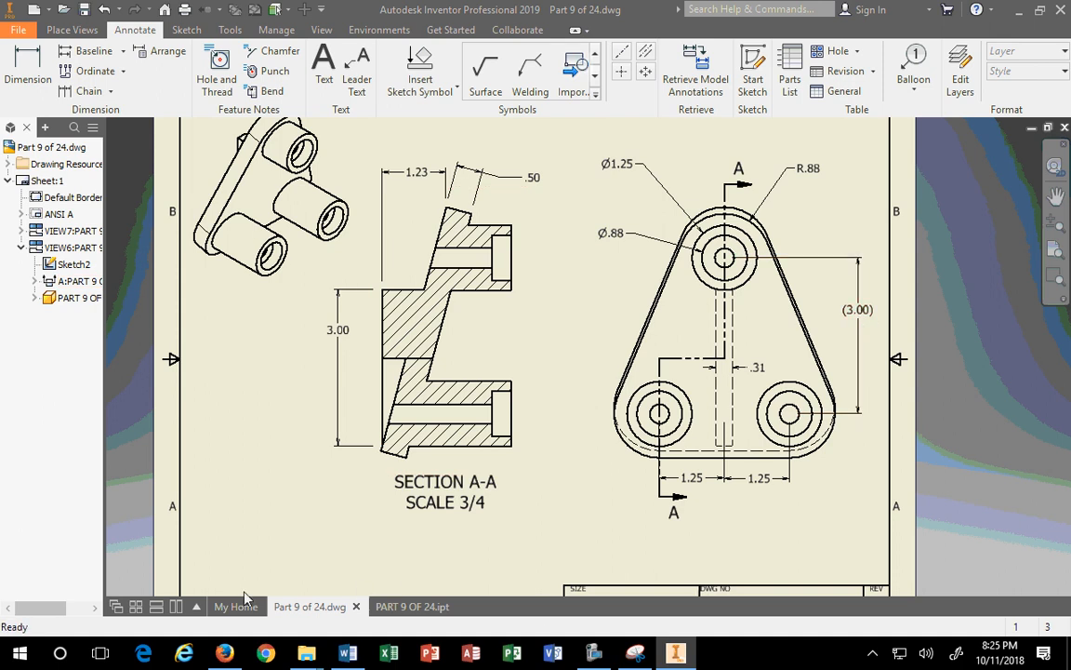
click(414, 607)
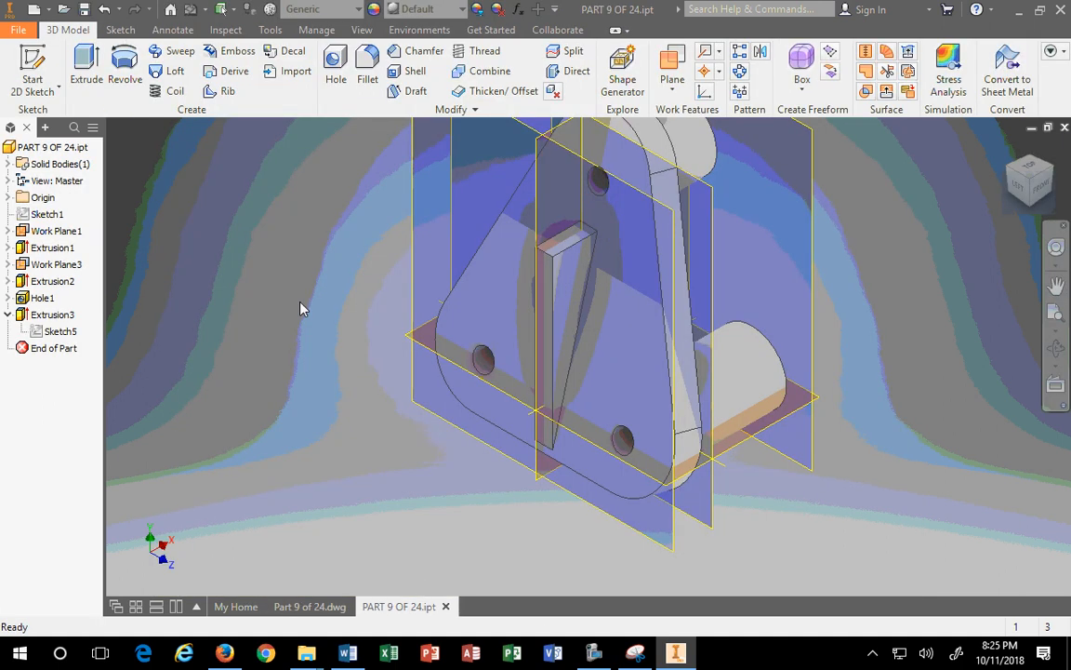
Step: Examine Extrusion1 and Extrusion2 from both sides of the part, including the dimensions of Sketch2 and Sketch3
click(38, 298)
click(40, 281)
scroll(307, 332, down, 3)
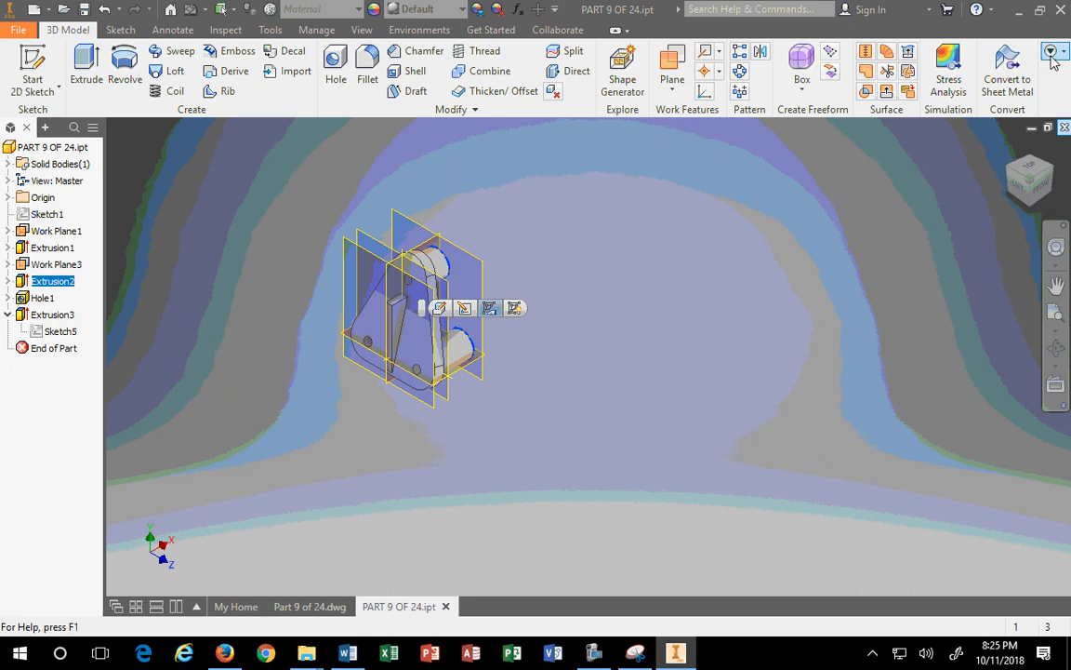
click(1051, 169)
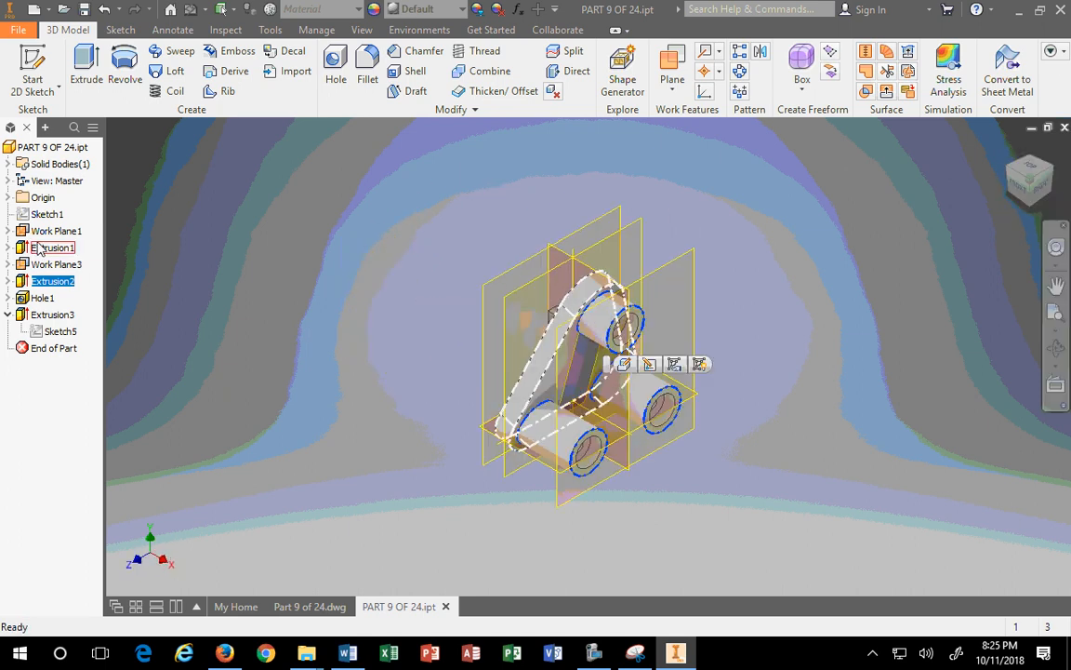
click(59, 248)
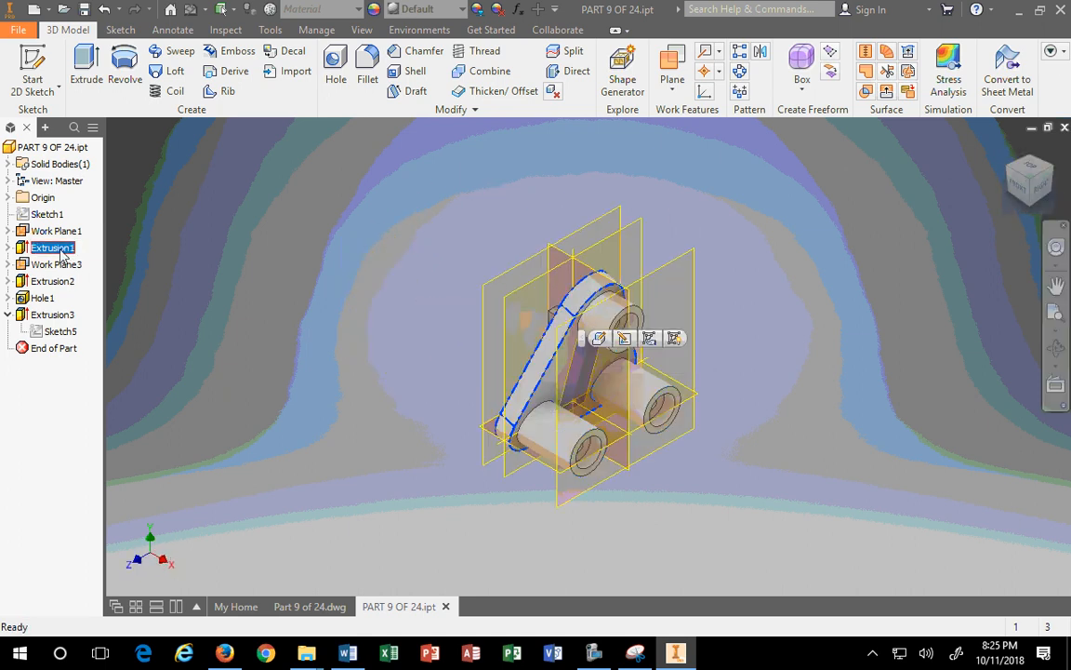
click(8, 247)
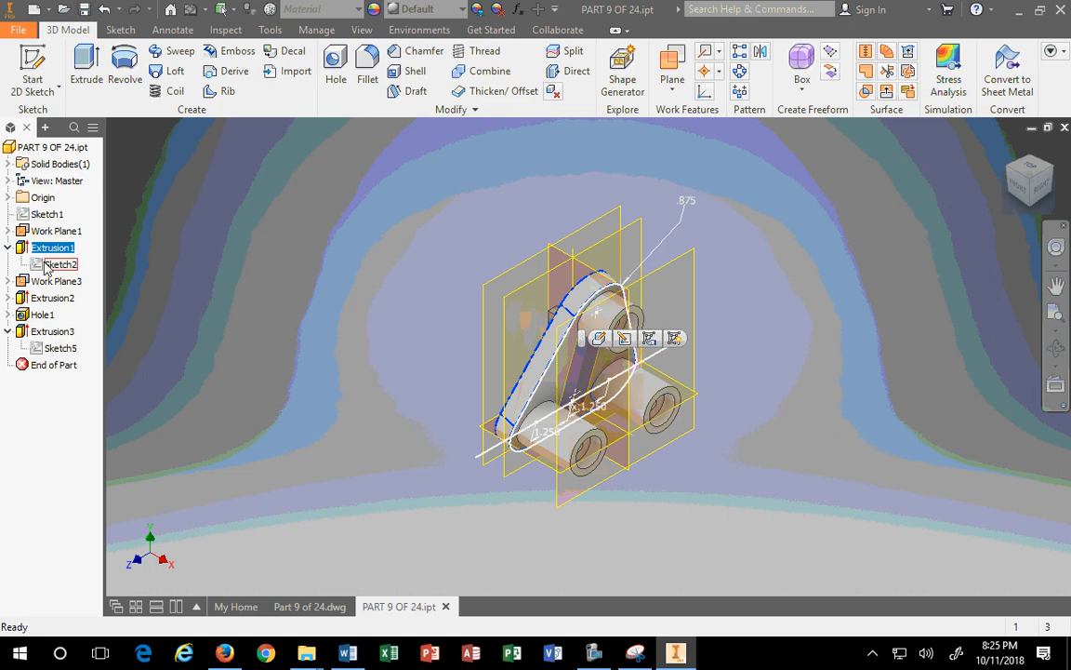
click(56, 265)
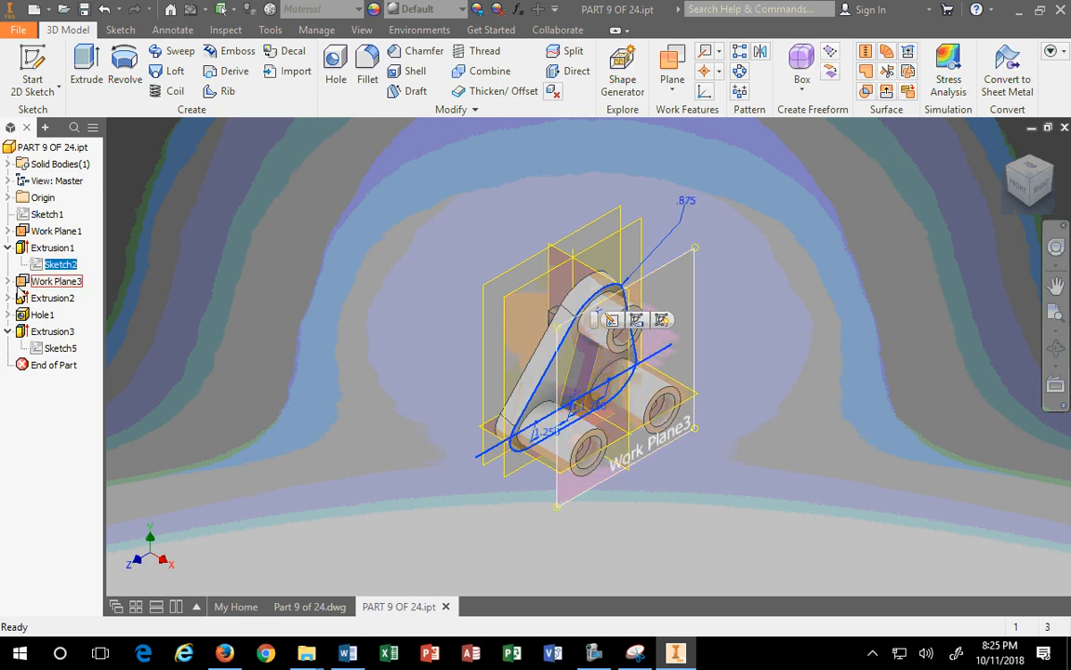
click(42, 297)
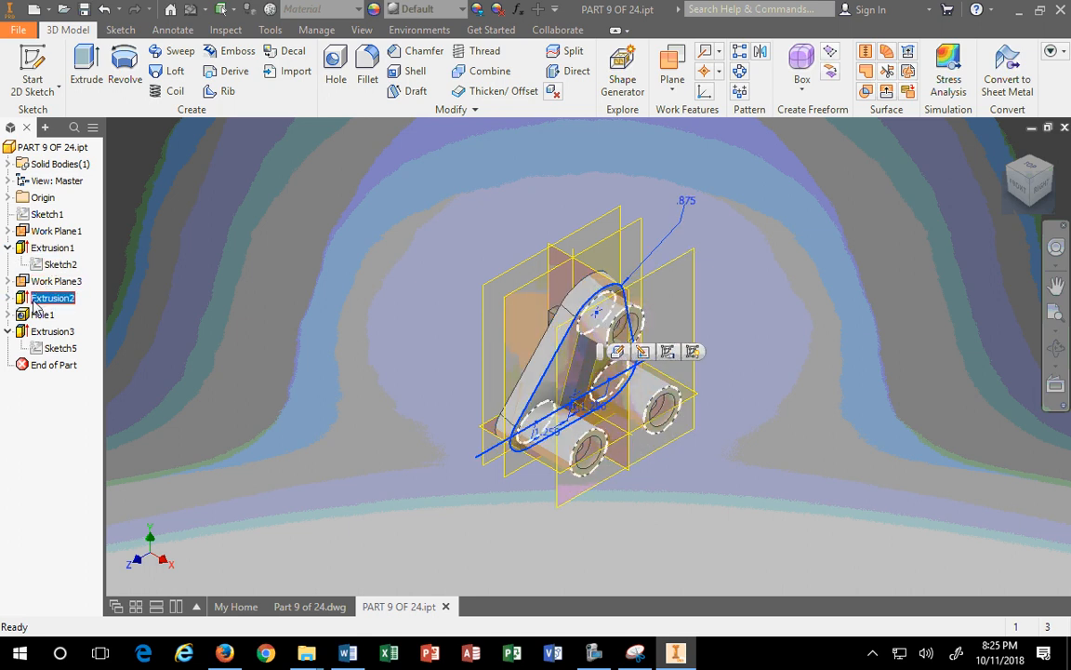
click(8, 297)
click(60, 314)
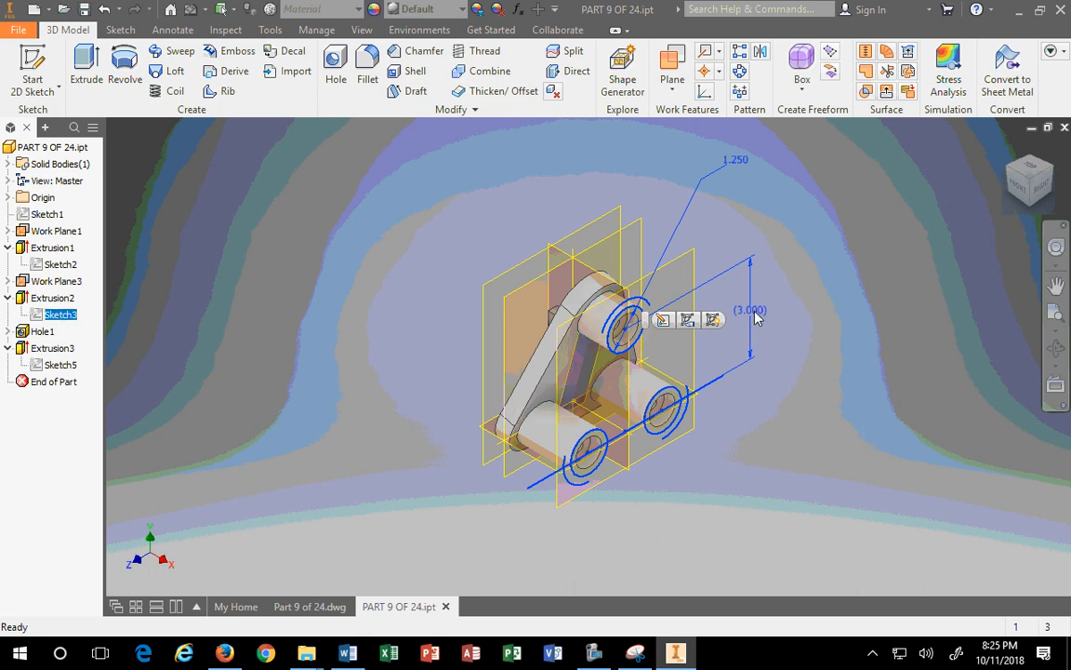
click(153, 248)
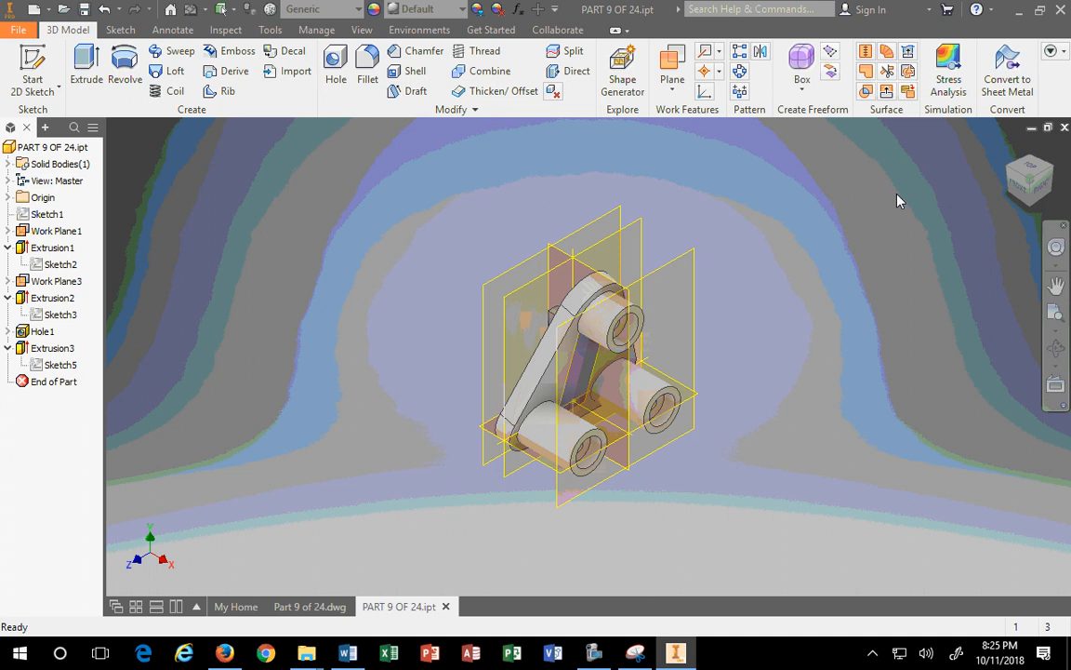
Step: Review the dimensions of Sketch2 and Sketch1, and switch to the Part 9 of 24 drawing
click(49, 248)
click(49, 265)
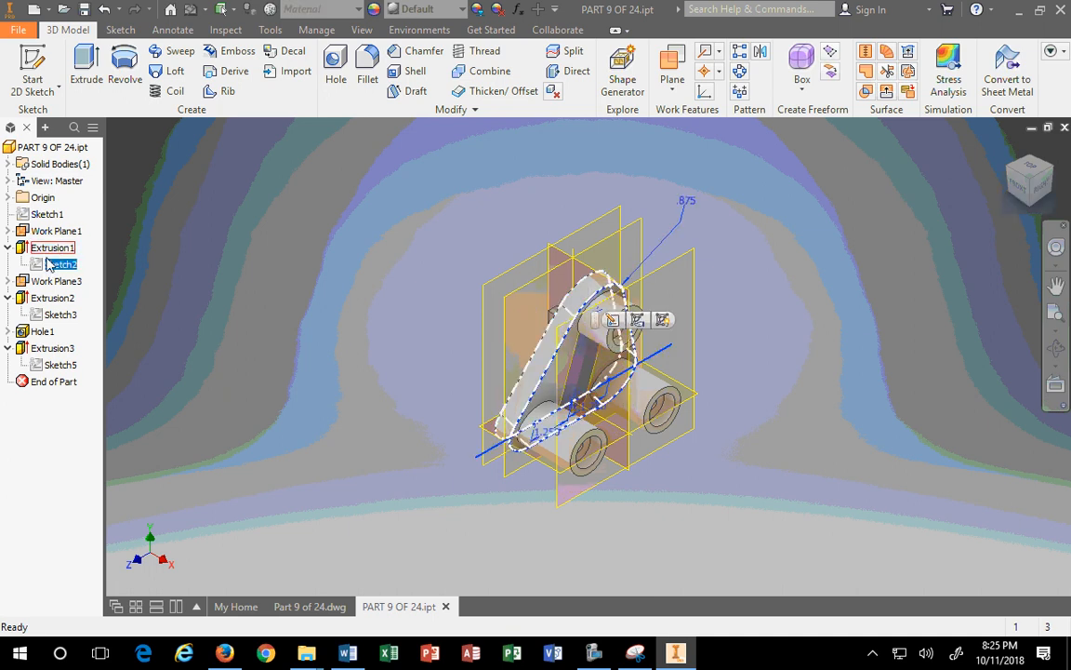
click(44, 300)
click(43, 331)
click(284, 344)
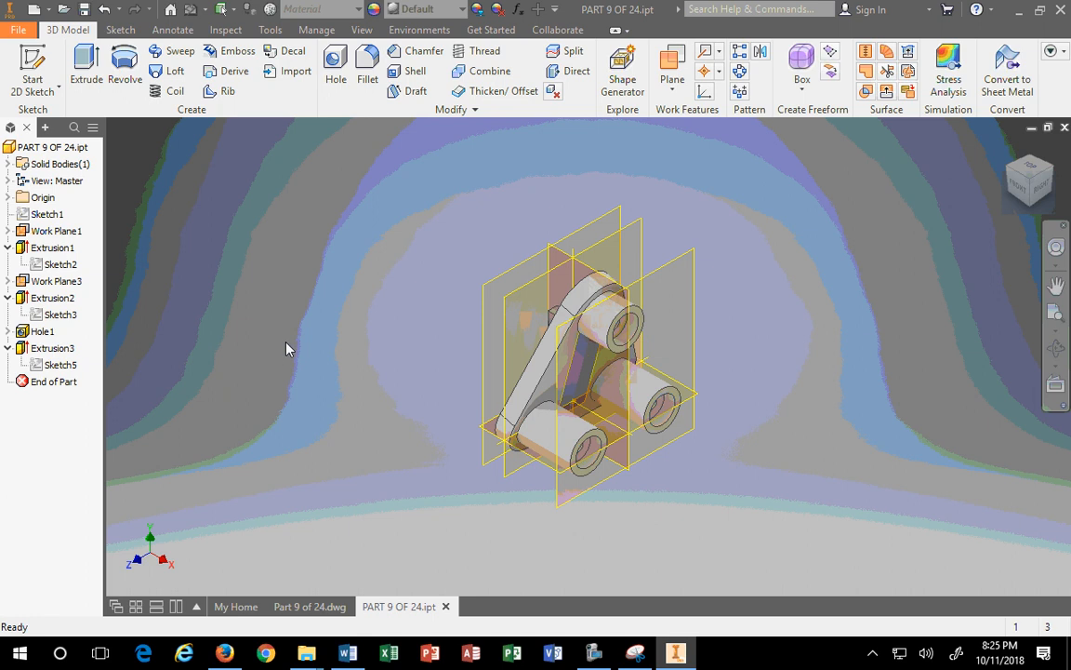
click(45, 214)
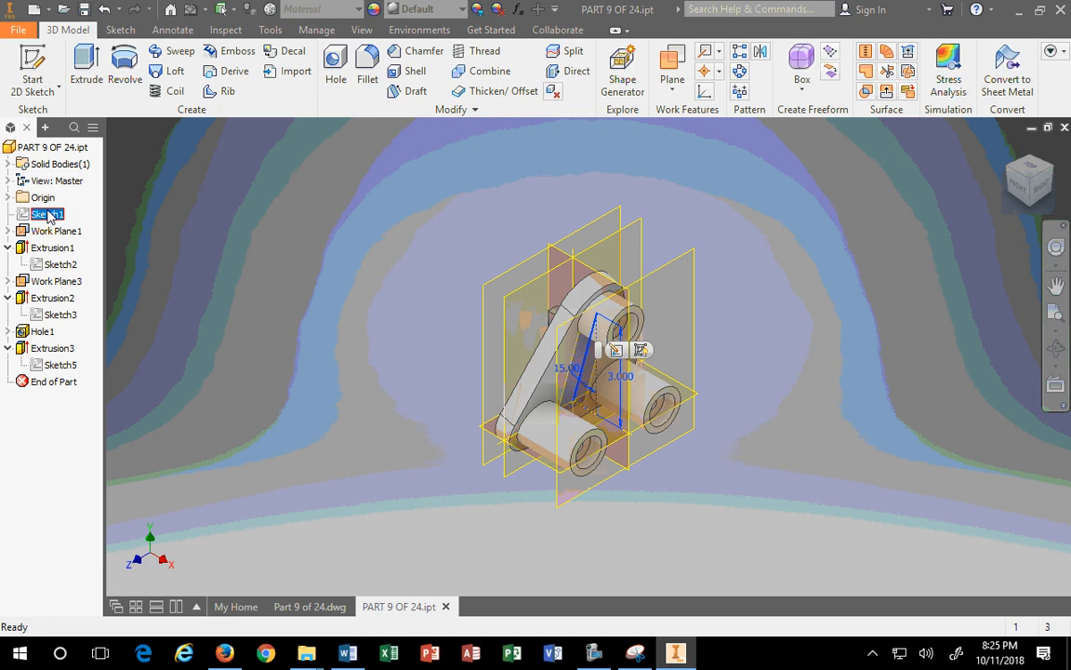
click(309, 607)
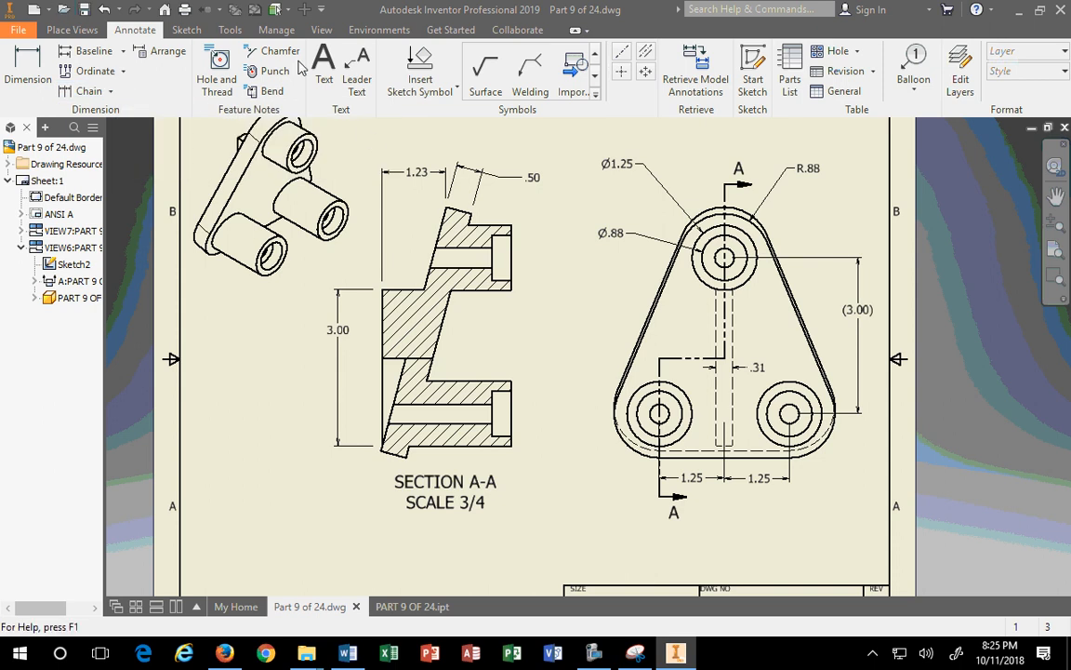
click(28, 67)
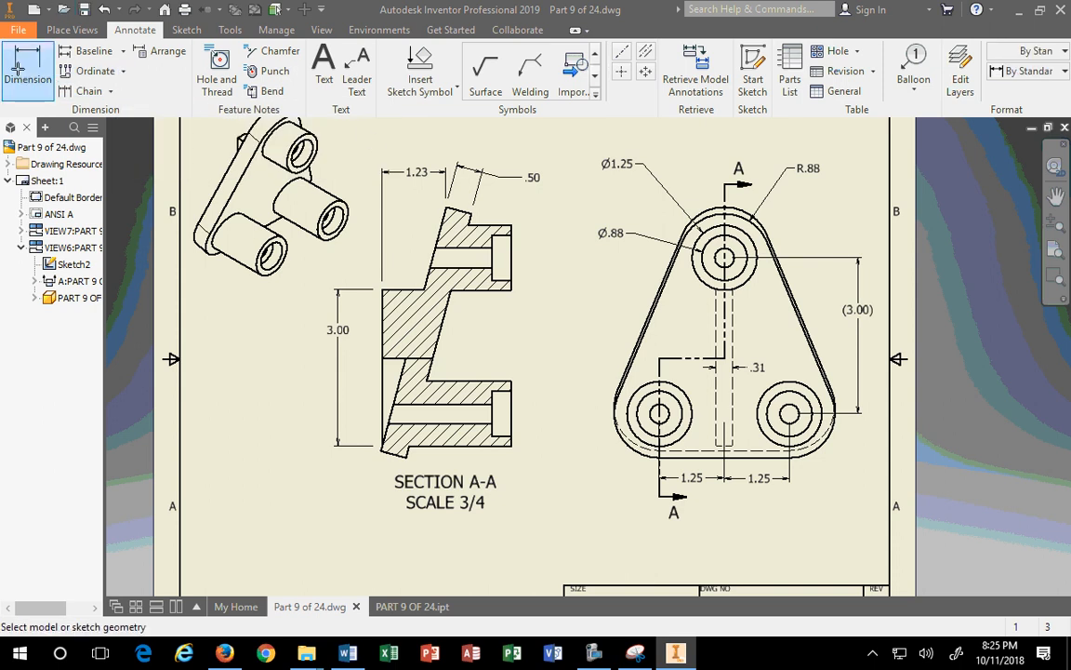
click(448, 332)
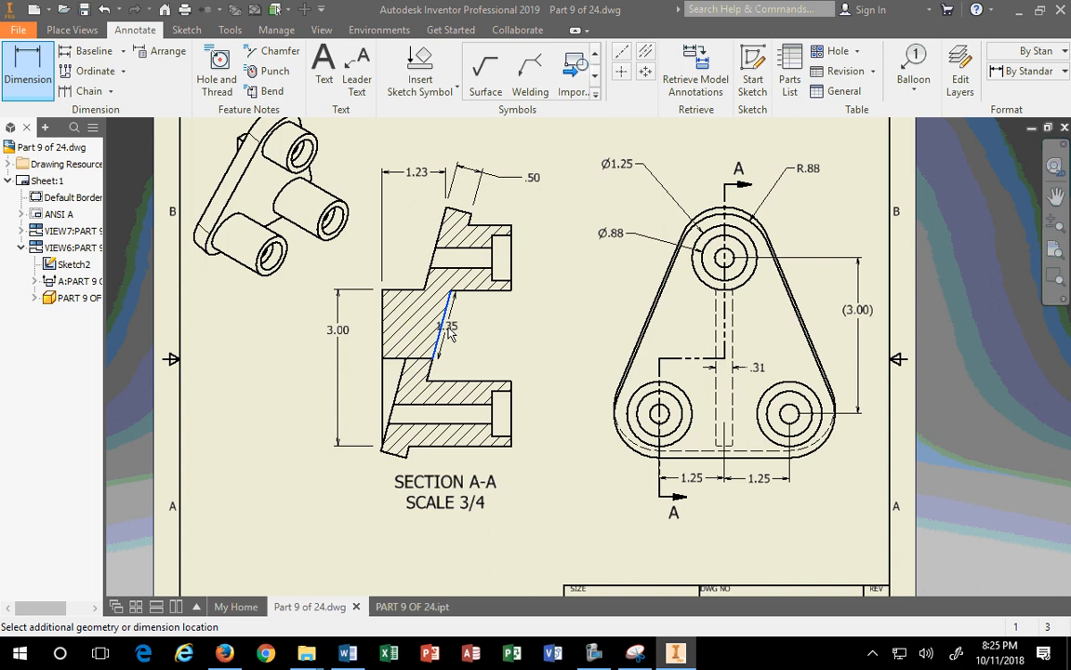
click(452, 382)
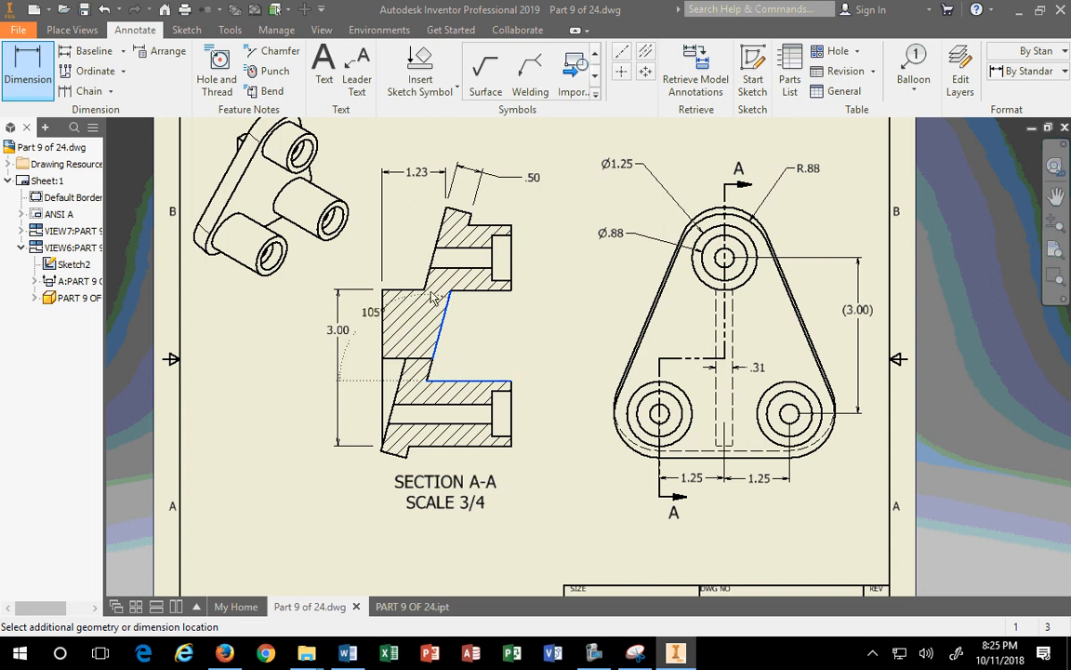
key(Escape)
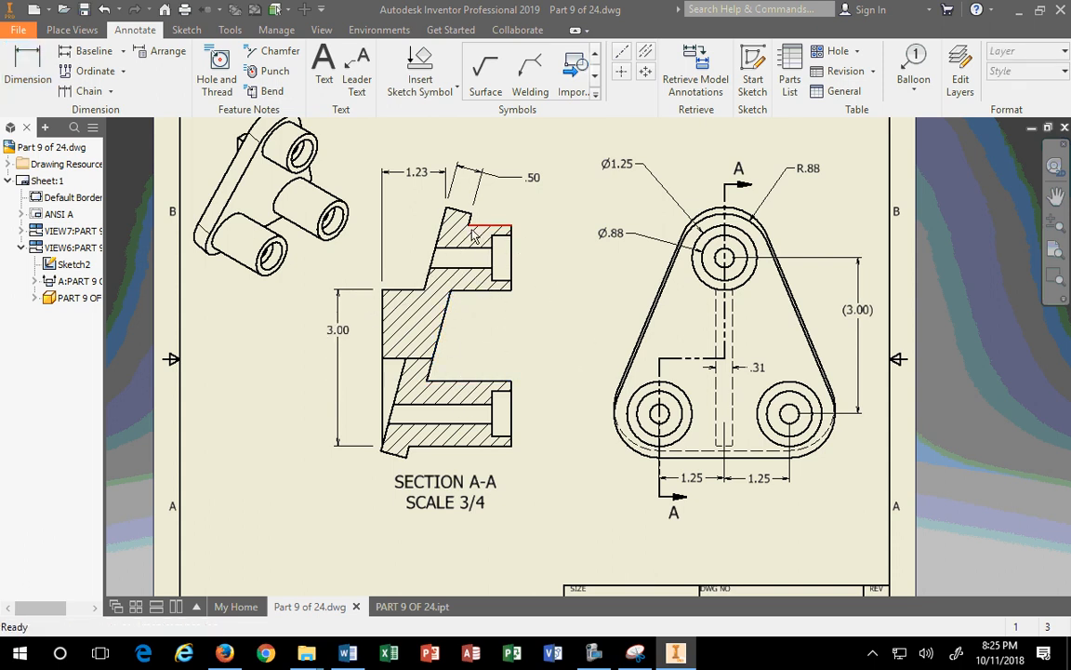
Step: Dimension the angle between the plate's slanted face and the rib's vertical edge in Section A-A
click(31, 66)
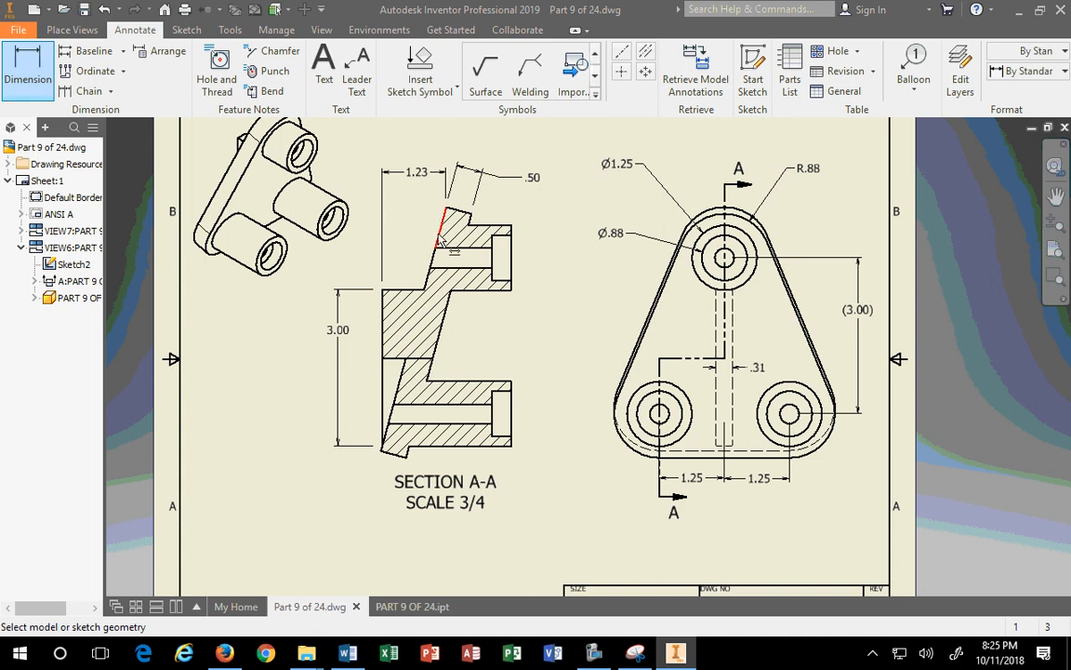
click(444, 233)
click(383, 326)
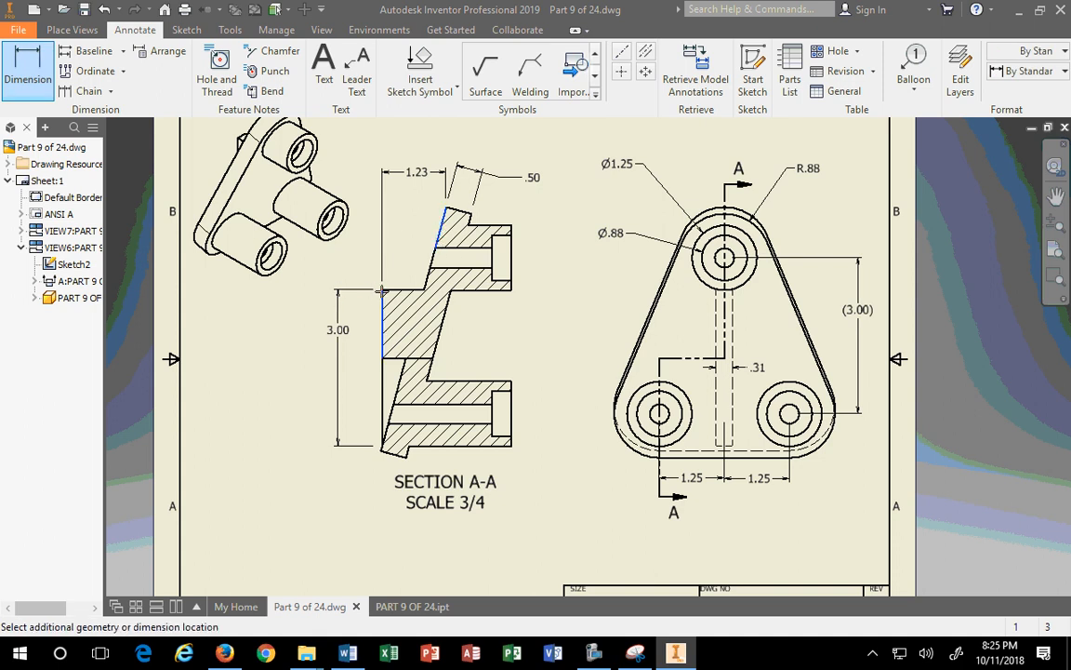
click(416, 240)
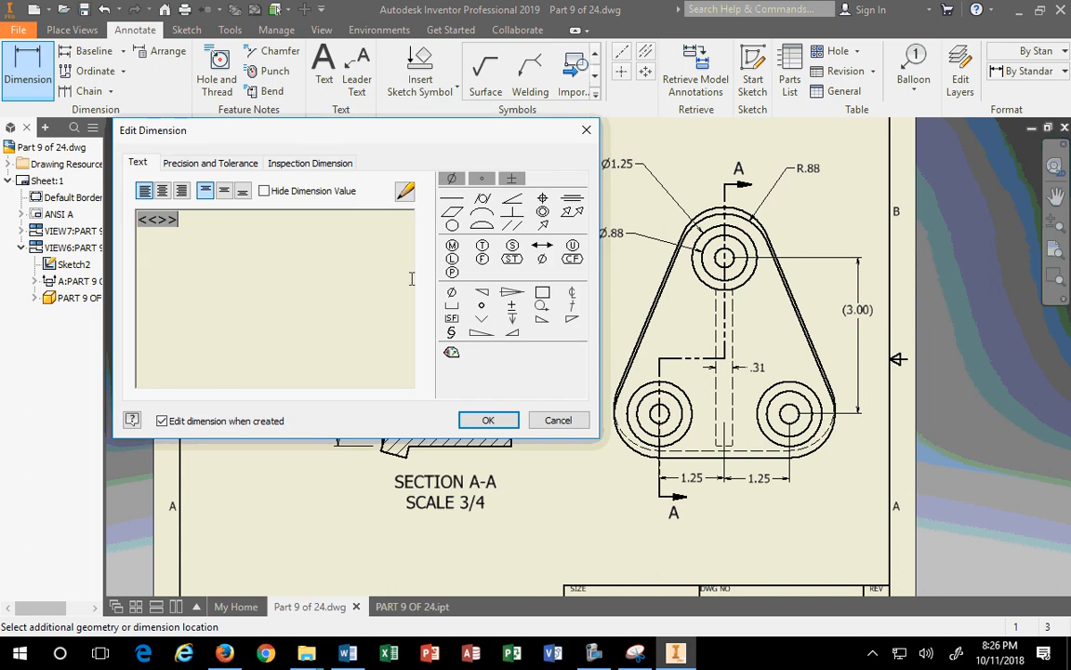
click(490, 419)
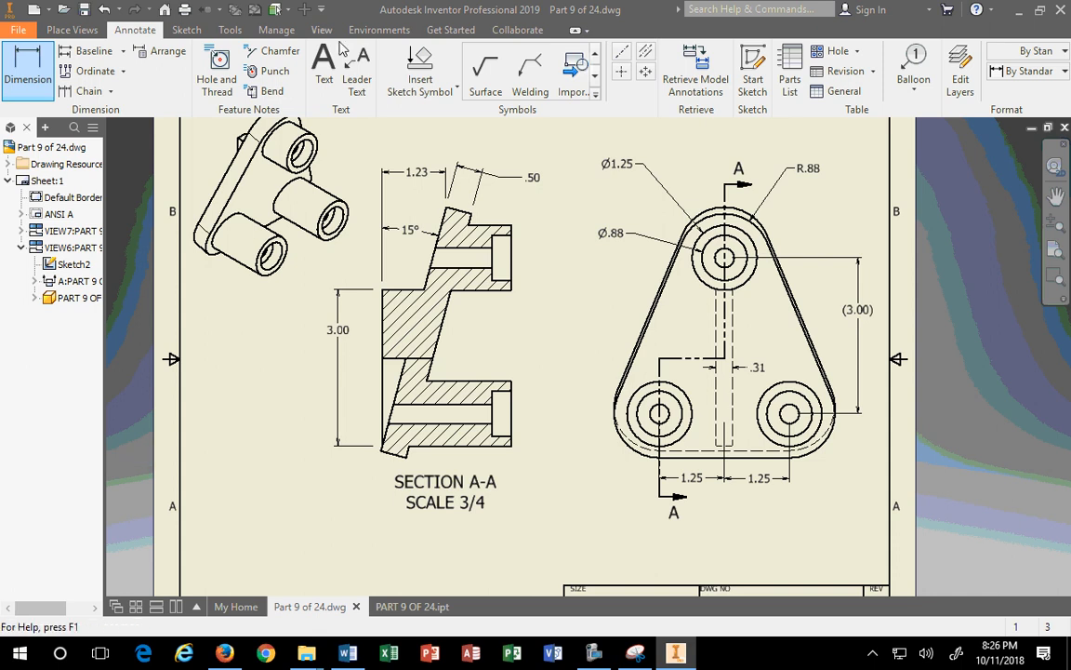
Step: Delete the angular dimension between the slanted face and the rib in Section A-A
double_click(397, 225)
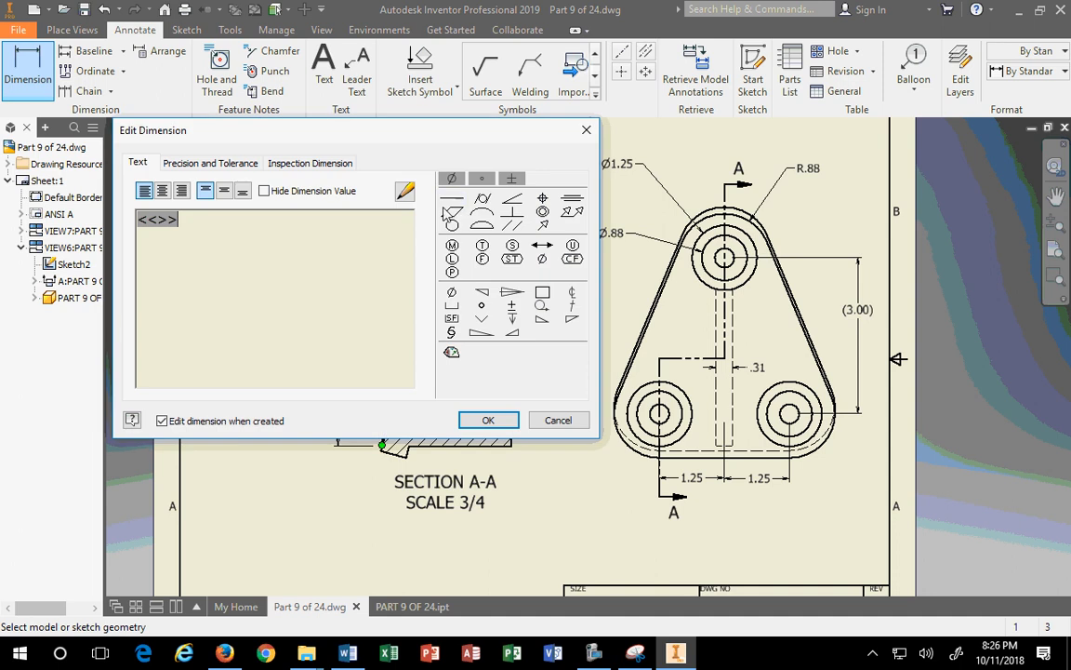
key(Escape)
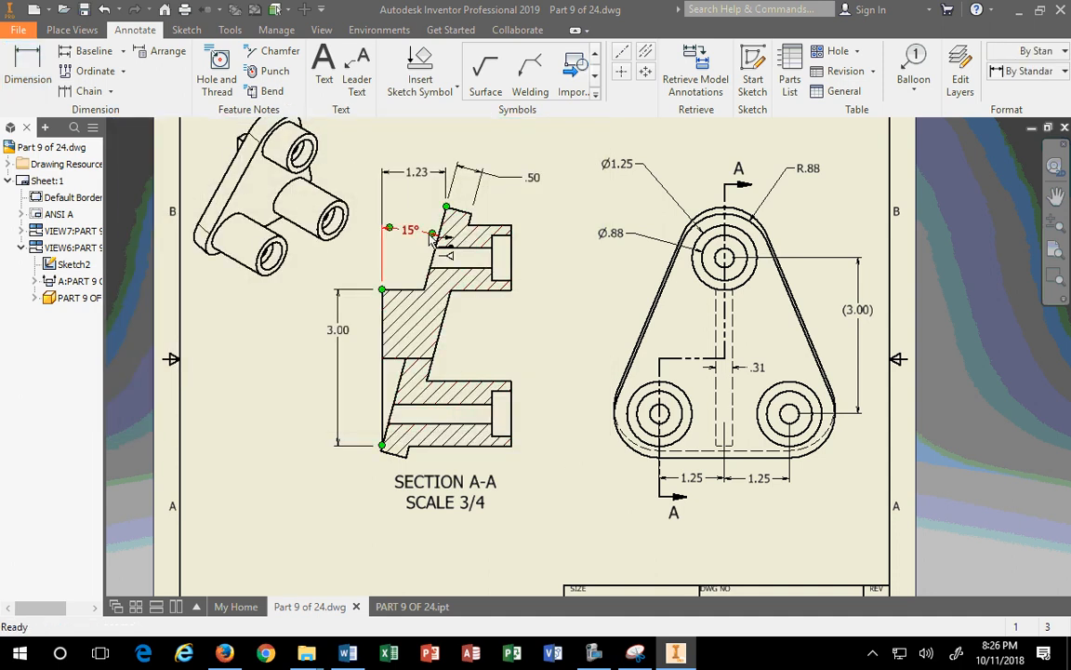
key(Delete)
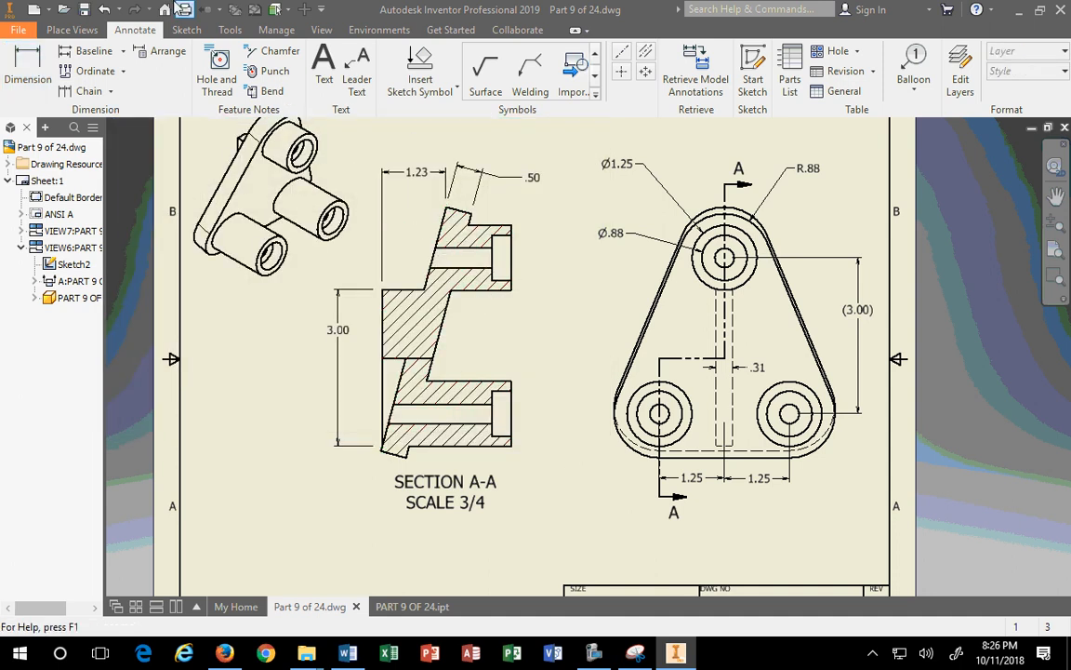
click(27, 67)
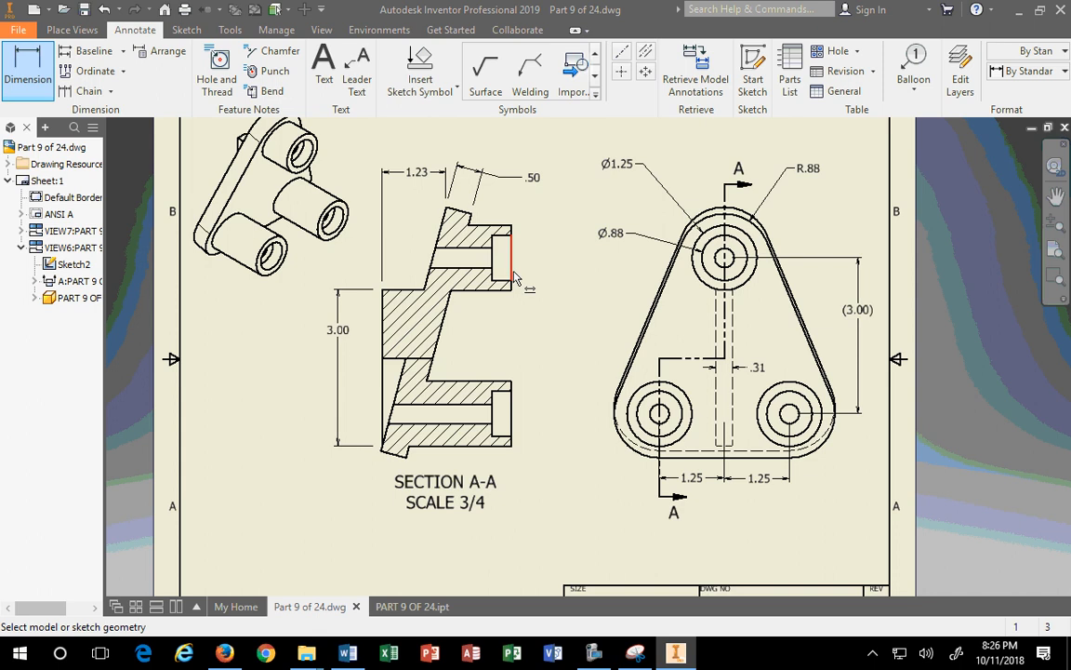
click(512, 276)
click(443, 321)
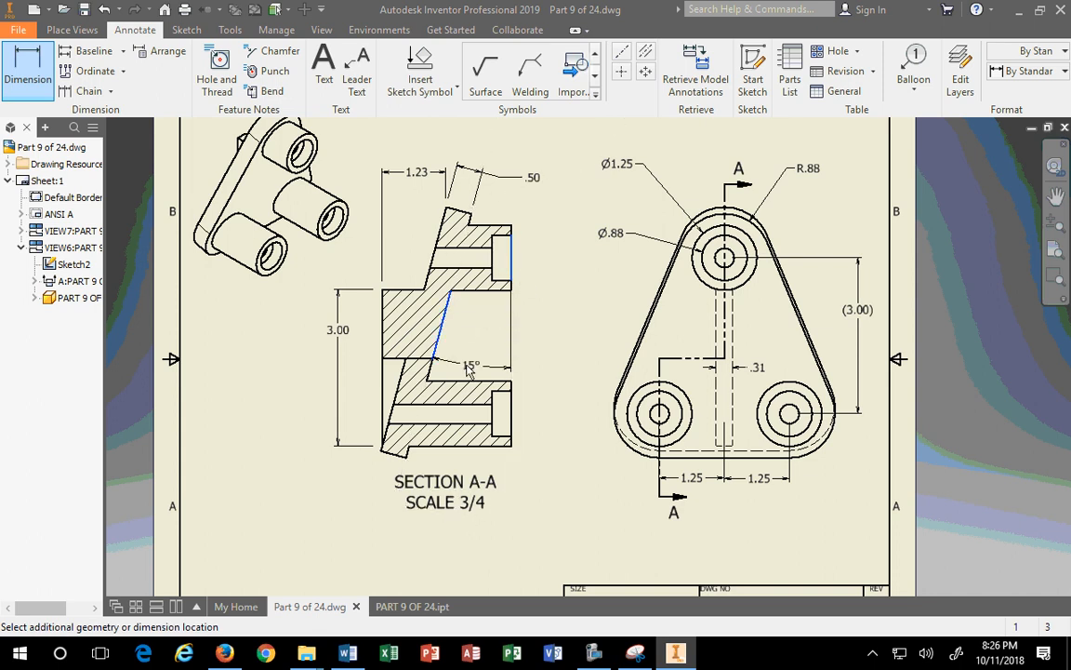
key(Escape)
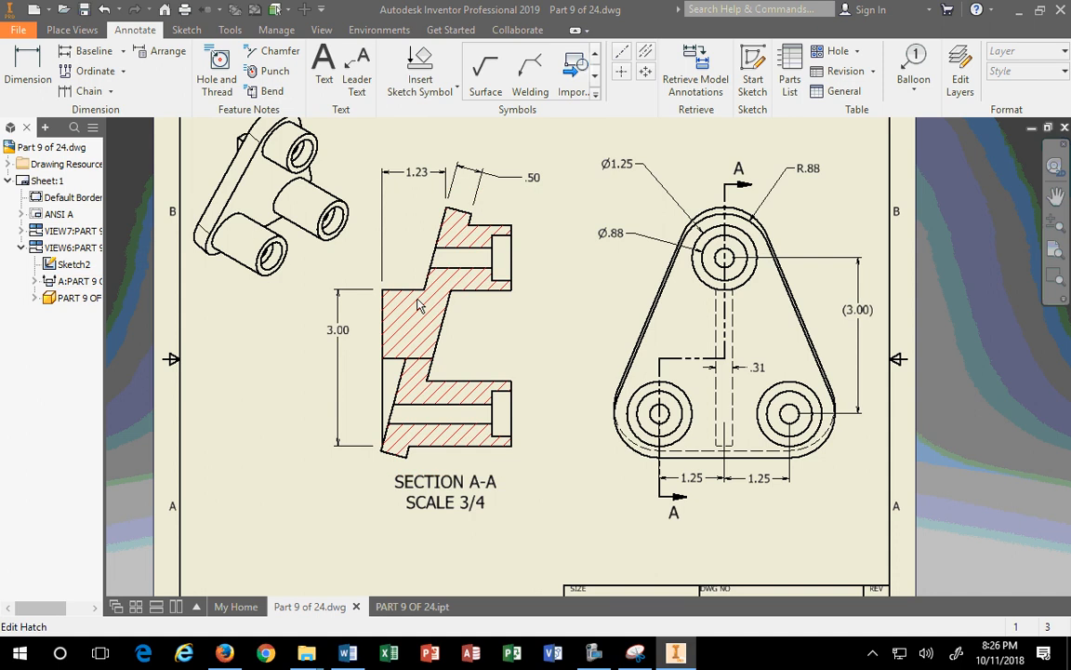
Step: Add an angular dimension between the upper slanted plate edge and the rib's vertical edge, placed above the rib in Section A-A
click(28, 67)
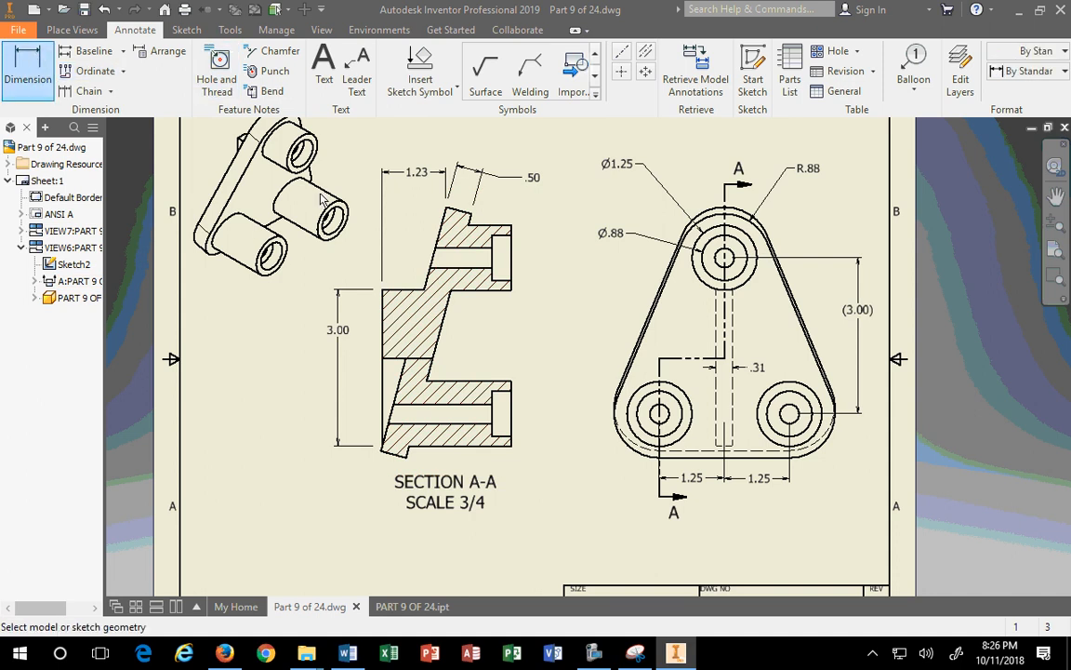
scroll(439, 240, down, 4)
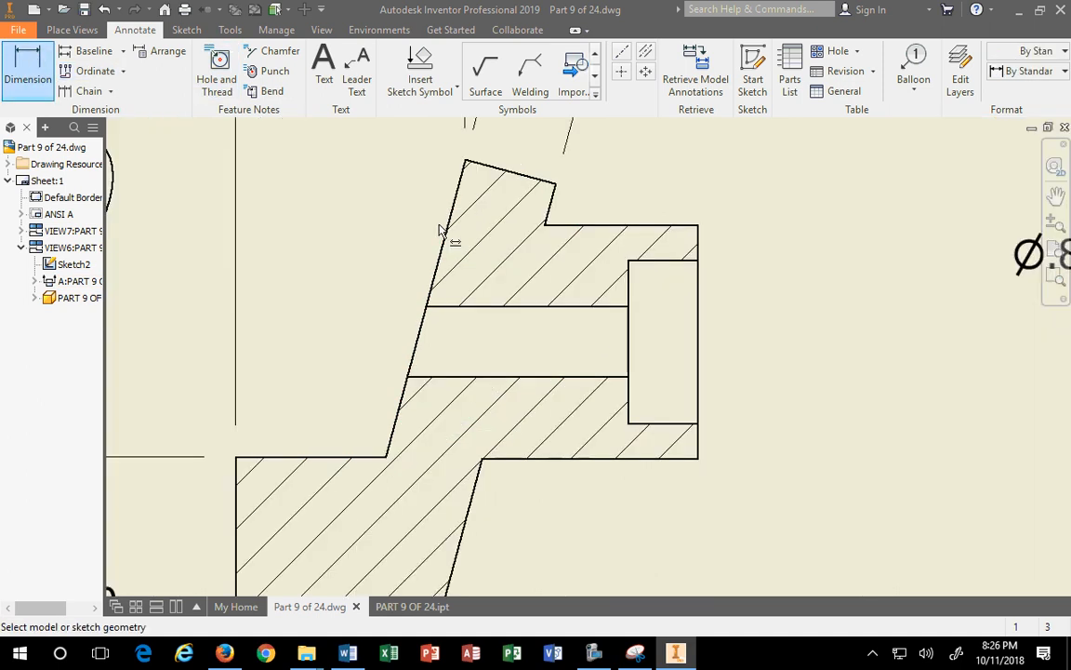
click(465, 204)
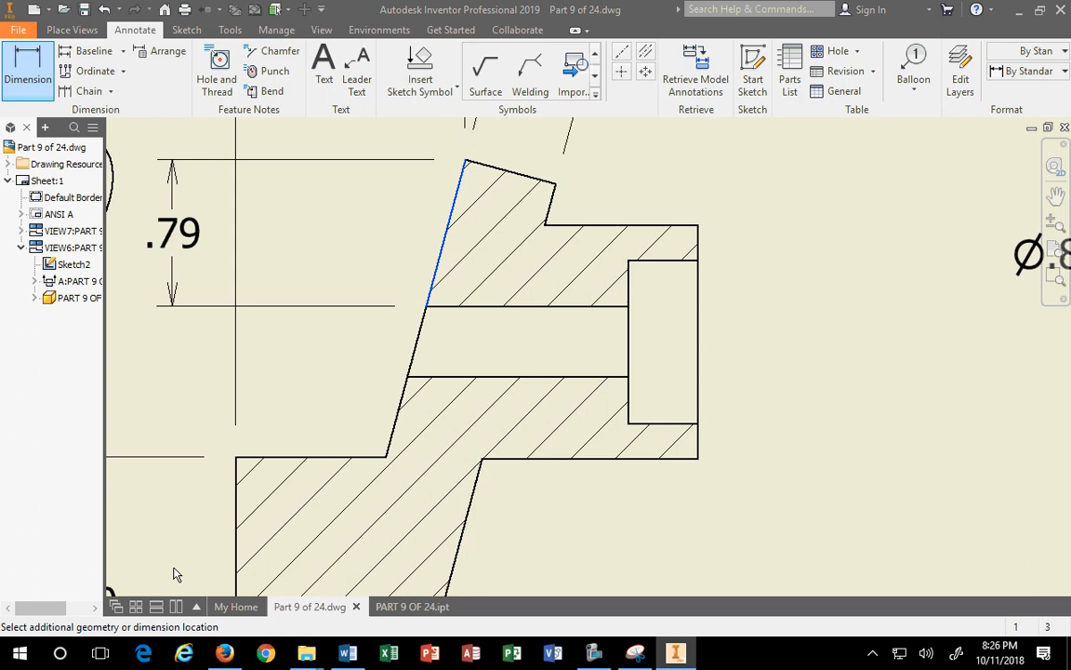
click(234, 511)
scroll(353, 227, up, 4)
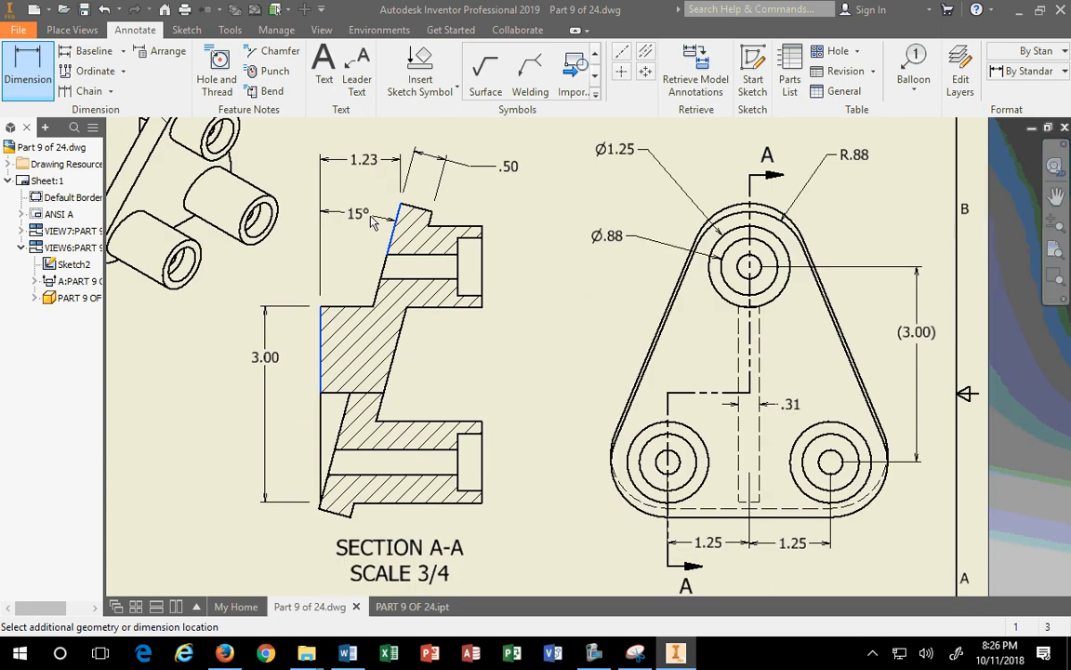
click(366, 240)
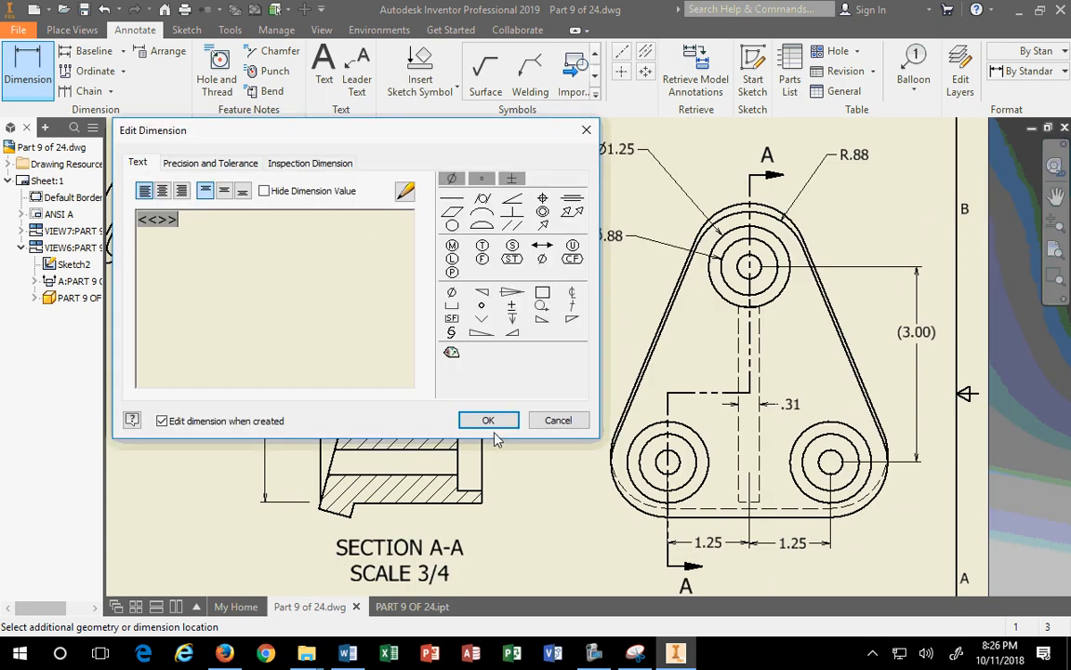
click(484, 425)
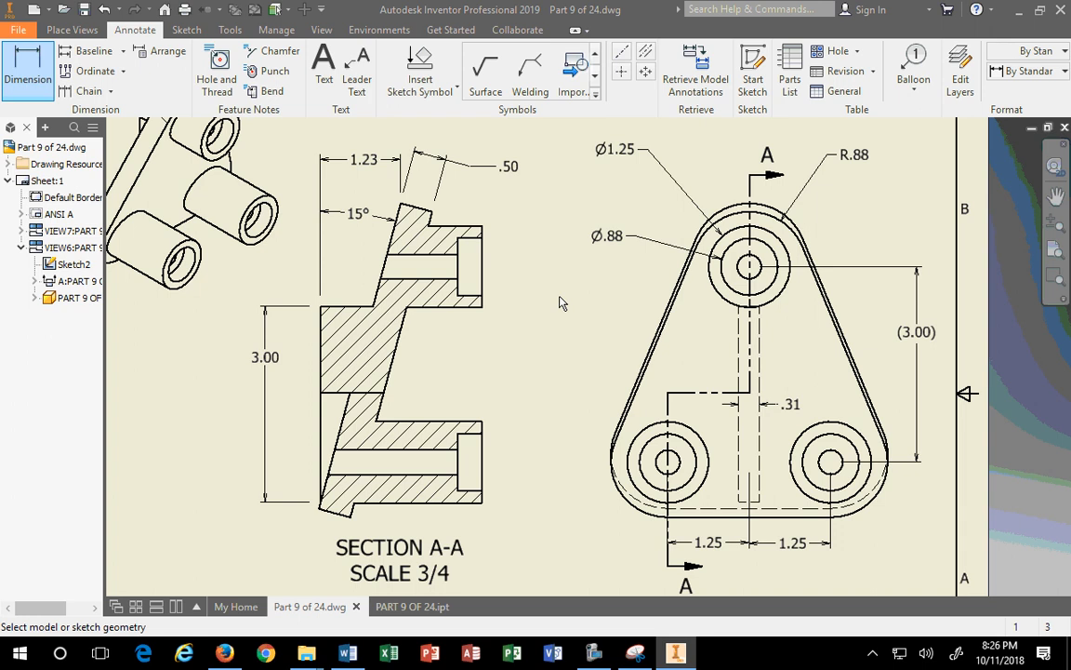
Step: Close the dimension editing dialog and move the 1.23 dimension higher above Section A-A
double_click(369, 160)
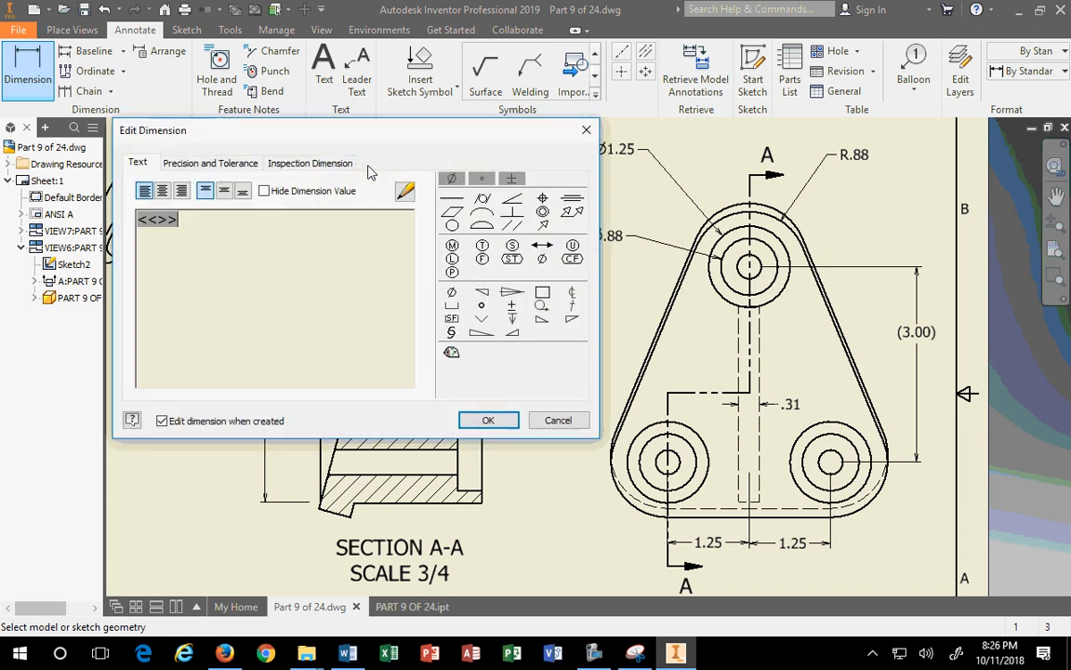
click(585, 131)
scroll(395, 146, up, 5)
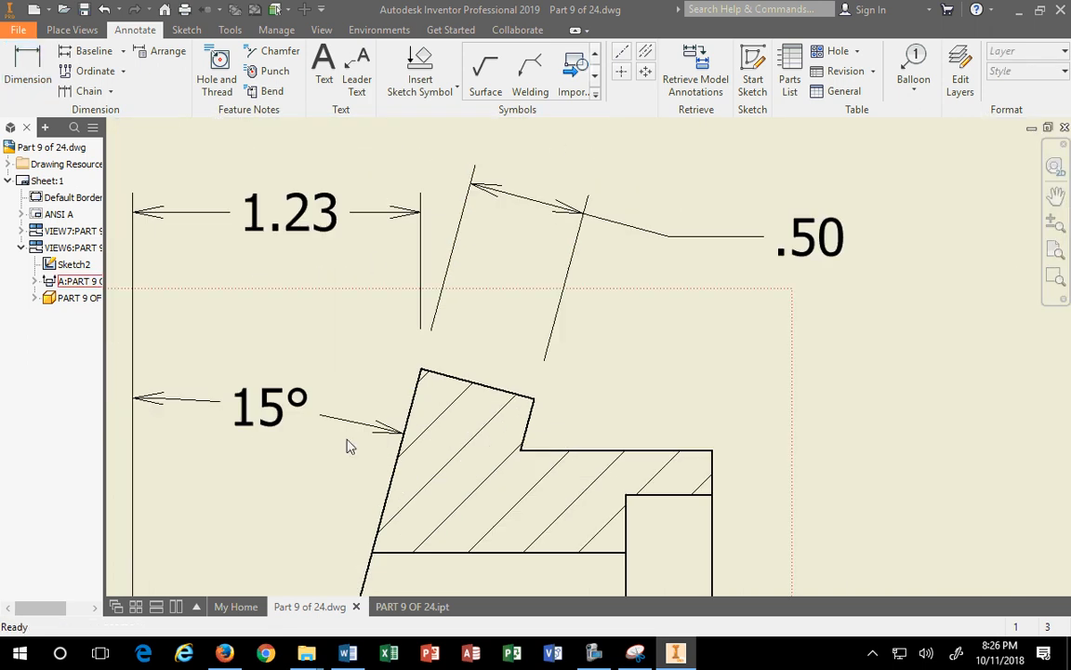
click(369, 199)
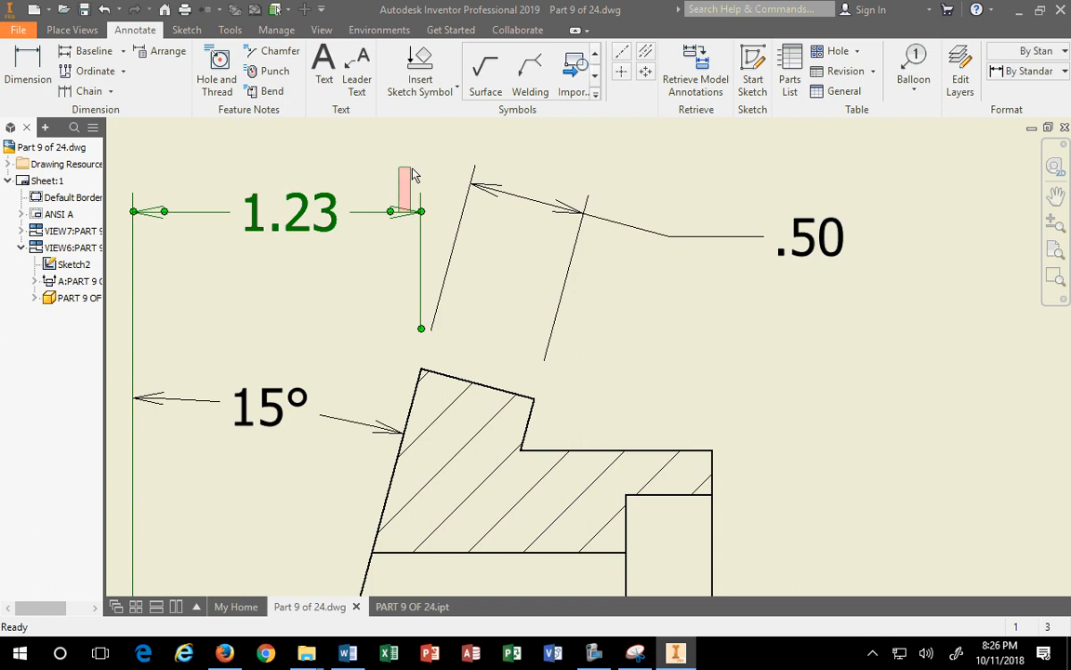
drag(300, 219, 299, 165)
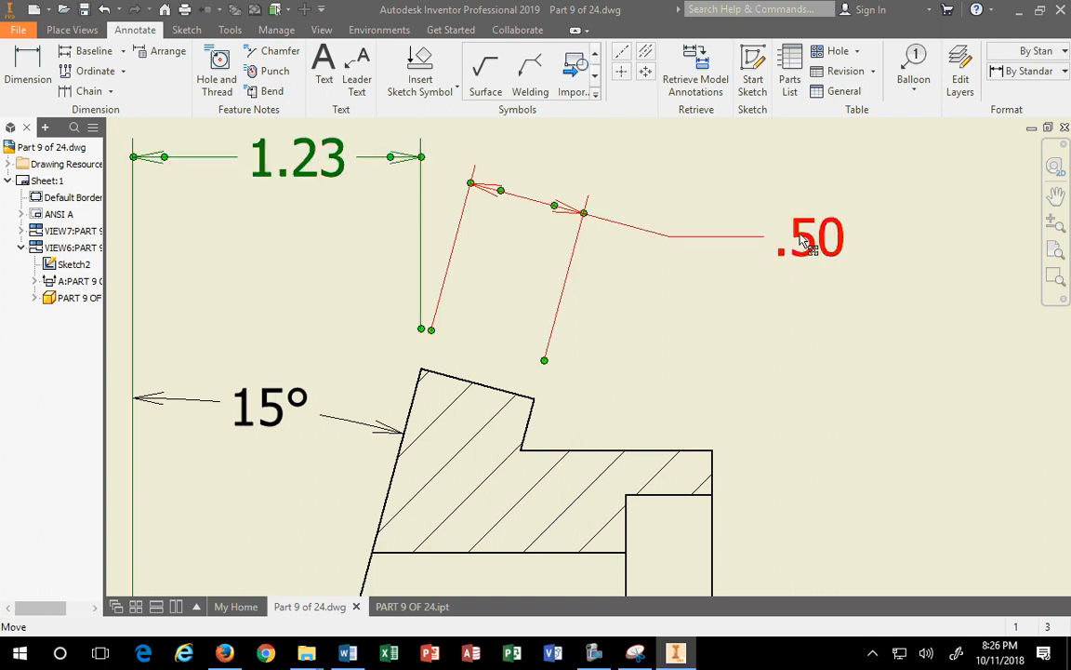
Step: Reposition the .50 plate-thickness dimension and its text above the slanted plate's upper end in Section A-A
drag(580, 217, 572, 281)
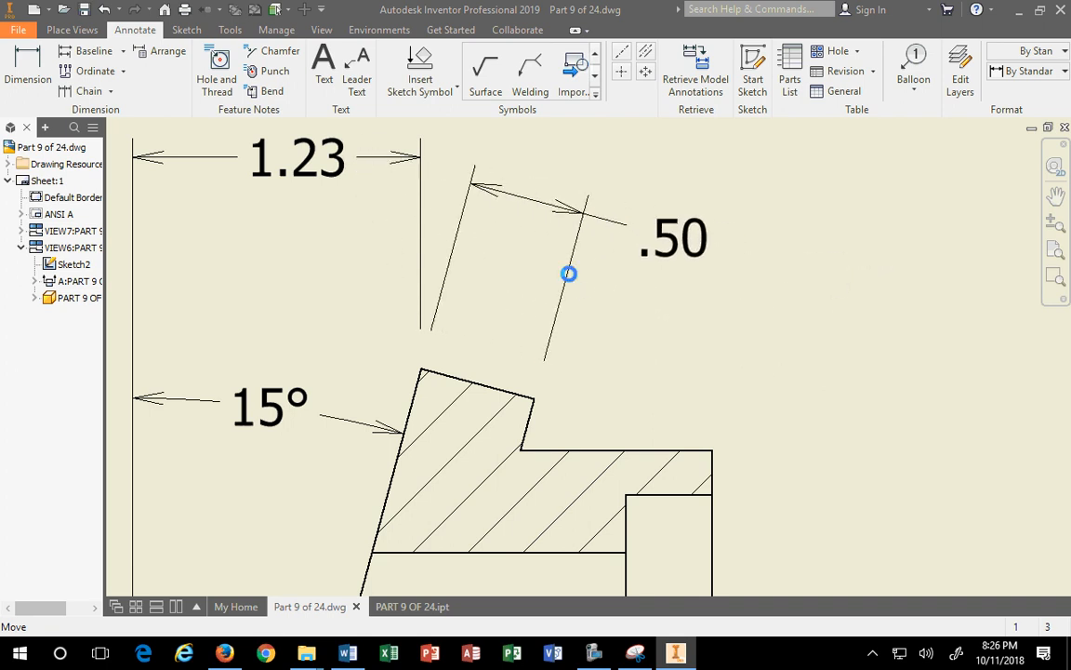
drag(677, 243, 757, 319)
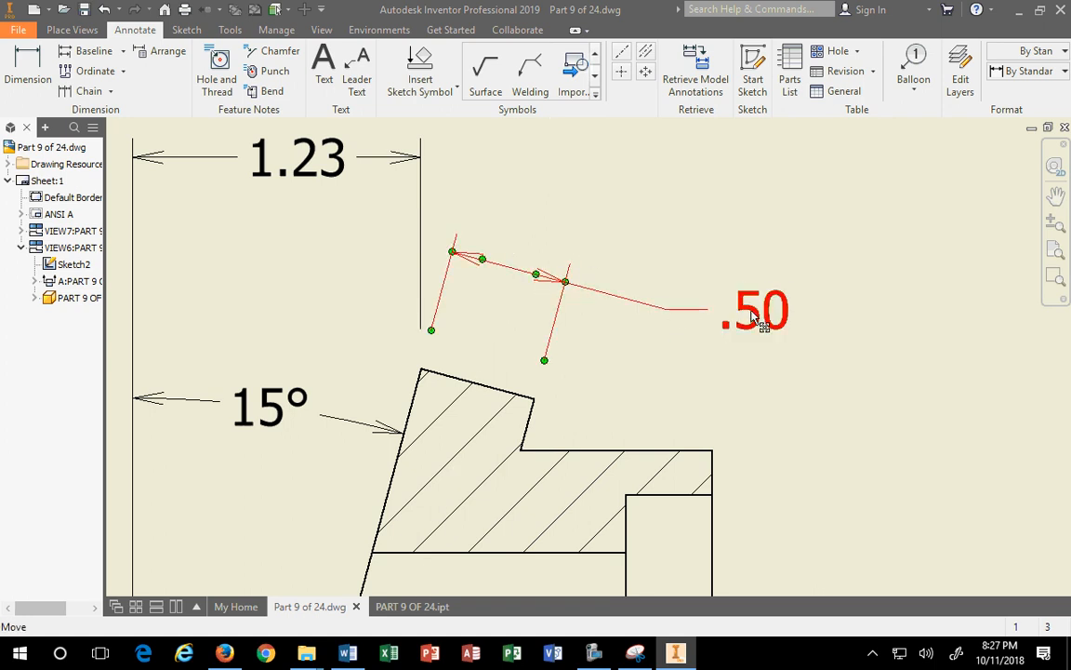
drag(754, 317, 772, 219)
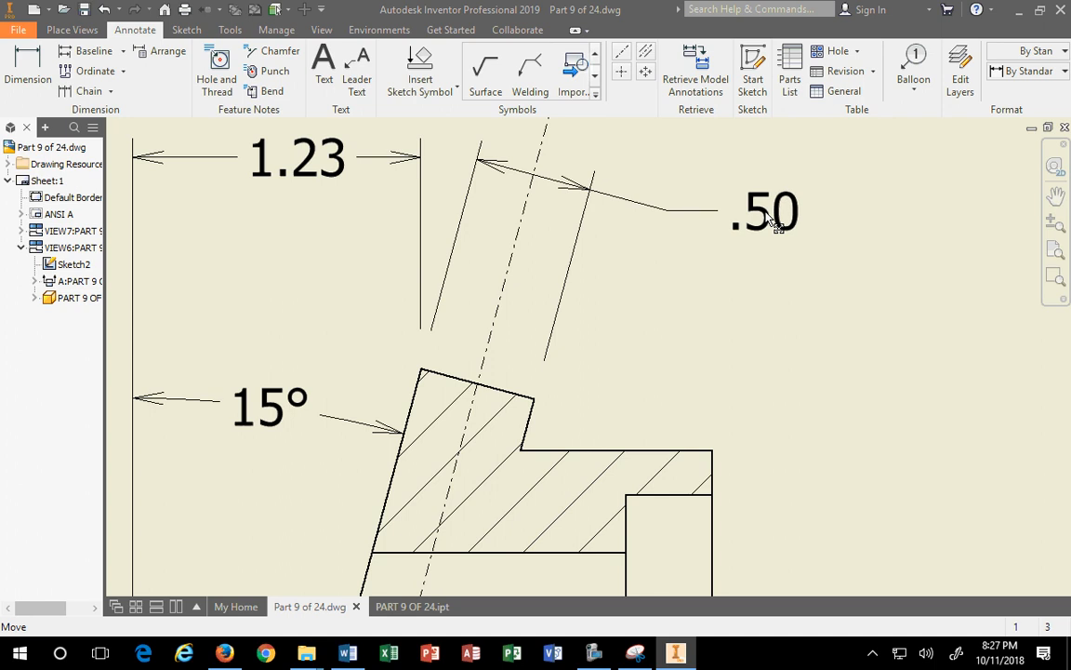
scroll(729, 284, up, 2)
scroll(729, 285, down, 10)
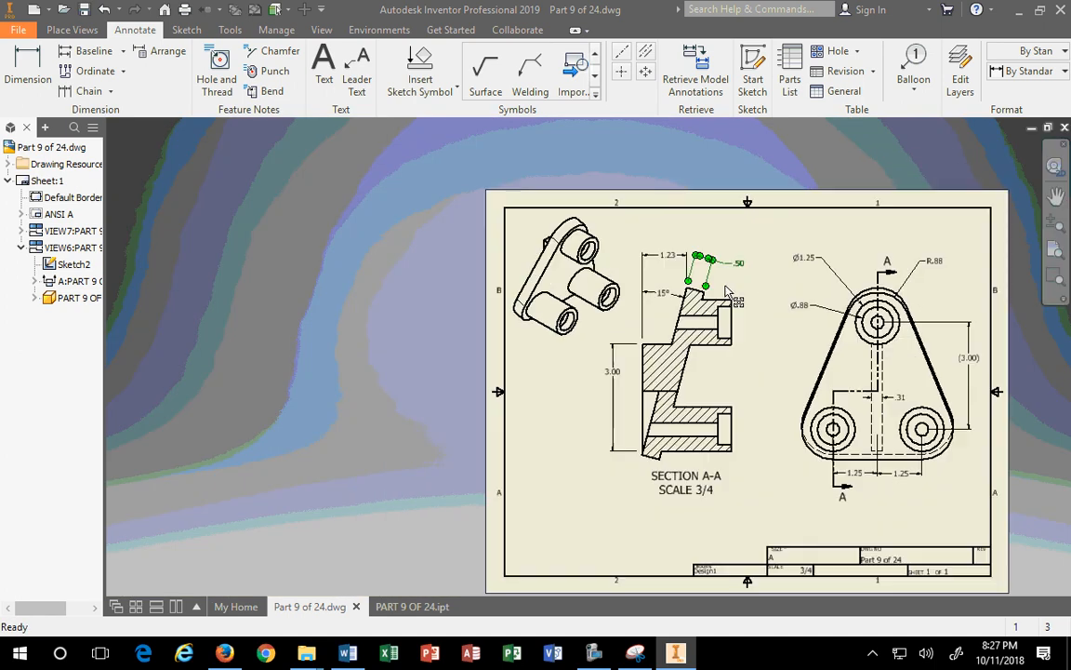
scroll(728, 290, up, 4)
click(797, 299)
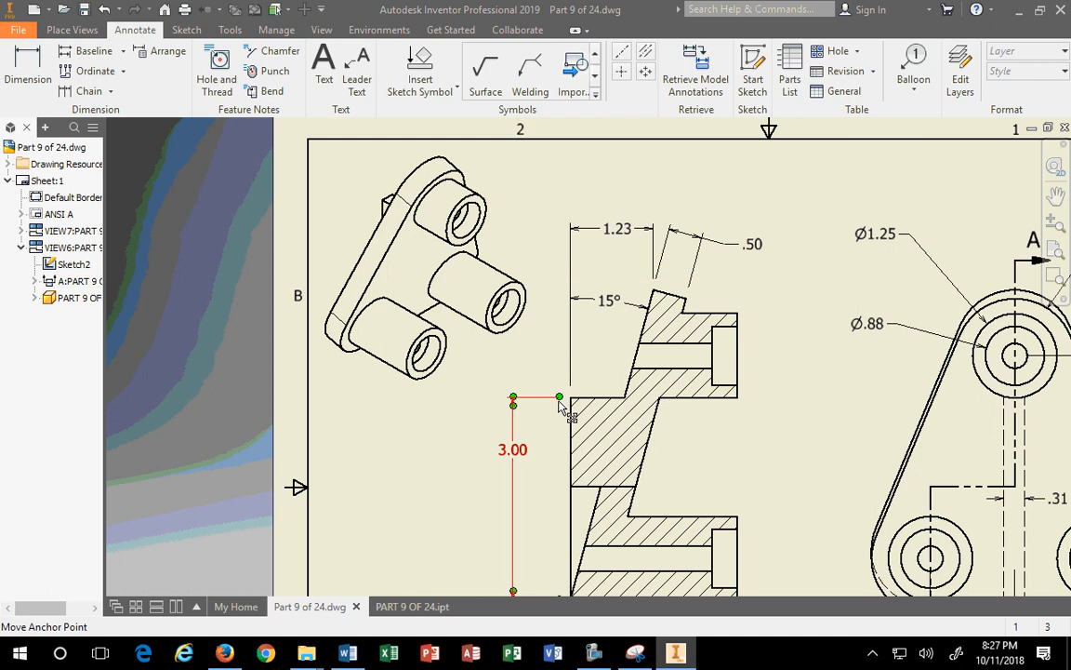
Step: Move the .31 rib-width dimension to just below the horizontal segment of the section line in the front view
scroll(896, 445, down, 8)
scroll(928, 461, up, 8)
scroll(707, 332, up, 2)
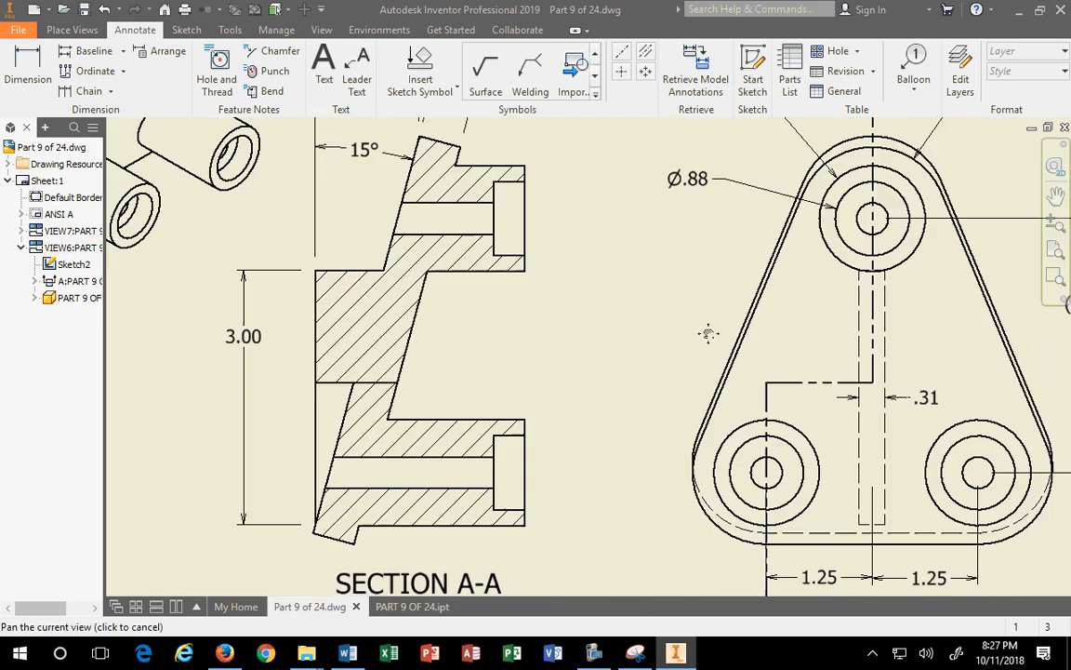
scroll(554, 310, up, 1)
scroll(741, 395, up, 2)
scroll(735, 391, down, 5)
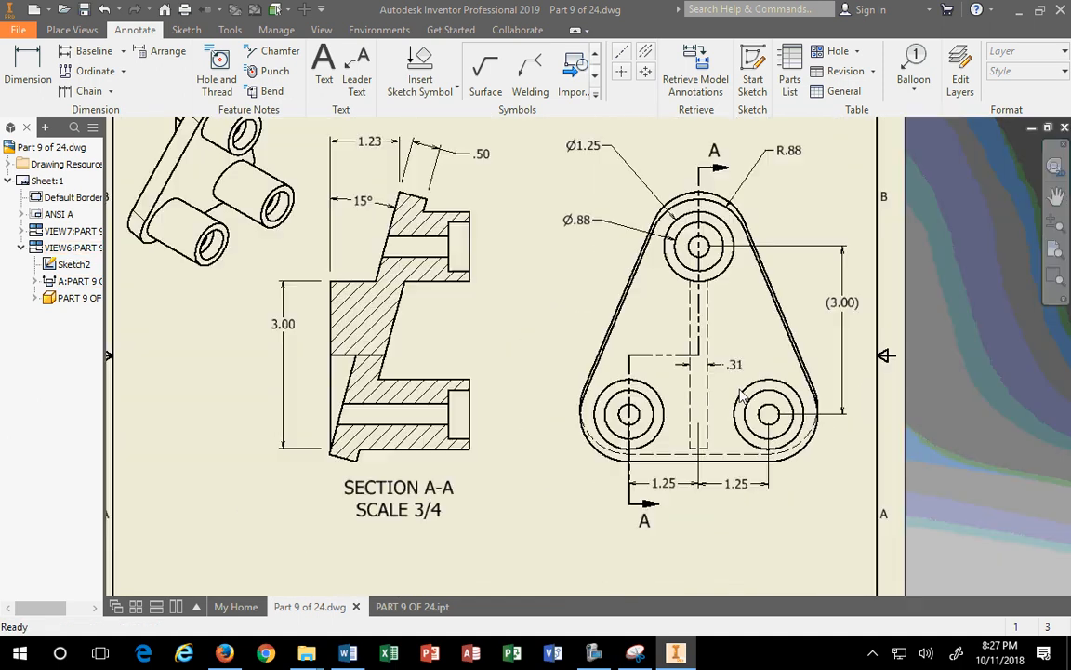
scroll(733, 389, up, 2)
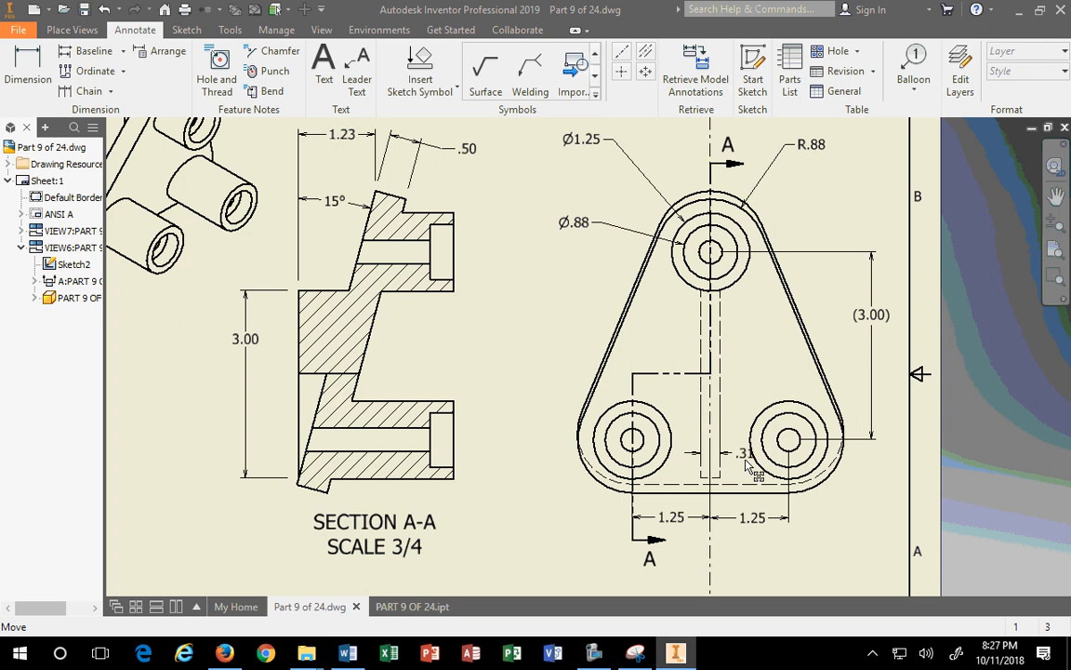
drag(741, 455, 749, 399)
click(527, 395)
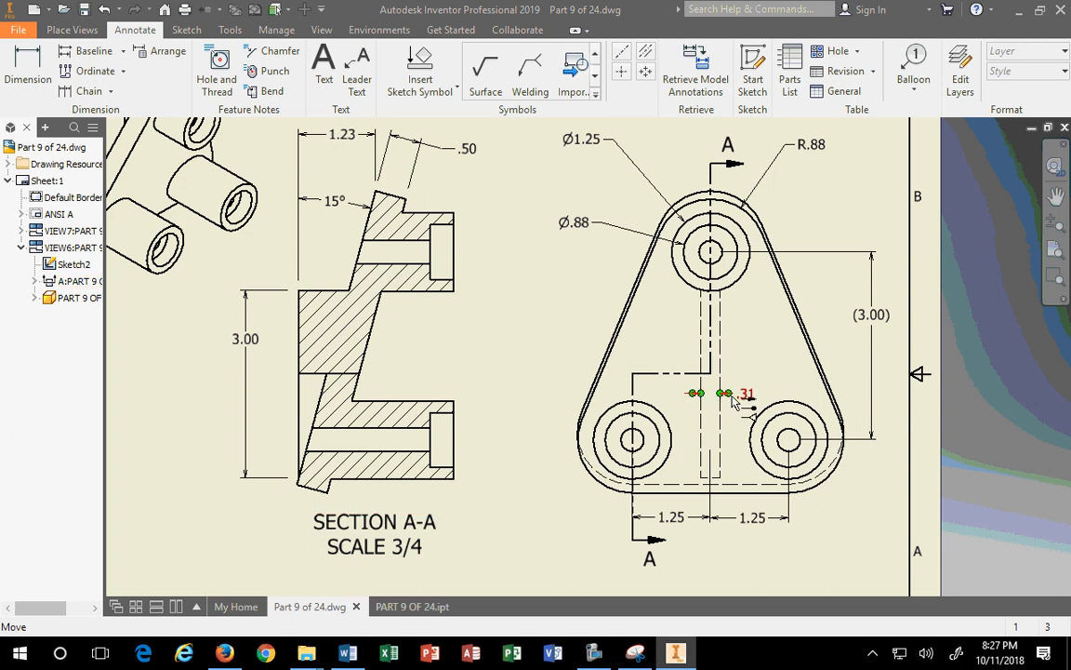
mouse_move(747, 395)
mouse_down()
mouse_move(771, 392)
mouse_move(752, 384)
mouse_up()
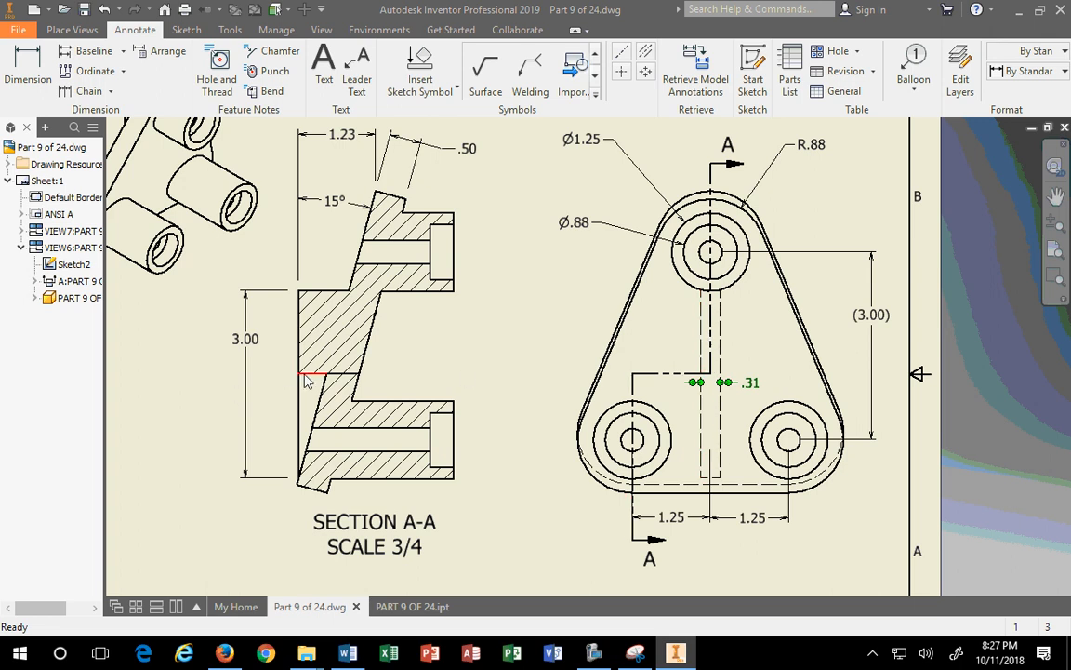
scroll(303, 428, up, 3)
scroll(322, 439, down, 4)
scroll(472, 416, up, 3)
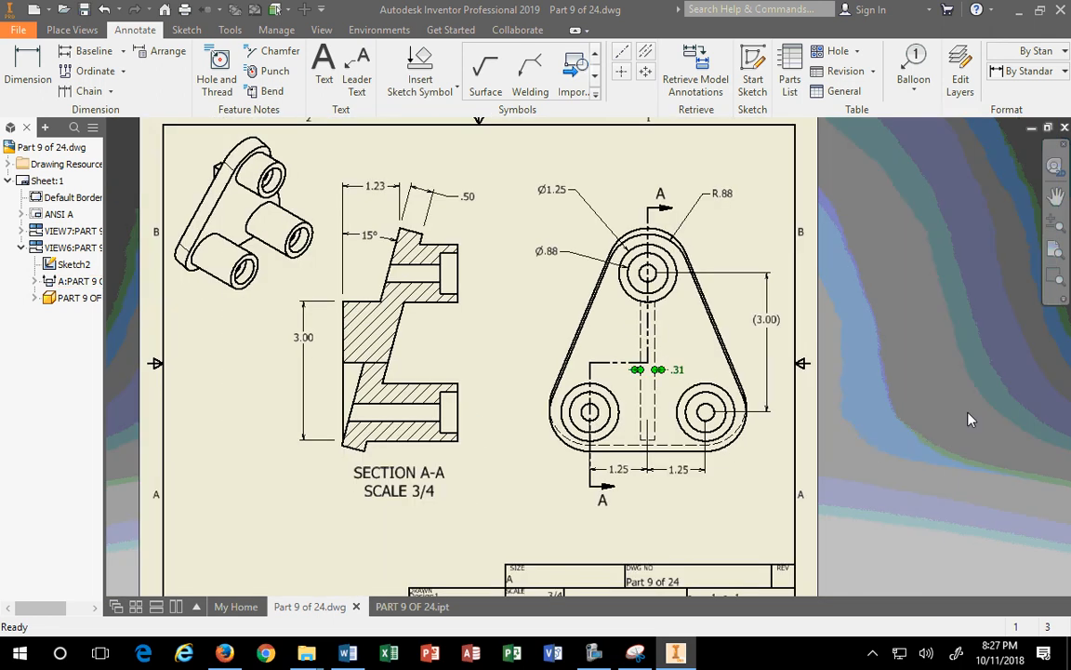
click(969, 419)
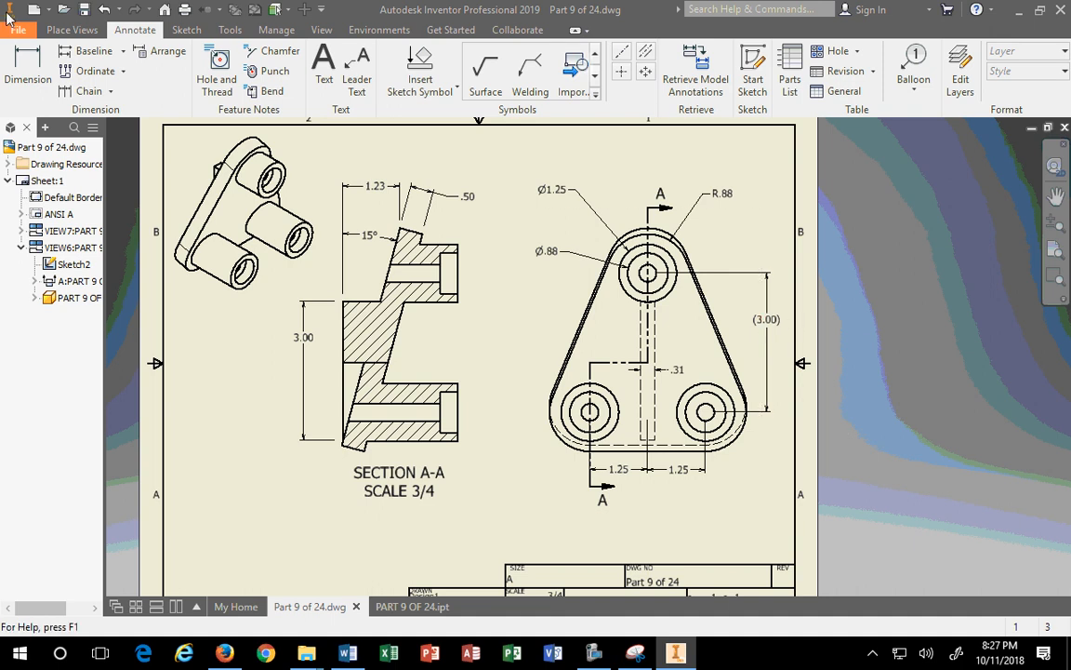
Step: Project a rear view of the plate from Section A-A and place it on the side opposite the front view
click(75, 30)
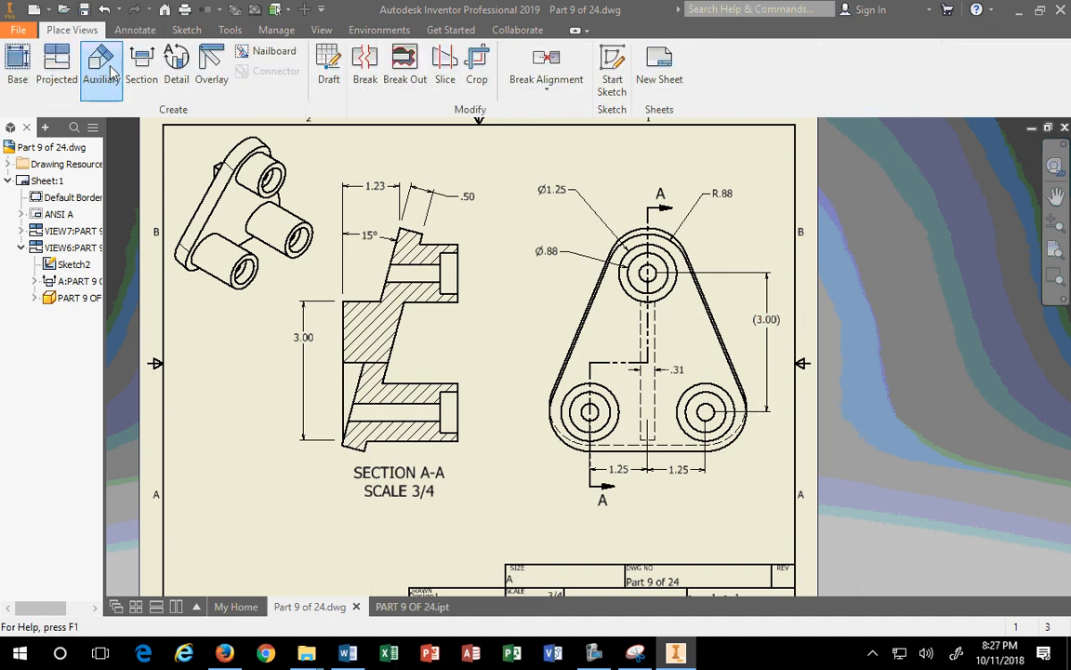
click(97, 70)
click(58, 61)
click(306, 358)
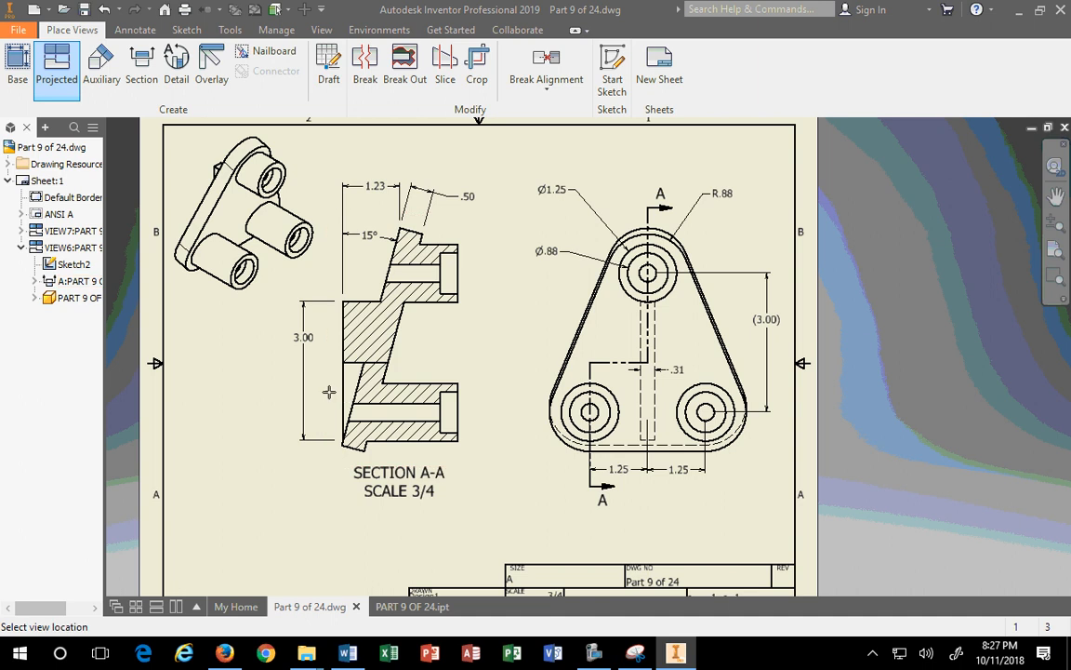
middle_drag(235, 383, 495, 343)
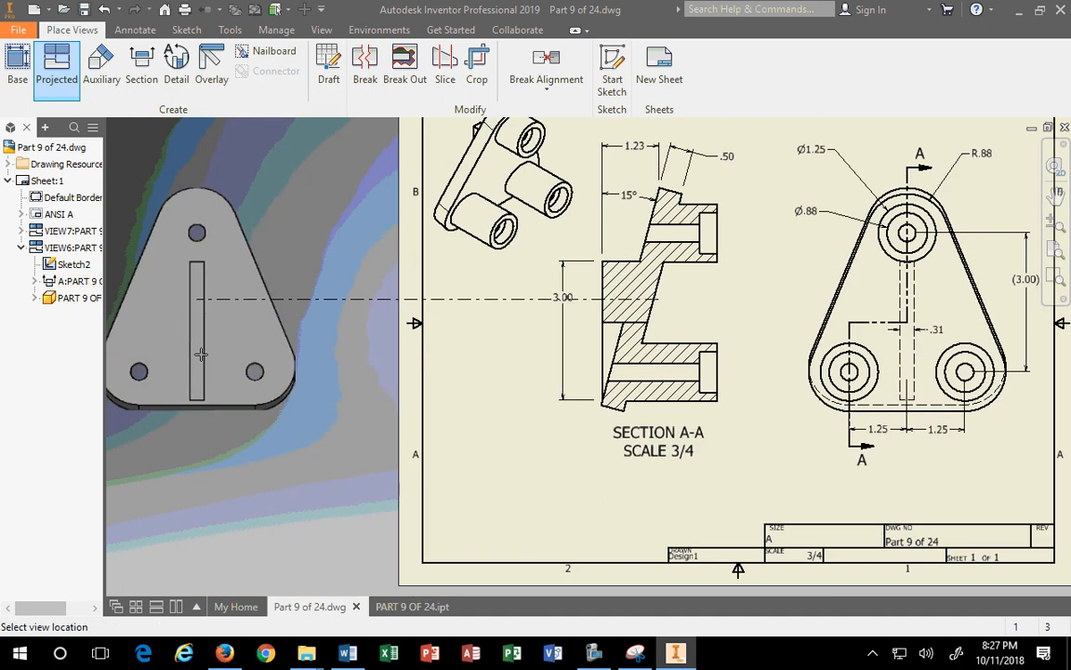
click(326, 372)
right_click(309, 372)
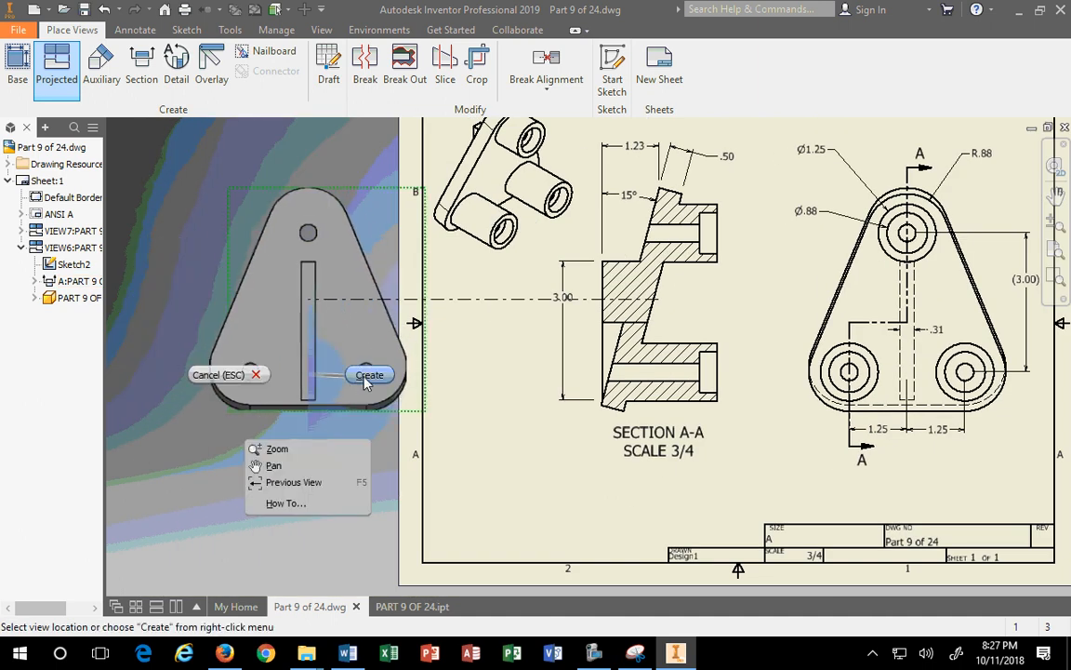
click(368, 376)
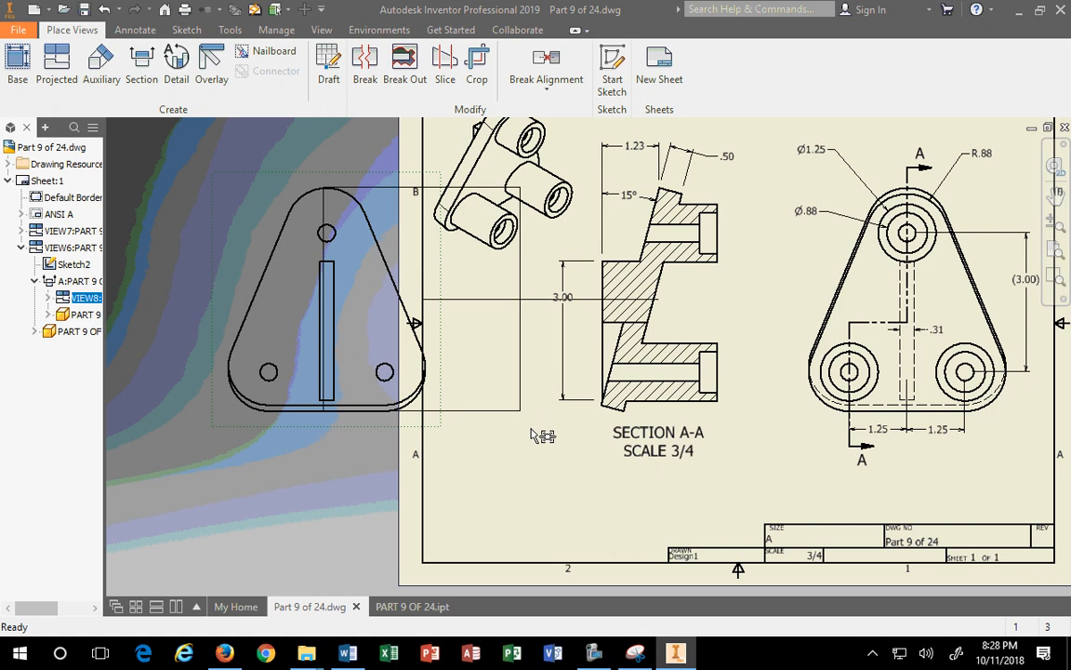
drag(531, 428, 475, 429)
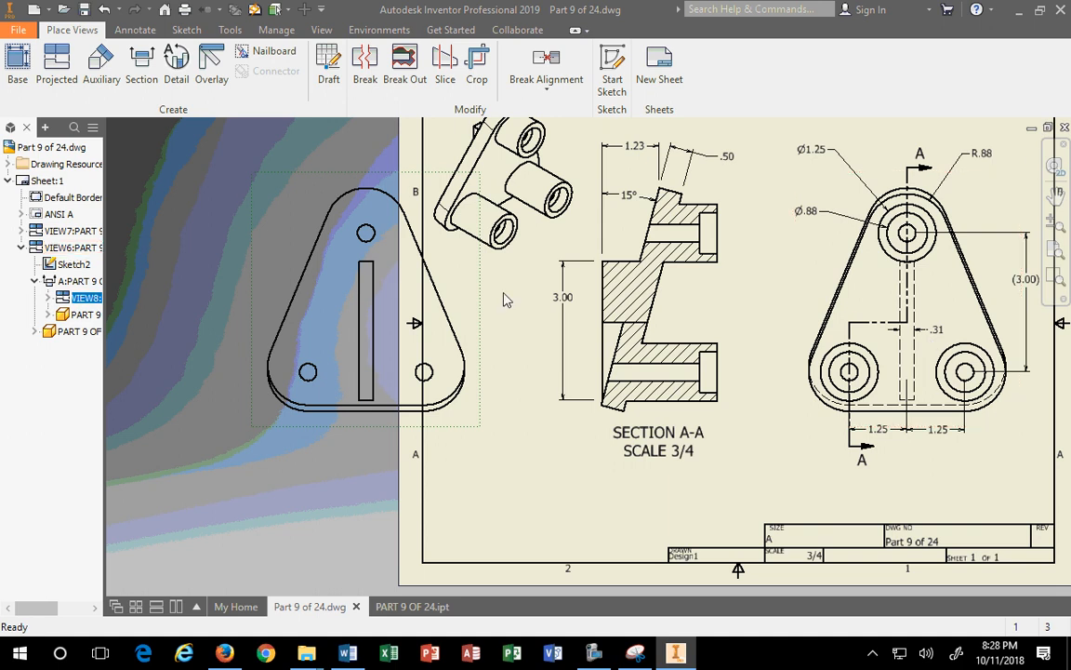
Step: Delete the rear view projected from Section A-A
key(Delete)
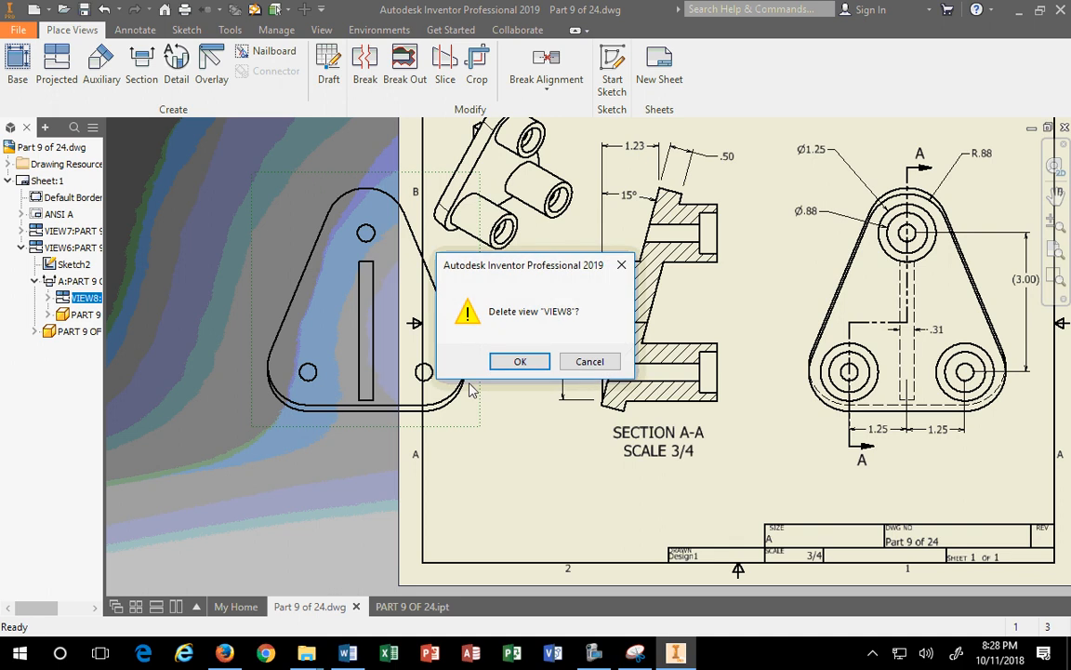
click(520, 362)
scroll(528, 397, down, 2)
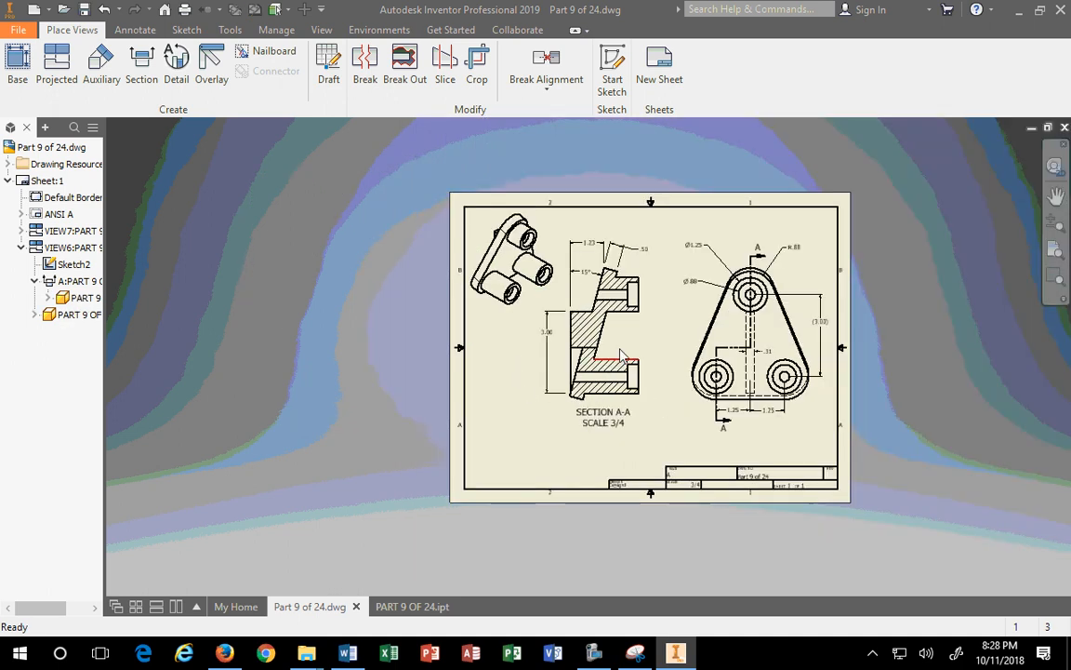
Step: Move the Section A-A view slightly closer to the front view
mouse_move(648, 330)
mouse_down()
mouse_move(677, 326)
mouse_move(667, 329)
mouse_up()
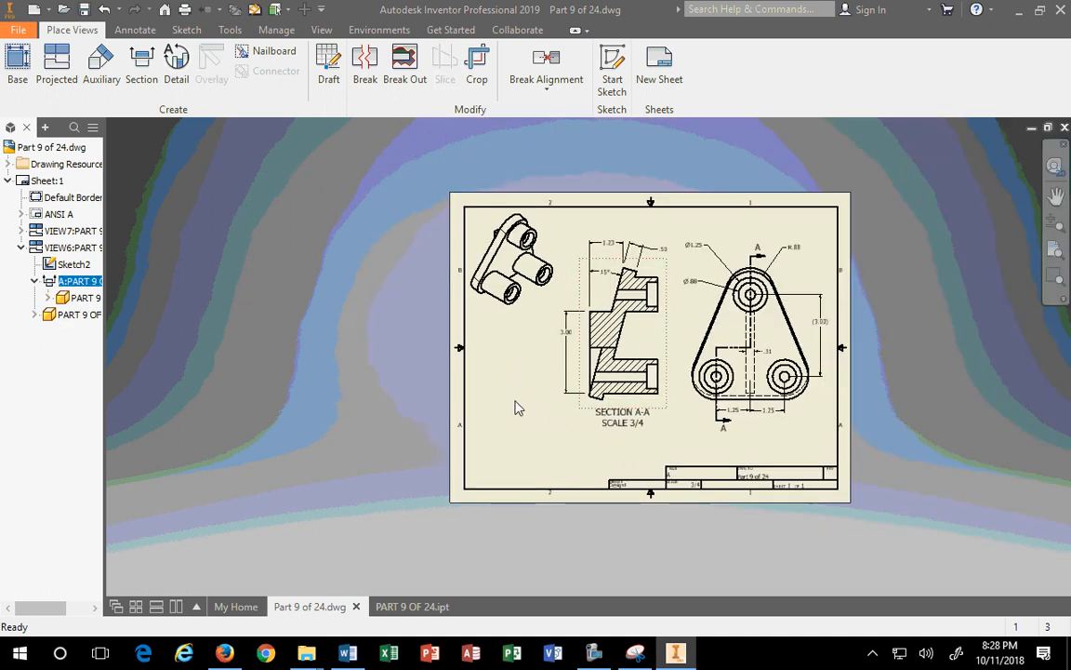
scroll(518, 409, down, 2)
scroll(523, 405, up, 3)
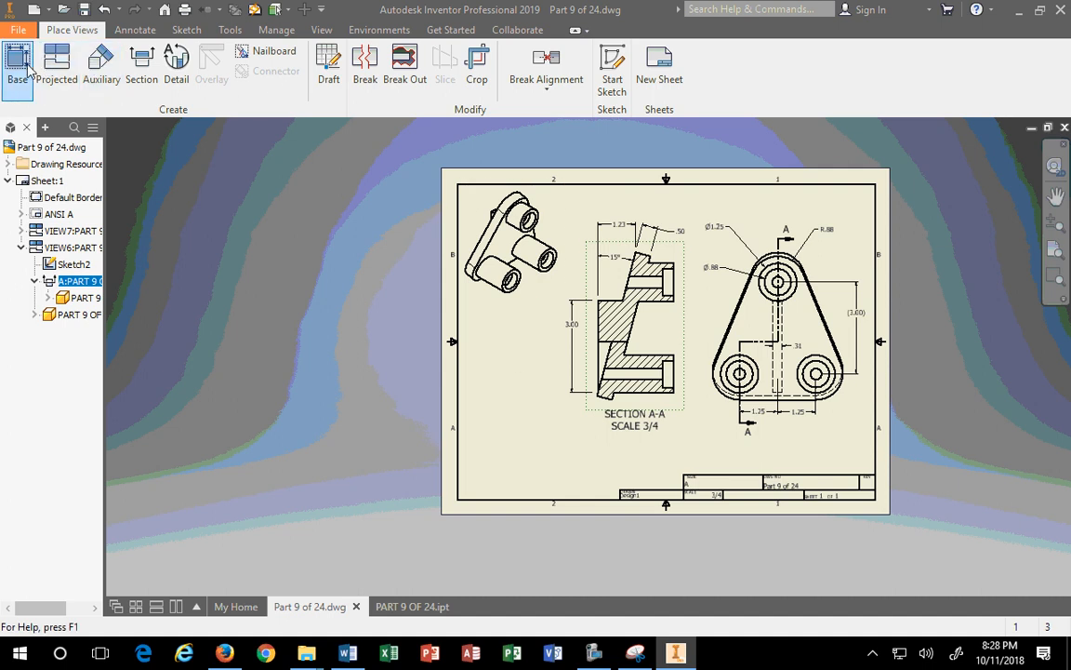
Step: Project an isometric view from Section A-A and move it onto the sheet below the existing isometric view
click(57, 67)
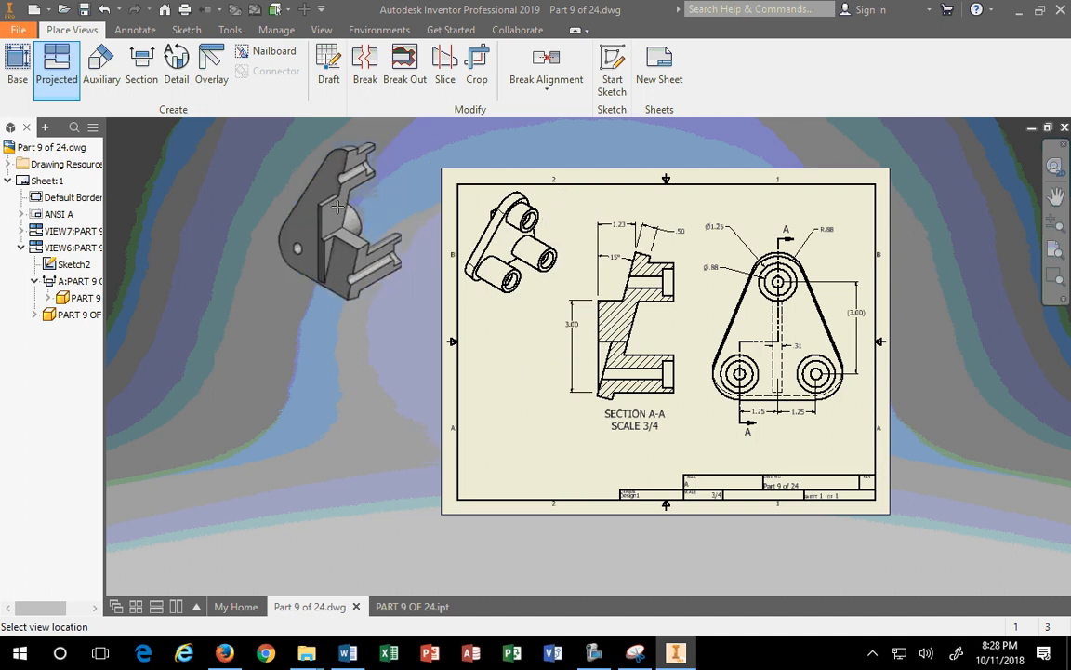
click(331, 246)
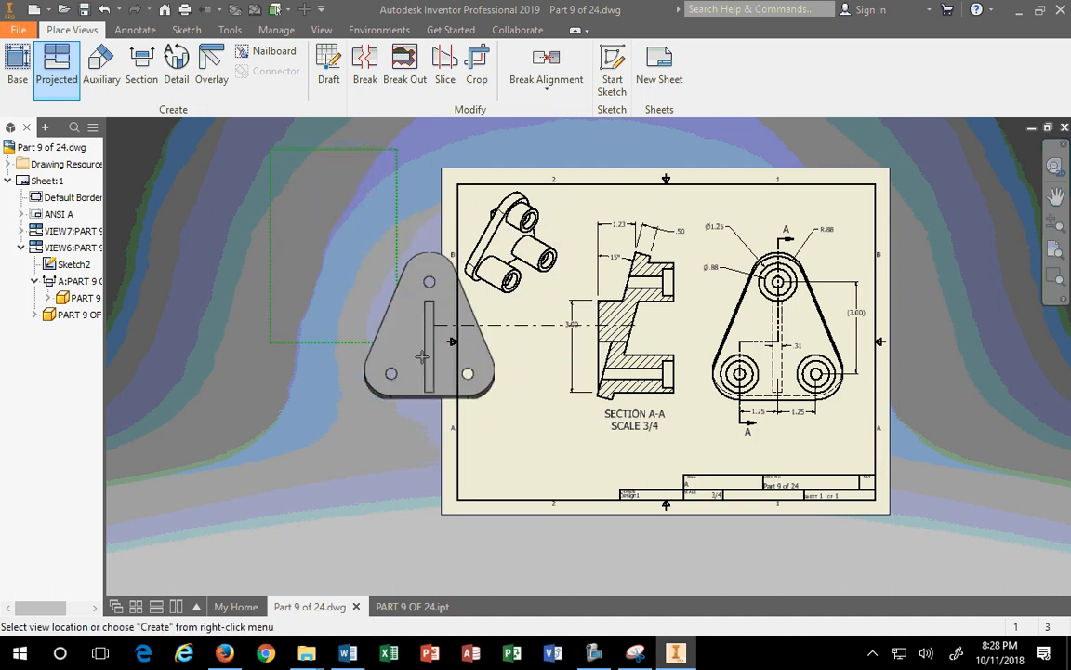
right_click(319, 255)
click(381, 254)
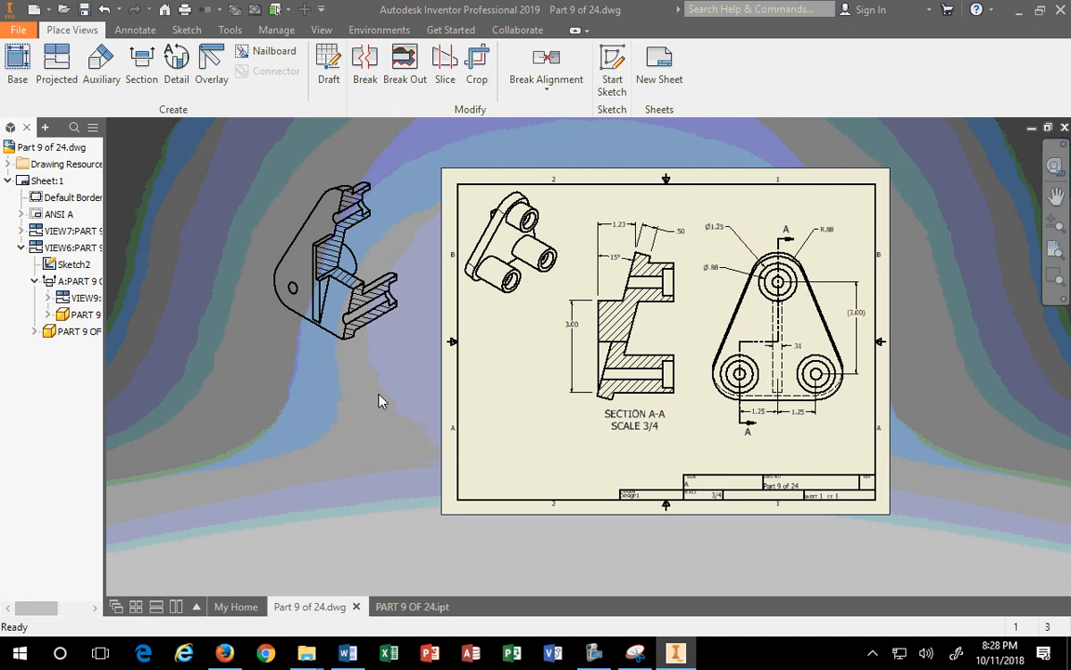
drag(396, 349, 570, 500)
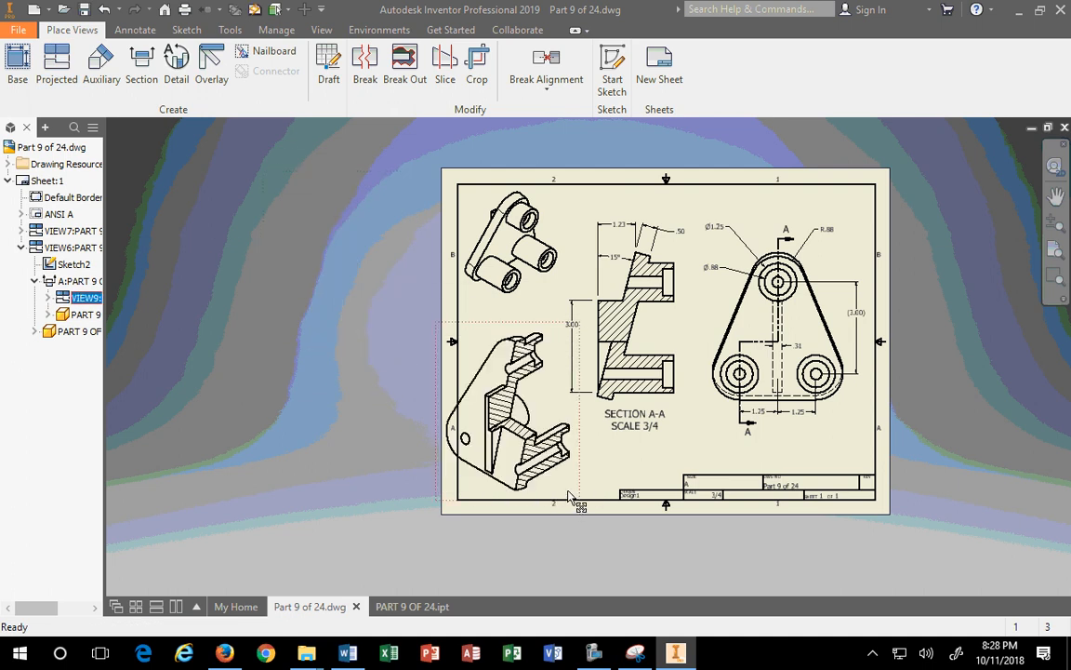
Step: Delete the sectioned isometric view projected from Section A-A
key(Delete)
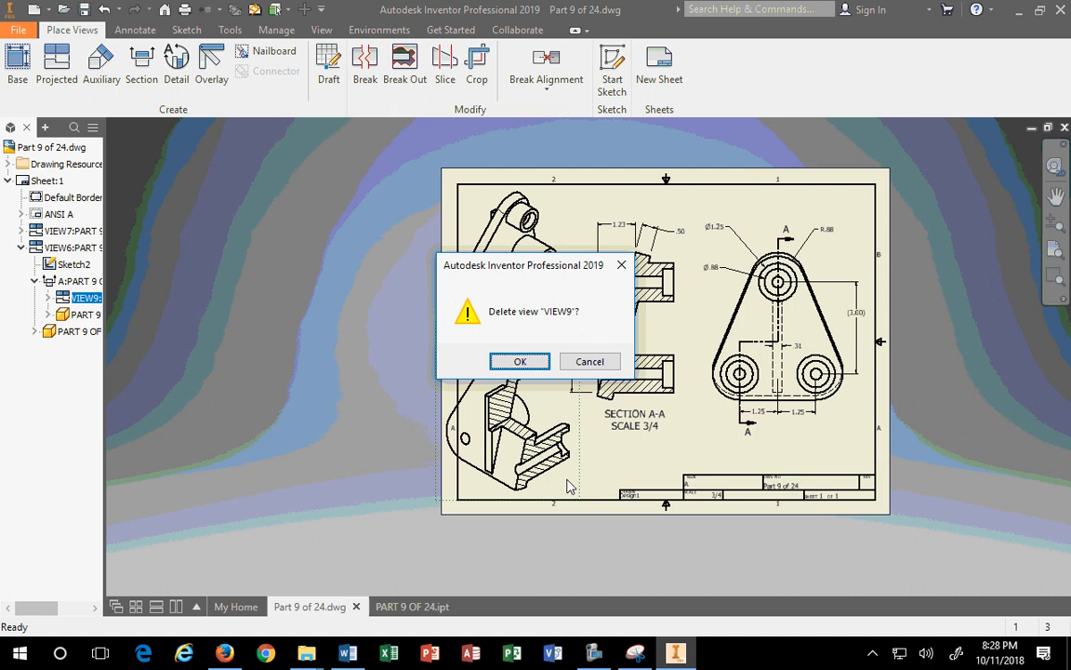
click(514, 365)
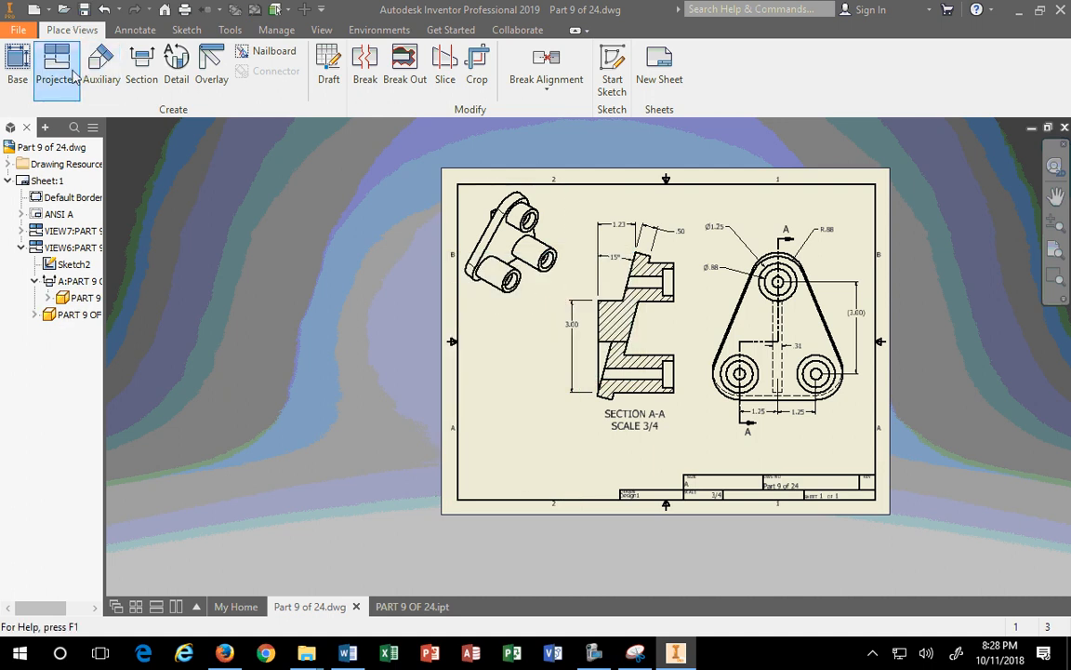
click(55, 67)
click(651, 373)
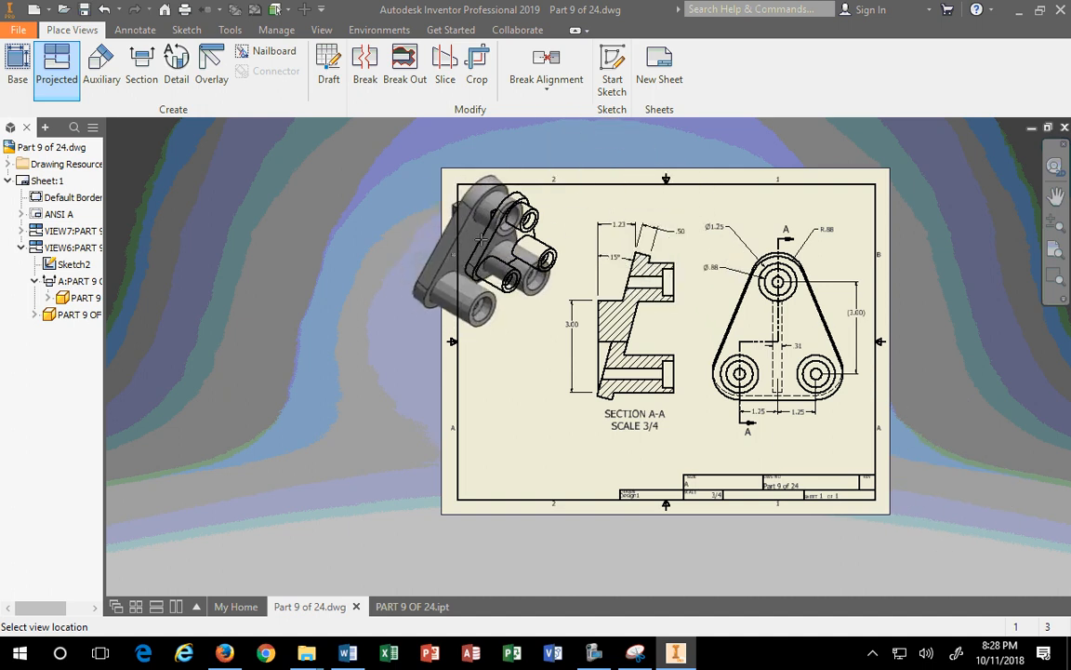
click(481, 240)
Step: Project a view showing the part's back from the existing isometric view and place it beside the sheet
click(51, 76)
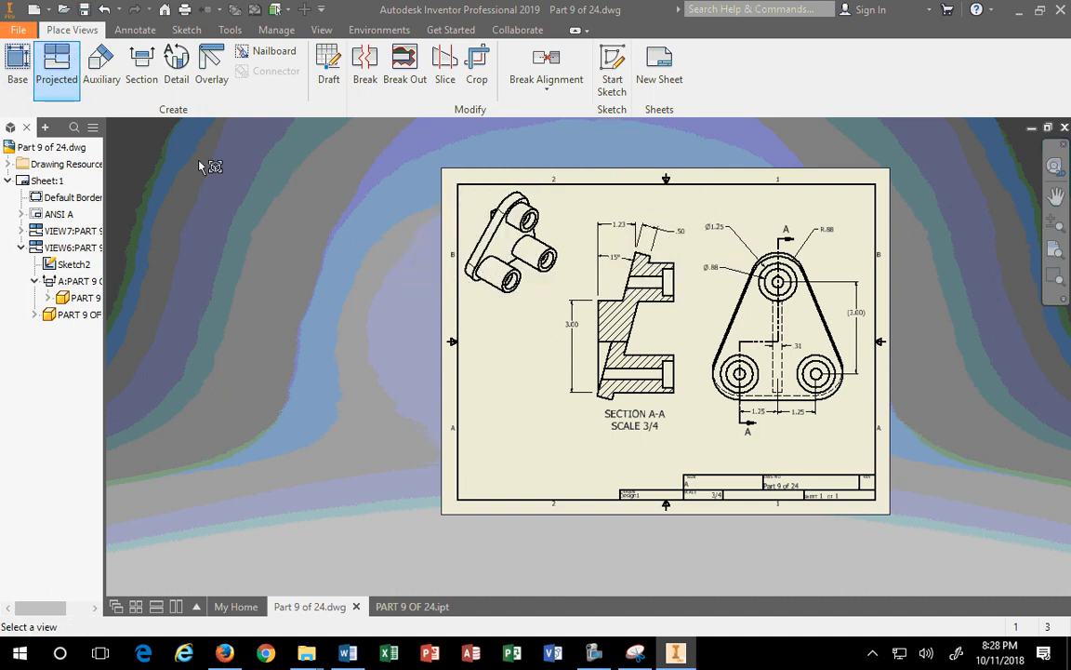
click(468, 303)
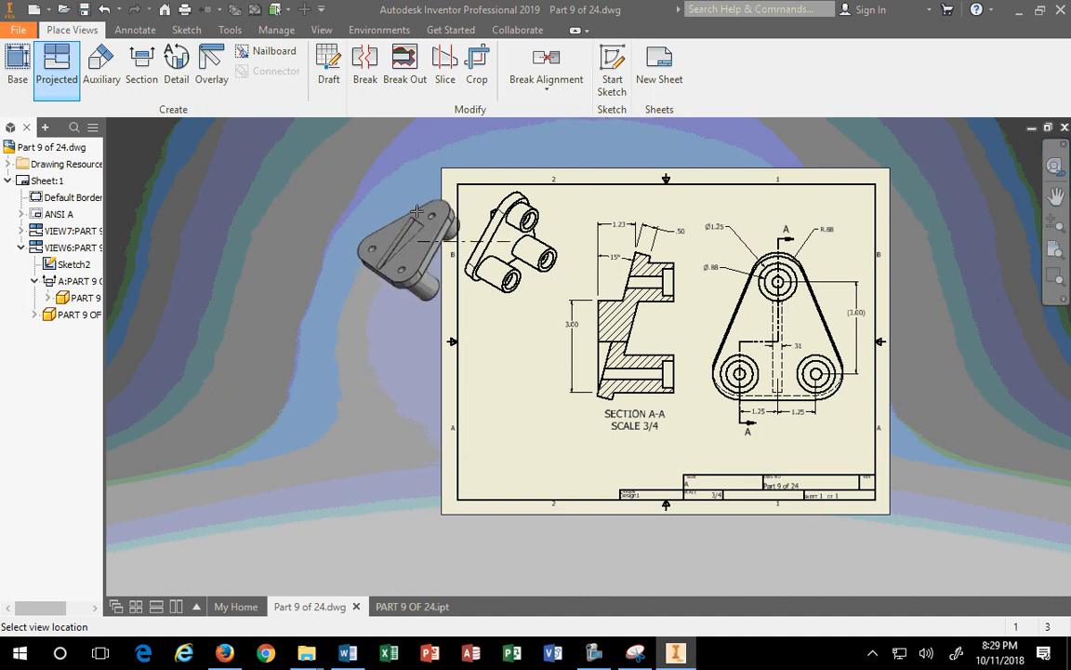
click(418, 214)
right_click(386, 235)
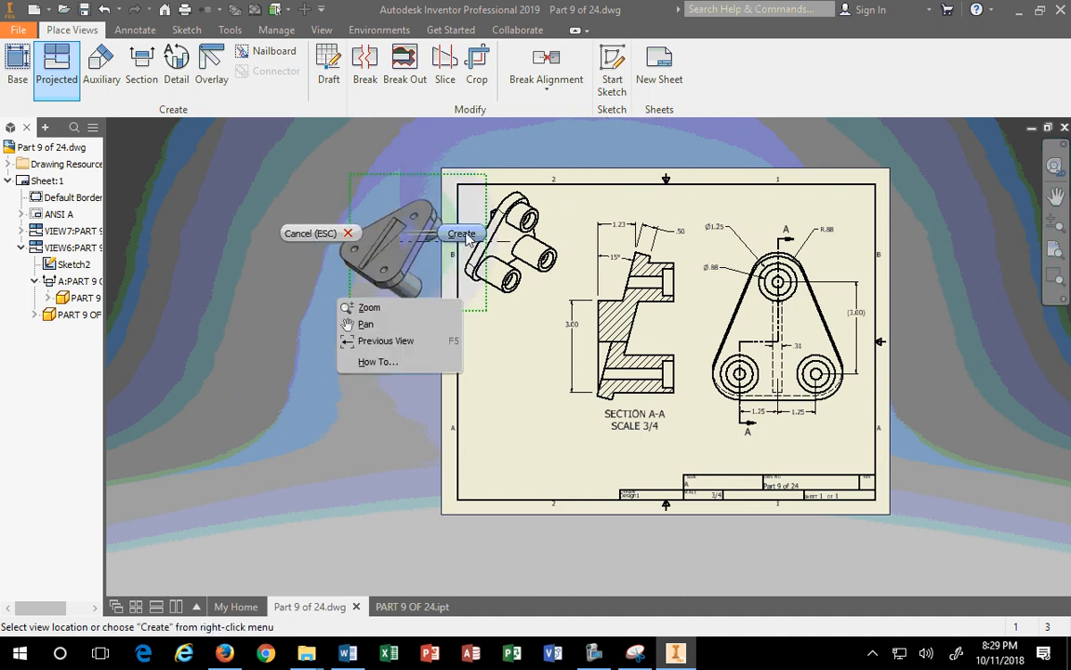
click(465, 238)
Step: Move the isometric view off the sheet and its projected back view into the sheet's lower-left corner
drag(408, 306, 511, 468)
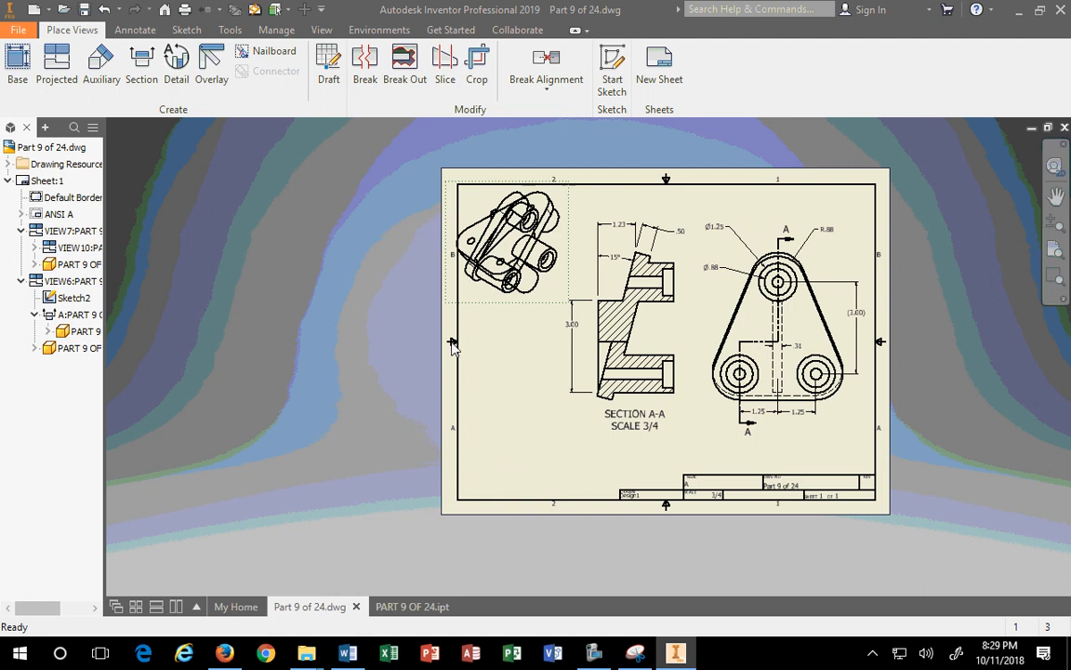
drag(471, 304, 317, 485)
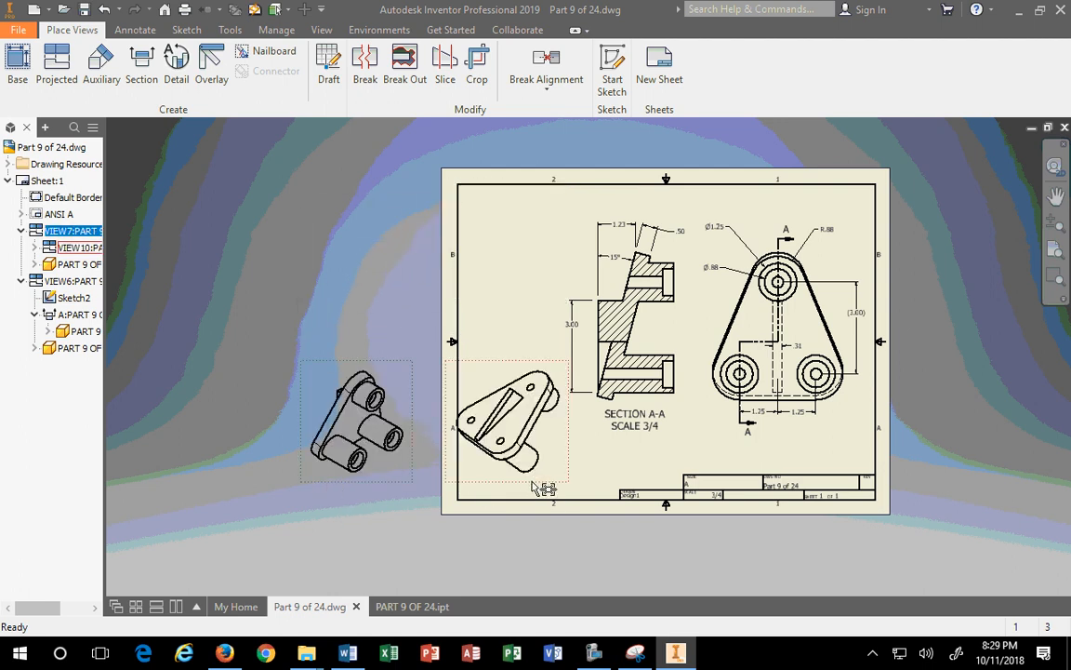
drag(533, 480, 573, 499)
drag(484, 482, 486, 502)
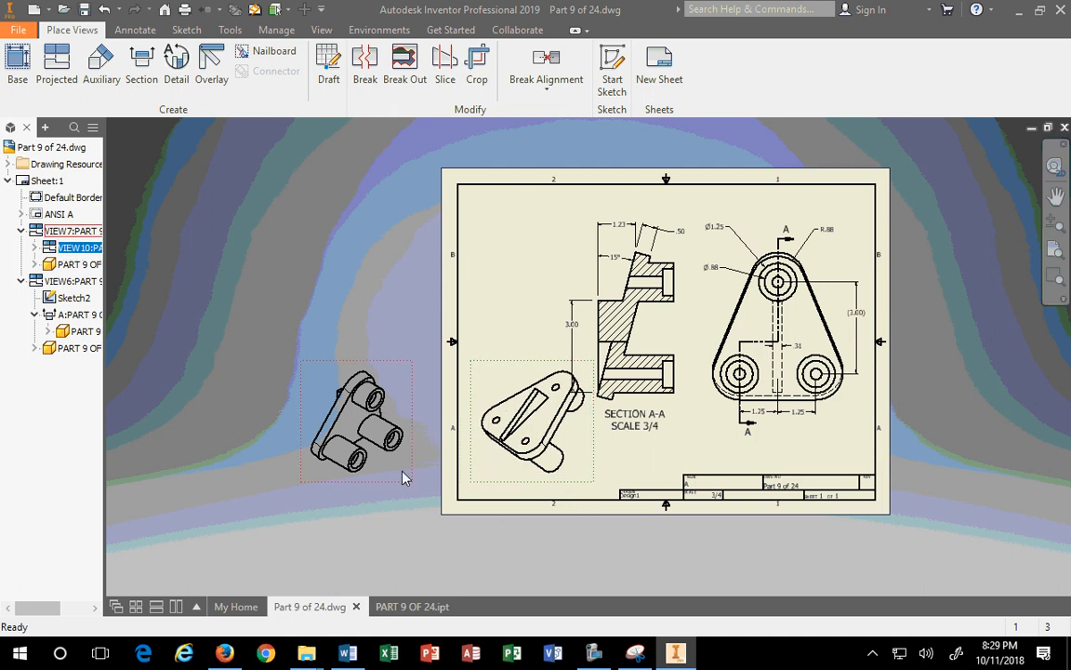
drag(380, 483, 373, 504)
mouse_move(557, 445)
mouse_down()
mouse_move(538, 445)
mouse_move(569, 445)
mouse_up()
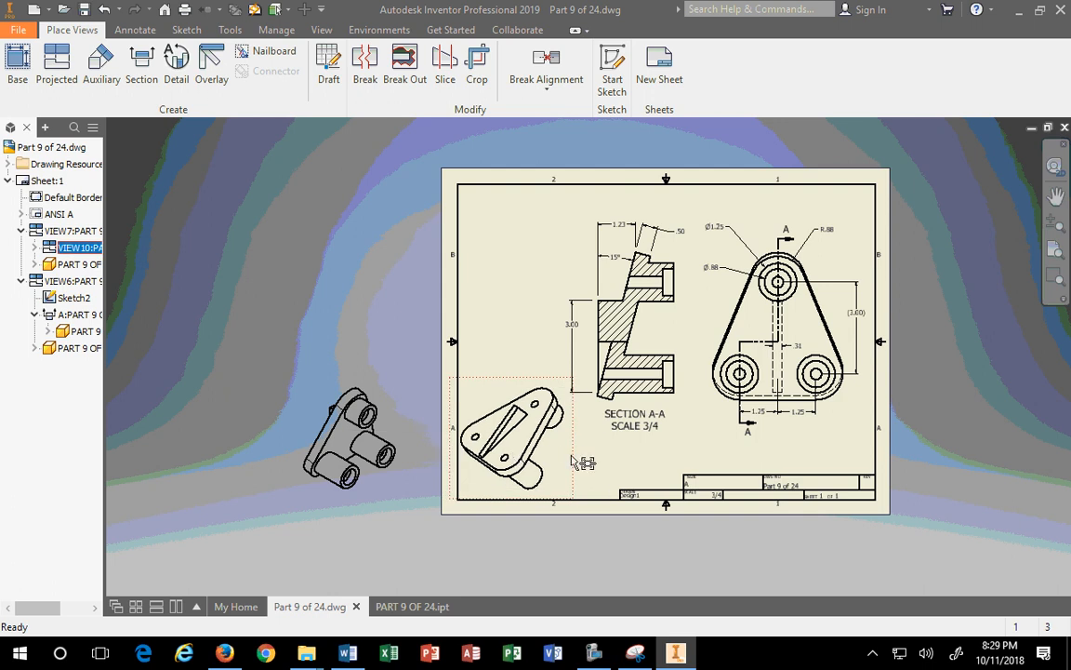
Step: Delete the back view projected from the isometric view and return the isometric view to the sheet's upper-left corner
key(Delete)
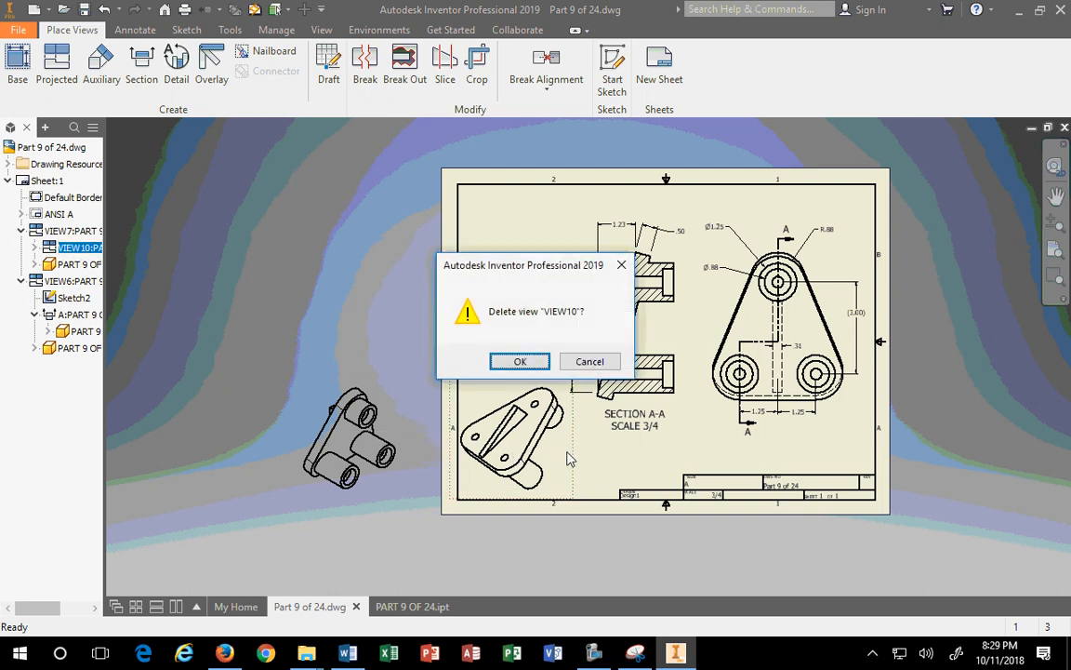
click(517, 362)
drag(407, 426, 565, 226)
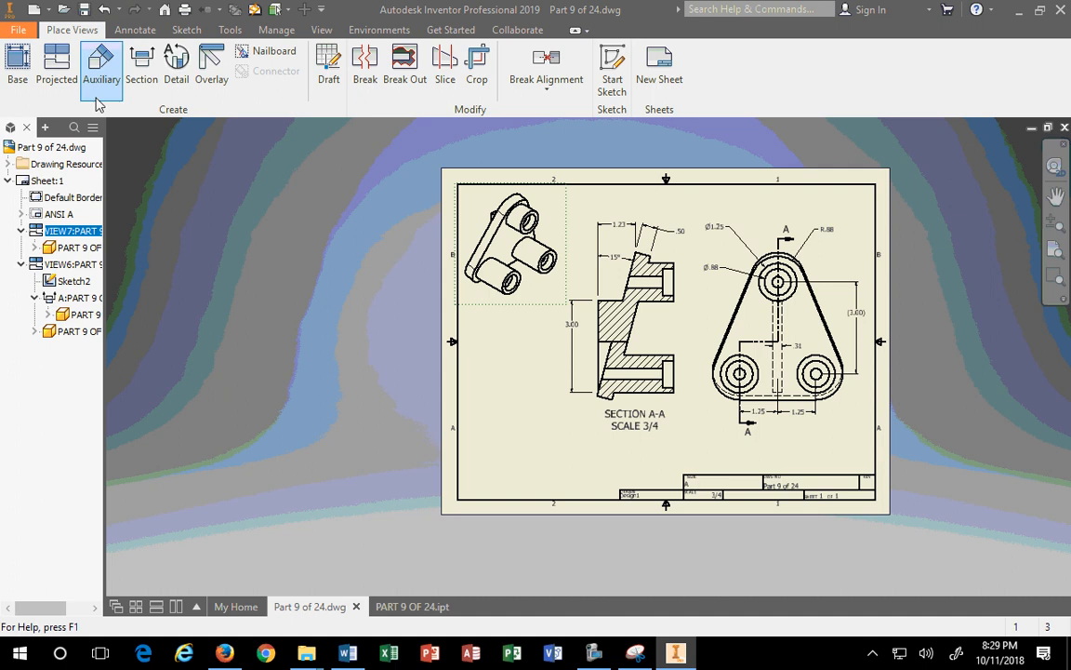
Step: Project a side view from the front view and place it just outside the sheet's right edge
click(57, 65)
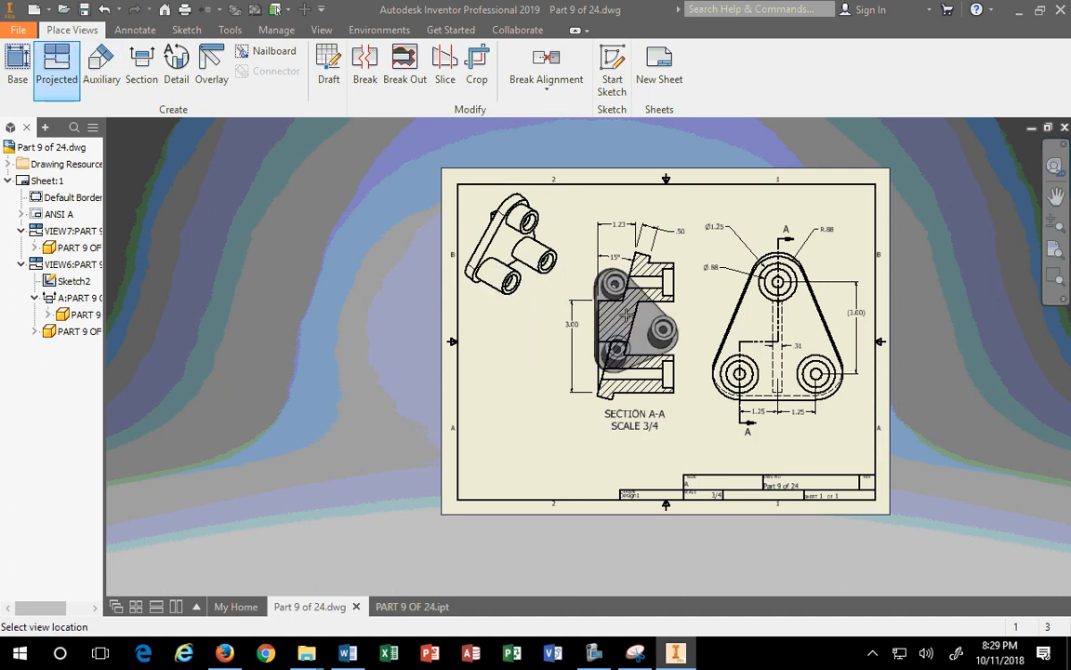
key(Escape)
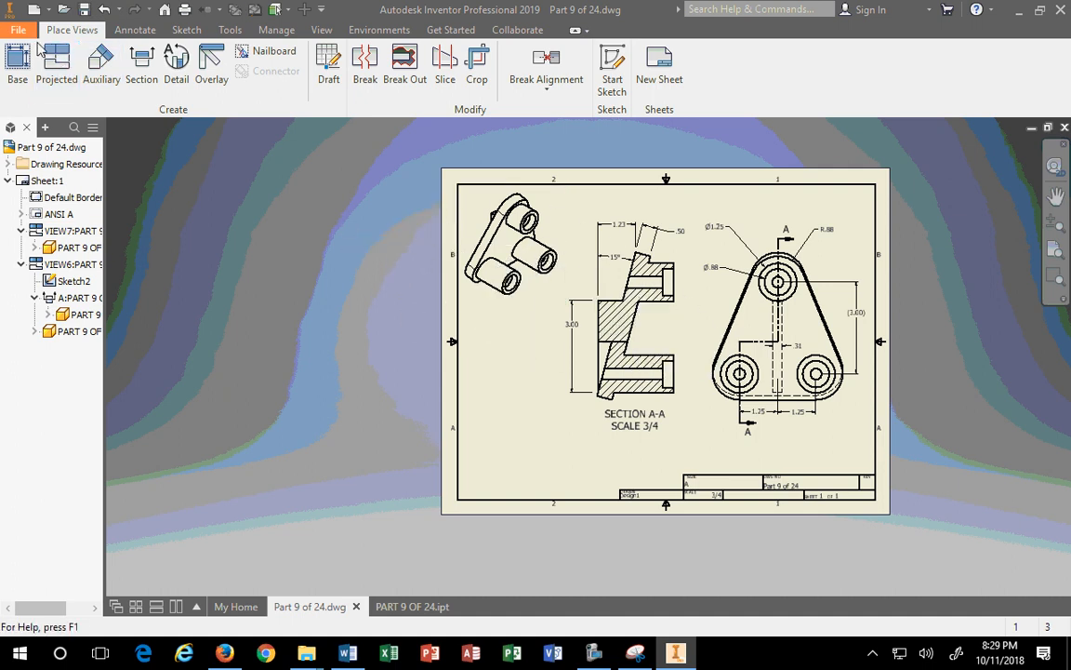
click(57, 65)
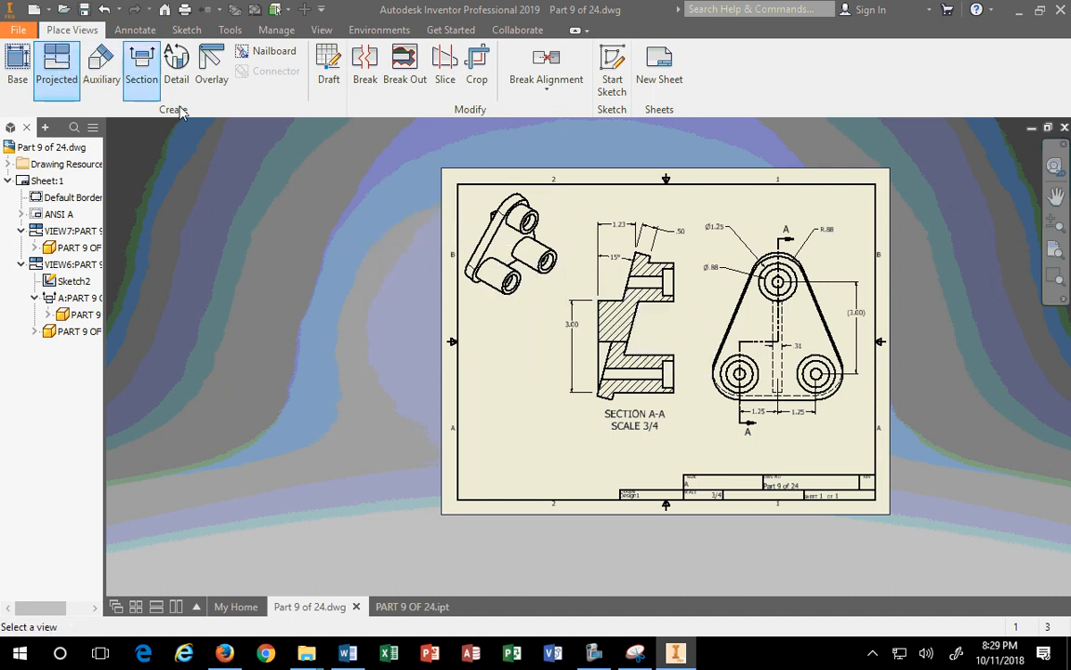
click(835, 261)
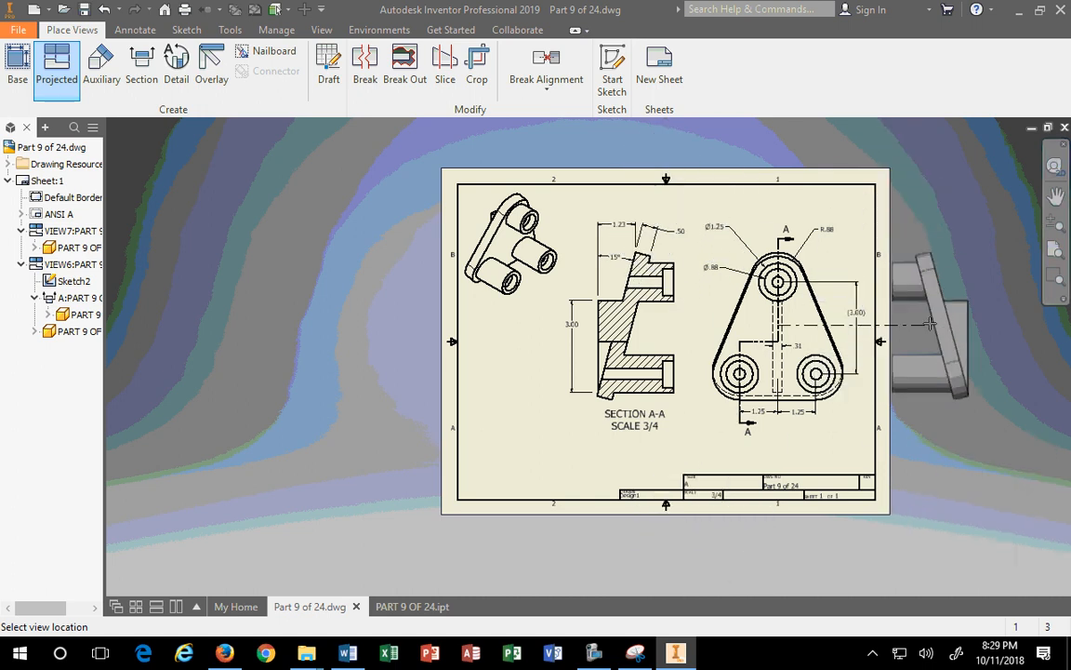
click(930, 339)
right_click(979, 353)
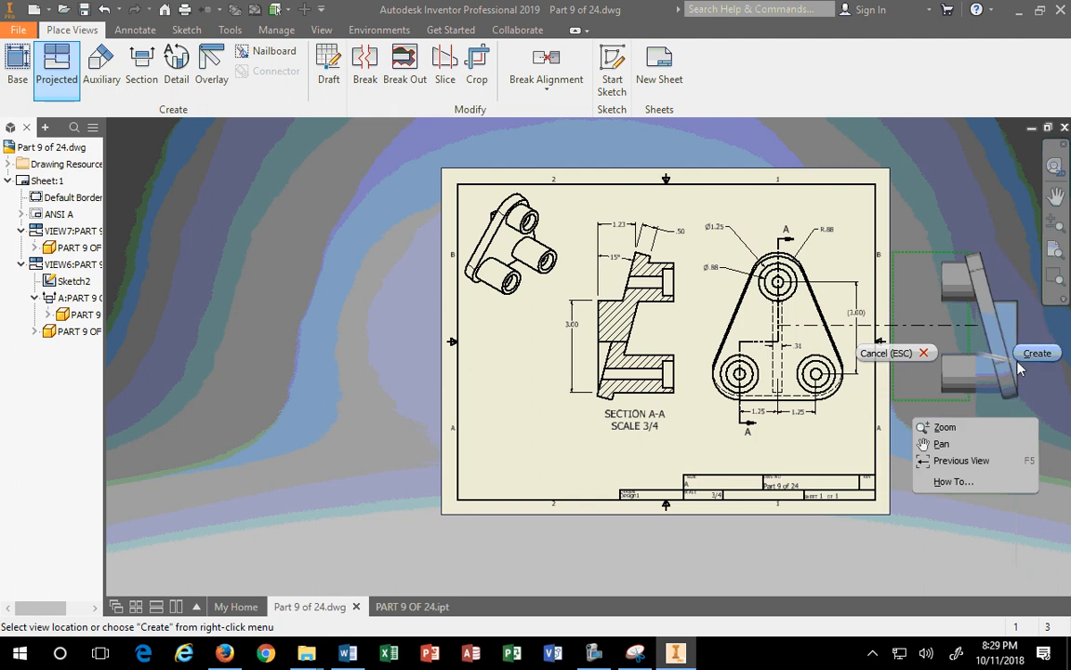
click(1033, 354)
middle_drag(989, 338, 623, 306)
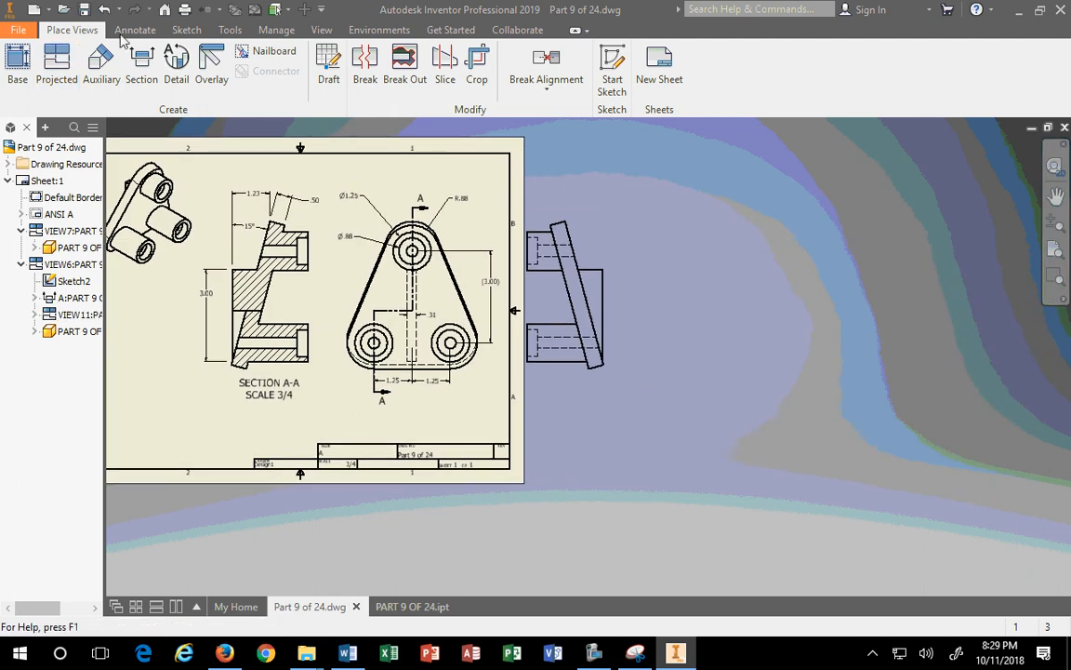
Step: Project an isometric view showing the part's back and rib from the new side view and place it beyond the sheet
click(57, 65)
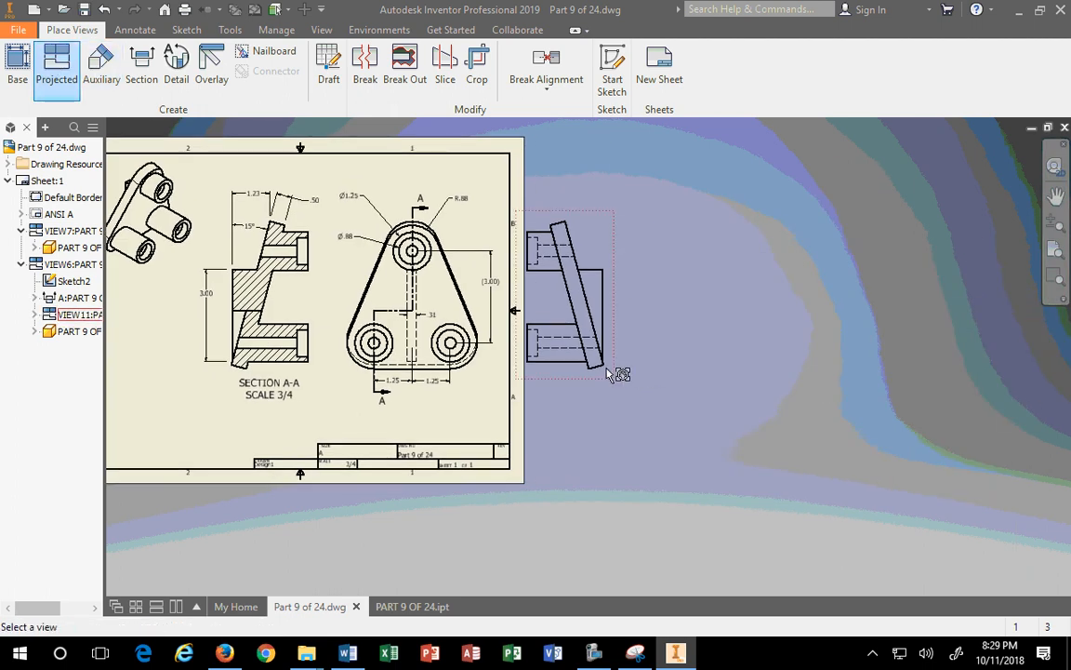
click(586, 353)
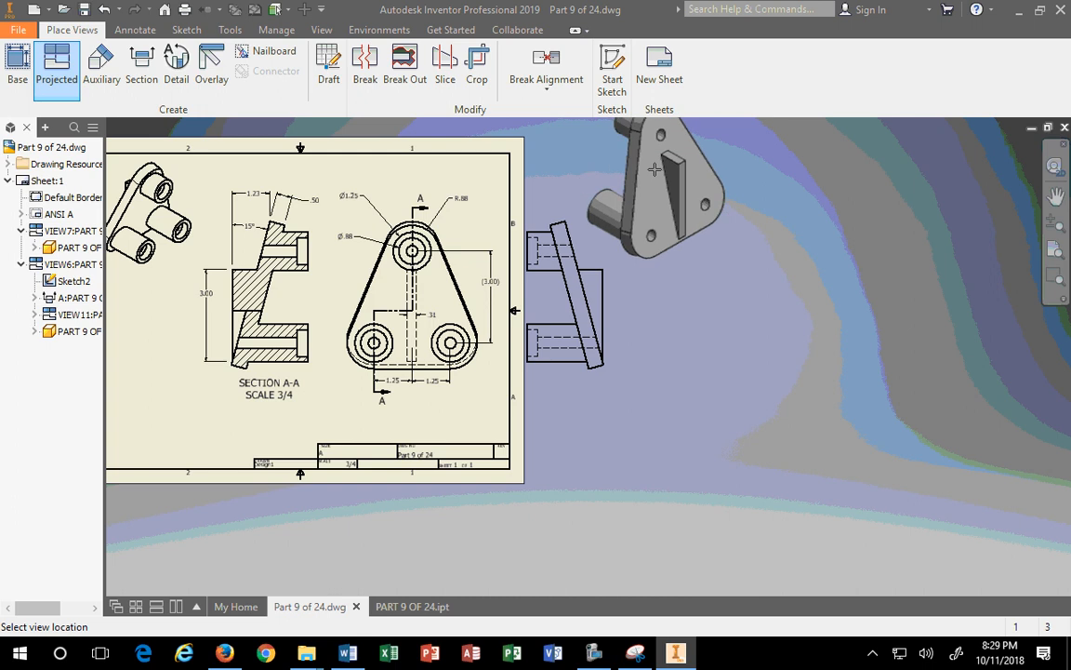
click(658, 194)
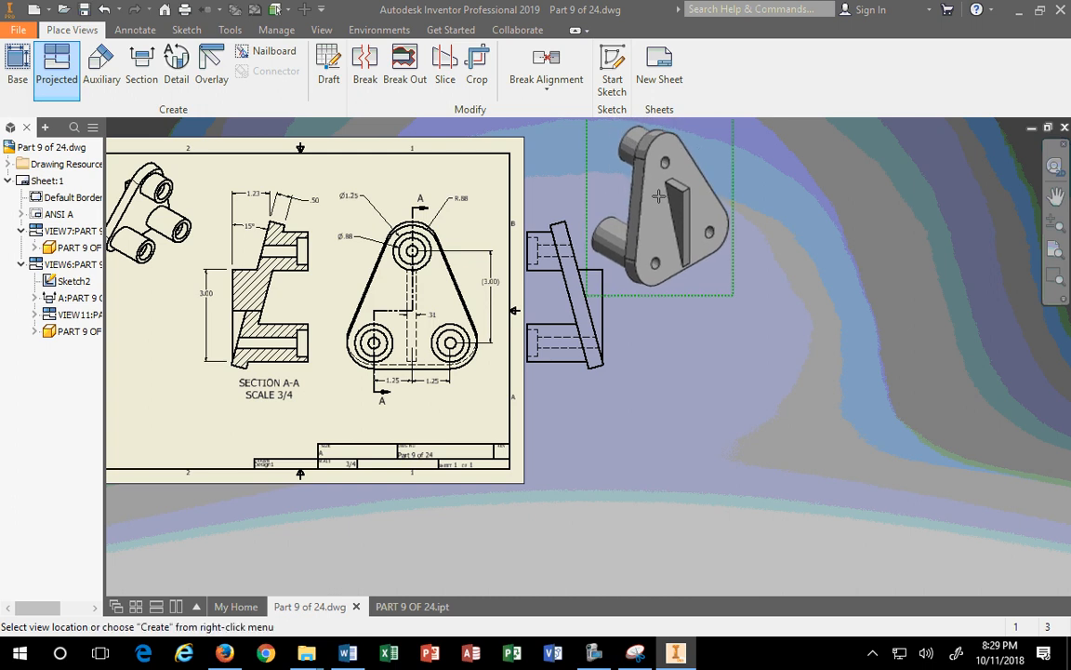
right_click(642, 196)
click(717, 196)
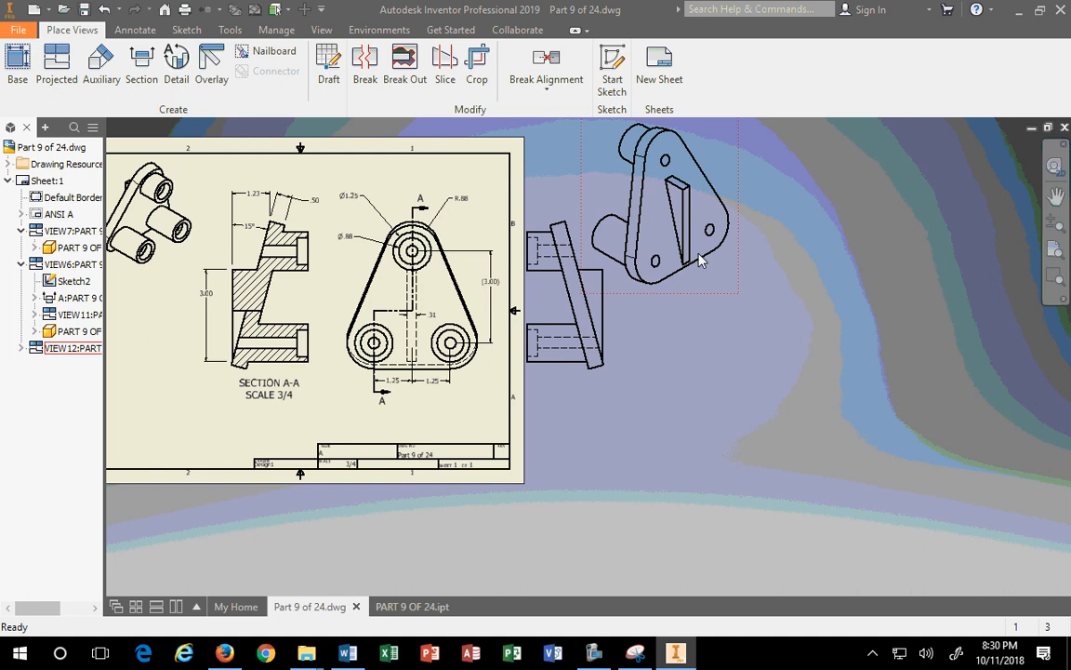
Step: Delete the side view outside the sheet while keeping the back isometric view
click(613, 319)
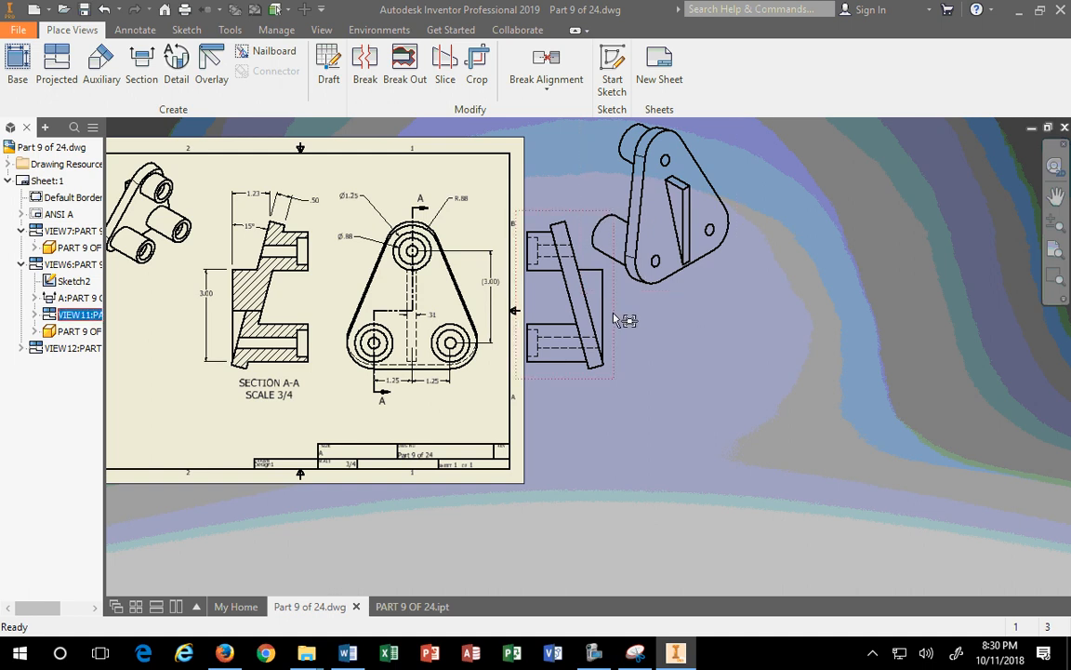
key(Delete)
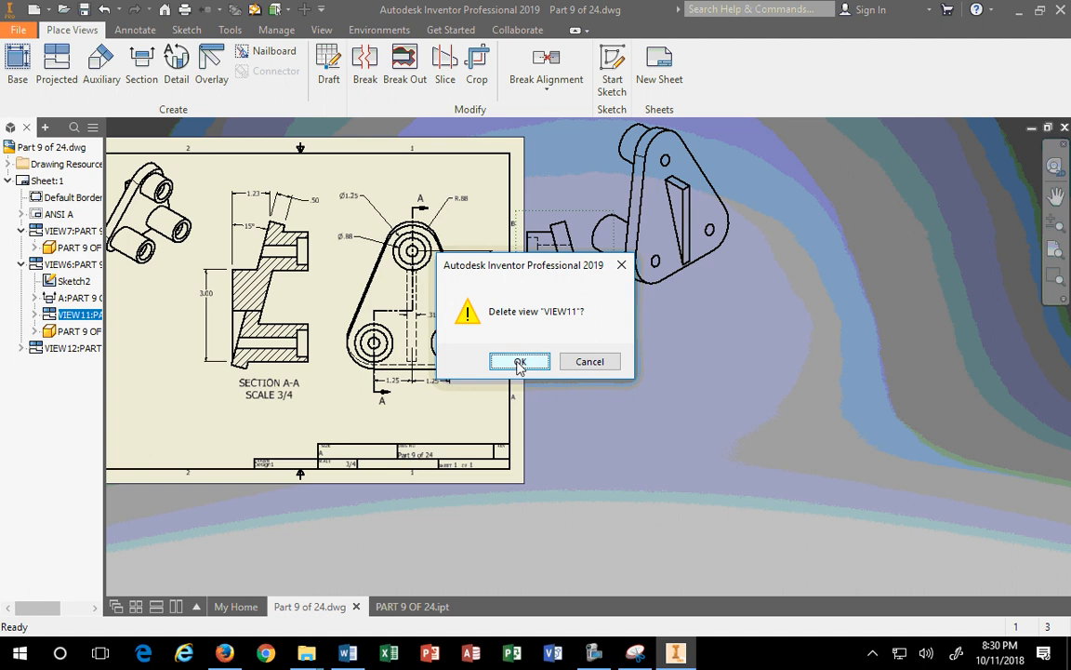
click(520, 361)
Step: Set the back isometric view's scale to 1 / 2 and move it onto the sheet below the existing isometric view
click(698, 296)
drag(693, 305, 683, 370)
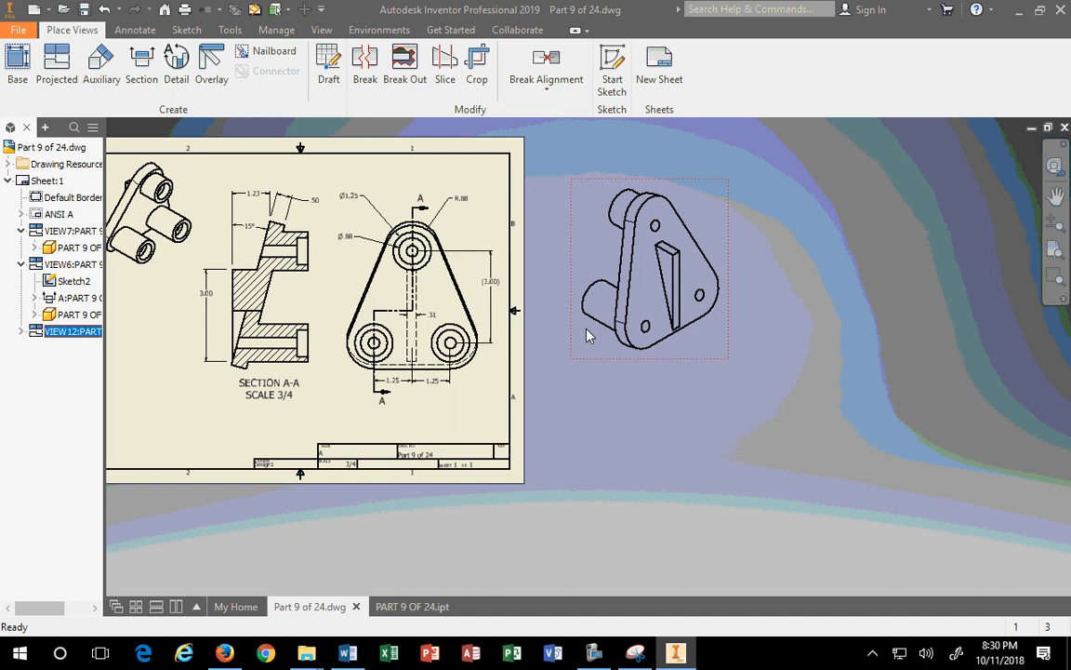
double_click(588, 341)
click(836, 306)
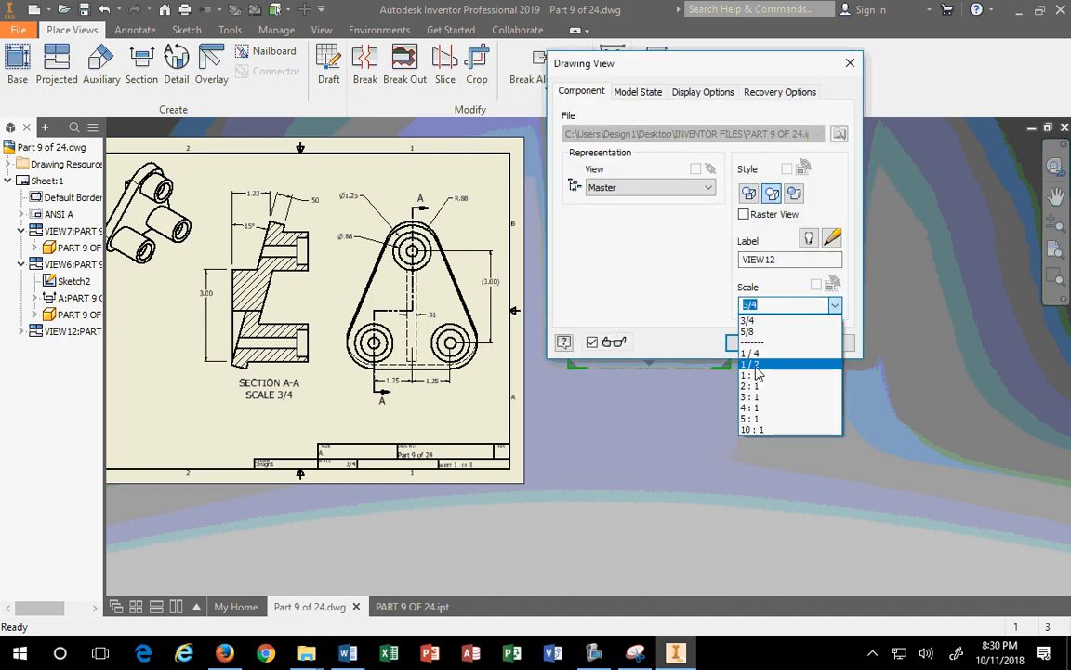
click(757, 365)
click(755, 342)
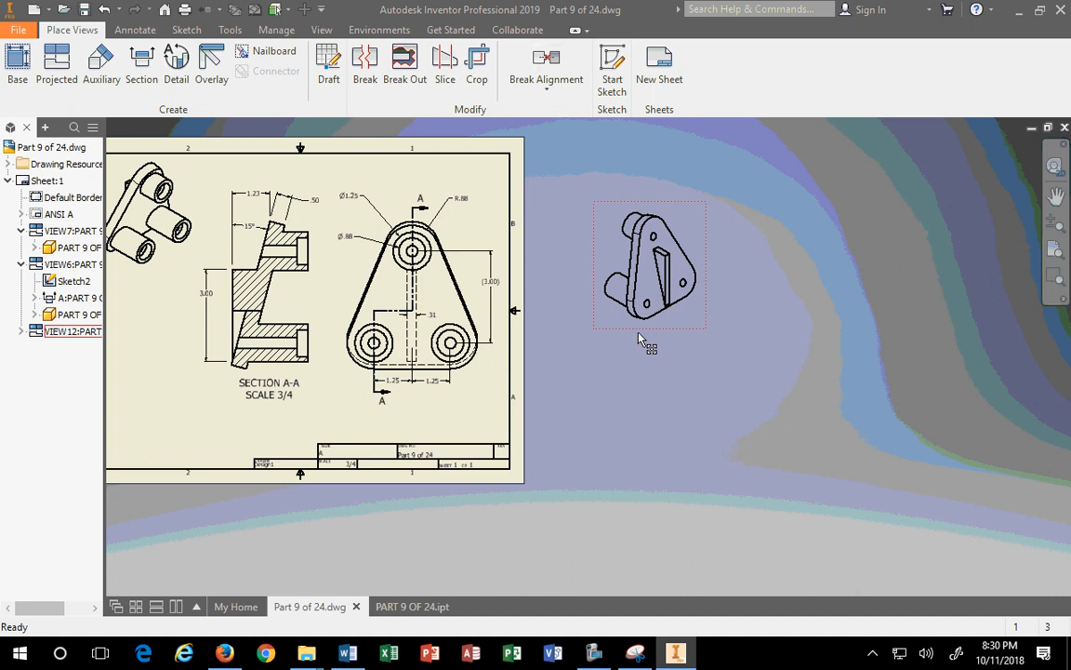
drag(642, 342, 160, 409)
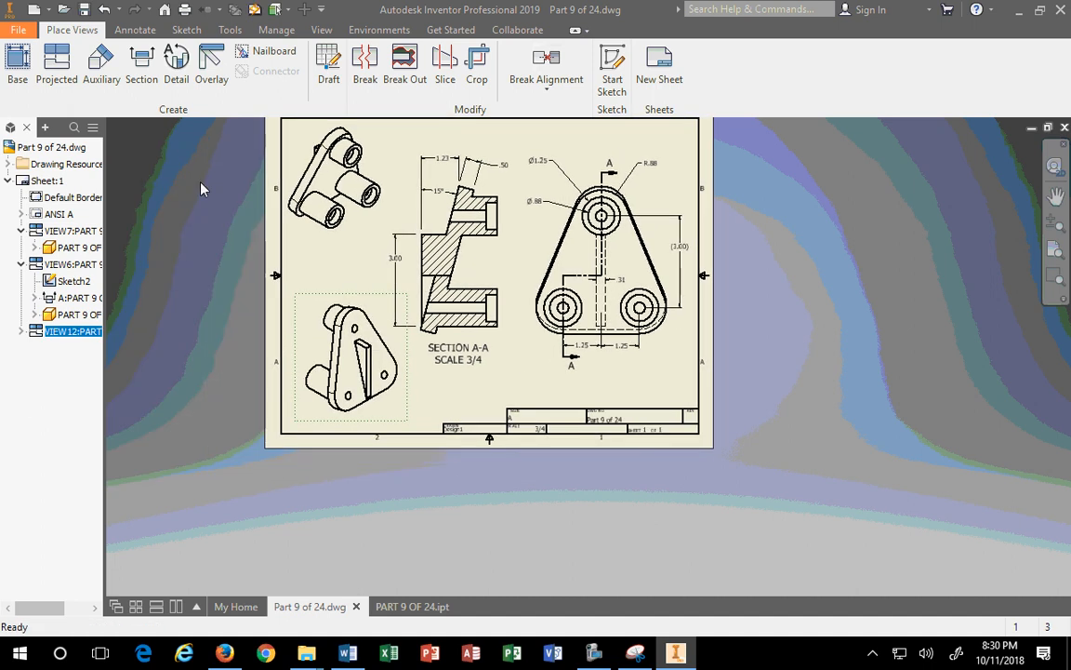
Step: Check the upper isometric view's scale setting and adjust the positions of both isometric views on the sheet
double_click(277, 221)
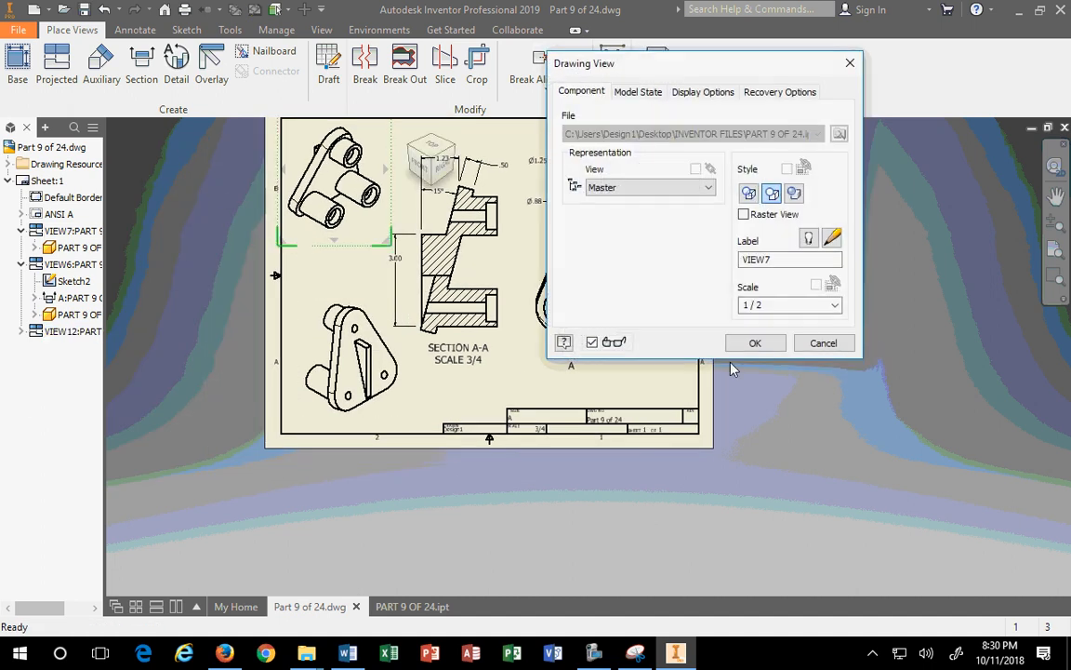
click(752, 344)
click(377, 423)
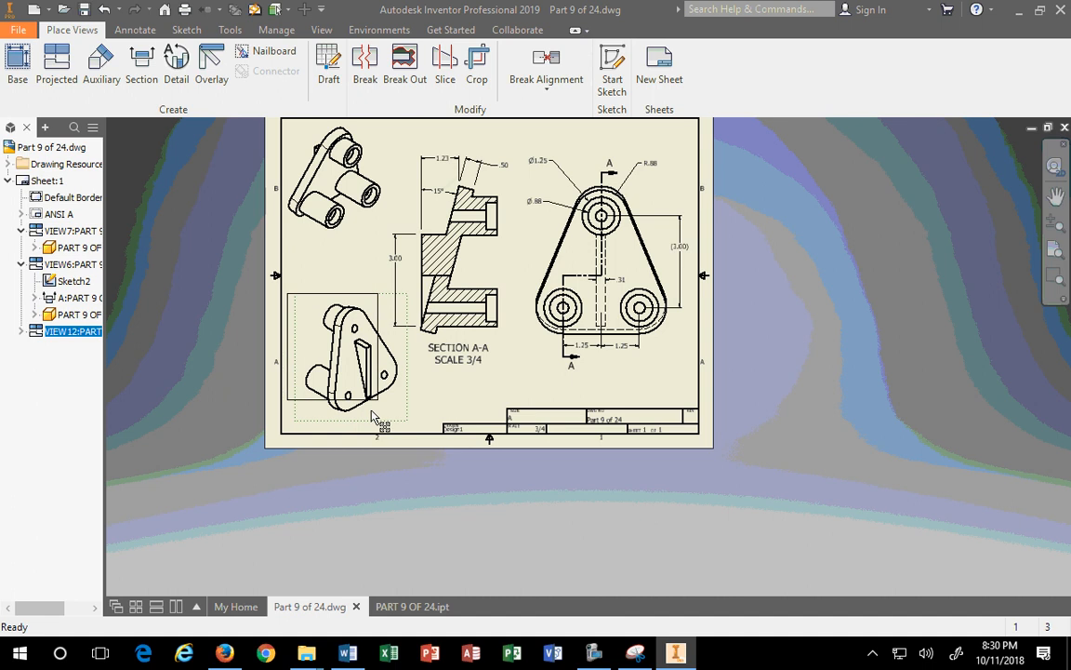
drag(376, 418, 376, 419)
drag(324, 241, 328, 262)
drag(387, 406, 395, 425)
drag(349, 239, 346, 244)
mouse_move(792, 367)
middle_down()
mouse_move(766, 391)
mouse_move(742, 380)
middle_up()
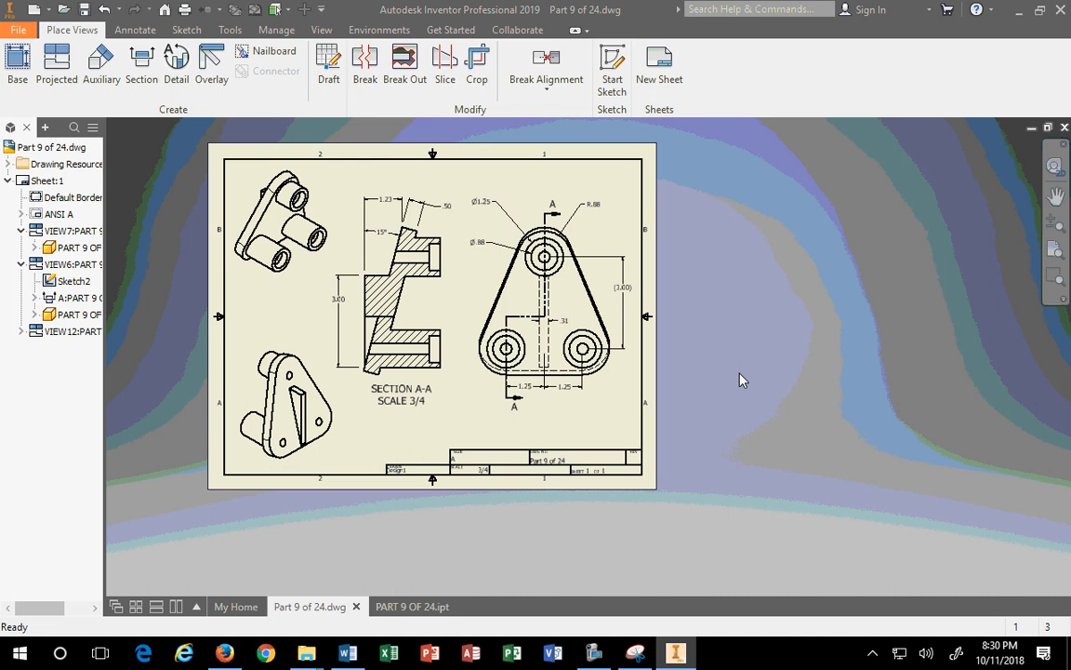
Step: Try to draw a centerline for the upper hole in Section A-A, starting from the boss's outer end edge
scroll(363, 270, up, 3)
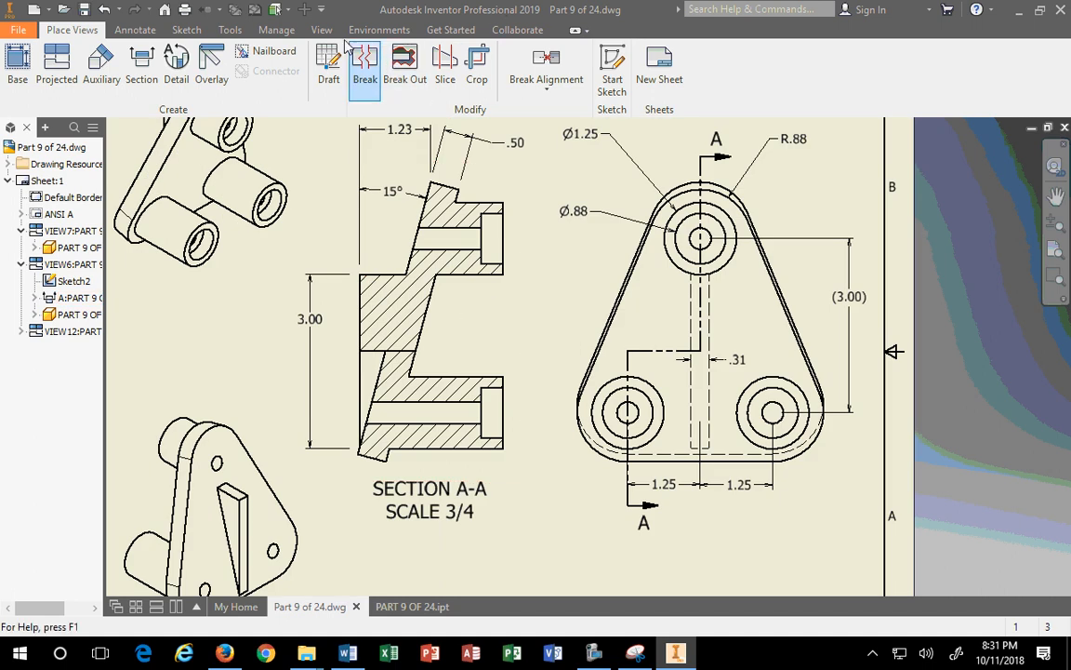
click(140, 31)
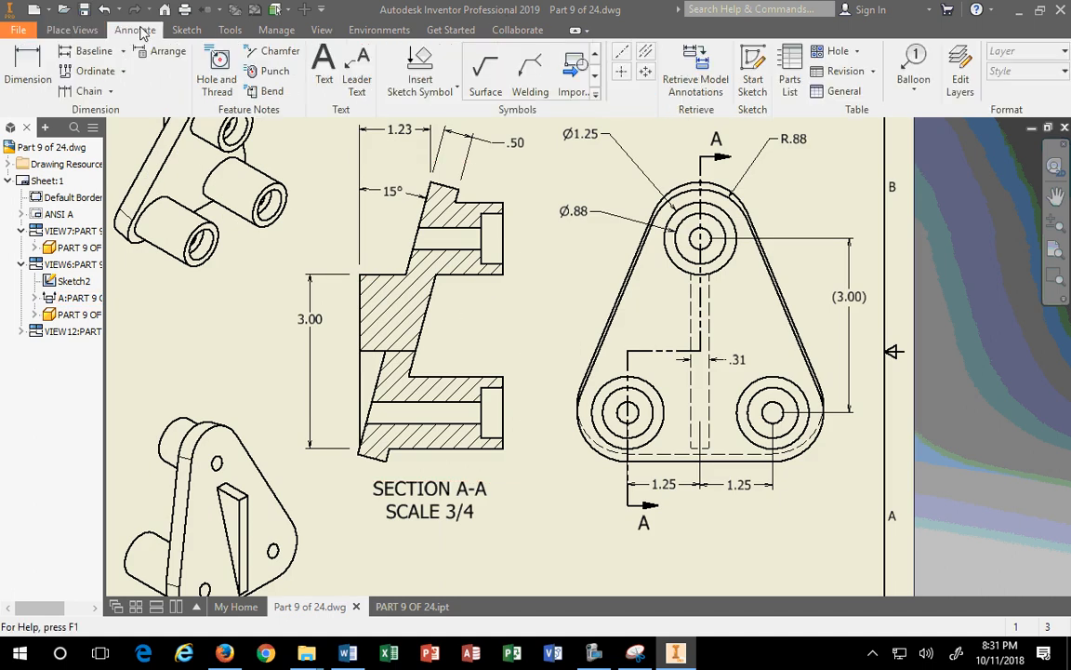
click(623, 52)
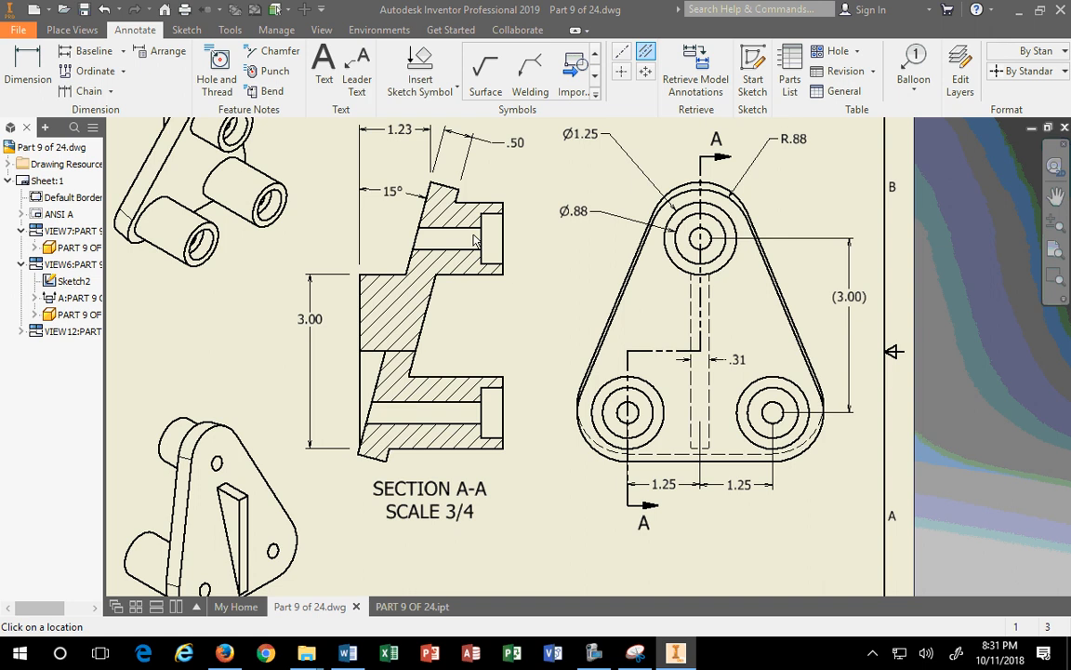
click(647, 50)
click(624, 54)
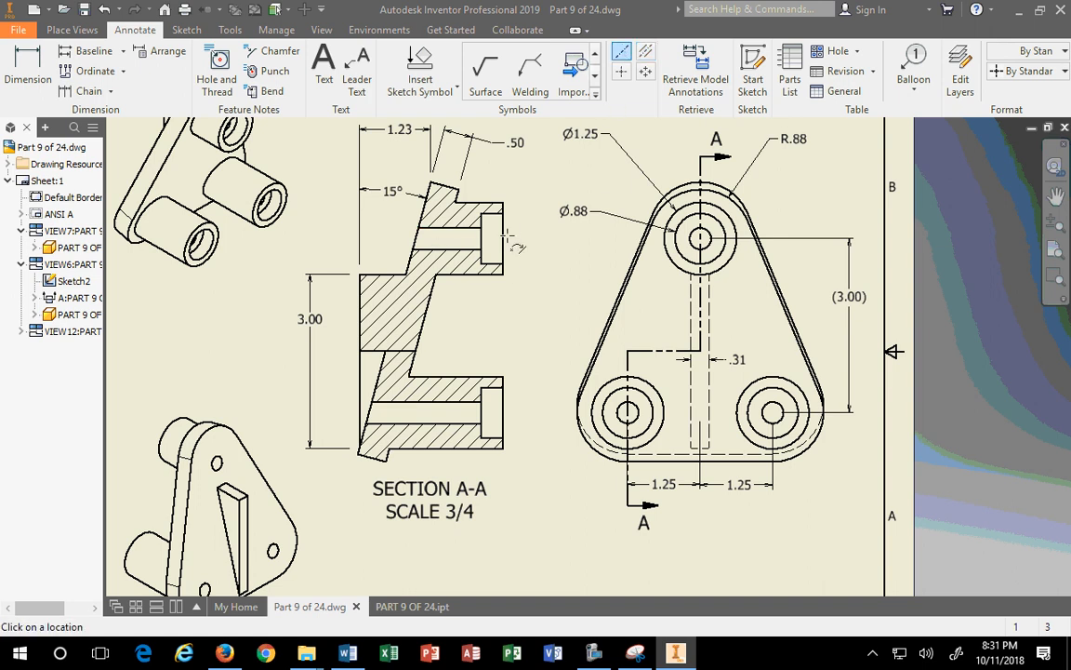
click(503, 239)
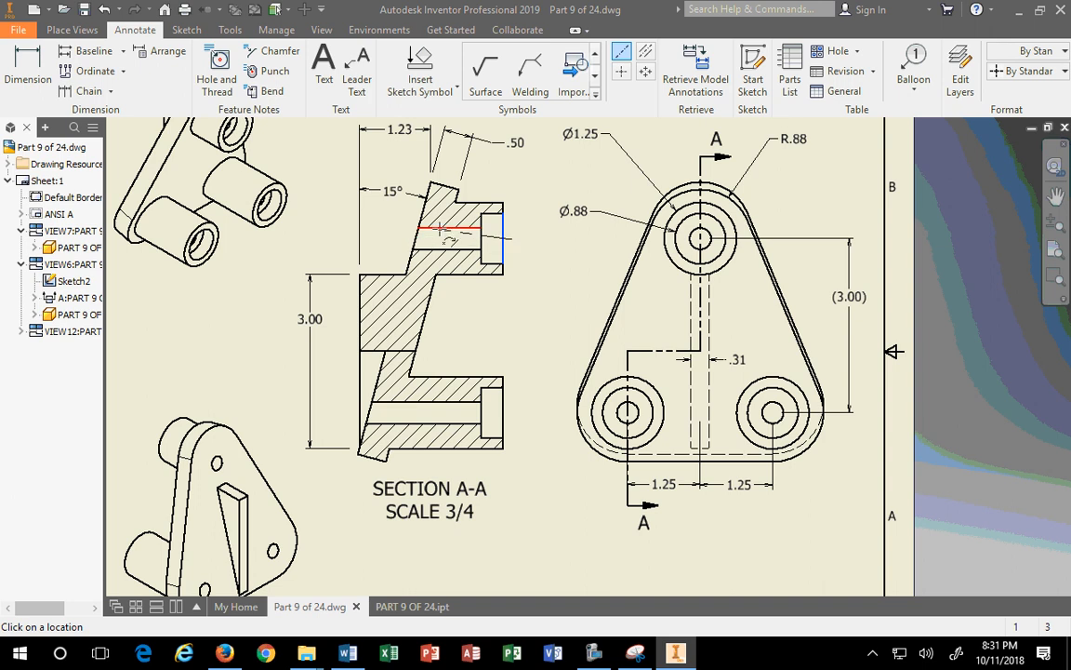
Step: Add bisector centerlines to the upper and lower holes in Section A-A between each hole's two edges
click(645, 50)
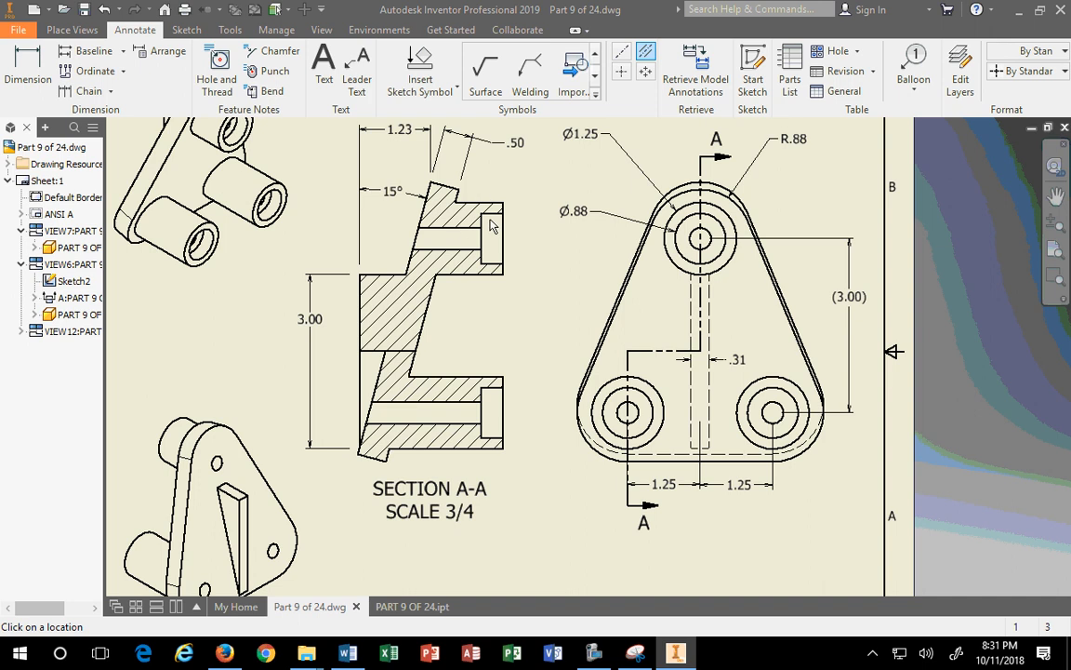
scroll(426, 199, down, 3)
scroll(419, 200, up, 6)
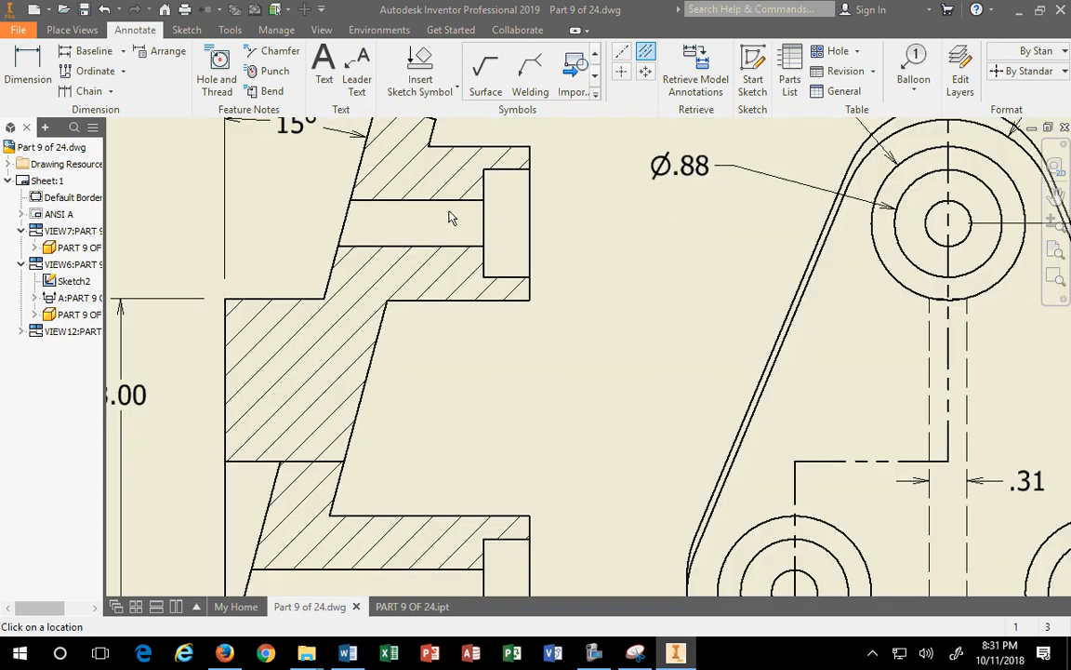
click(412, 244)
middle_drag(460, 372, 484, 193)
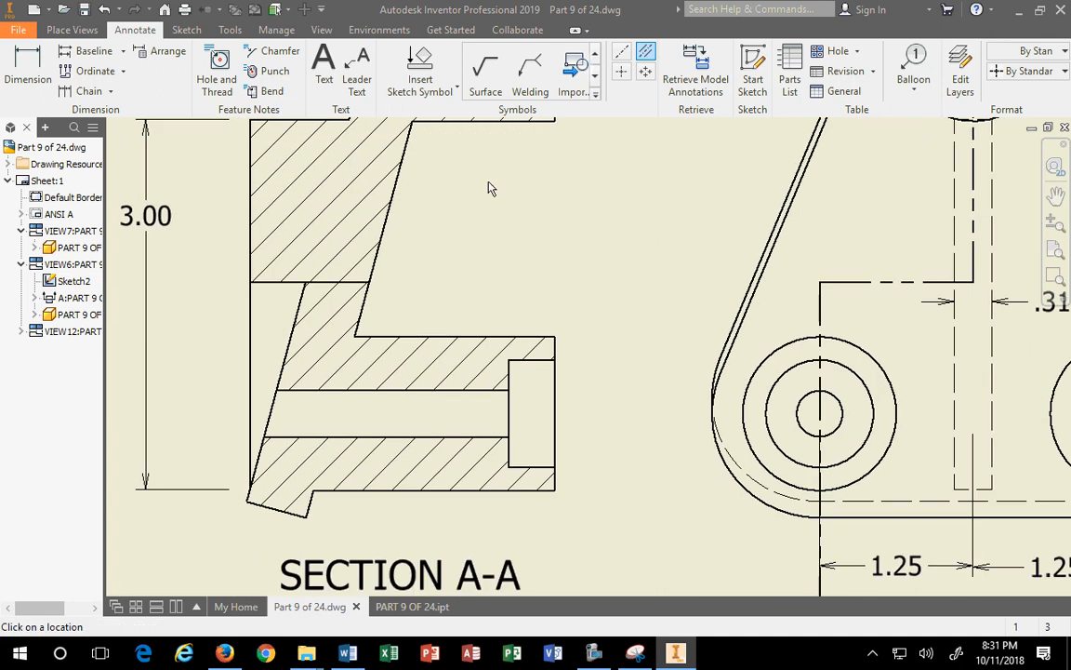
click(365, 391)
click(363, 437)
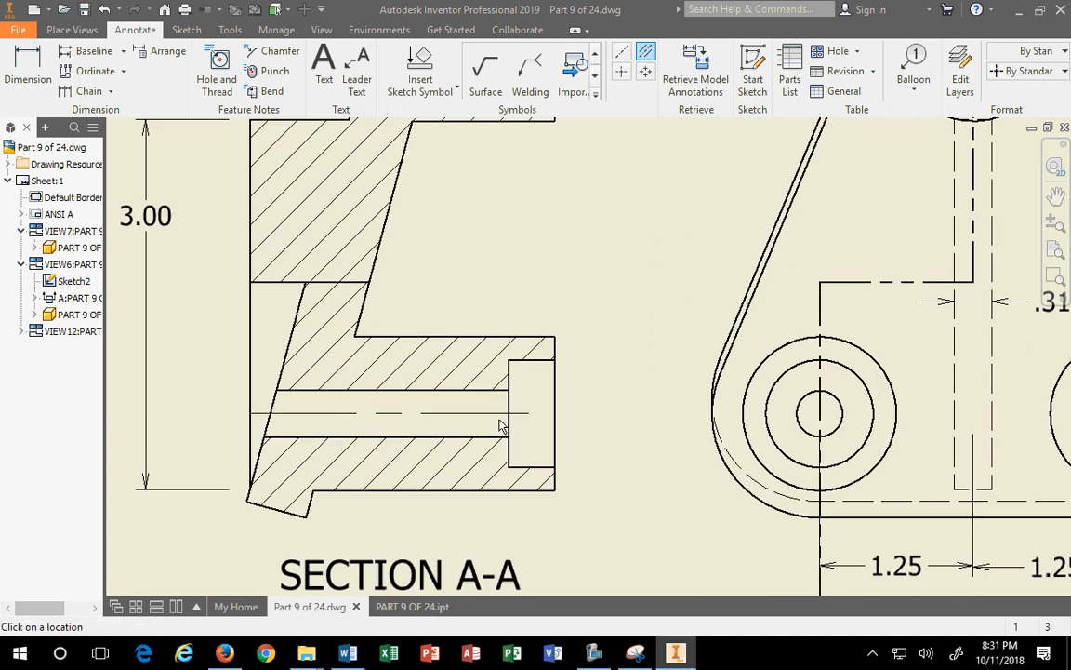
key(Escape)
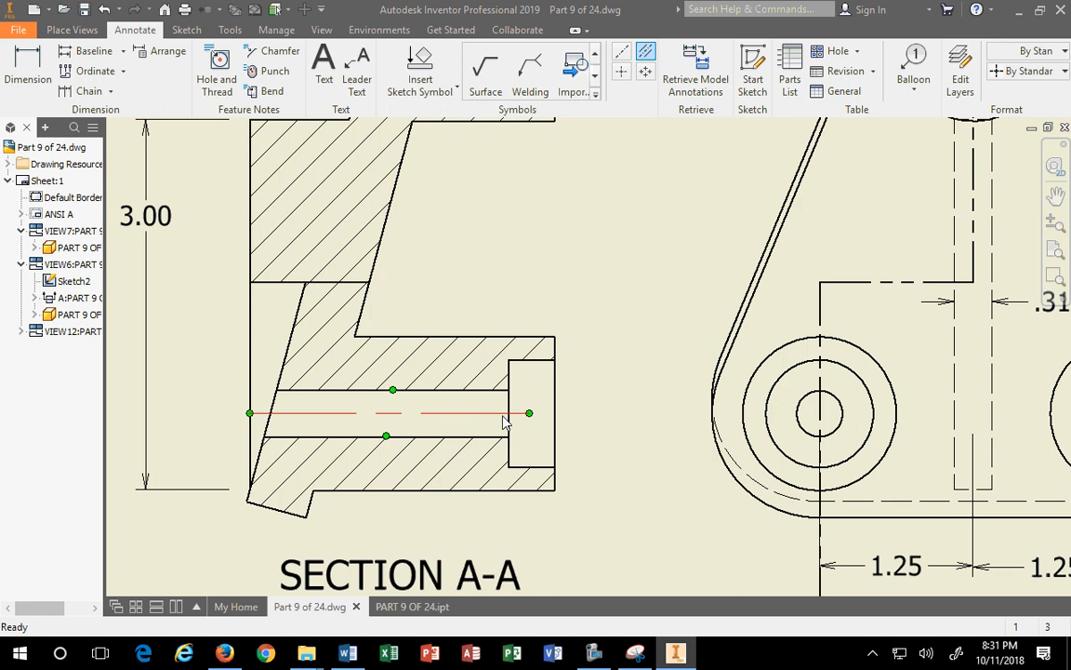
Step: Extend both hole centerlines in Section A-A past the part's outer edges
drag(529, 413, 584, 412)
scroll(584, 412, up, 3)
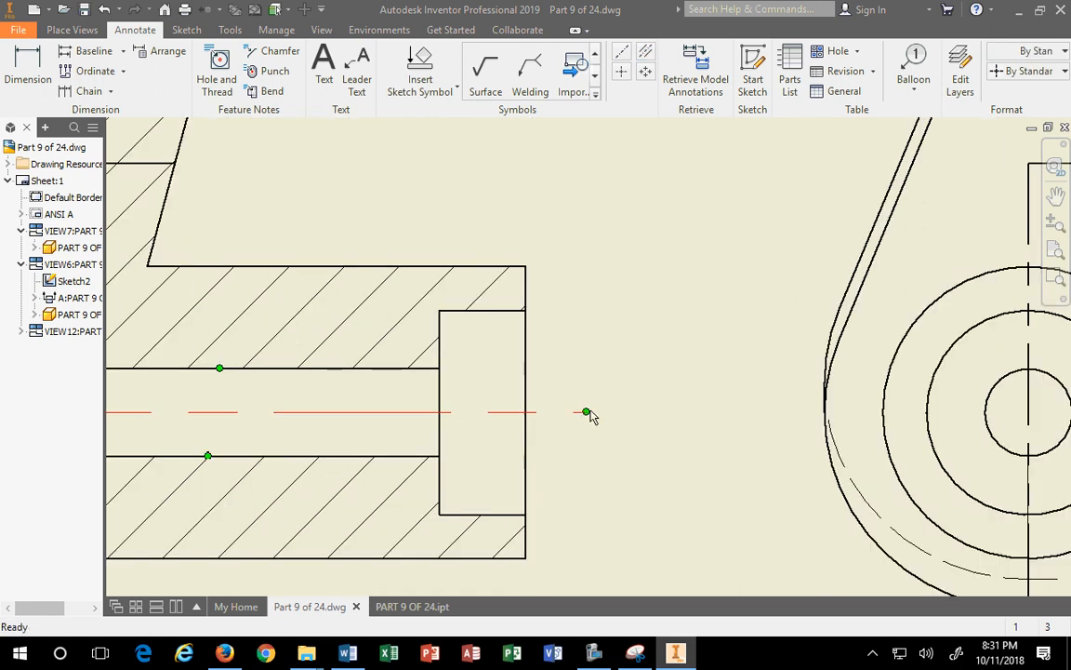
scroll(586, 412, down, 3)
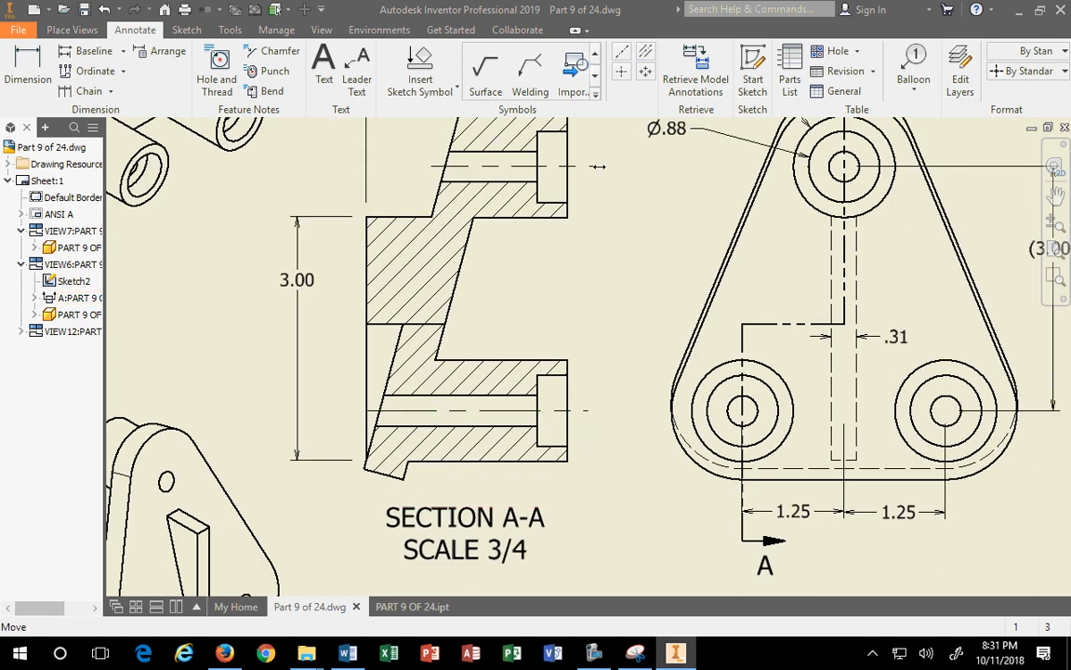
scroll(390, 428, down, 3)
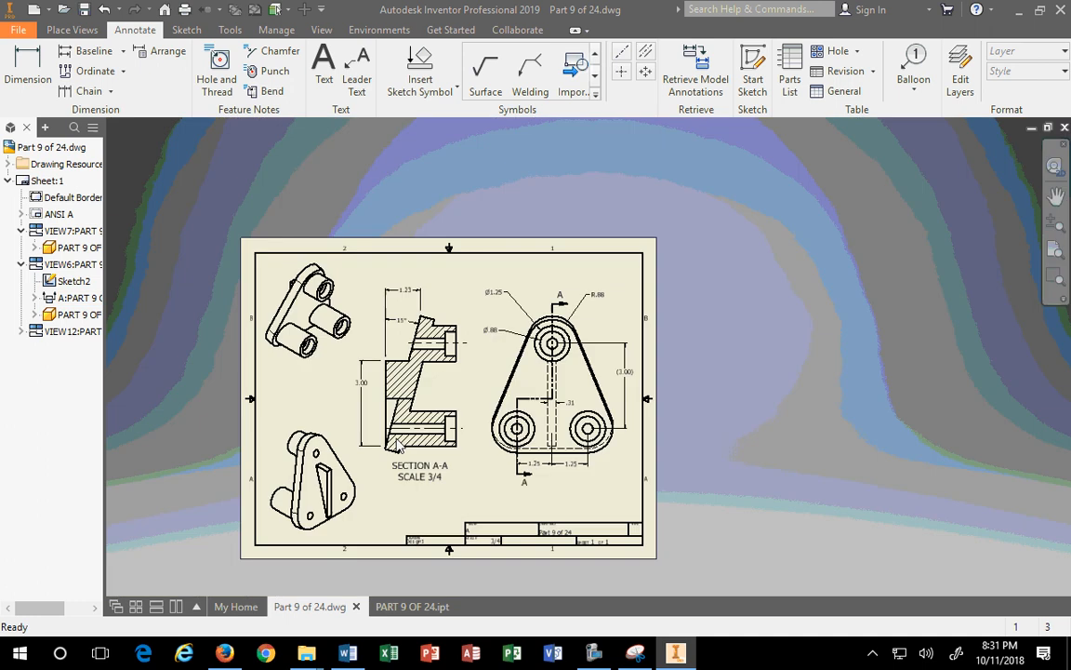
scroll(376, 423, up, 3)
click(379, 416)
drag(367, 415, 336, 413)
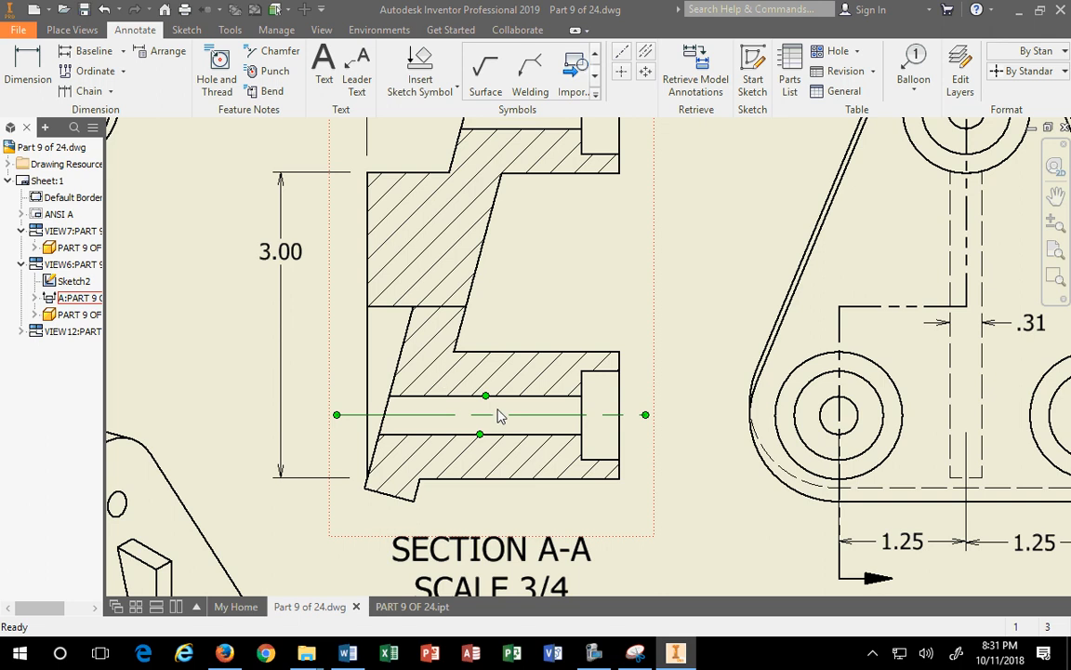
scroll(600, 324, down, 3)
scroll(639, 326, up, 3)
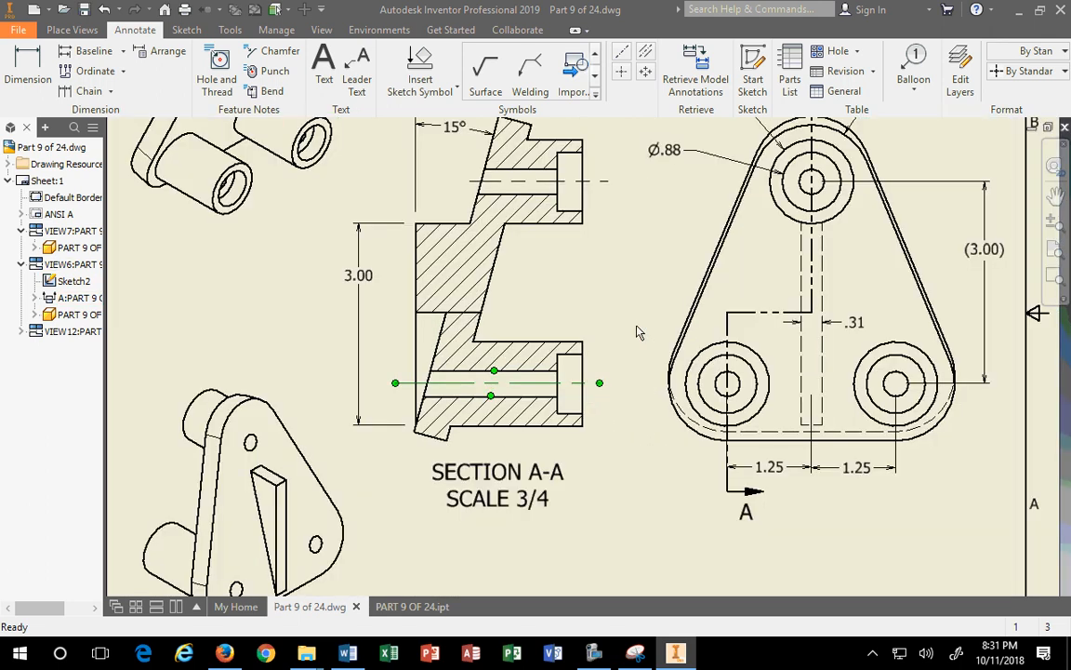
Step: Try a center mark on the arc at the top of the front view's plate, and undo it
middle_drag(638, 330, 508, 375)
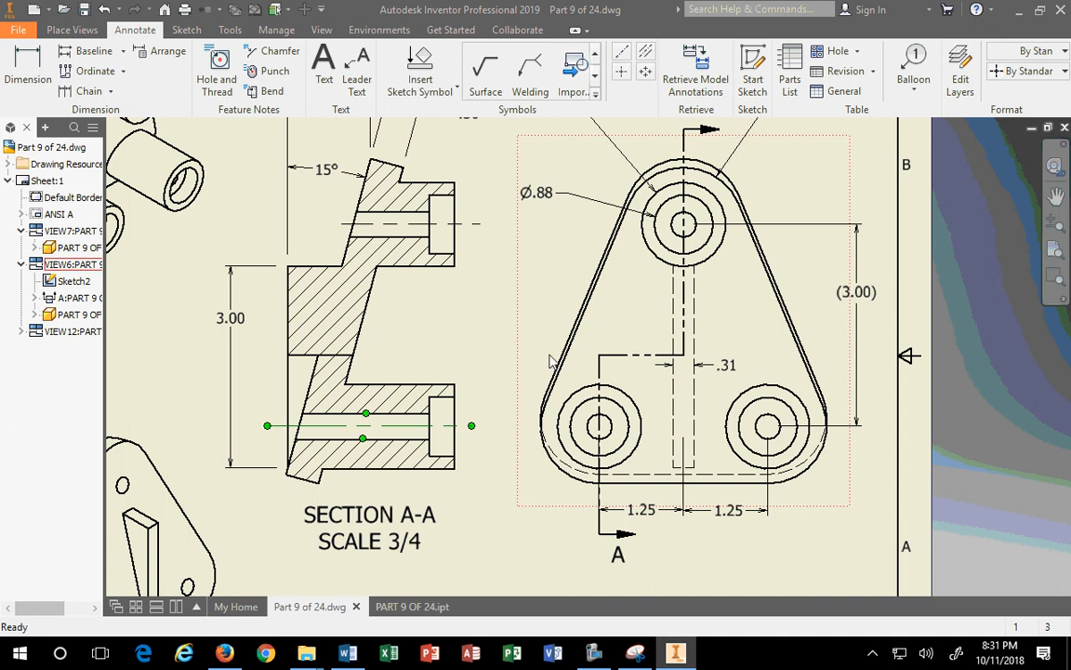
click(621, 71)
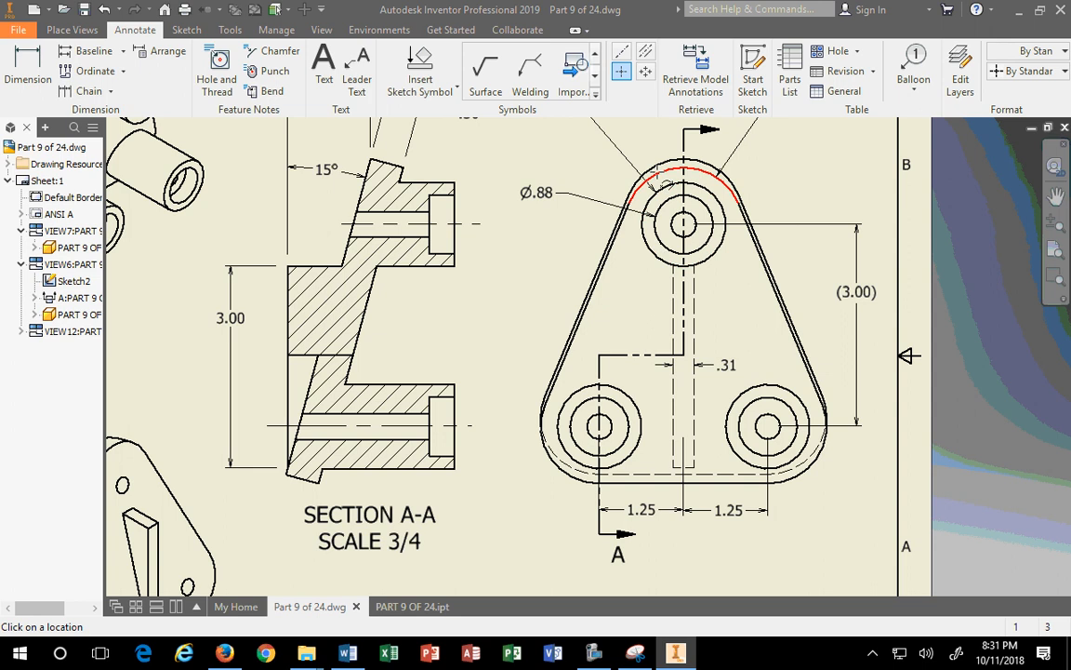
key(Escape)
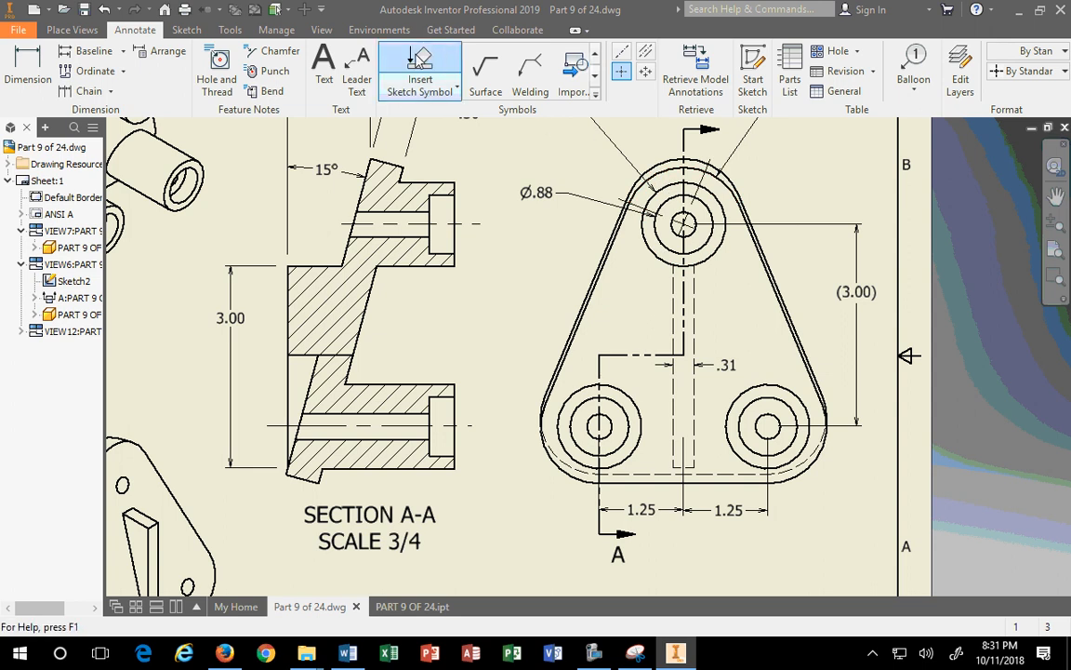
click(622, 71)
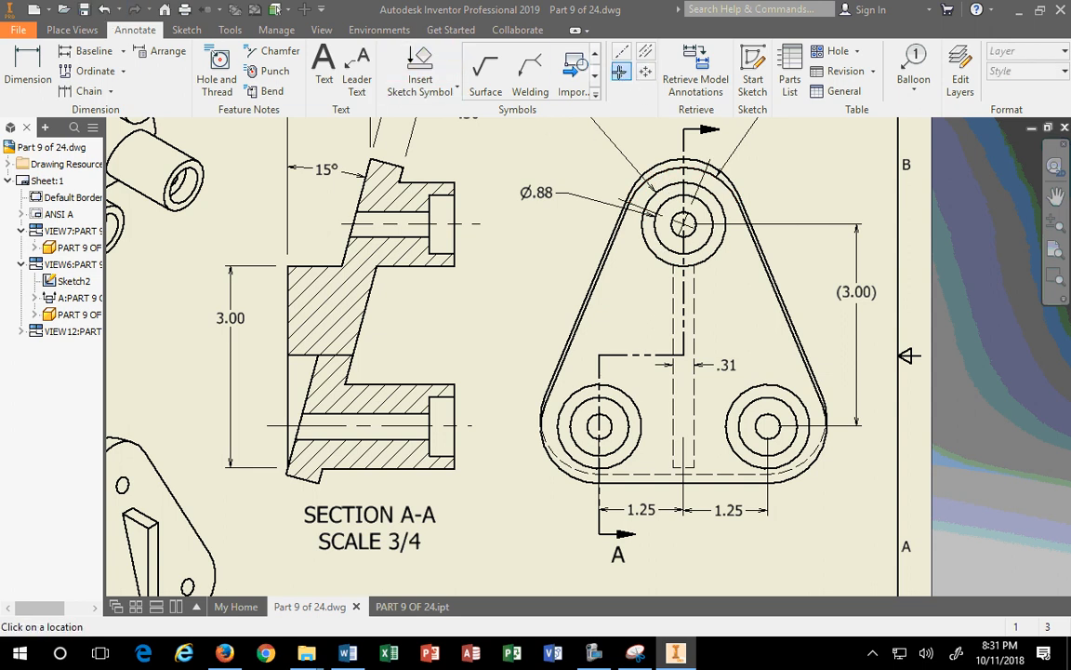
click(104, 9)
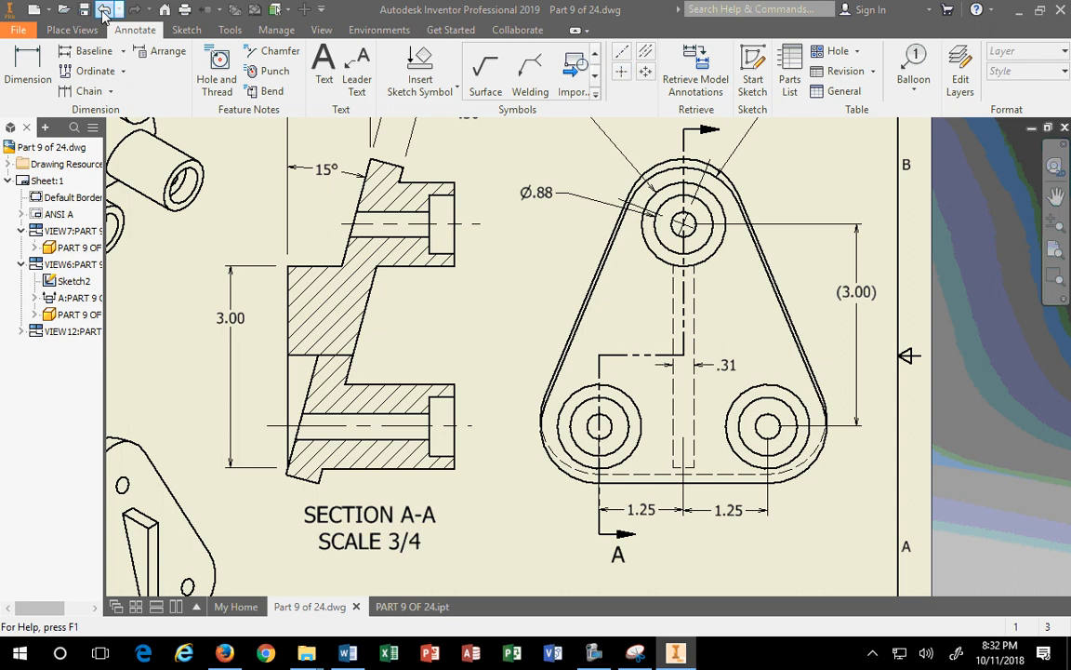
Step: Add center marks to the circles of the three bosses in the front view
click(621, 72)
click(679, 195)
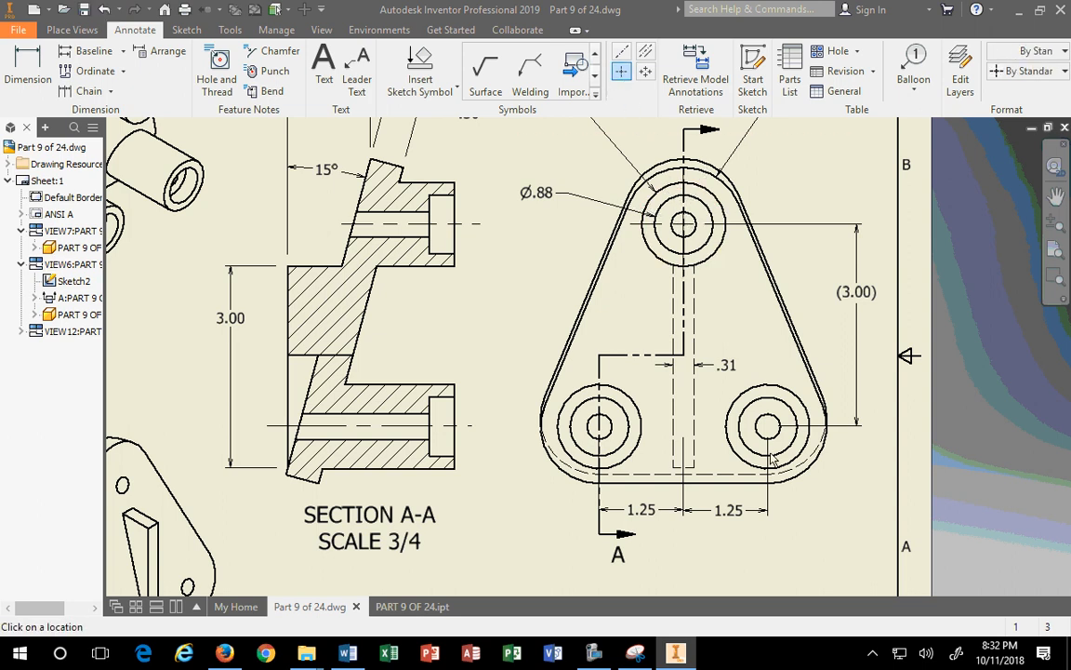
click(761, 391)
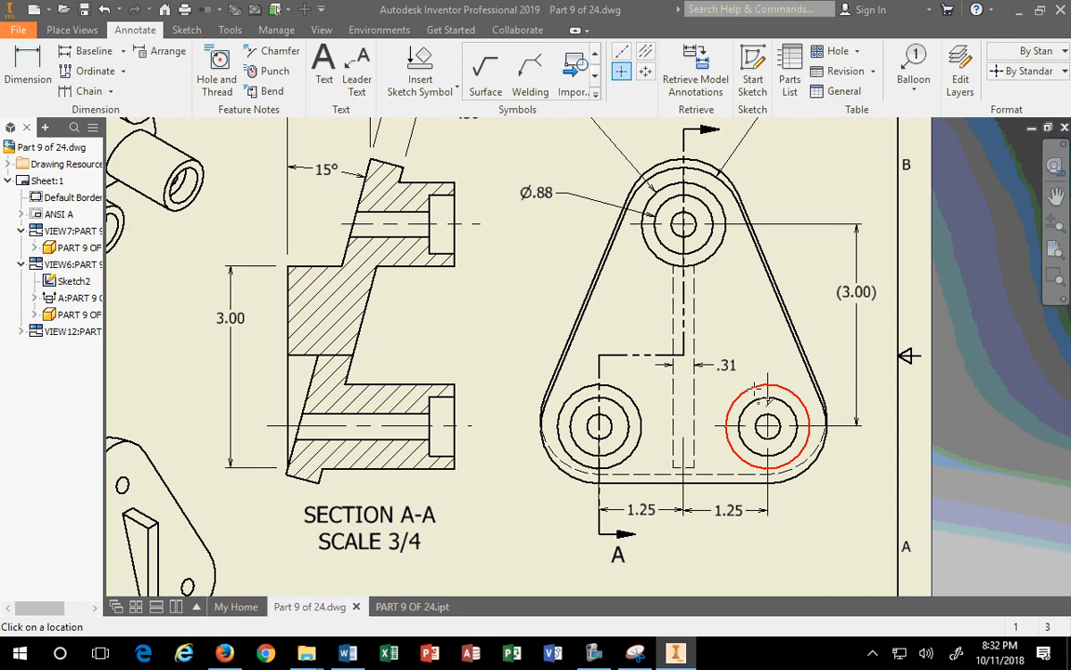
click(584, 395)
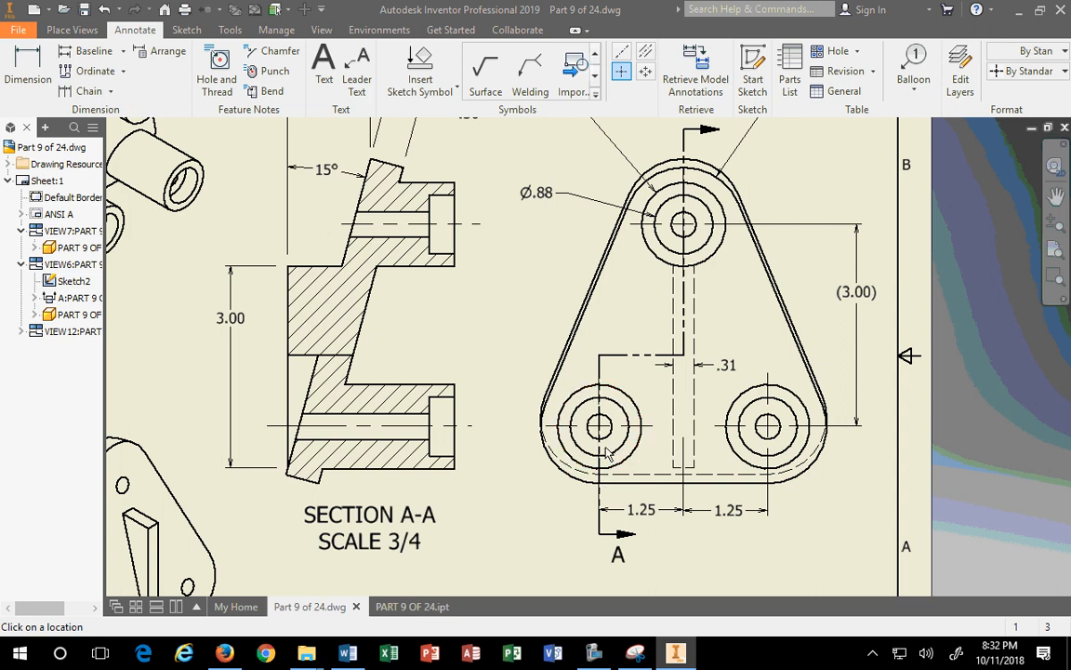
key(Escape)
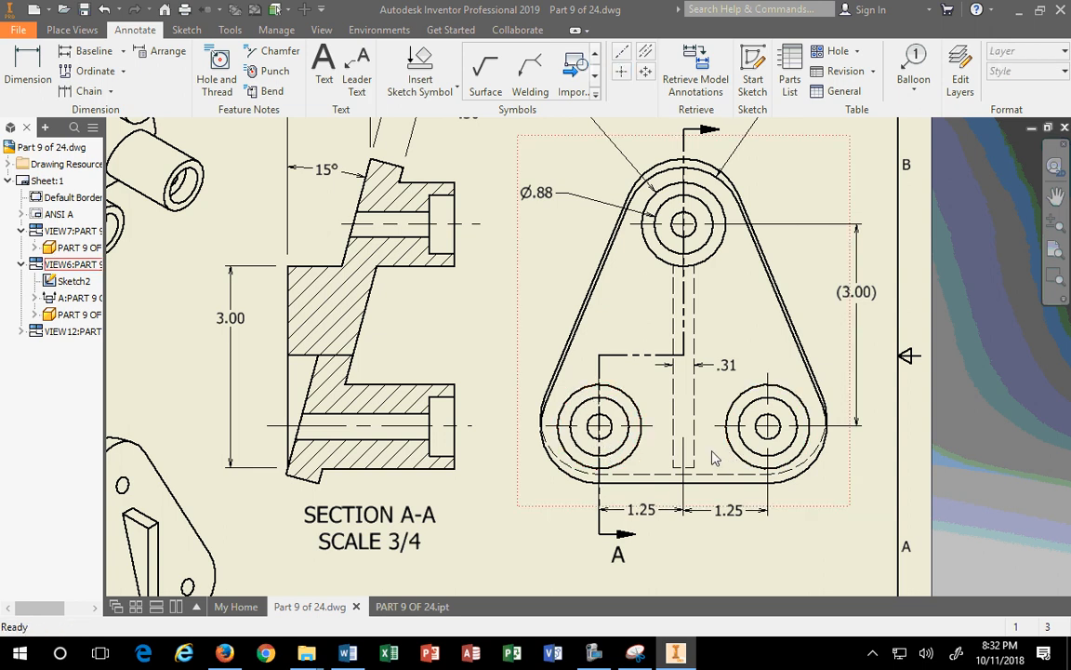
Step: Stretch the lower-left boss's center mark toward the other boss and extend both lower center marks below the plate's bottom edge
click(699, 425)
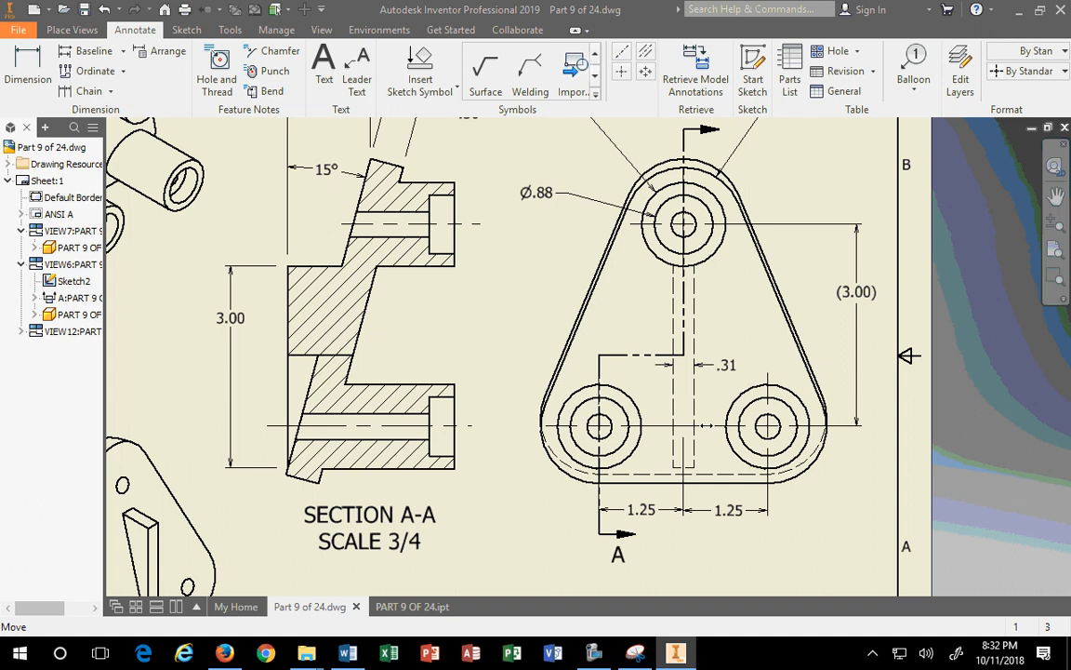
scroll(565, 452, up, 3)
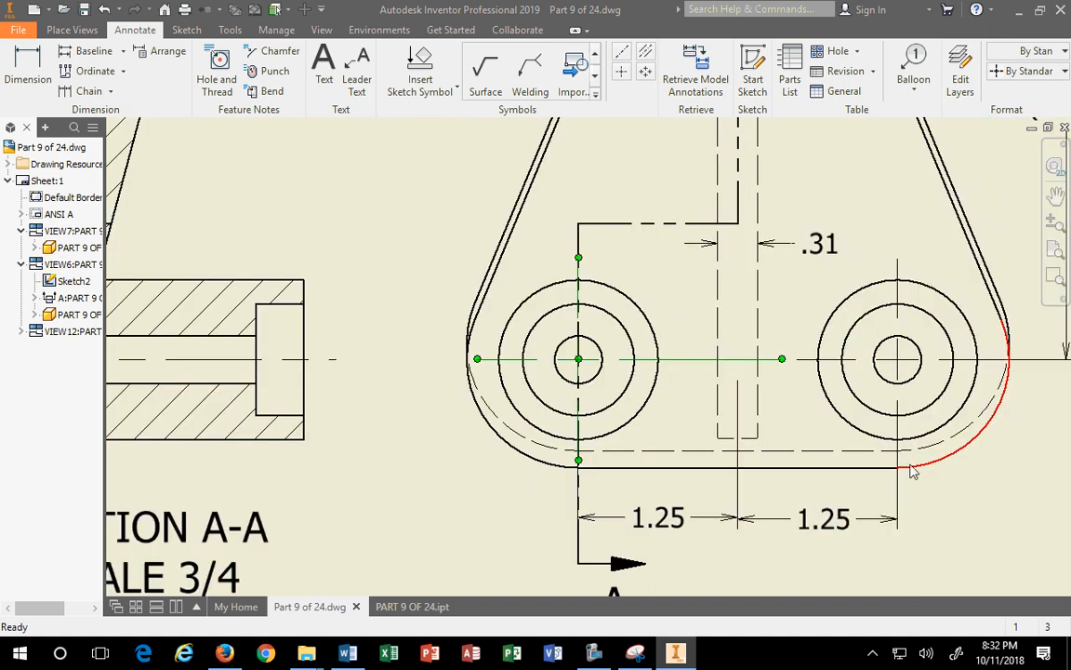
ctrl+click(897, 386)
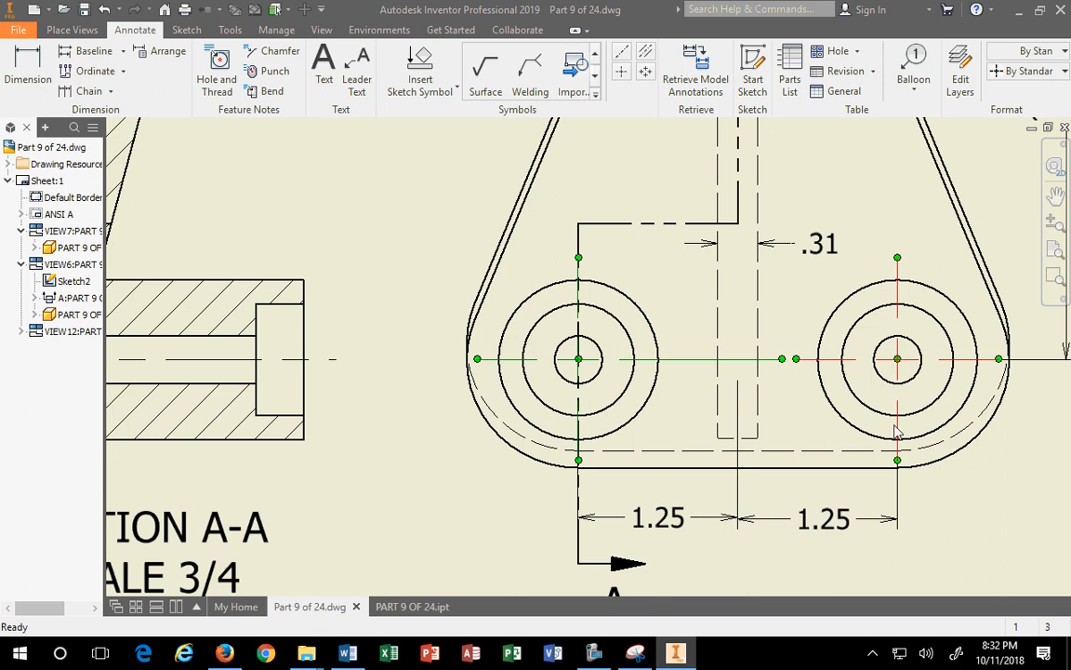
drag(897, 459, 897, 482)
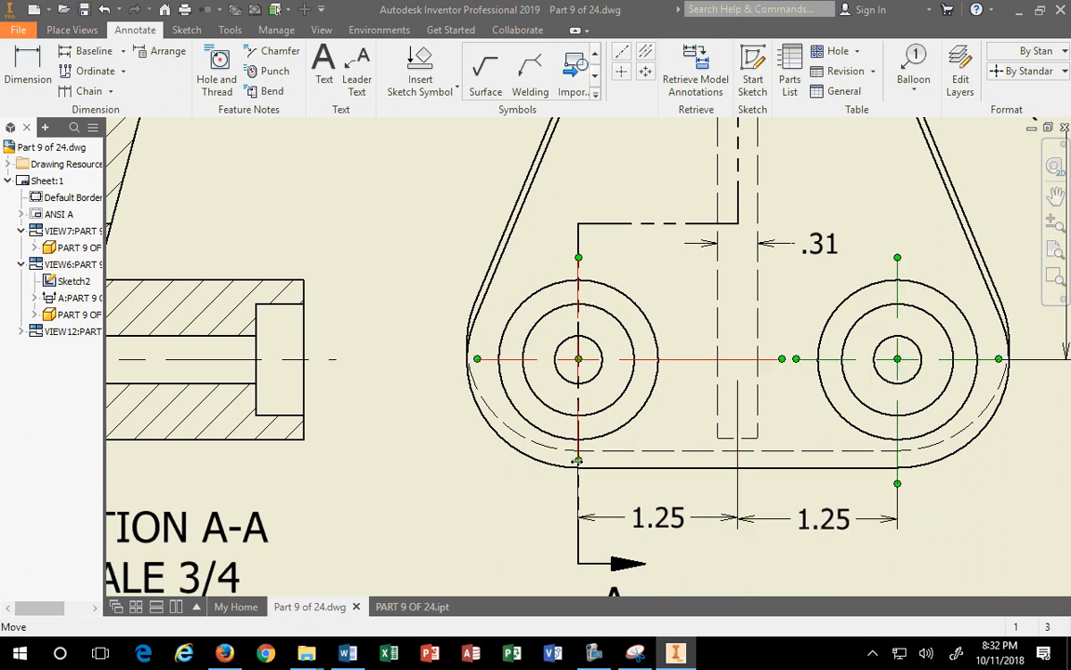
drag(579, 459, 579, 478)
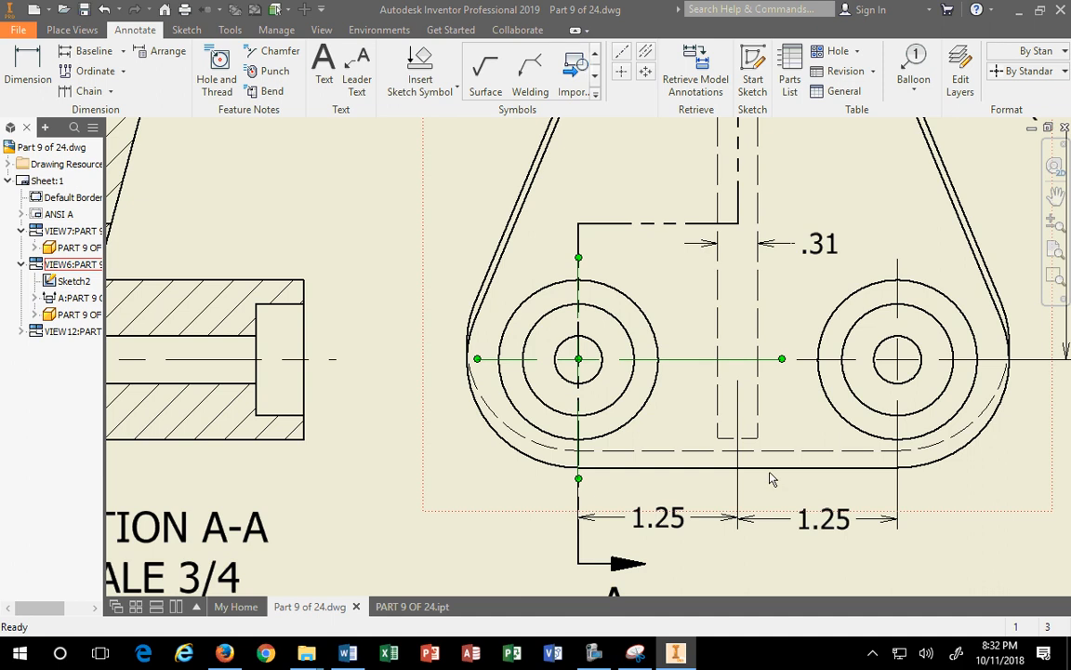
Step: Shorten the right 1.25 dimension's outer extension line so it starts below the plate's bottom edge
ctrl+click(898, 518)
click(889, 516)
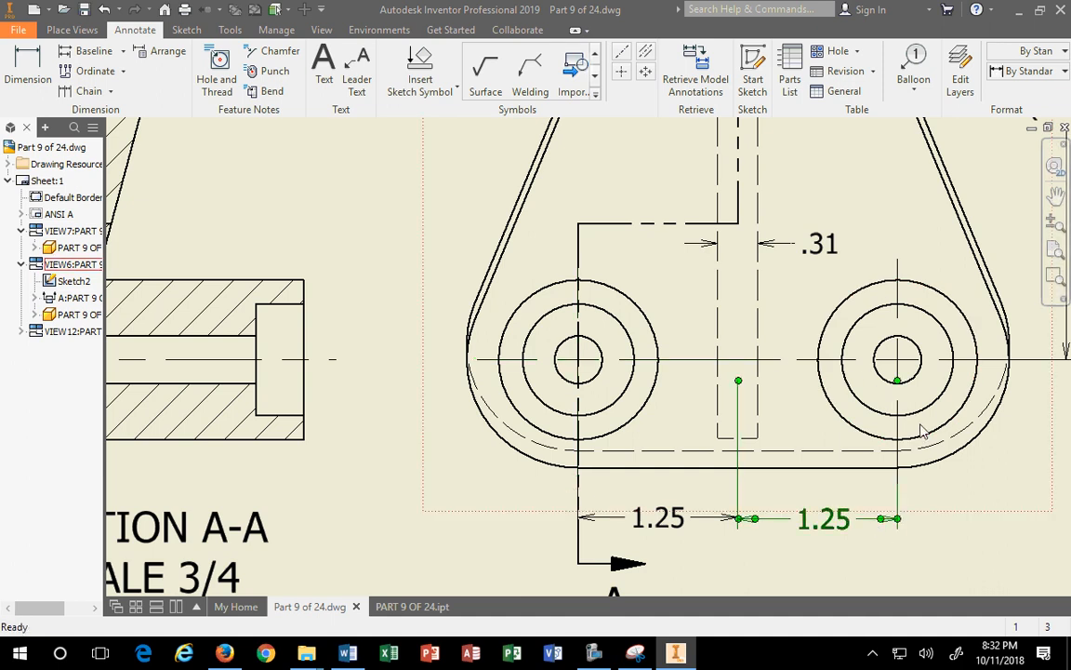
drag(898, 381, 900, 485)
click(941, 499)
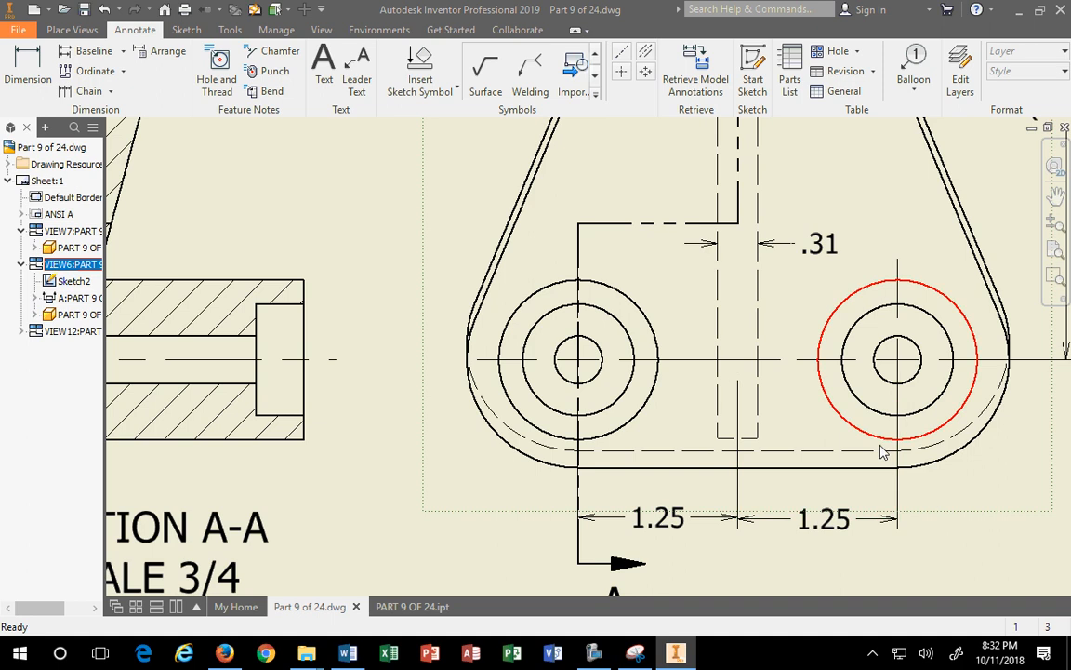
click(871, 520)
drag(899, 385, 898, 478)
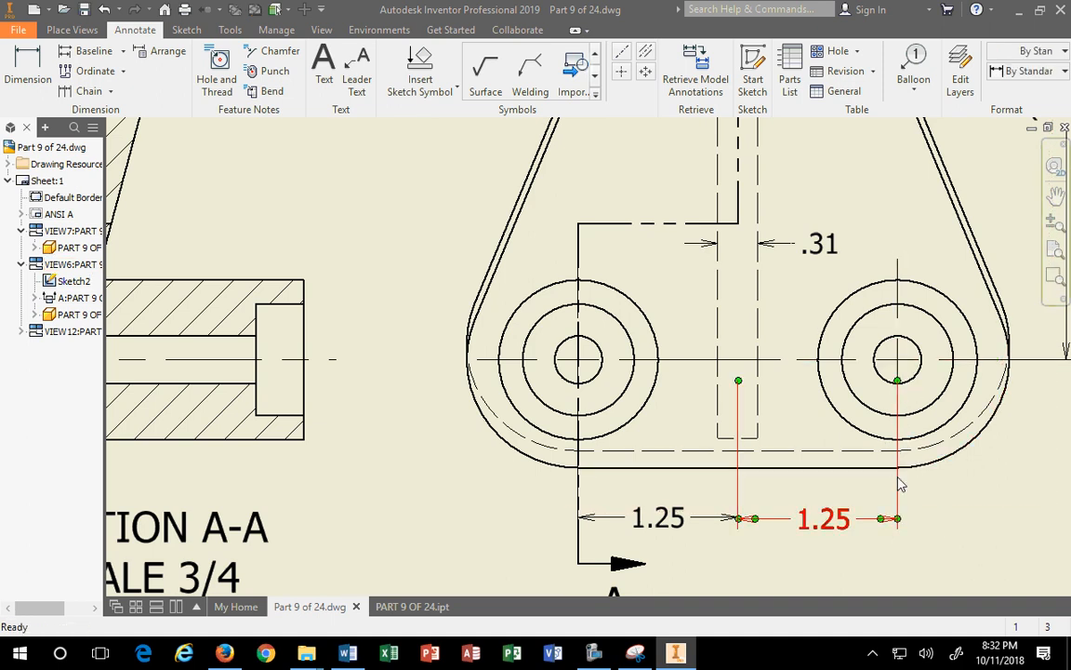
drag(897, 380, 899, 488)
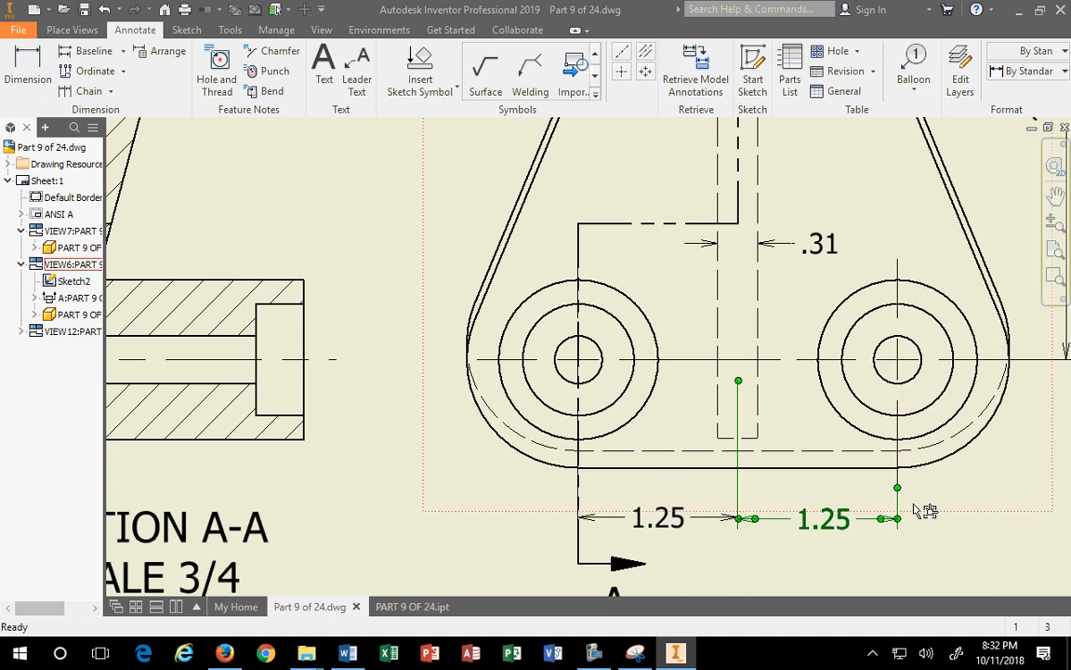
scroll(901, 510, up, 3)
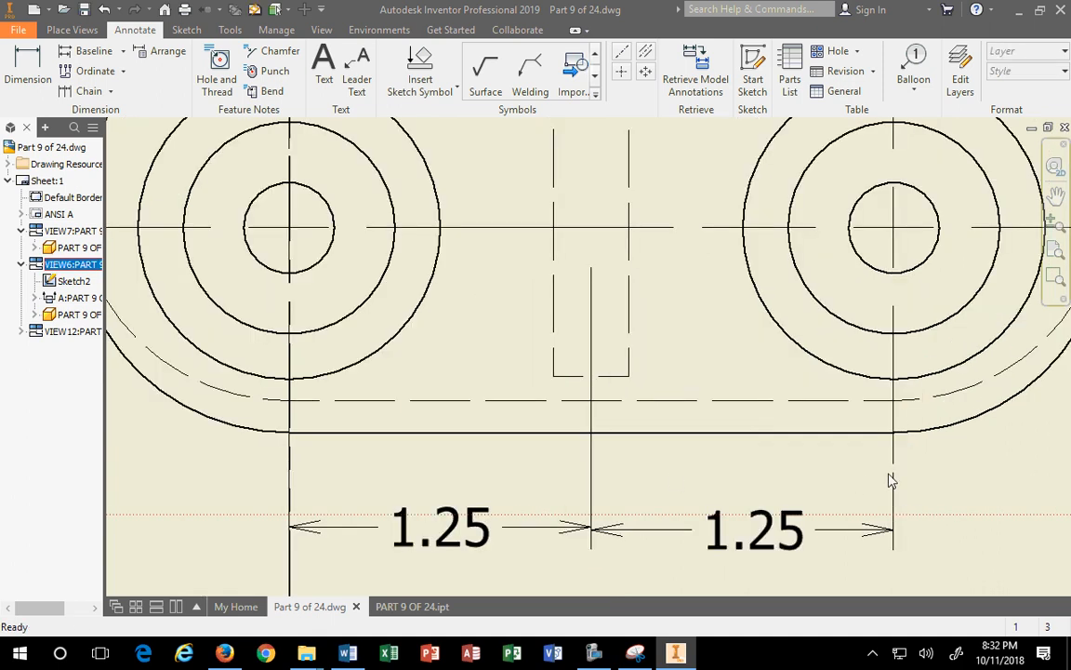
Step: Shorten the right 1.25 dimension's middle extension line so it starts below the plate's bottom edge
scroll(693, 467, down, 6)
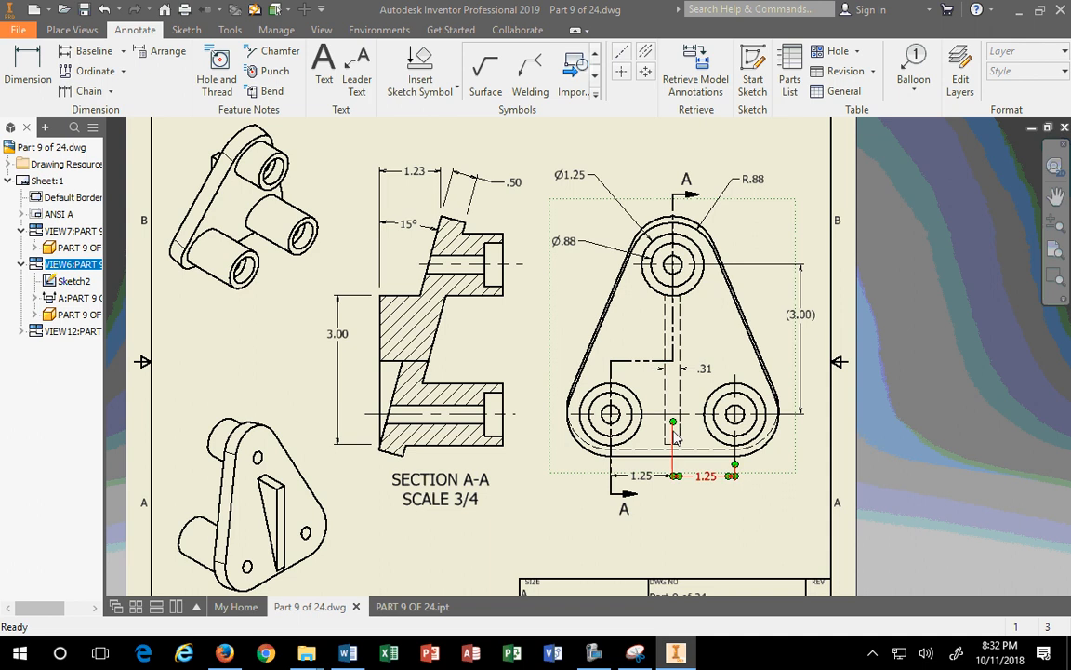
drag(673, 424, 687, 463)
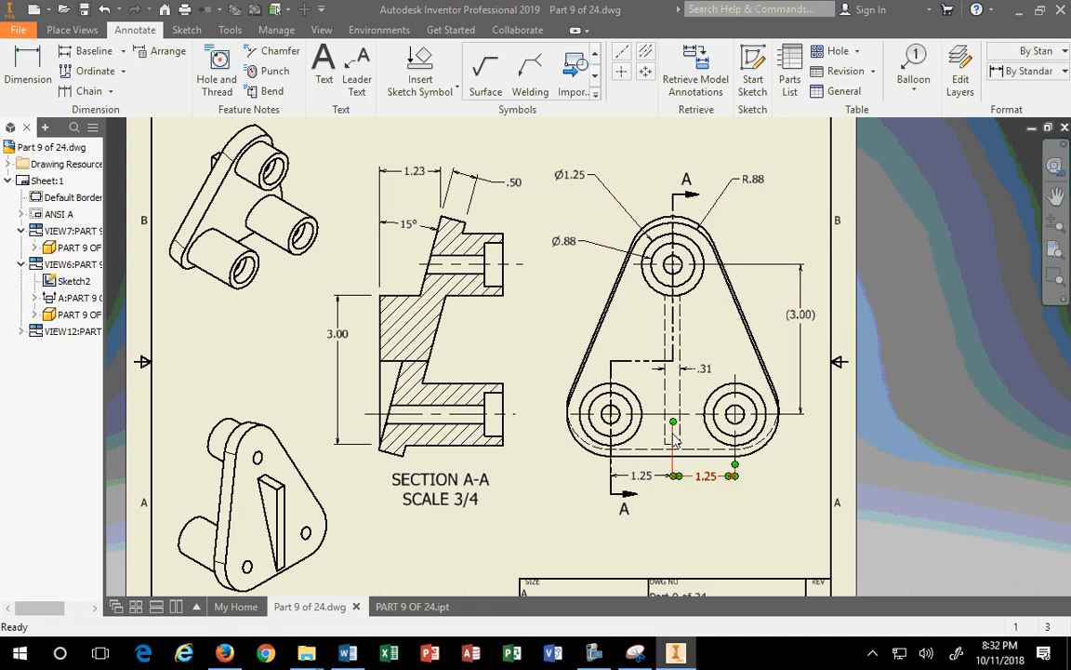
drag(672, 424, 674, 457)
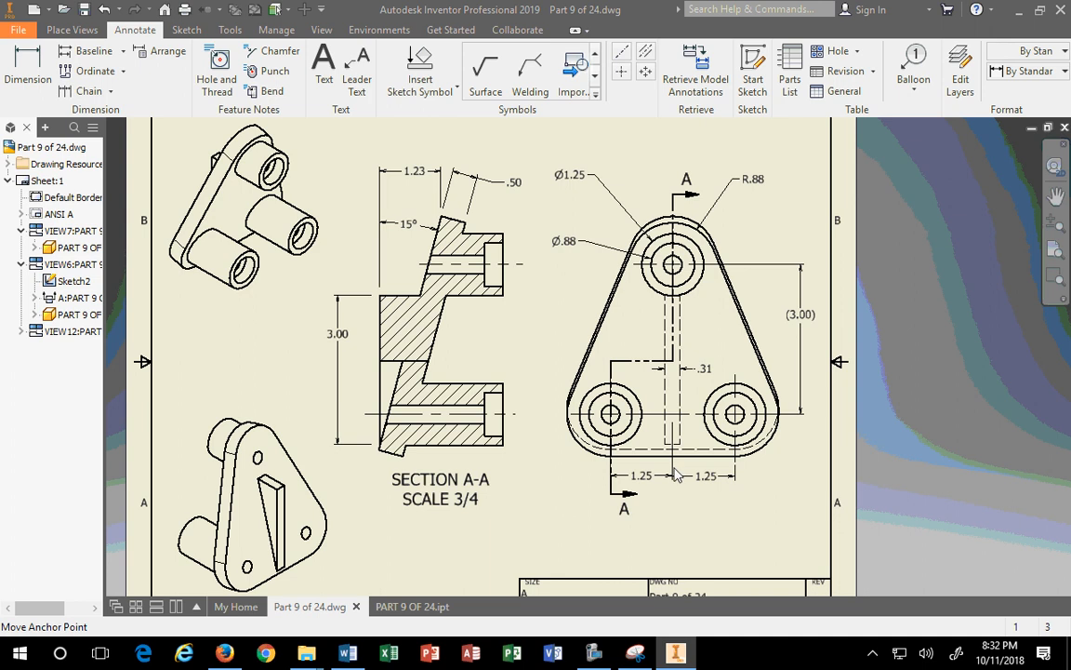
scroll(673, 465, down, 5)
scroll(675, 384, up, 10)
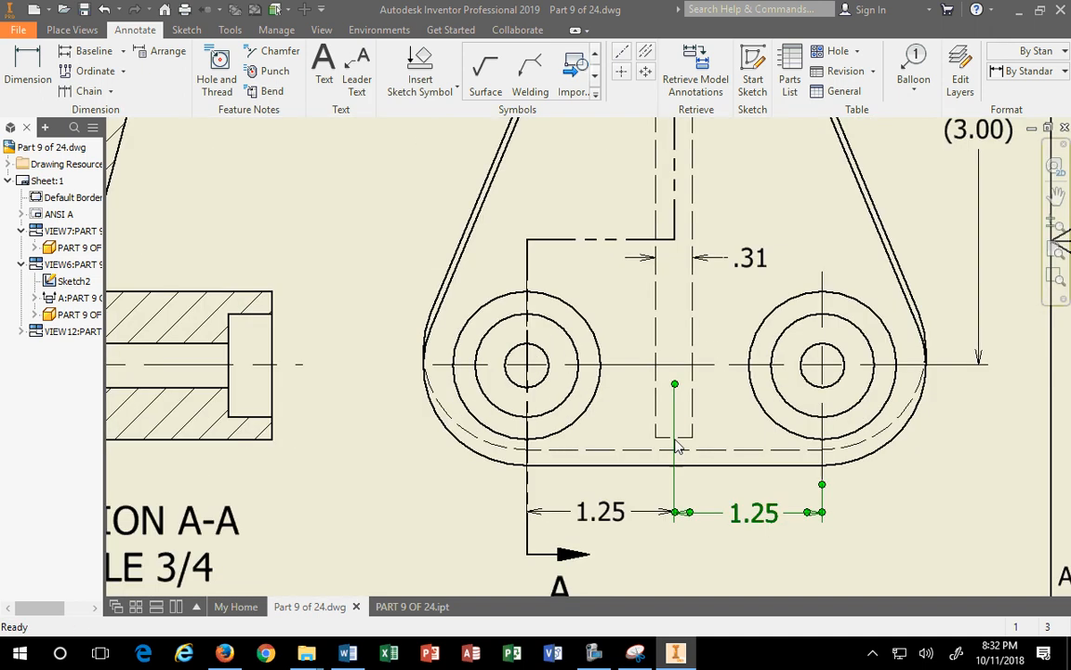
drag(675, 384, 675, 484)
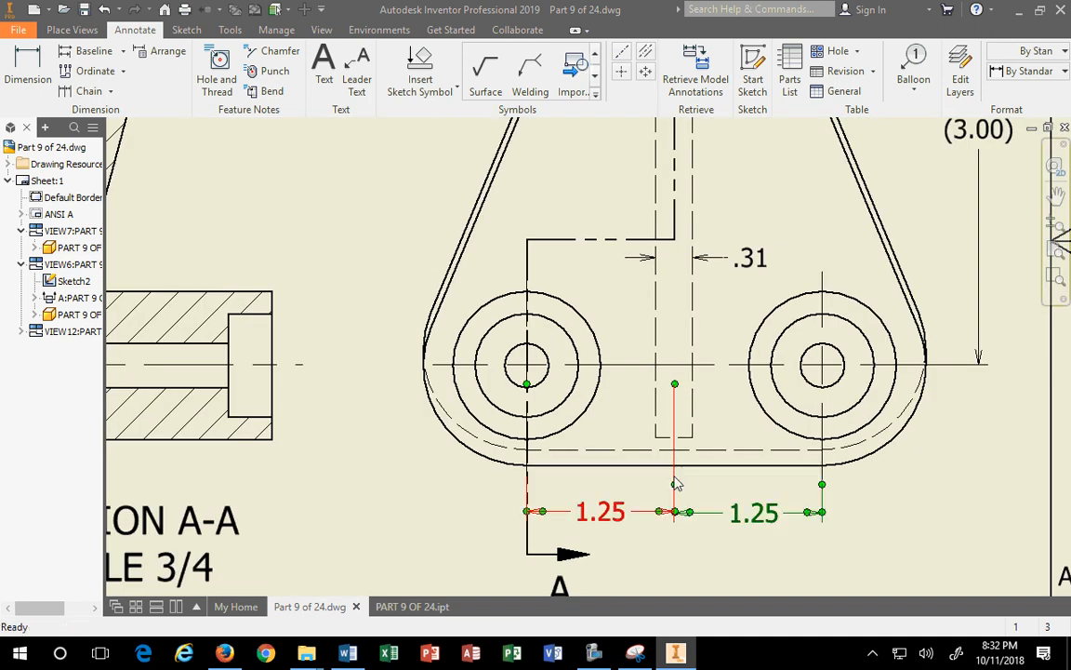
Step: Shorten the left 1.25 dimension's inner extension line so it starts below the plate's bottom edge
click(718, 495)
click(675, 446)
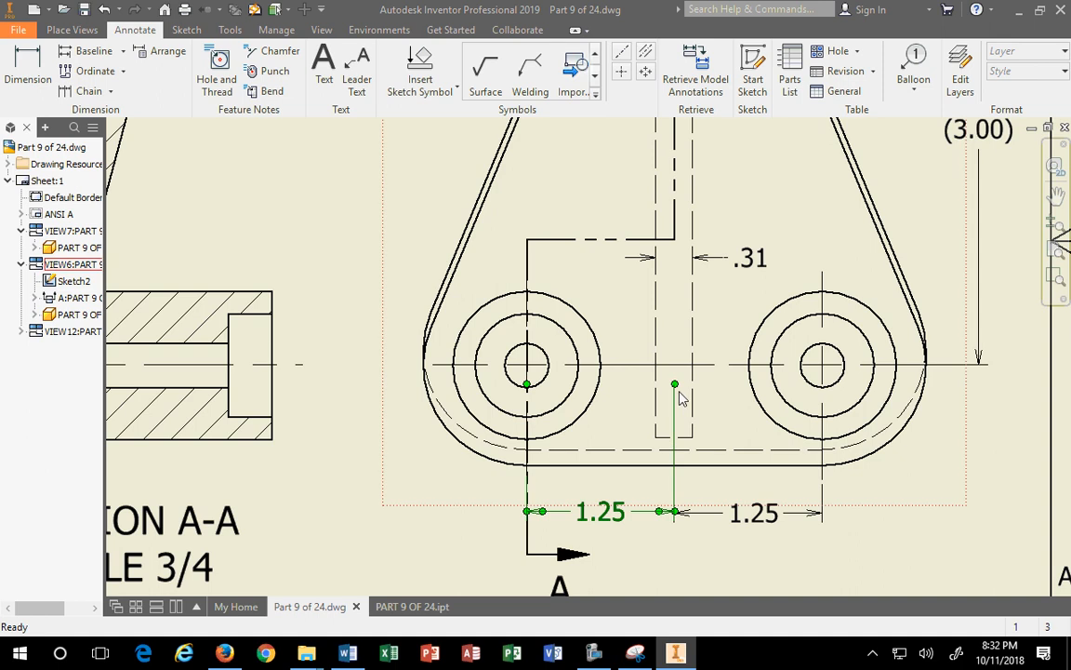
drag(675, 384, 676, 469)
drag(676, 384, 676, 465)
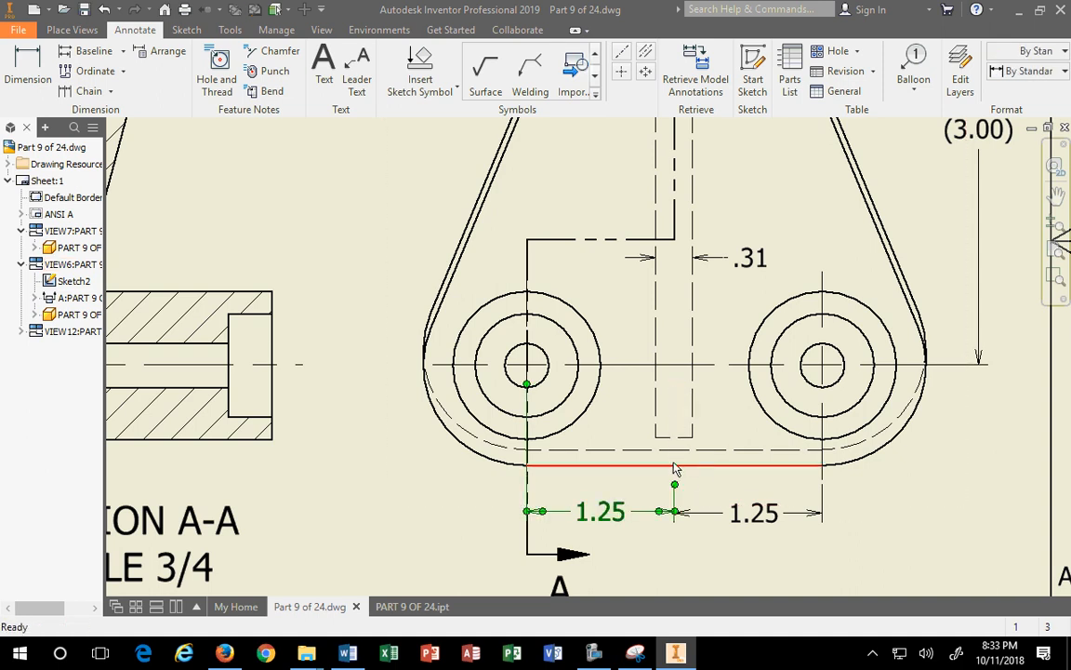
click(879, 490)
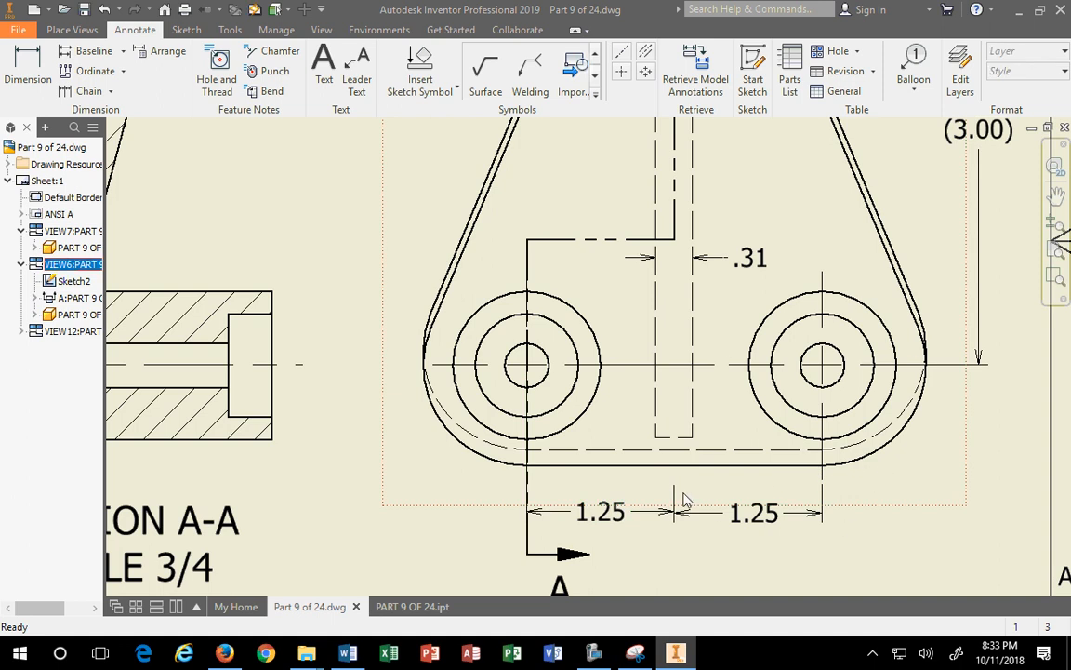
Step: Try a centerline bisector between the rib's two hidden edges in the front view and delete it
scroll(704, 499, down, 5)
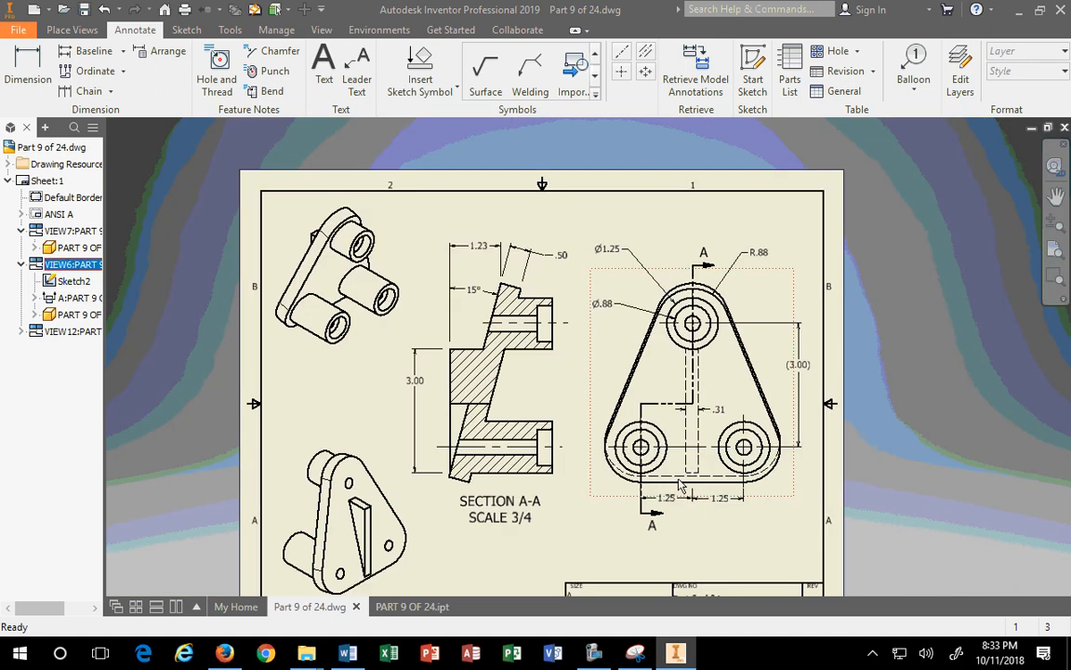
click(645, 51)
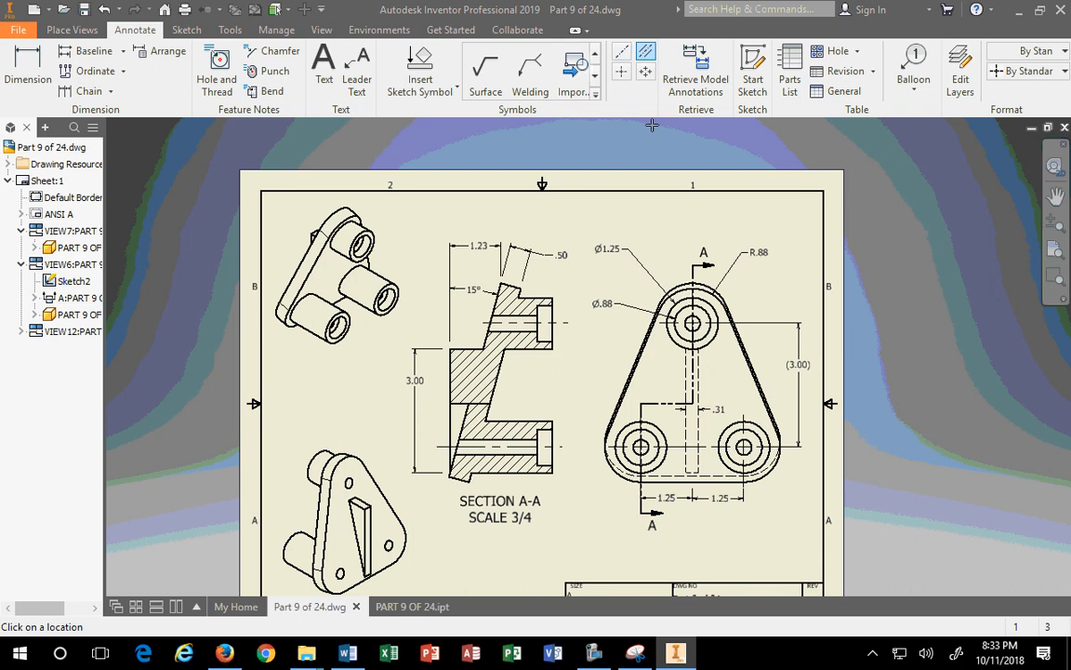
scroll(670, 402, up, 3)
click(690, 401)
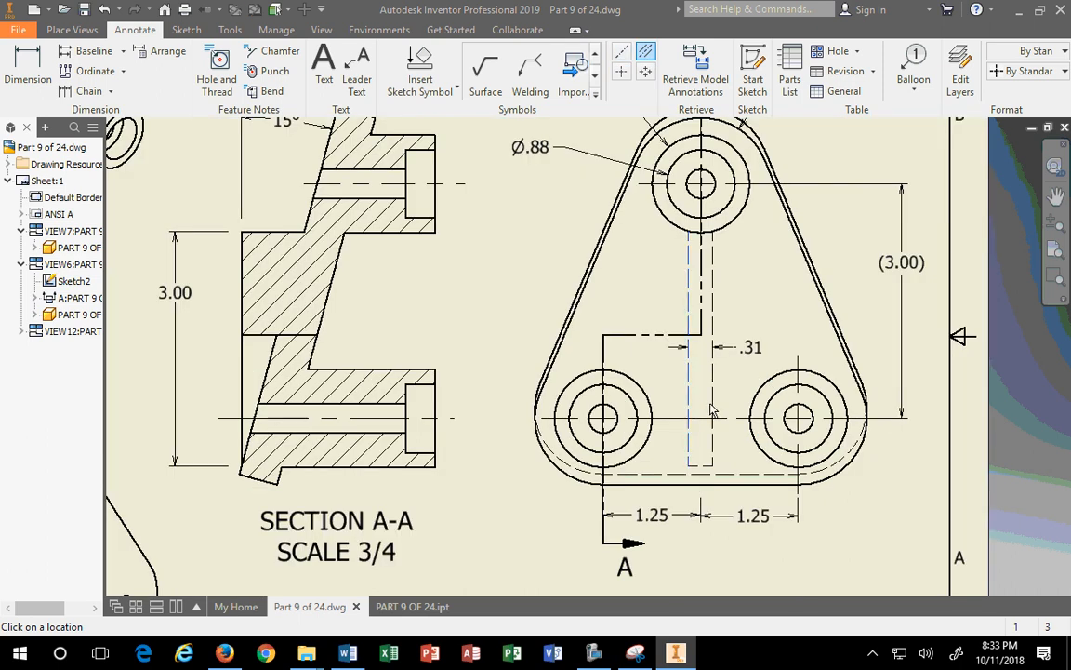
click(713, 437)
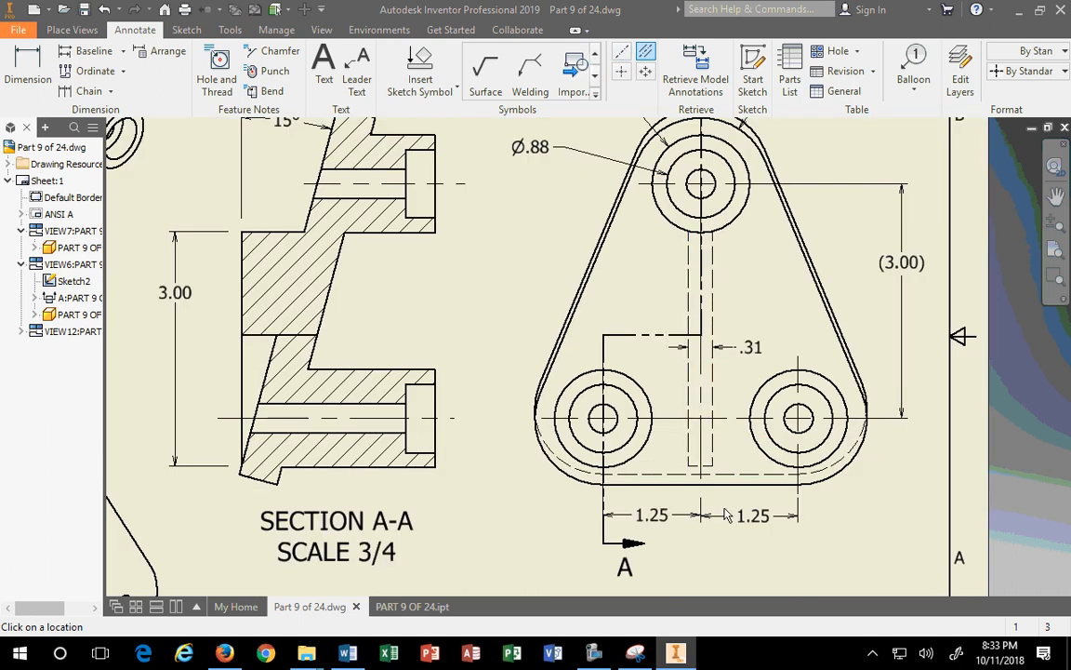
key(Escape)
scroll(716, 502, up, 3)
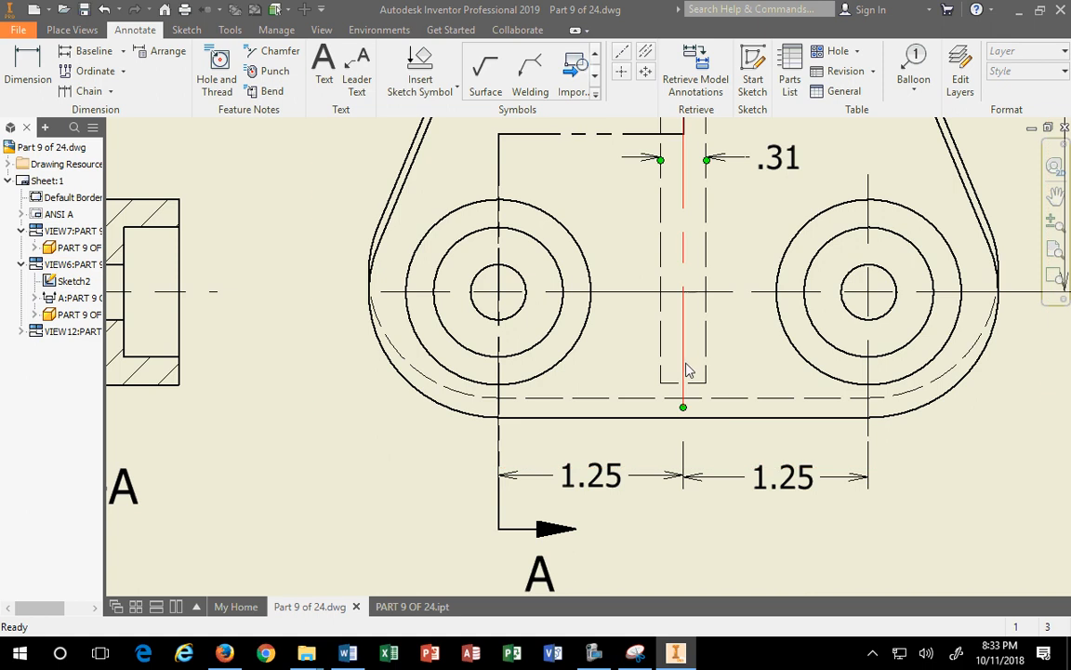
click(685, 364)
key(Delete)
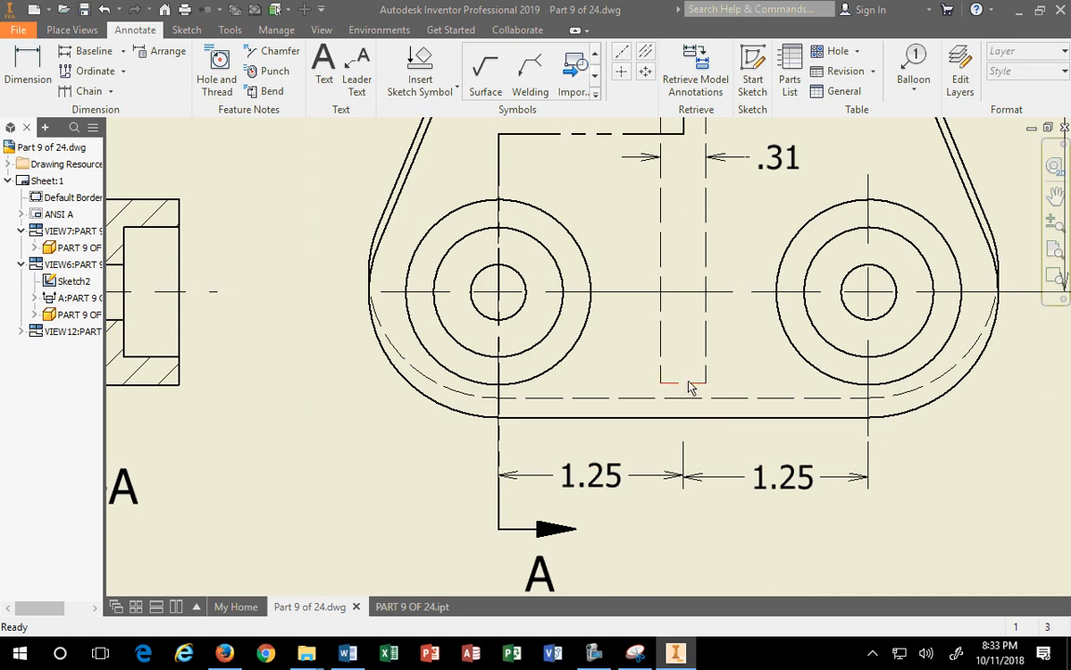
Step: Try to stretch the upper boss's center mark downward along the rib in the front view
scroll(689, 380, up, 4)
scroll(689, 382, down, 6)
scroll(697, 209, up, 5)
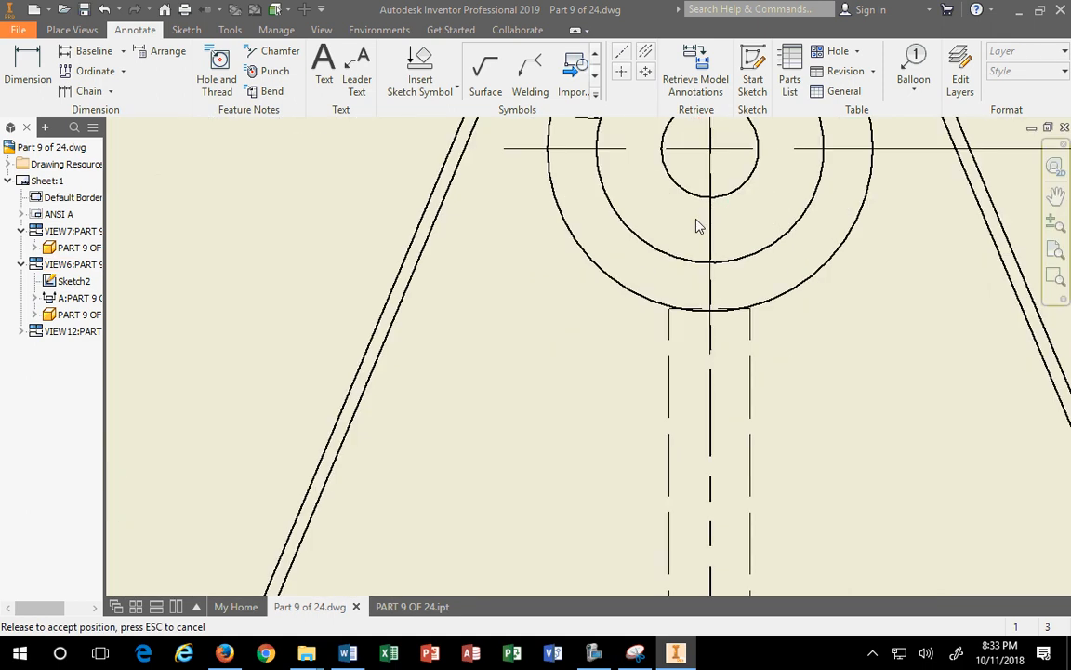
drag(712, 200, 696, 170)
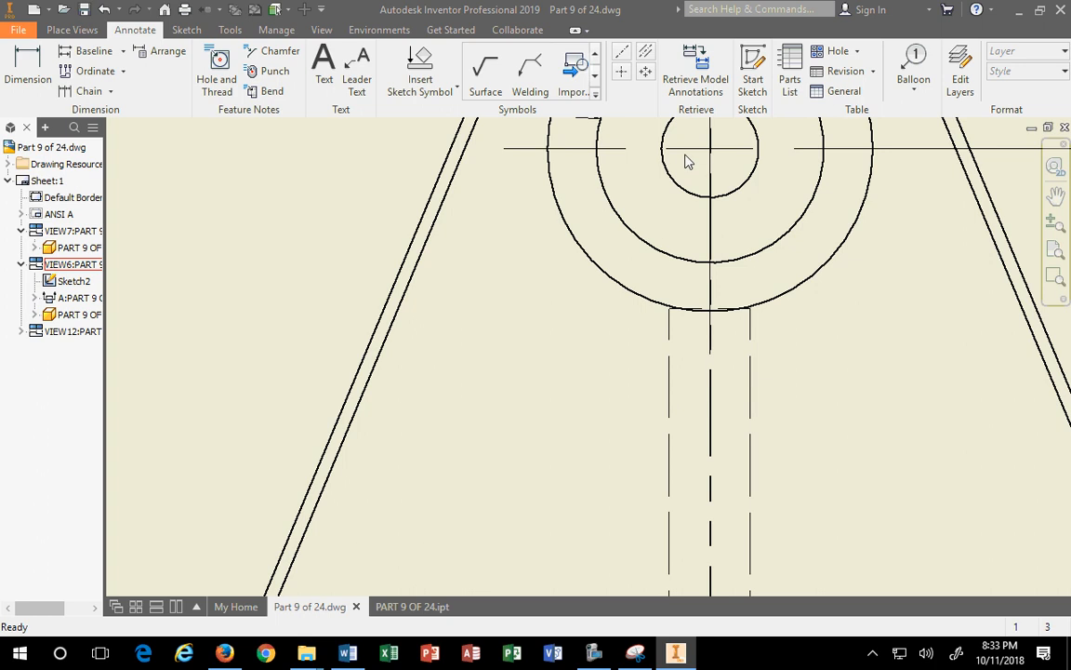
click(711, 152)
drag(711, 353, 720, 370)
scroll(720, 370, up, 2)
scroll(724, 362, down, 3)
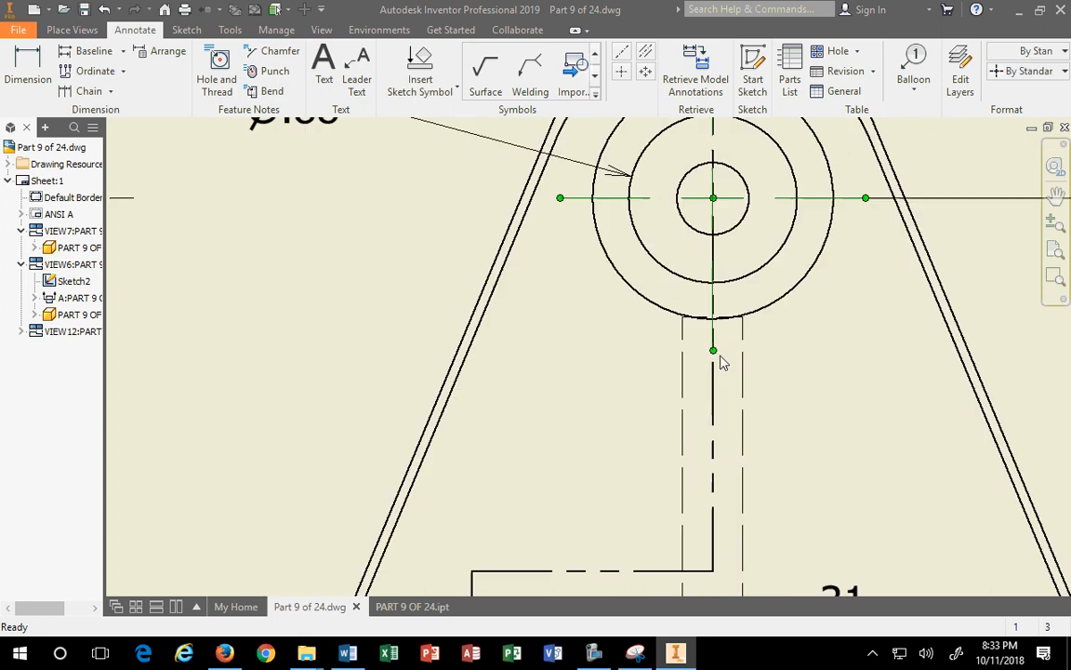
scroll(723, 363, down, 3)
drag(718, 437, 718, 499)
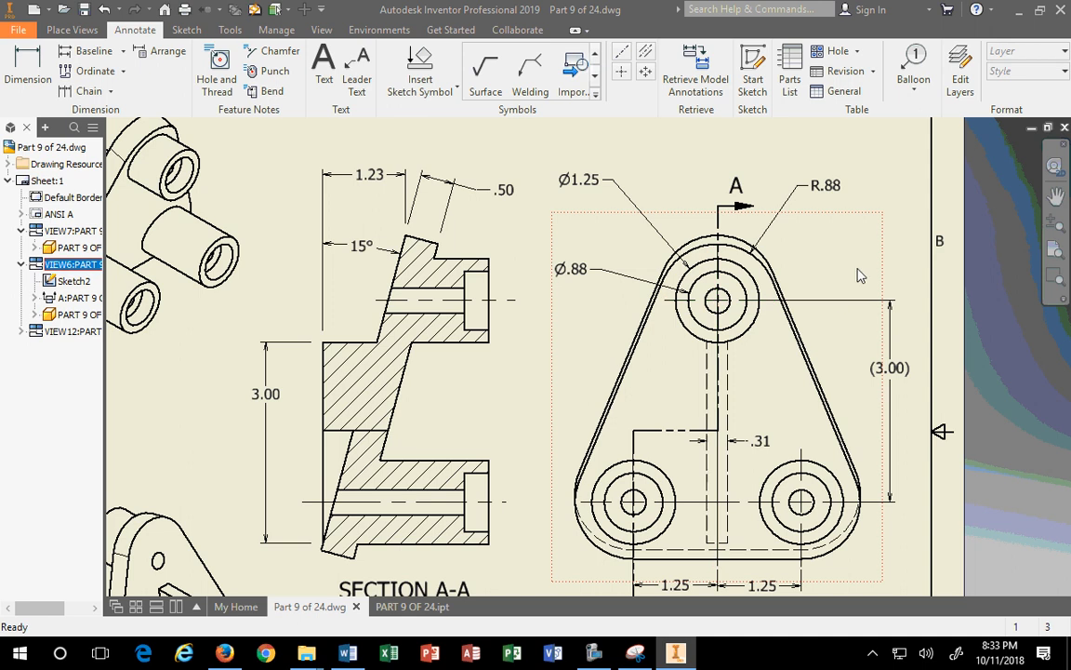
drag(722, 532, 726, 332)
click(717, 321)
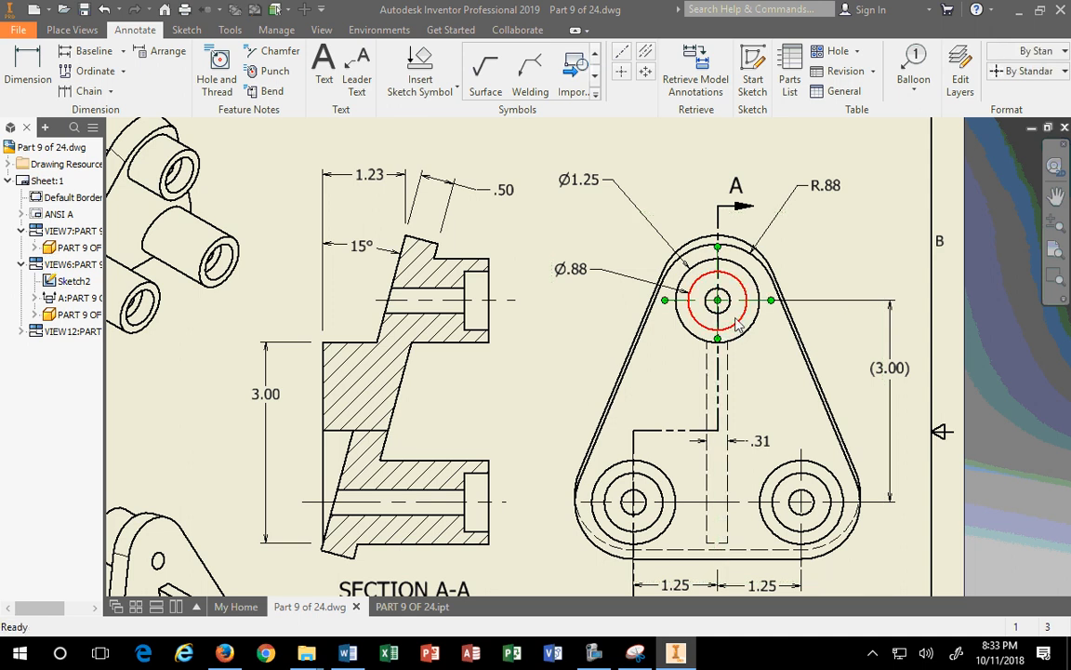
key(Escape)
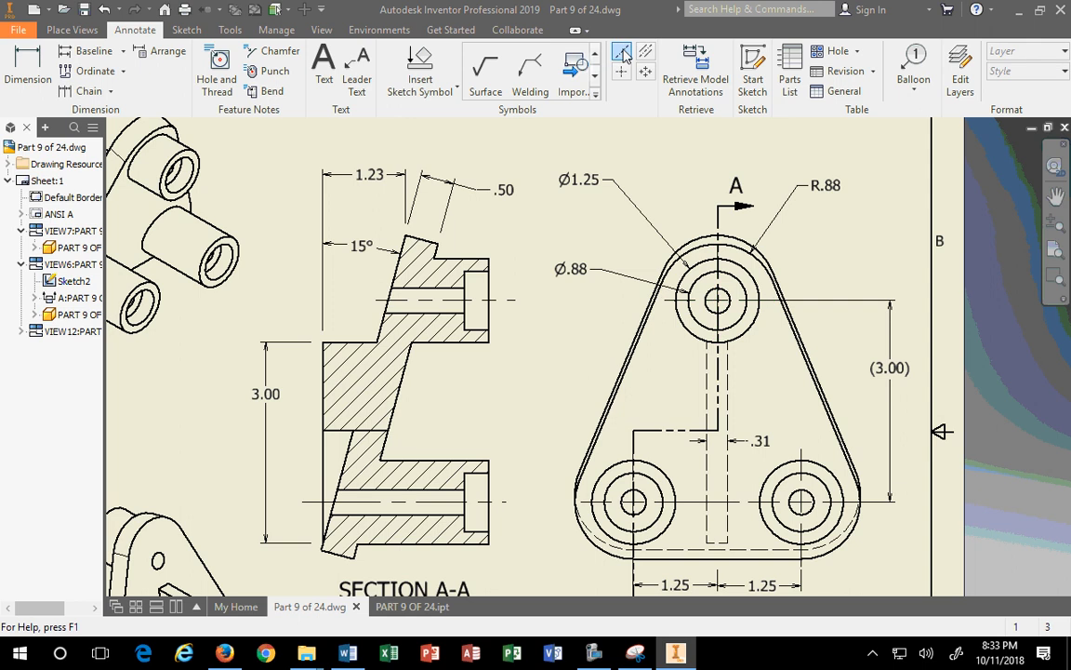
Step: Add a centerline bisector between the rib's hidden edges and extend it below the plate's bottom edge
click(645, 50)
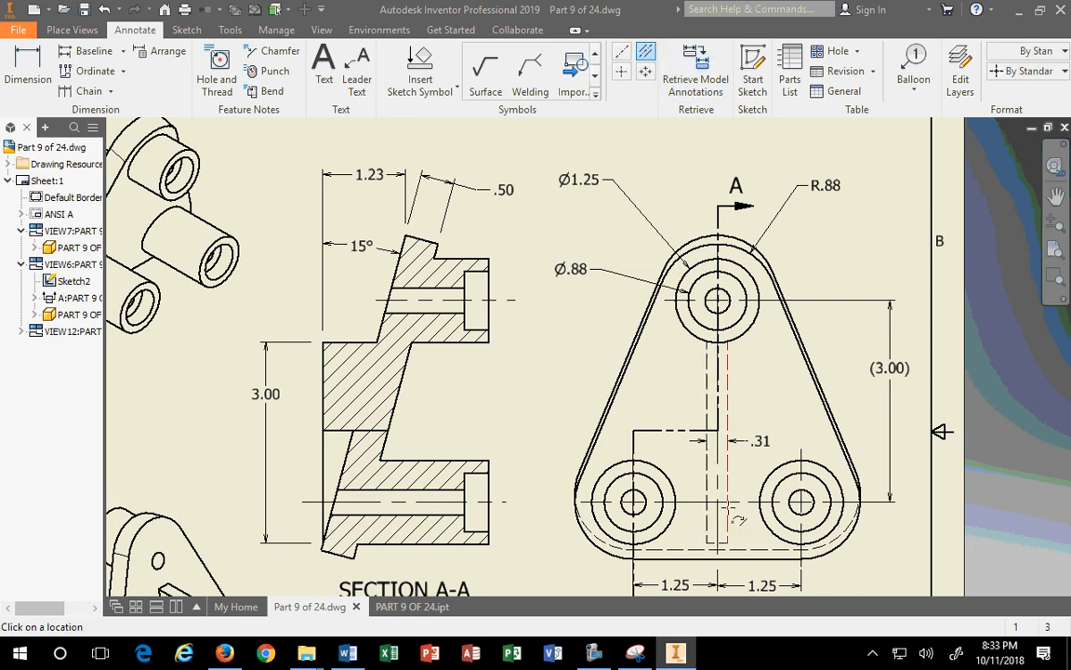
scroll(718, 544, down, 3)
scroll(725, 560, up, 5)
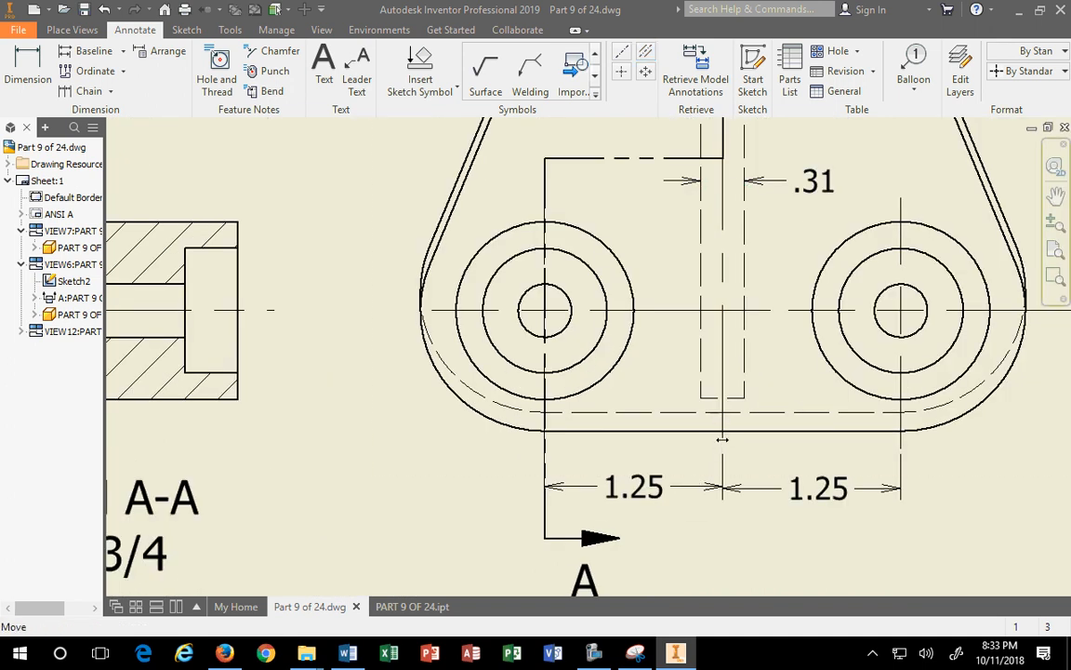
Step: Shorten the left 1.25 dimension's inner extension line further to leave a gap below the rib's centerline
click(722, 454)
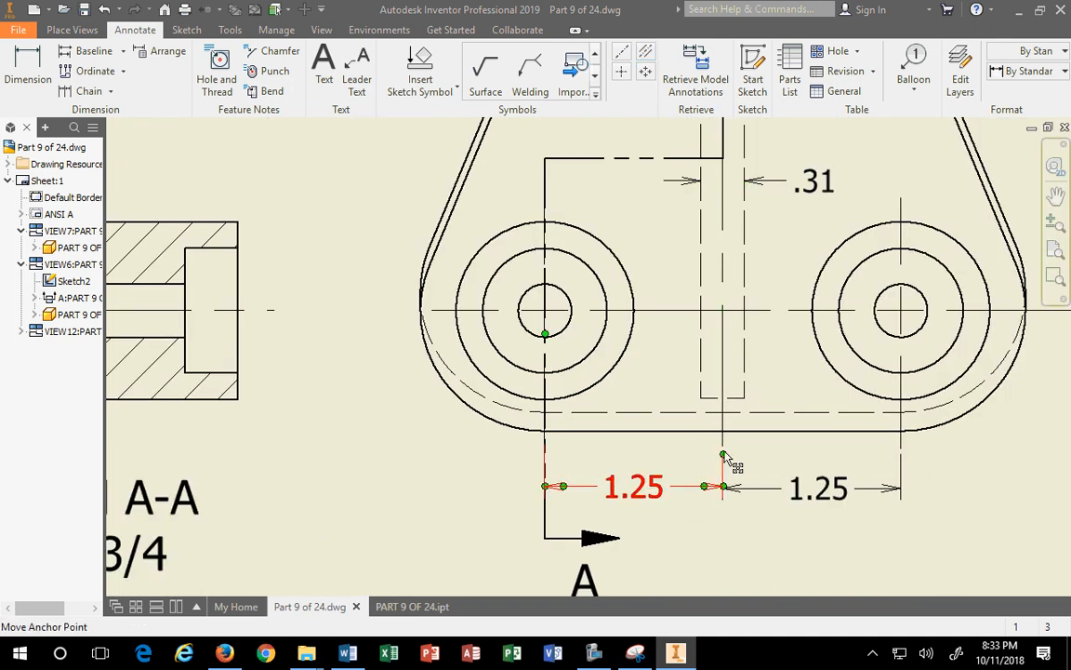
drag(723, 454, 725, 456)
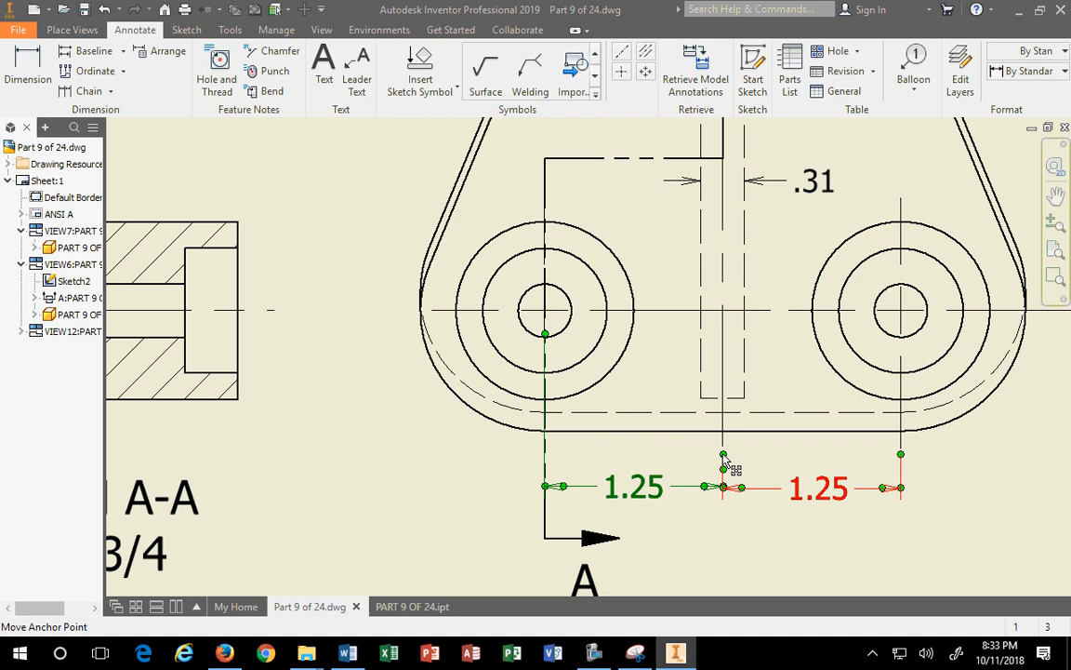
click(754, 512)
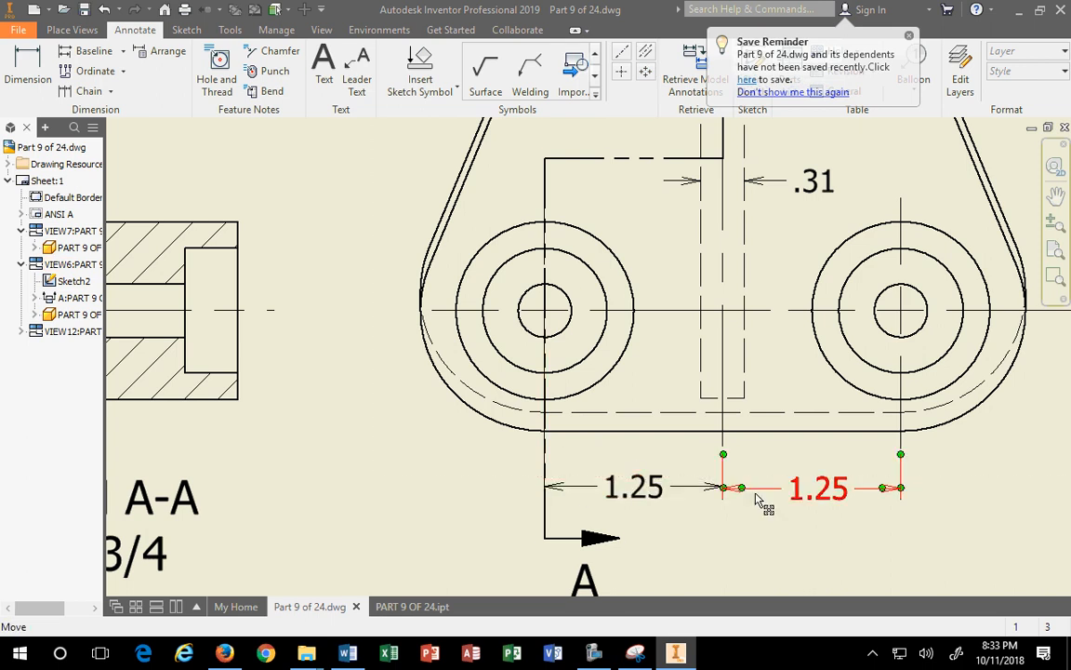
scroll(757, 496, down, 3)
scroll(757, 496, up, 8)
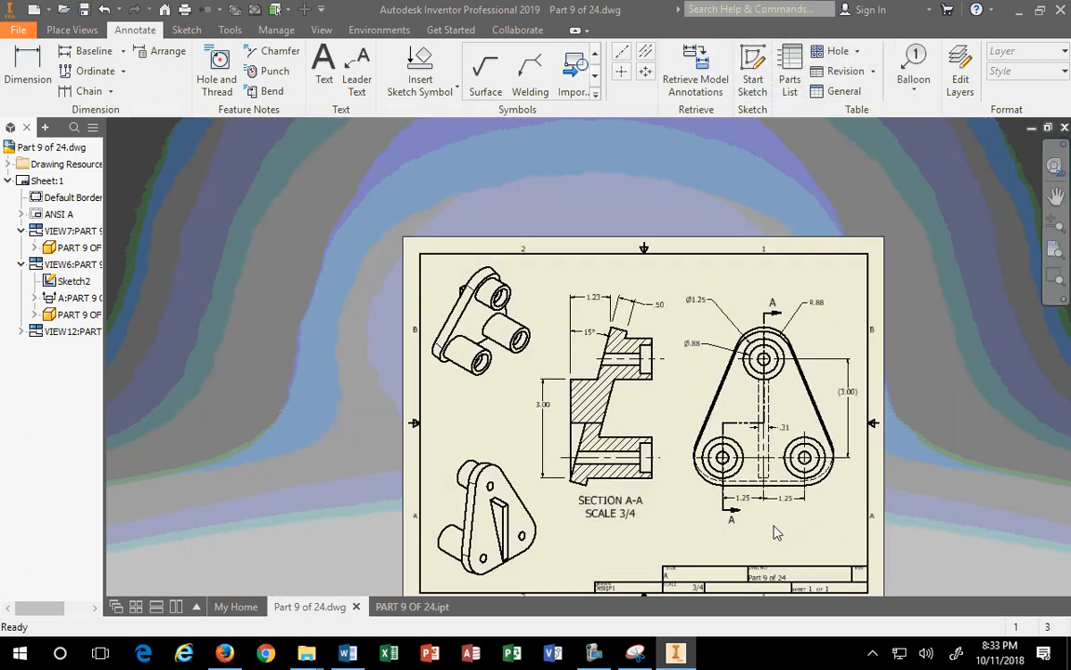
Step: Extend the upper boss's center mark past the plate's right outline and shorten the (3.00) dimension's upper extension line to clear it
scroll(696, 493, down, 4)
middle_drag(696, 492, 709, 579)
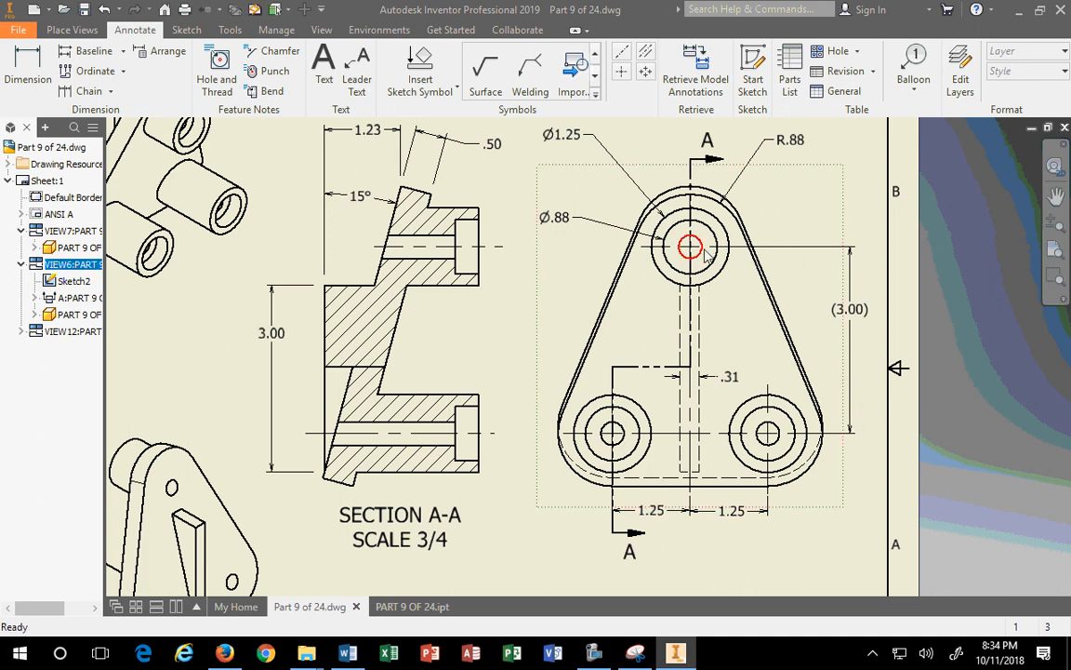
drag(702, 247, 762, 247)
click(808, 249)
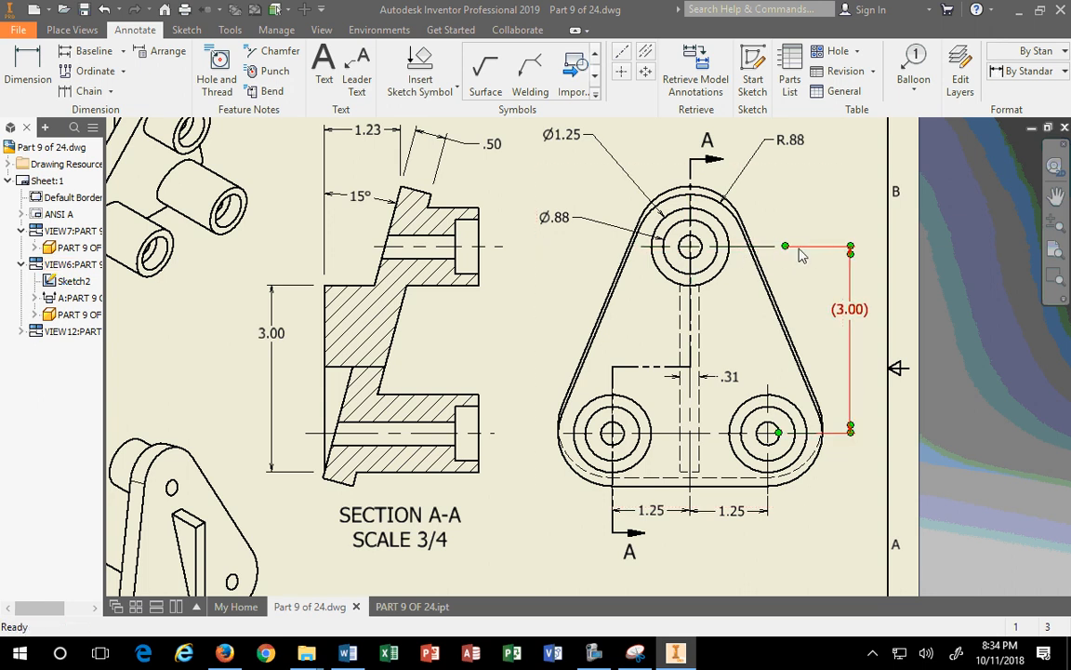
Step: Extend the lower-right boss's center mark past the plate's right edge and shorten the (3.00) dimension's lower extension line to clear it
scroll(871, 523, up, 2)
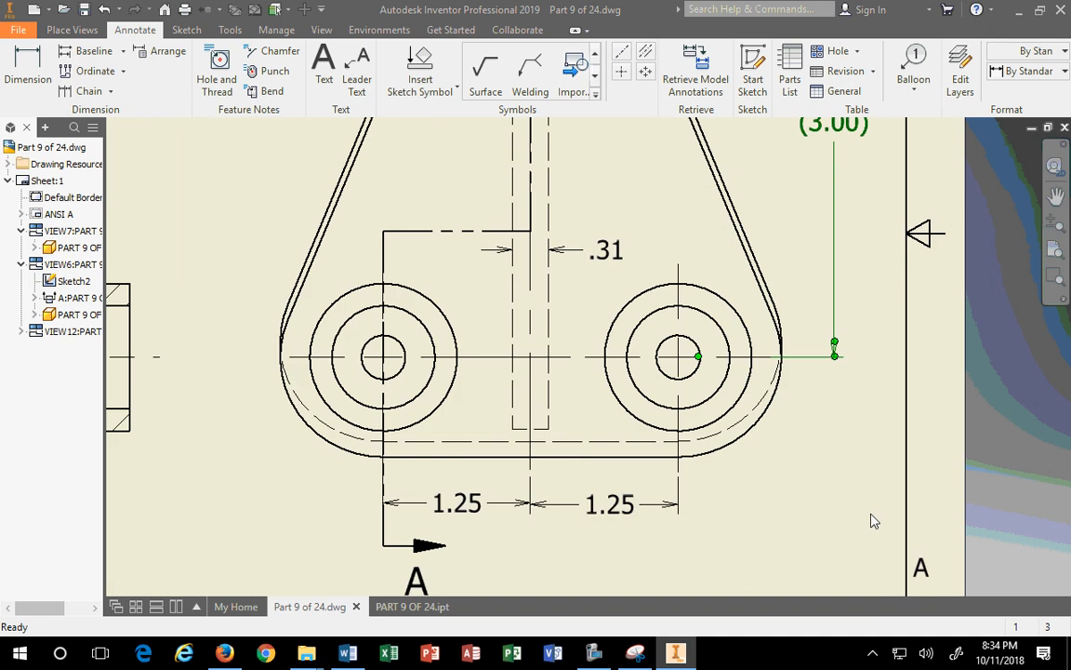
scroll(872, 521, down, 4)
scroll(837, 444, up, 5)
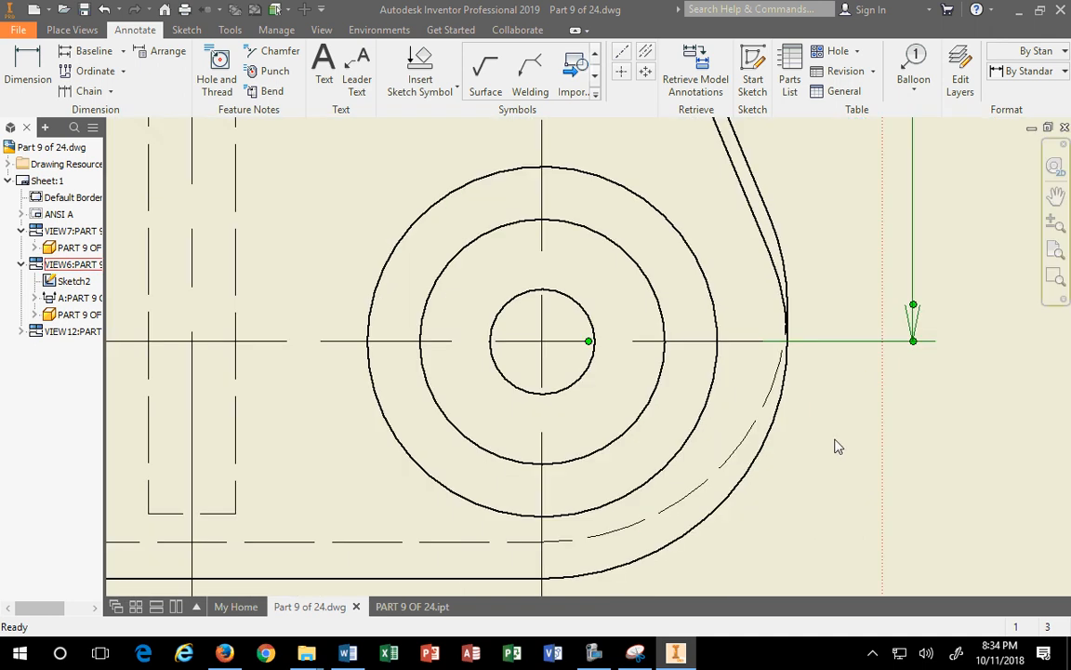
click(591, 344)
drag(761, 349, 823, 349)
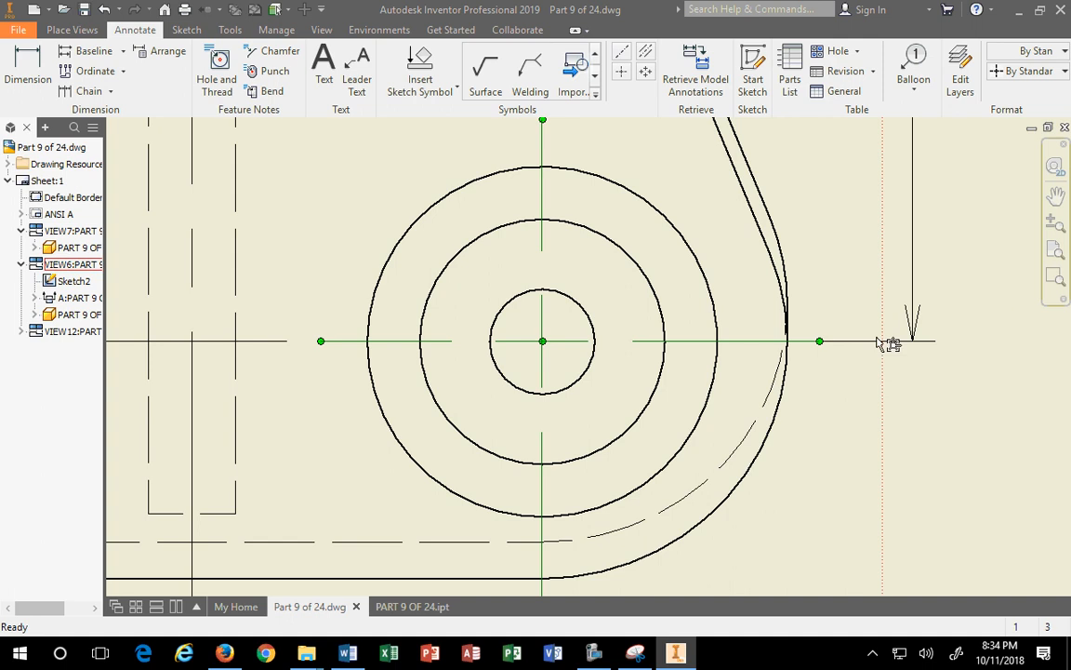
click(908, 340)
drag(596, 354, 819, 342)
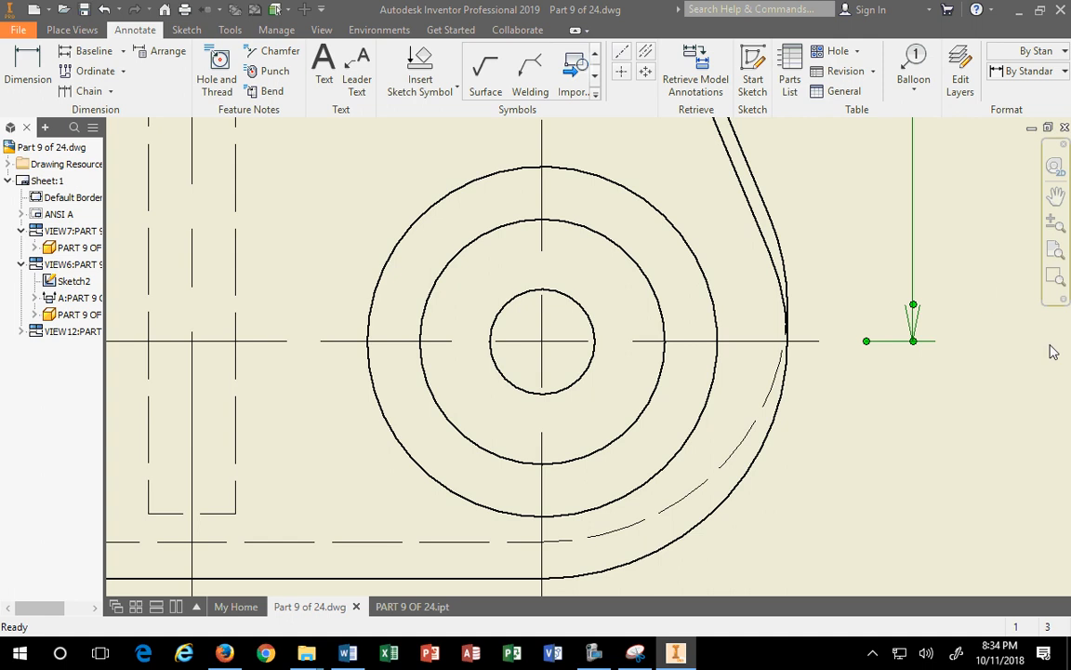
scroll(930, 325, down, 6)
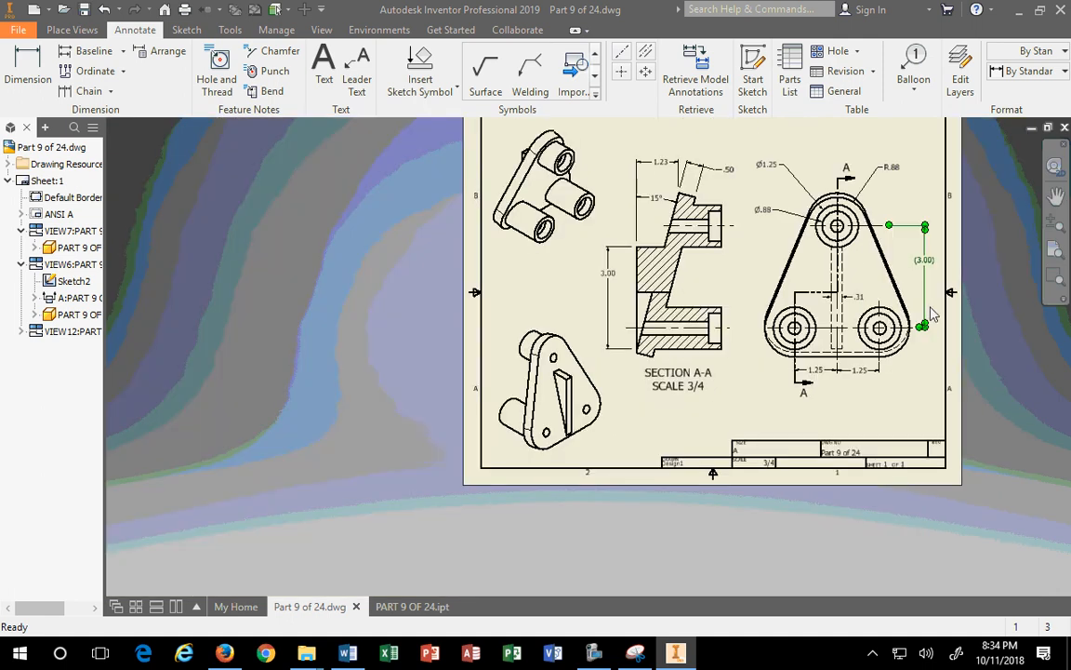
Step: Extend the lower-left boss's center mark horizontally past the plate's left edge
middle_drag(934, 312, 812, 318)
scroll(796, 264, up, 4)
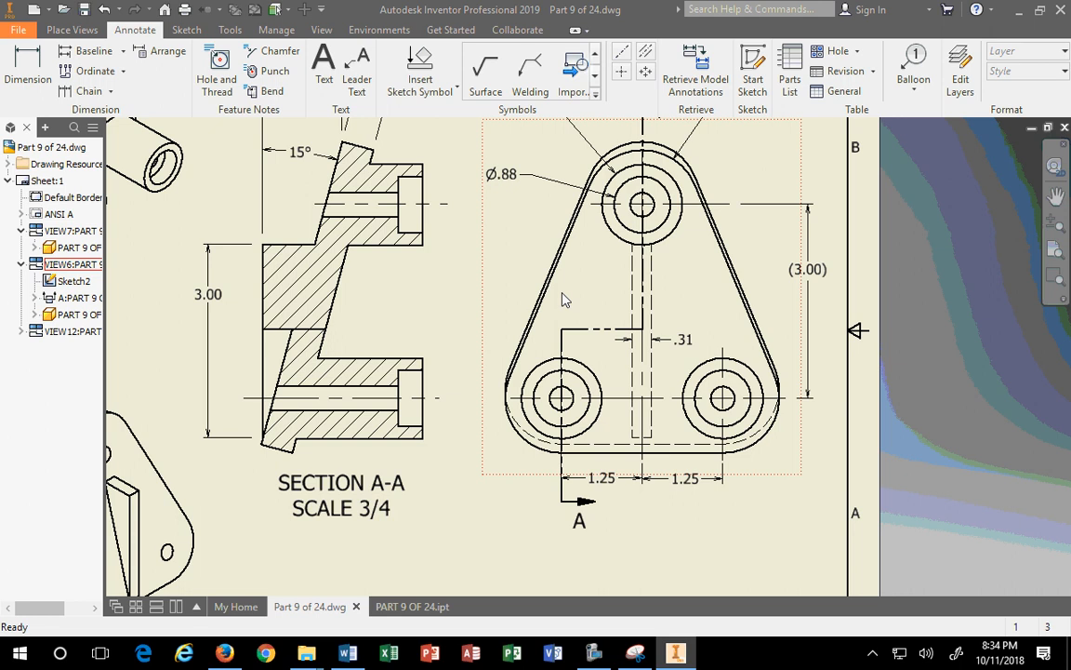
scroll(508, 363, down, 2)
scroll(533, 420, up, 5)
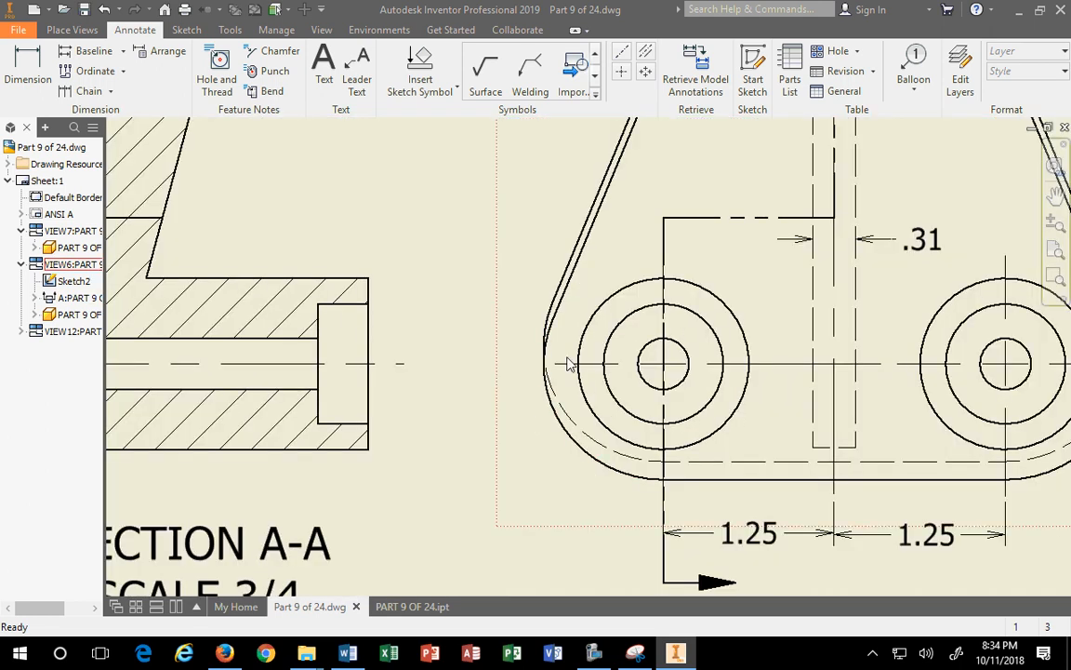
mouse_move(557, 363)
mouse_down()
mouse_move(498, 364)
mouse_move(518, 364)
mouse_up()
scroll(516, 432, down, 5)
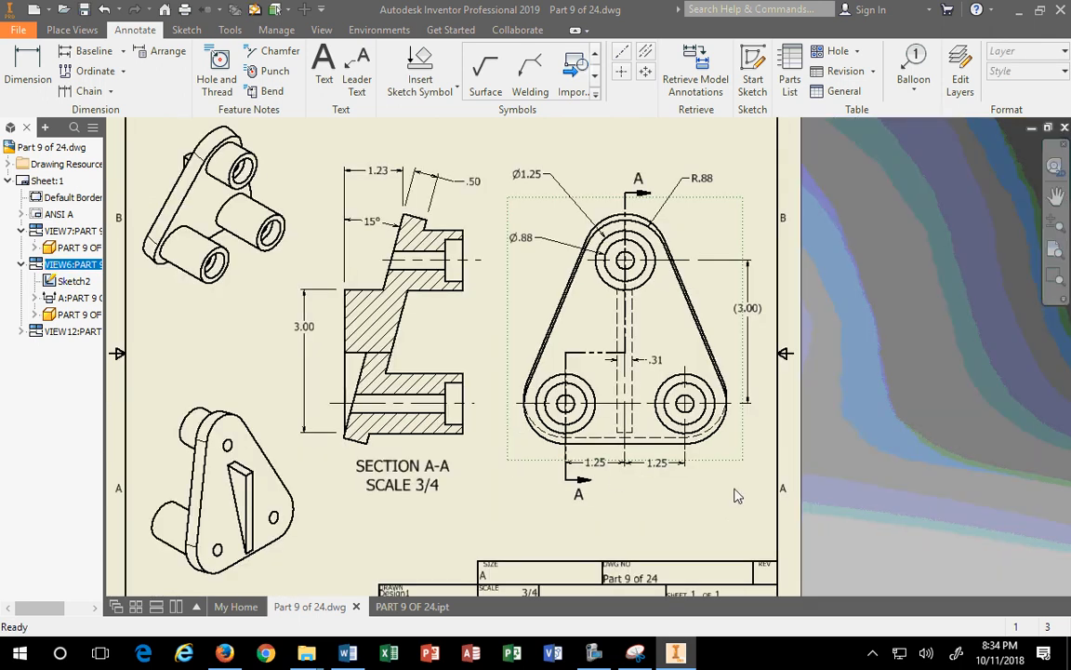
Step: Extend the upper boss's center mark horizontally past the plate's left outline
scroll(599, 262, down, 3)
scroll(599, 264, up, 4)
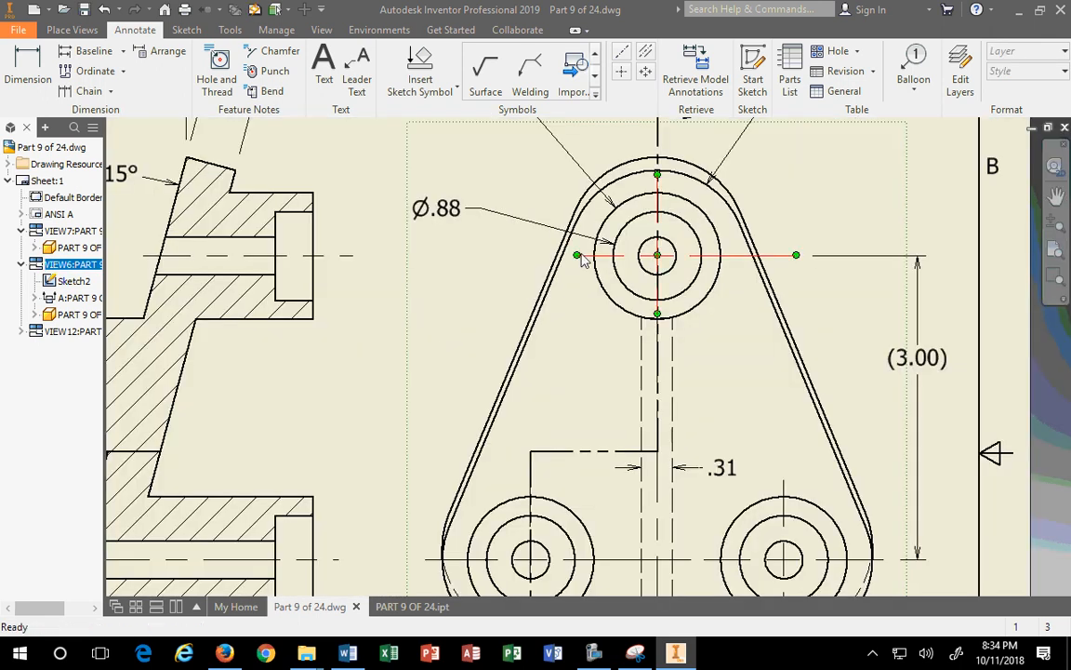
drag(580, 257, 480, 257)
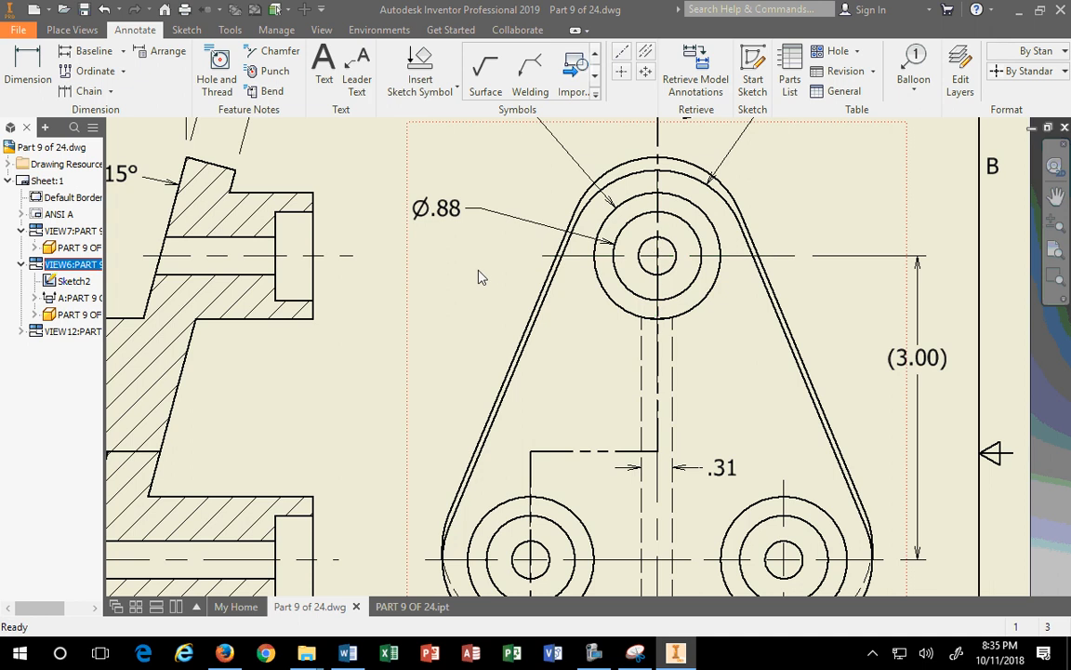
scroll(856, 465, down, 3)
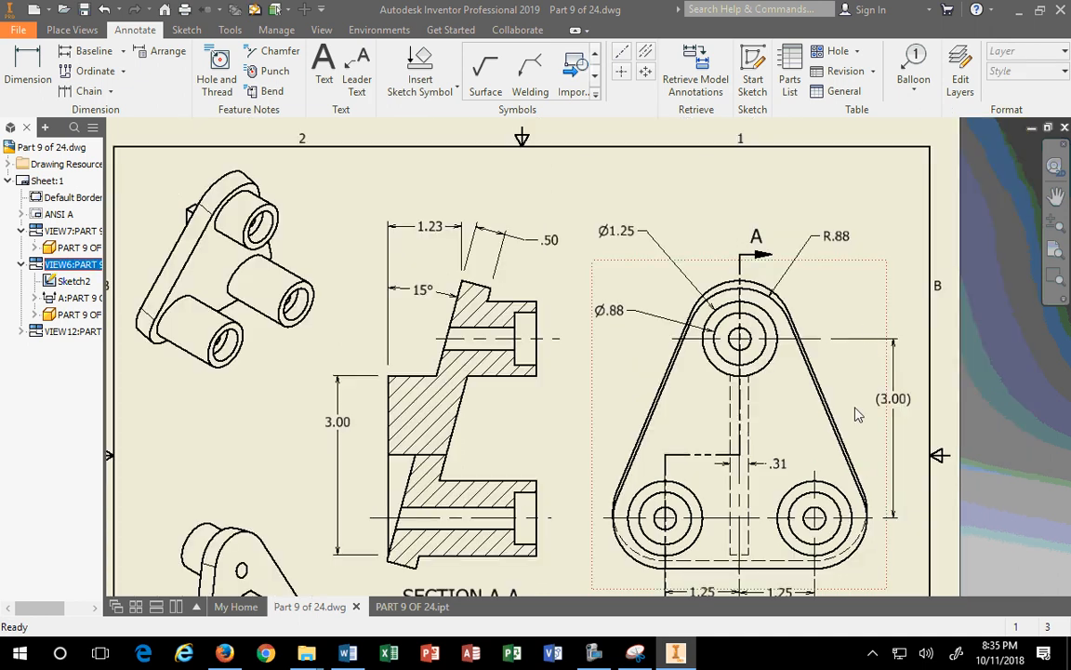
middle_drag(907, 485, 857, 398)
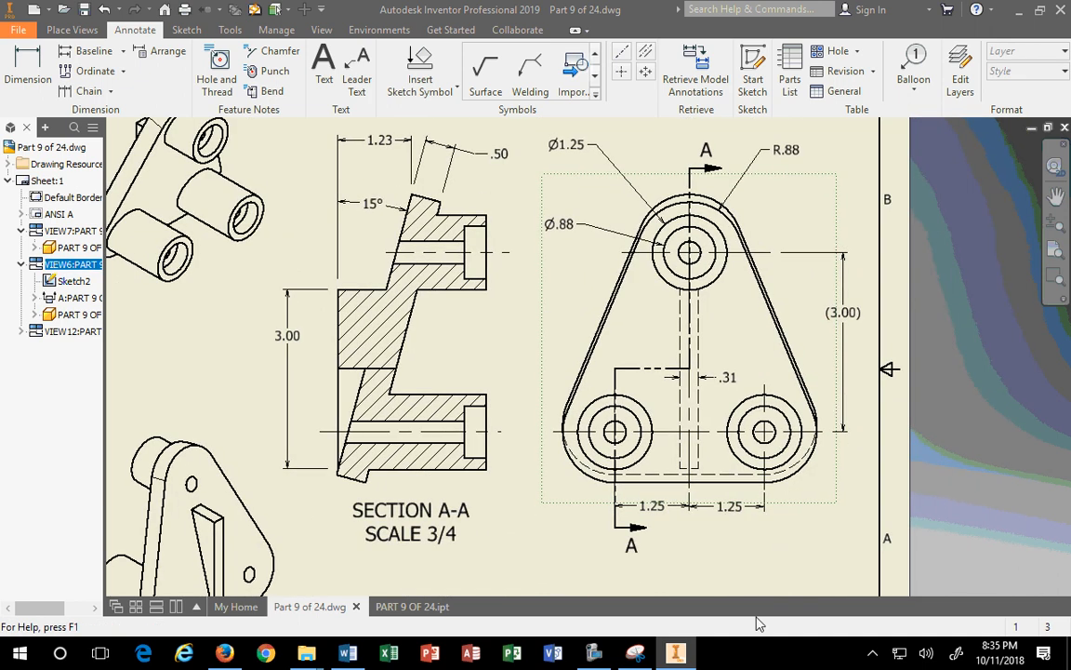
Step: Delete the Ø.88 counterbore diameter dimension from the upper boss in the front view
middle_drag(697, 193, 690, 246)
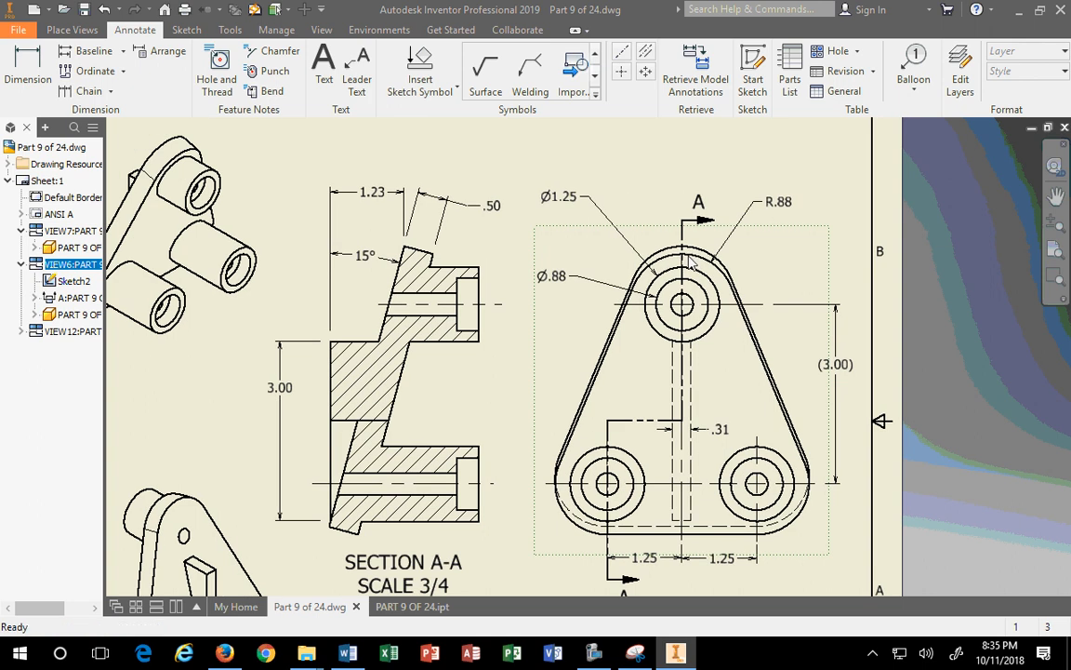
drag(683, 317, 686, 298)
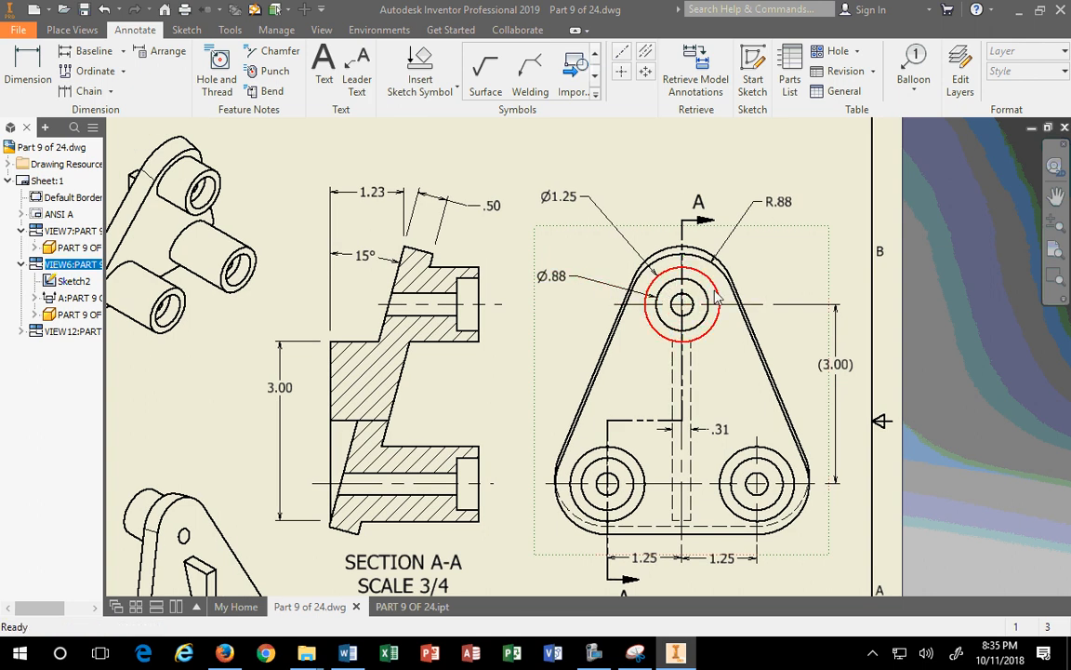
click(558, 278)
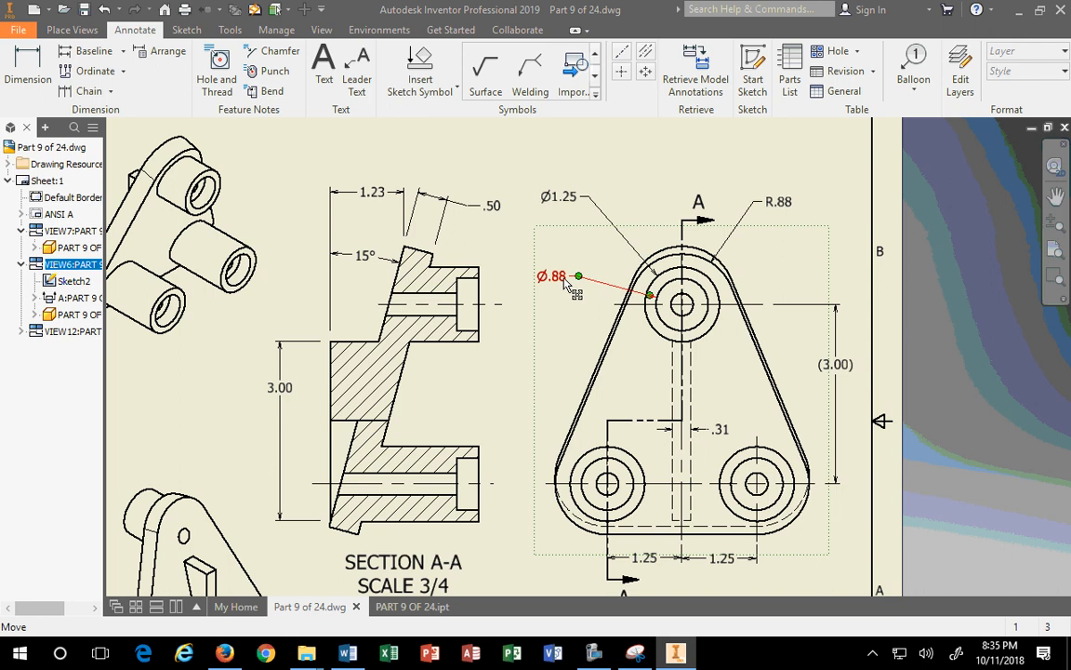
key(Delete)
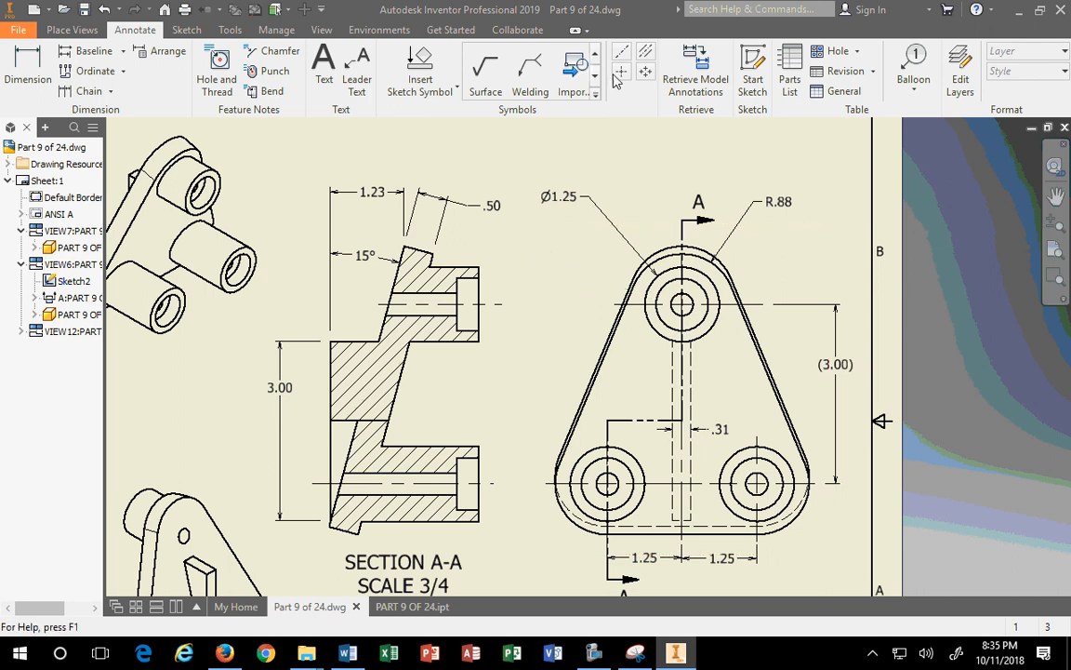
Step: Try a counterbore hole note beside the upper boss in the front view, and undo it
click(223, 63)
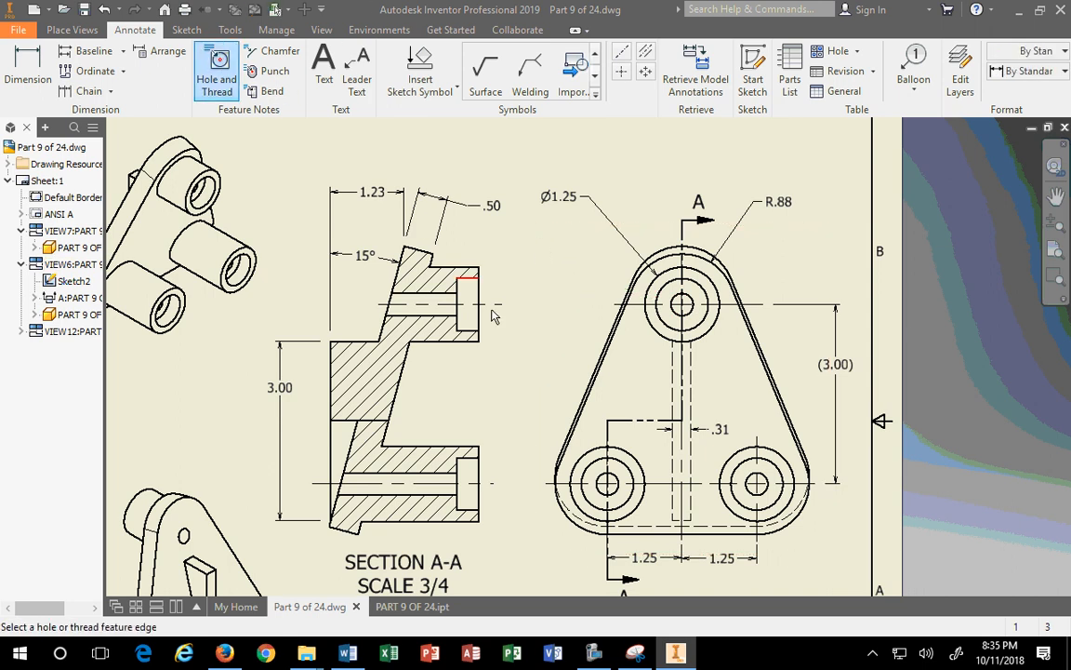
click(711, 291)
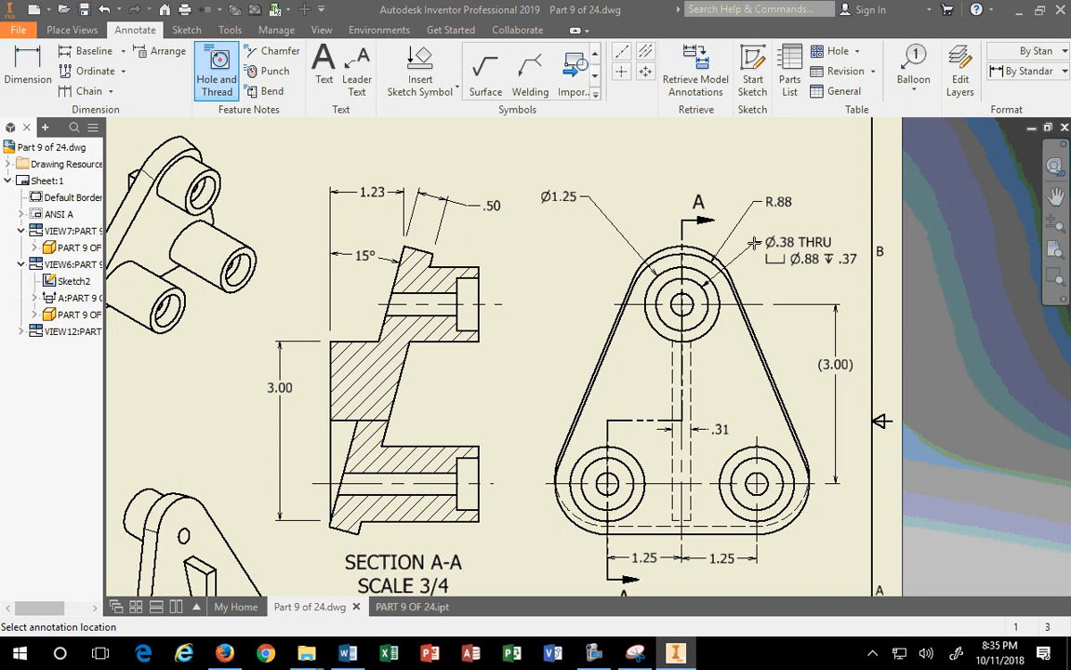
click(759, 242)
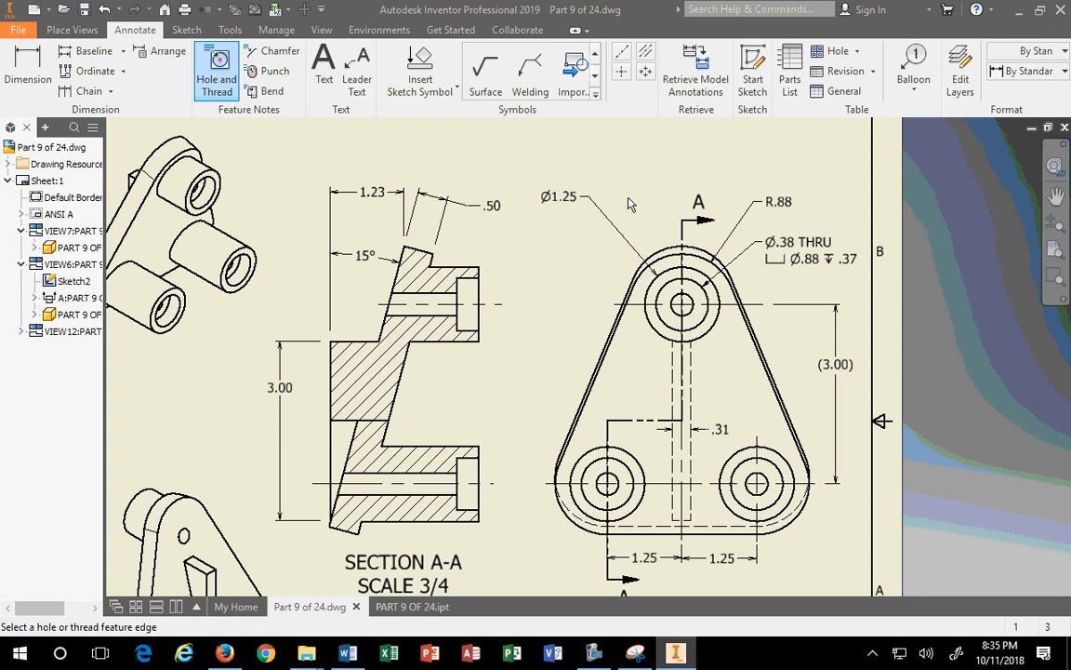
key(Escape)
right_click(628, 170)
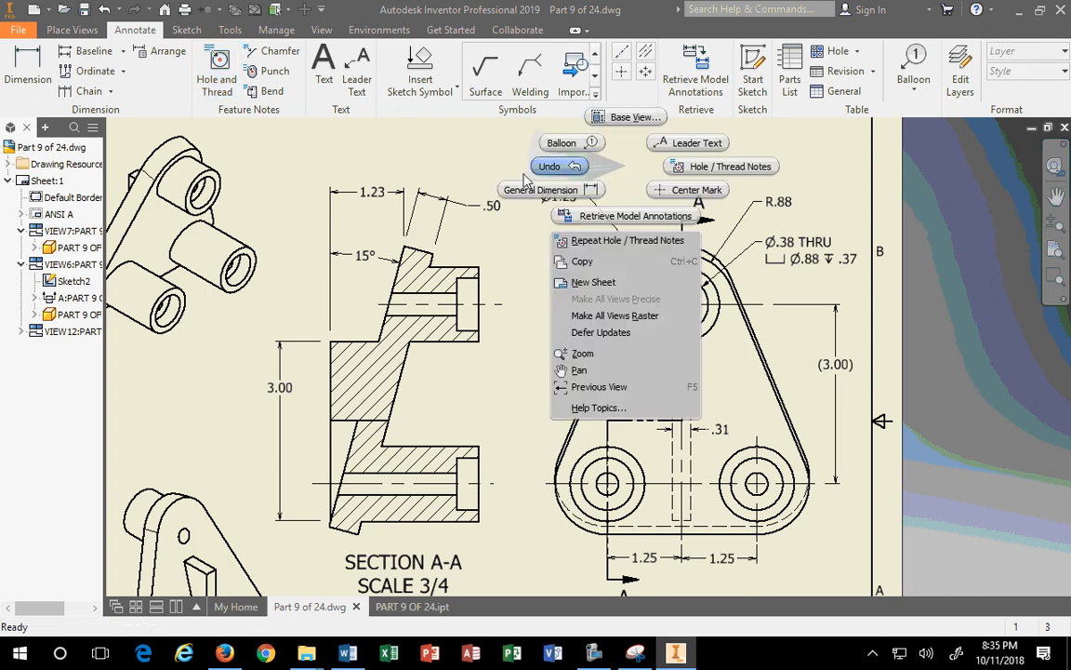
click(526, 178)
click(565, 200)
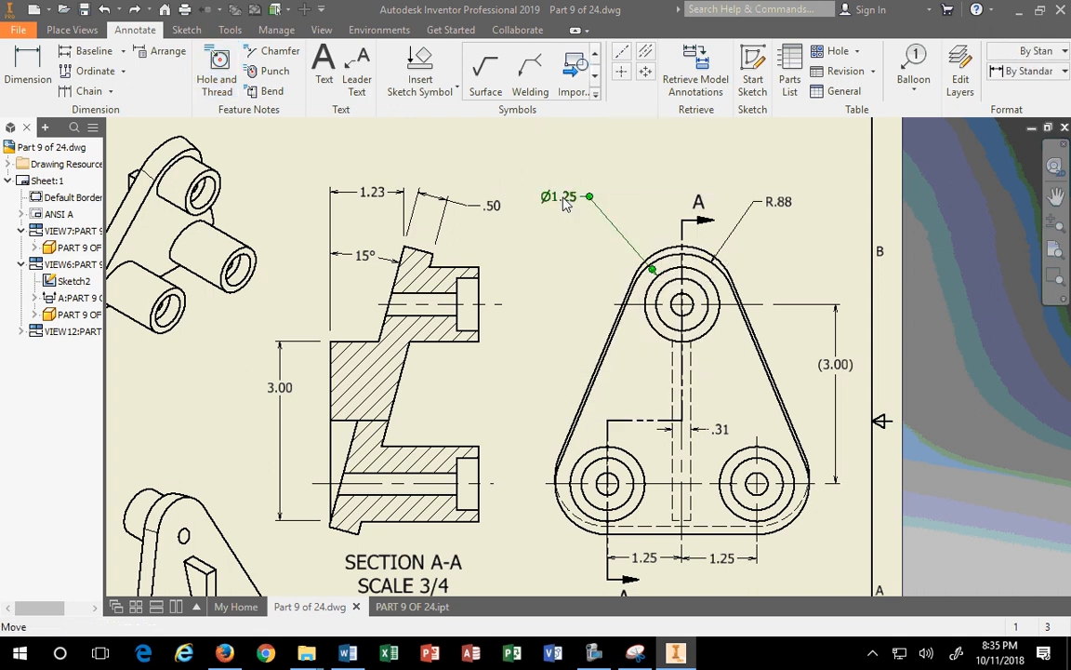
right_click(569, 201)
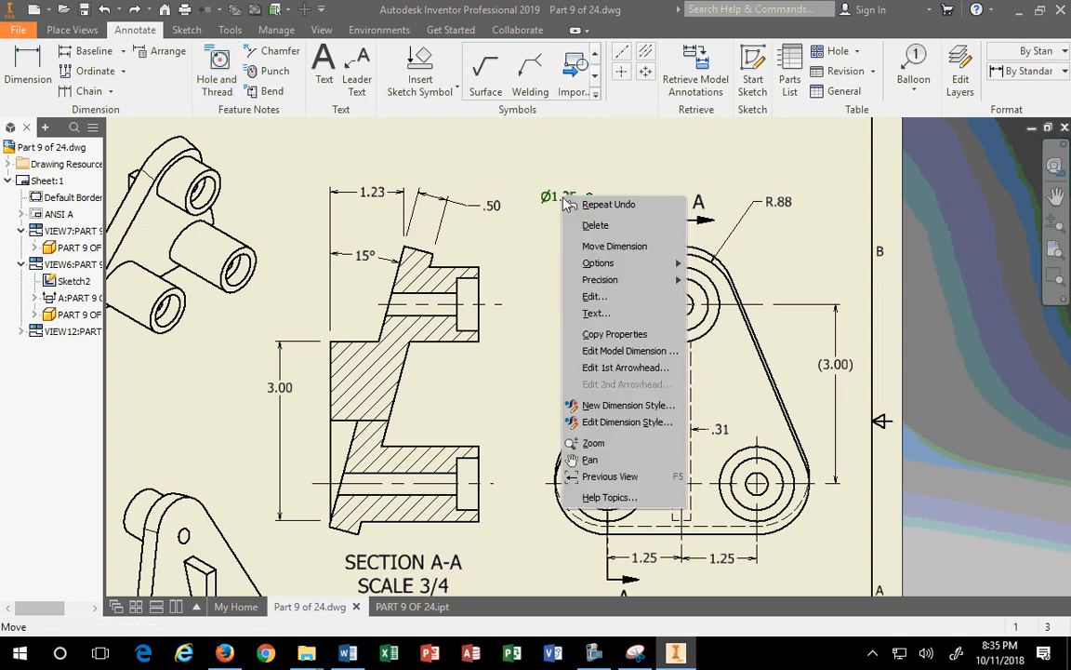
click(638, 352)
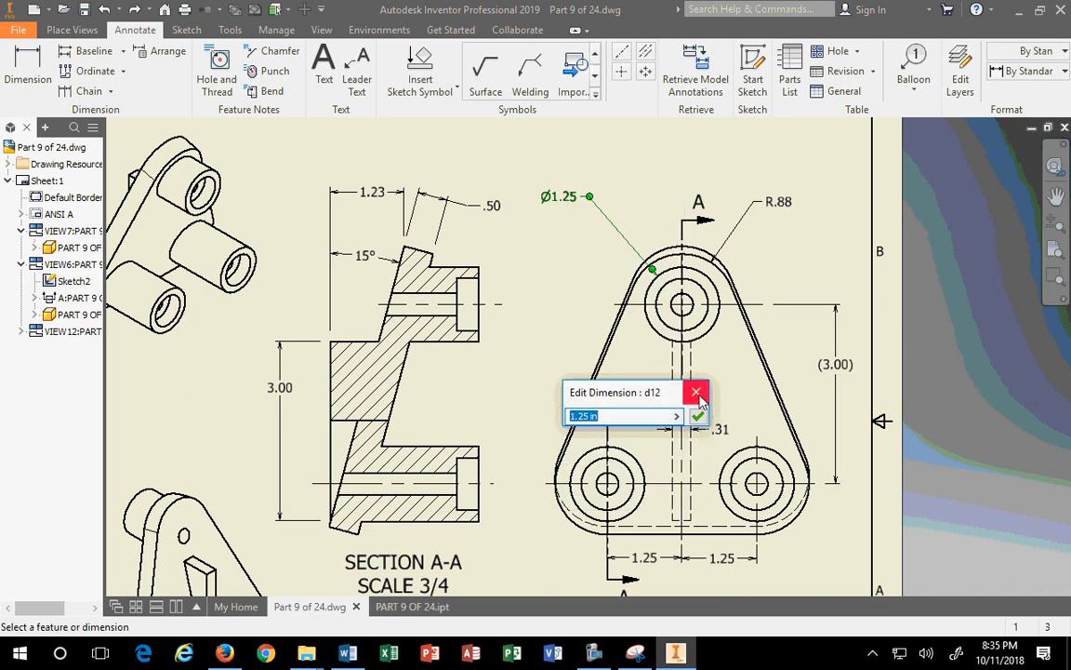
click(617, 420)
text(usdhf)
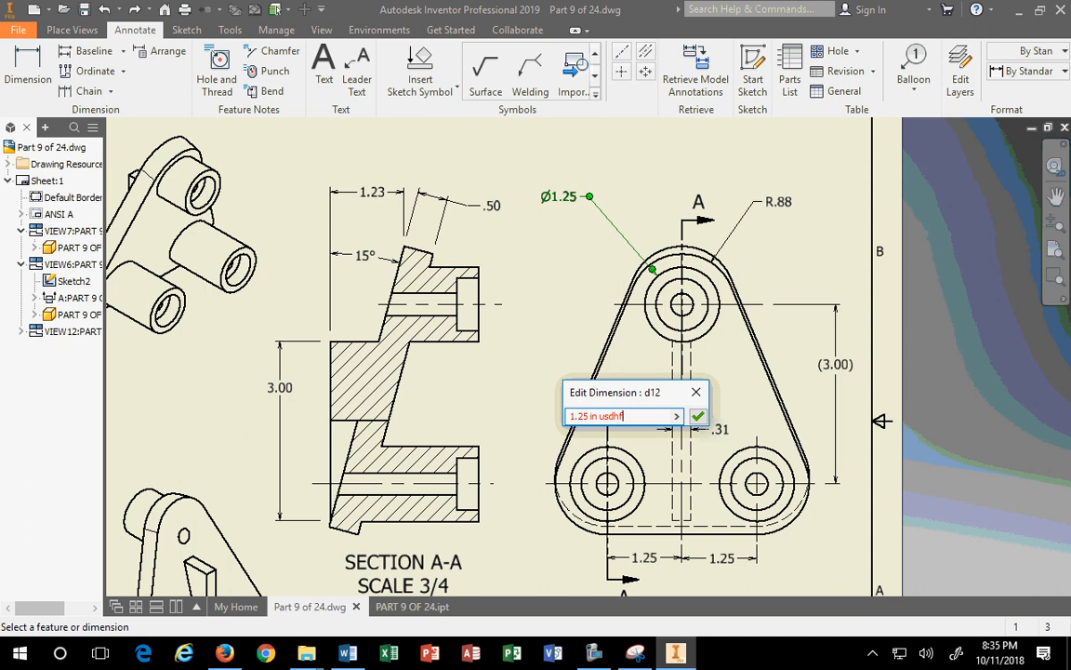
key(BackSpace)
key(BackSpace)
key(BackSpace)
key(BackSpace)
key(Return)
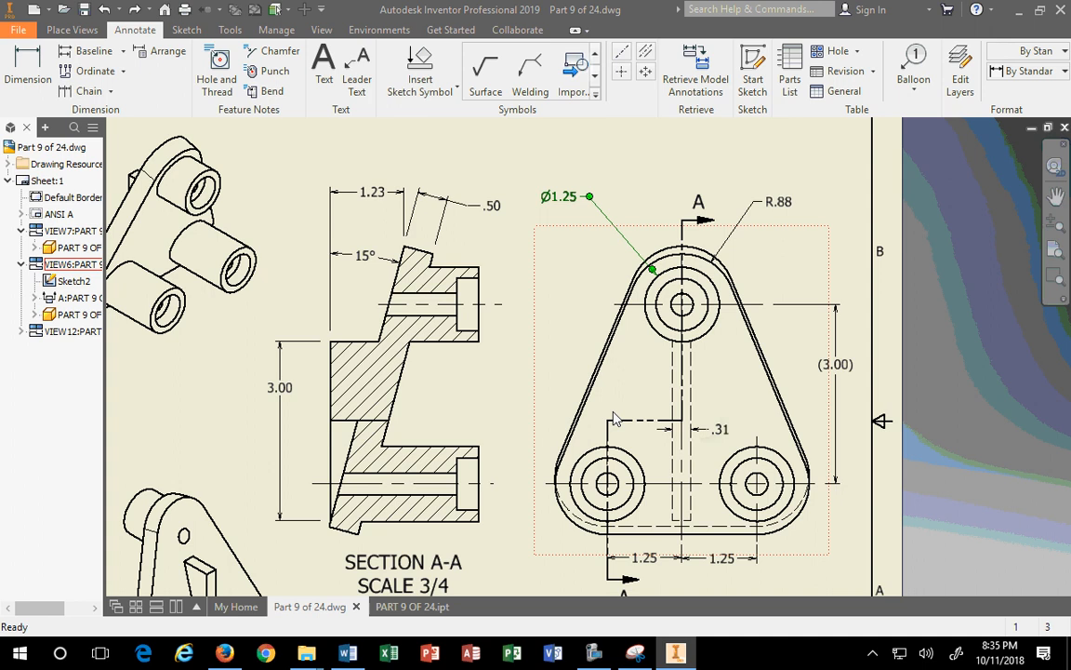
Step: Append (TYP.) to the upper boss's Ø1.25 dimension and move its text up, clear of the .50 dimension
double_click(572, 200)
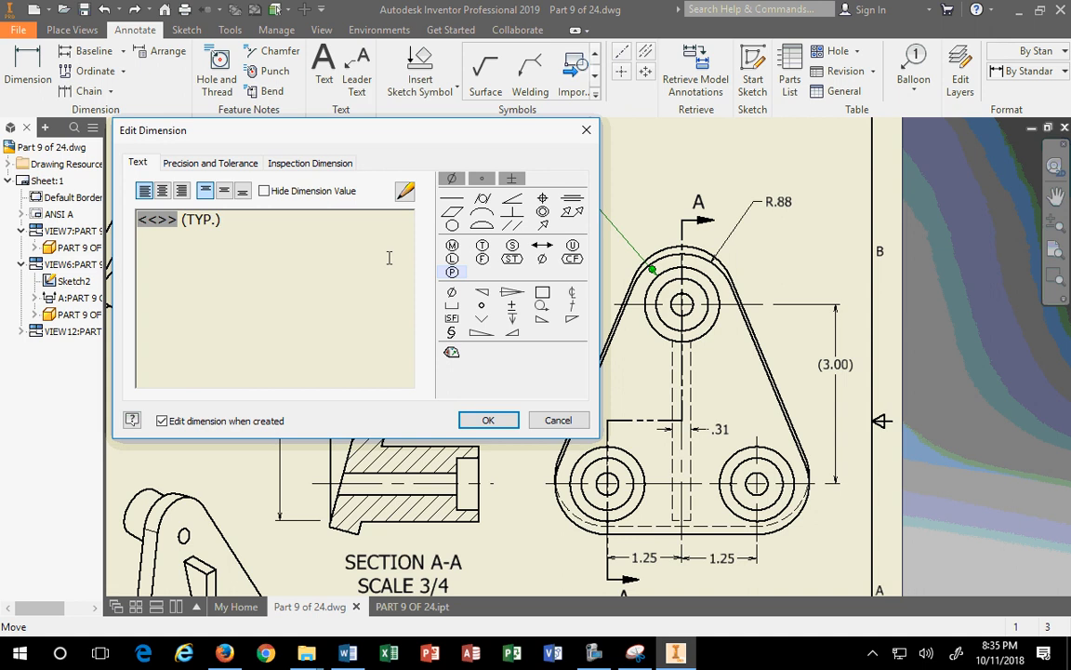
click(486, 419)
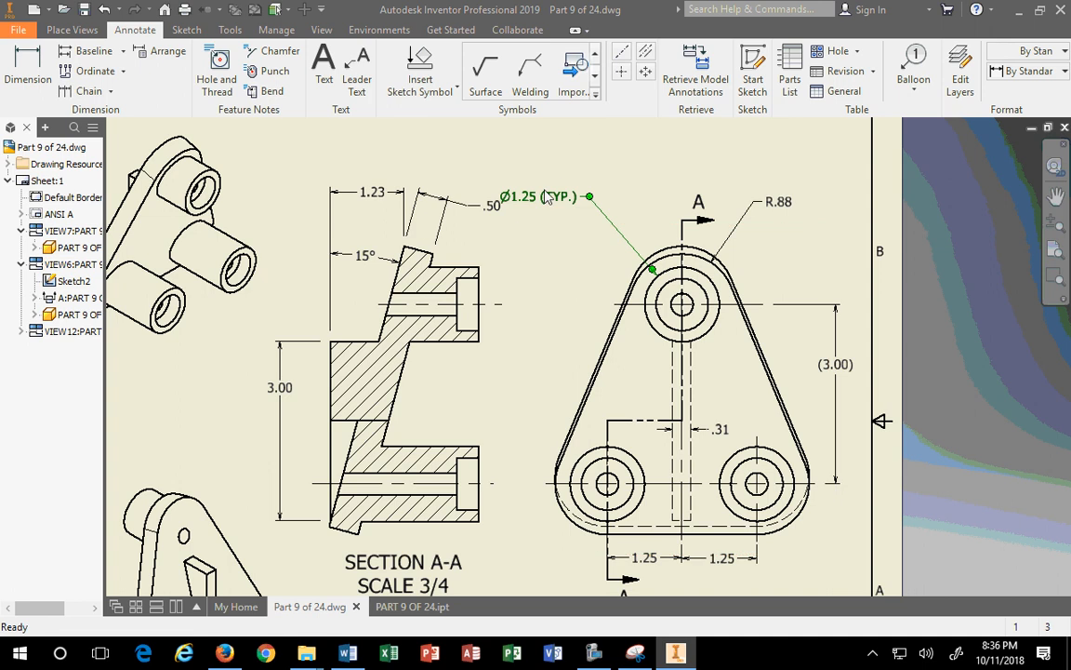
drag(549, 191, 602, 159)
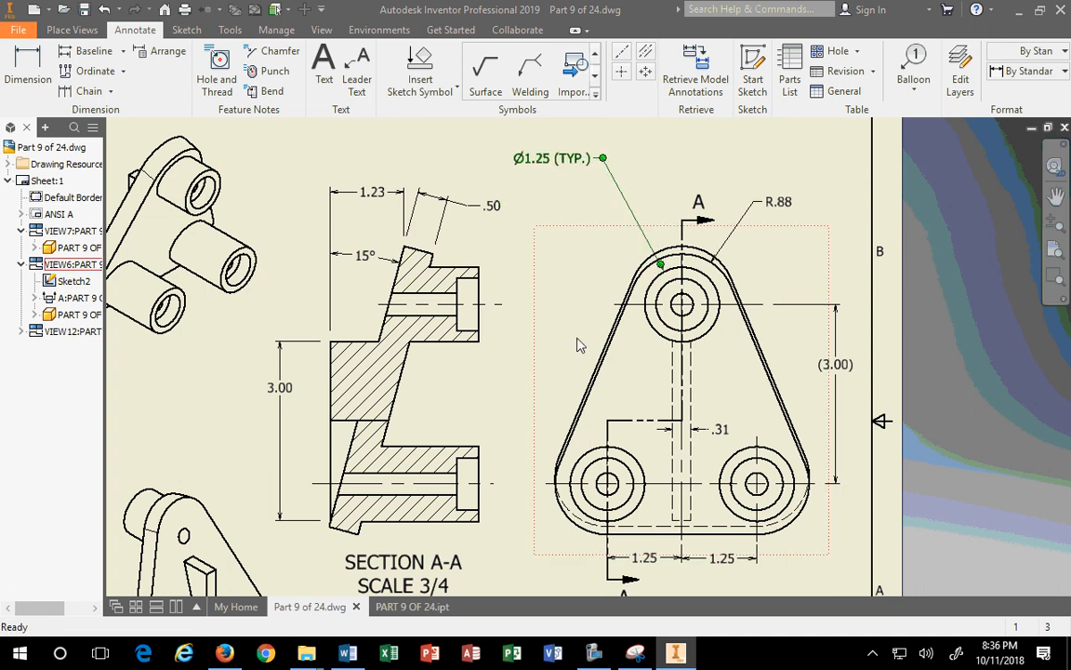
Step: Move the R.88 dimension higher above the plate's rounded top and append (TYP.) to its text
drag(778, 202, 786, 191)
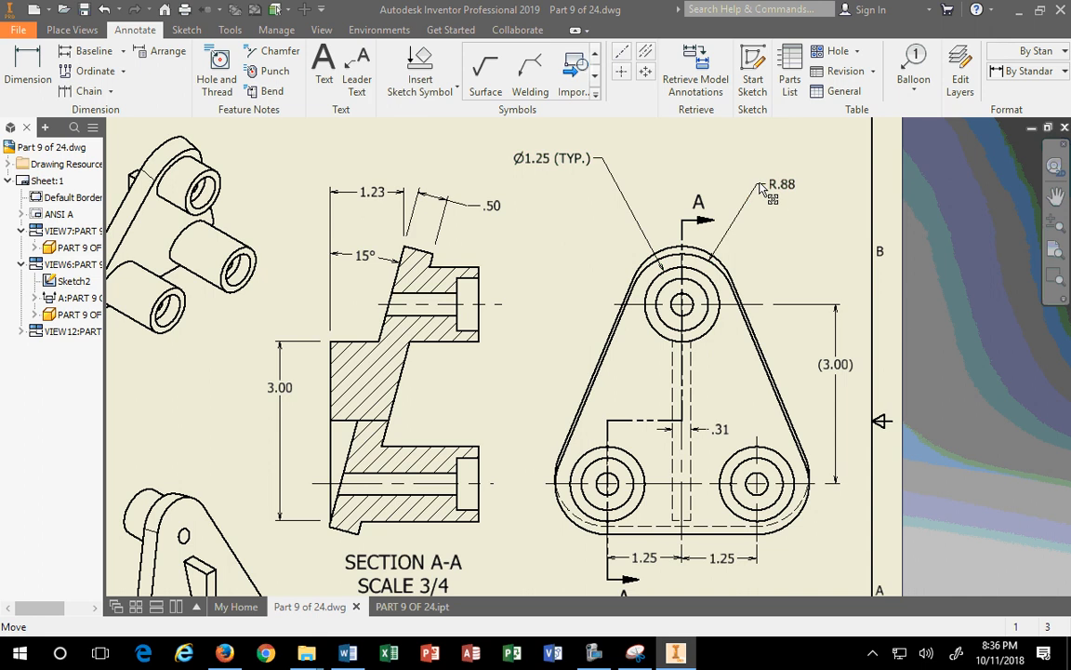
double_click(786, 189)
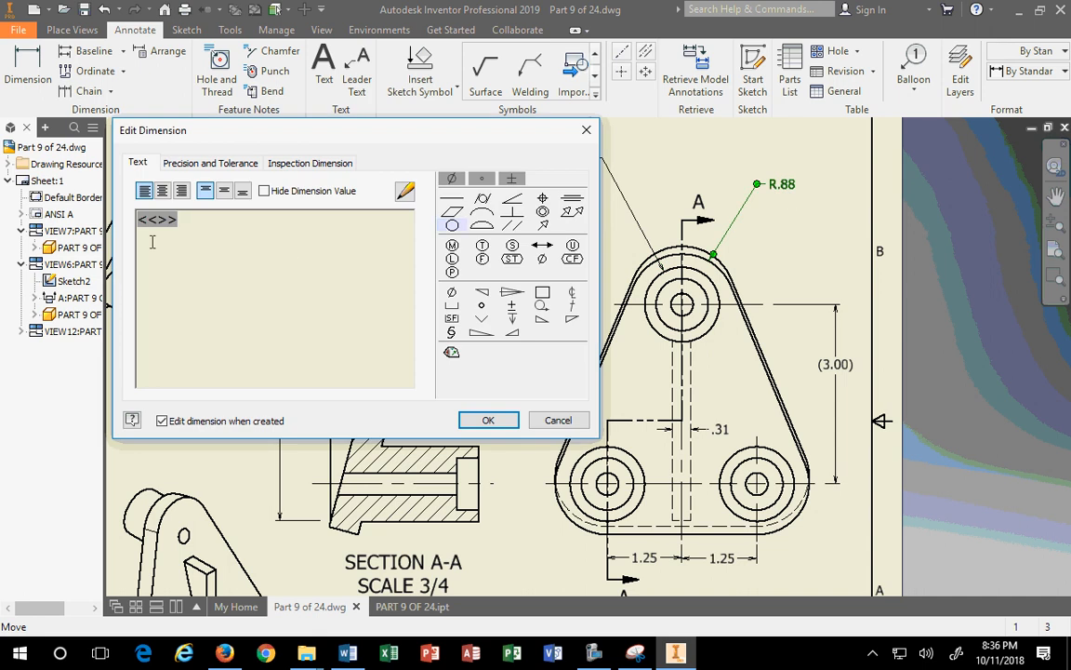
text(9TYP.))
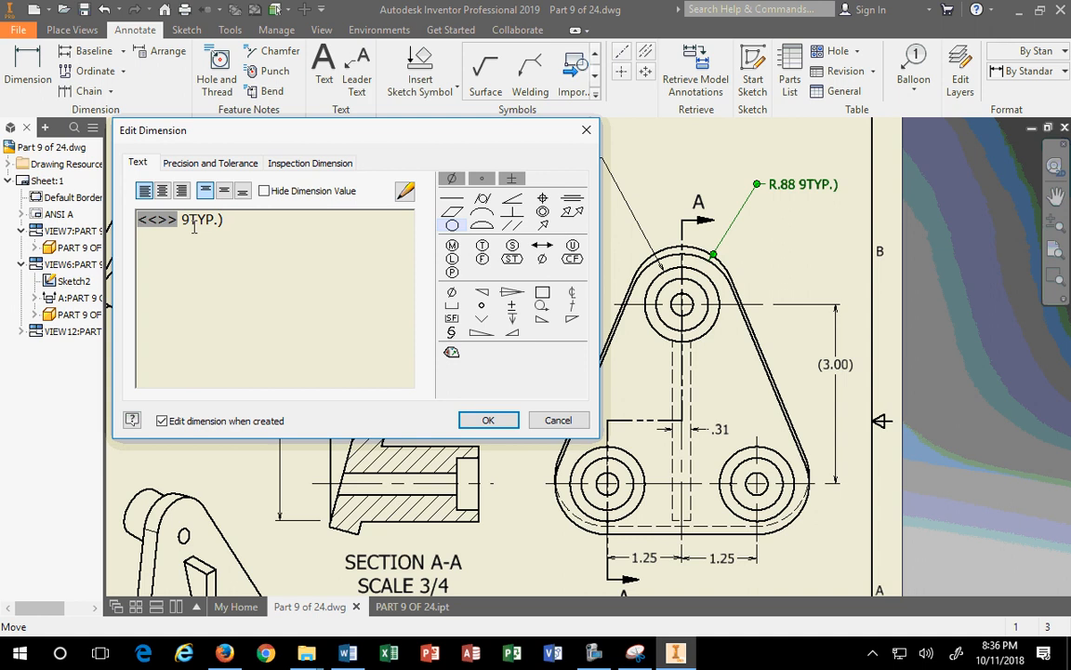
key(BackSpace)
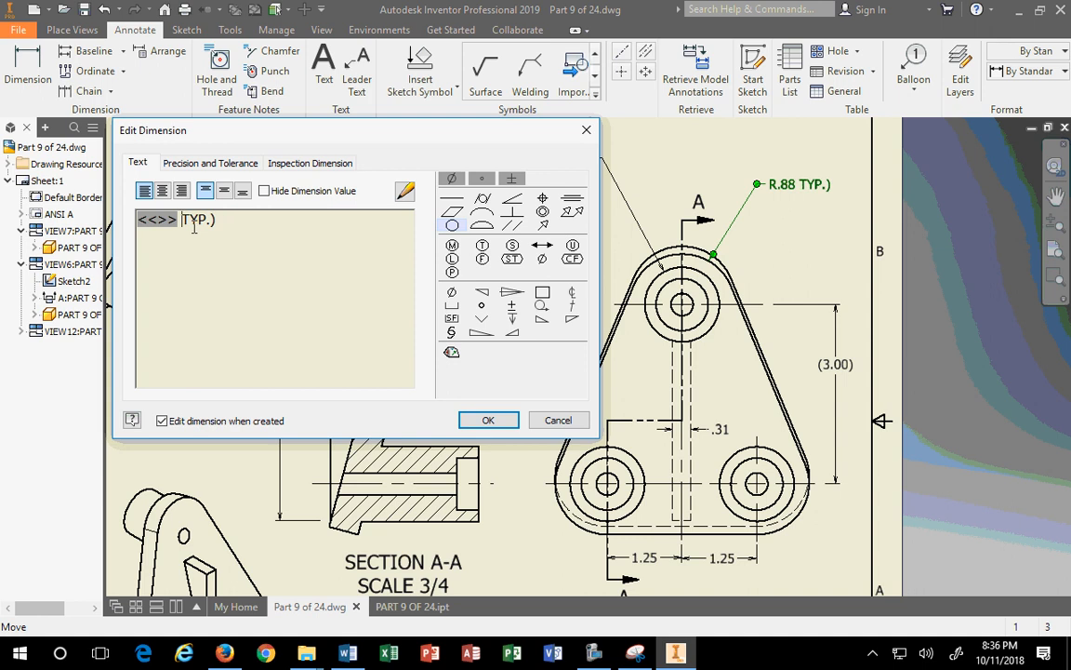
text(()
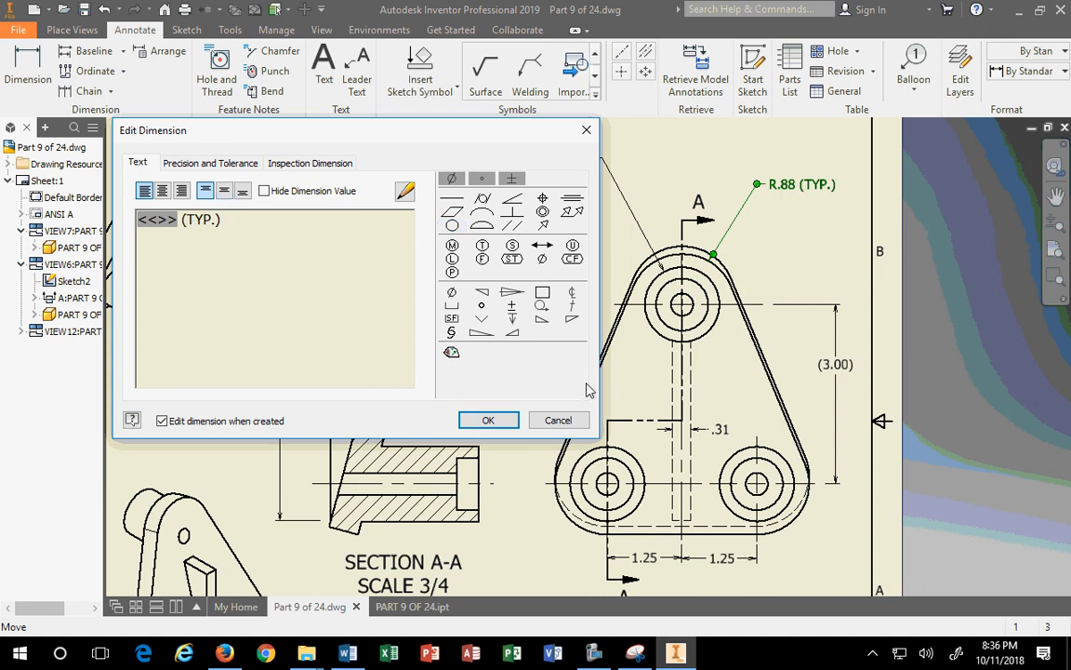
click(492, 421)
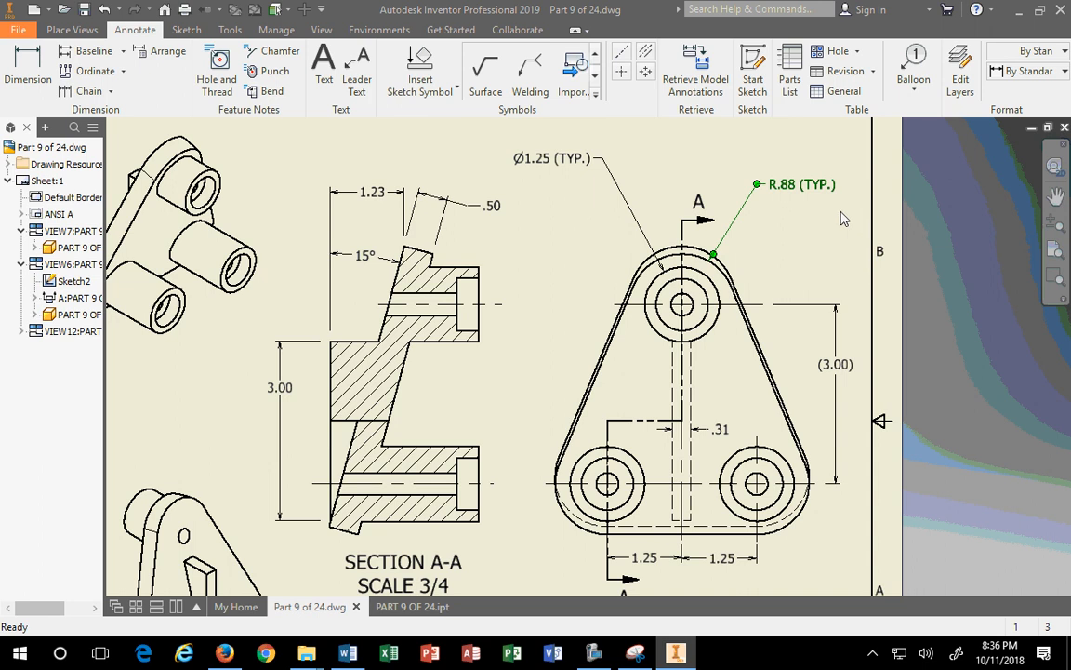
click(822, 241)
Step: Add a hole note to the lower-left boss's counterbore and place it below the front view
mouse_move(704, 391)
middle_down()
mouse_move(678, 274)
mouse_move(671, 289)
middle_up()
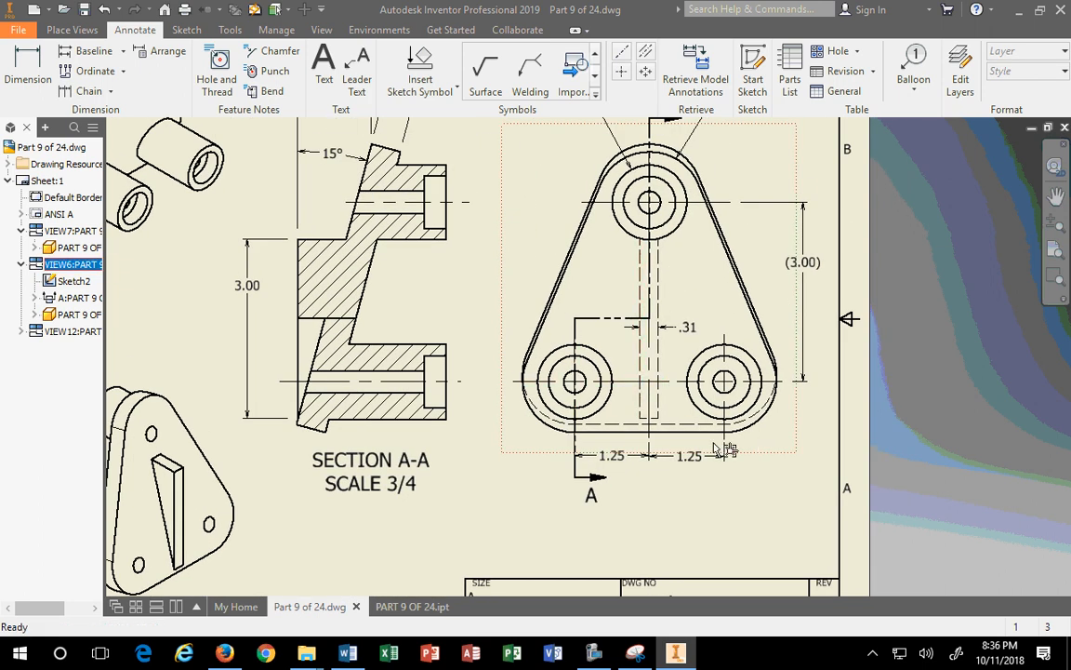
key(Home)
click(216, 82)
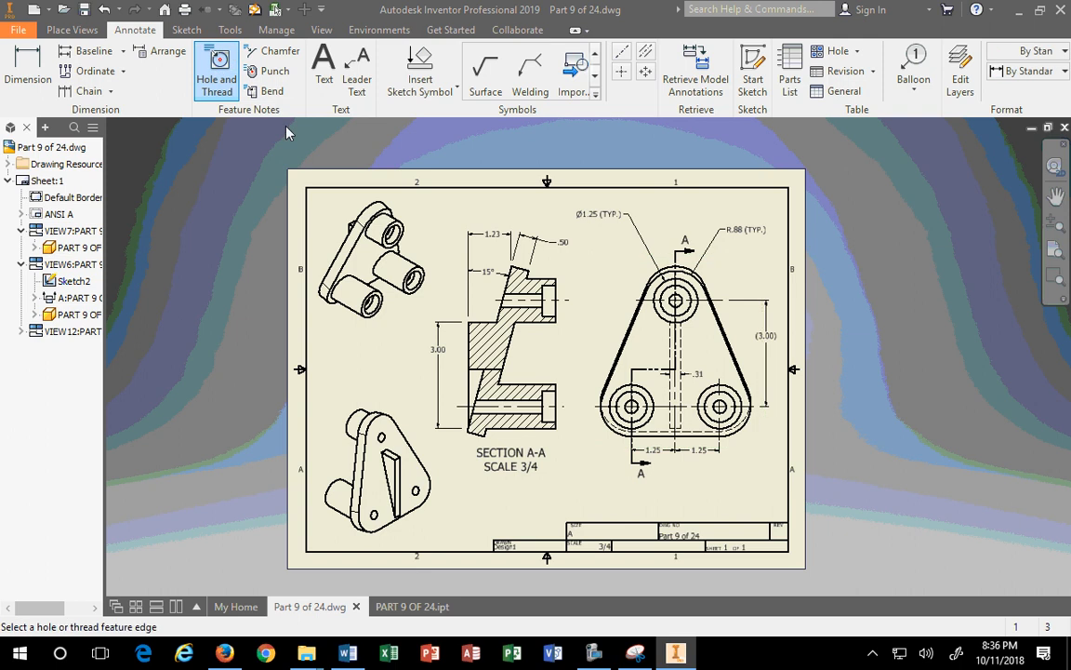
click(629, 428)
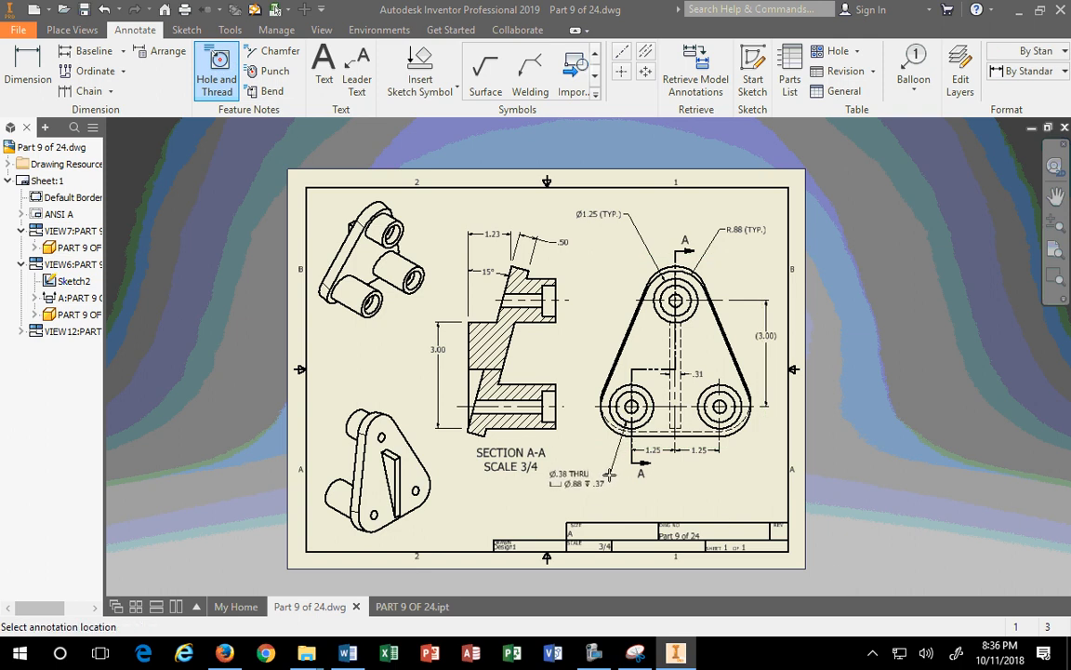
click(624, 476)
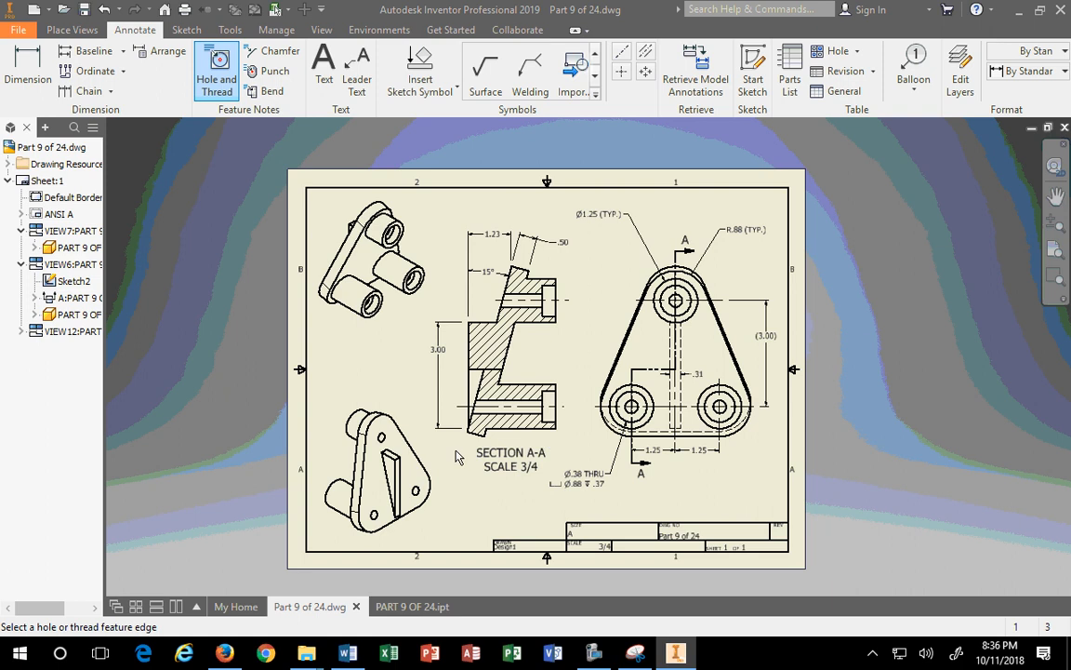
scroll(576, 485, up, 1)
scroll(579, 490, up, 5)
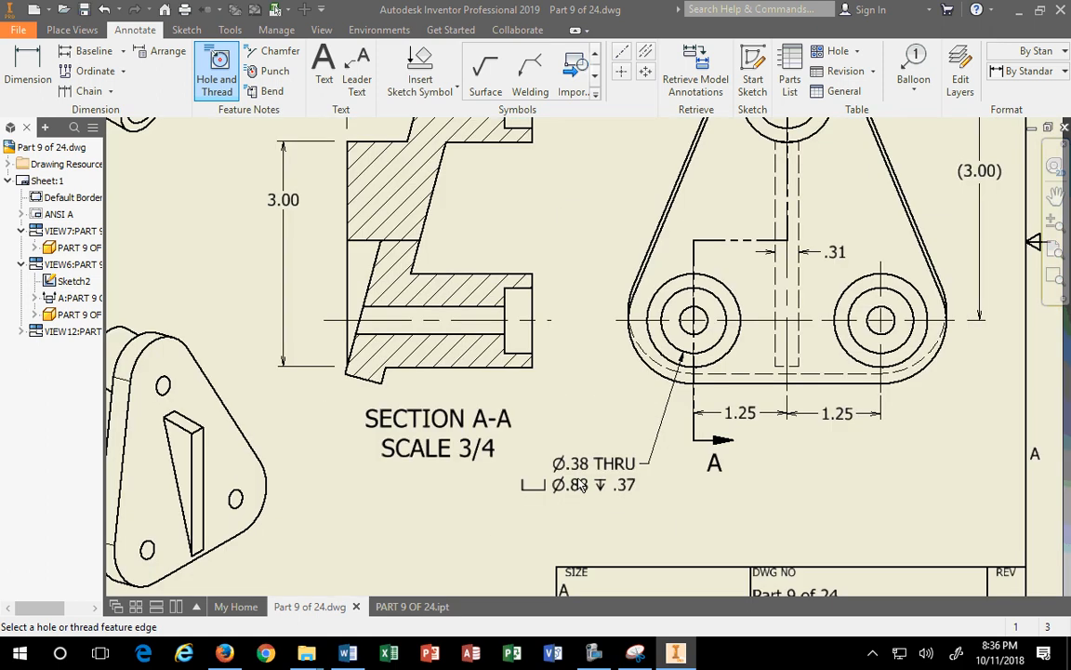
key(Escape)
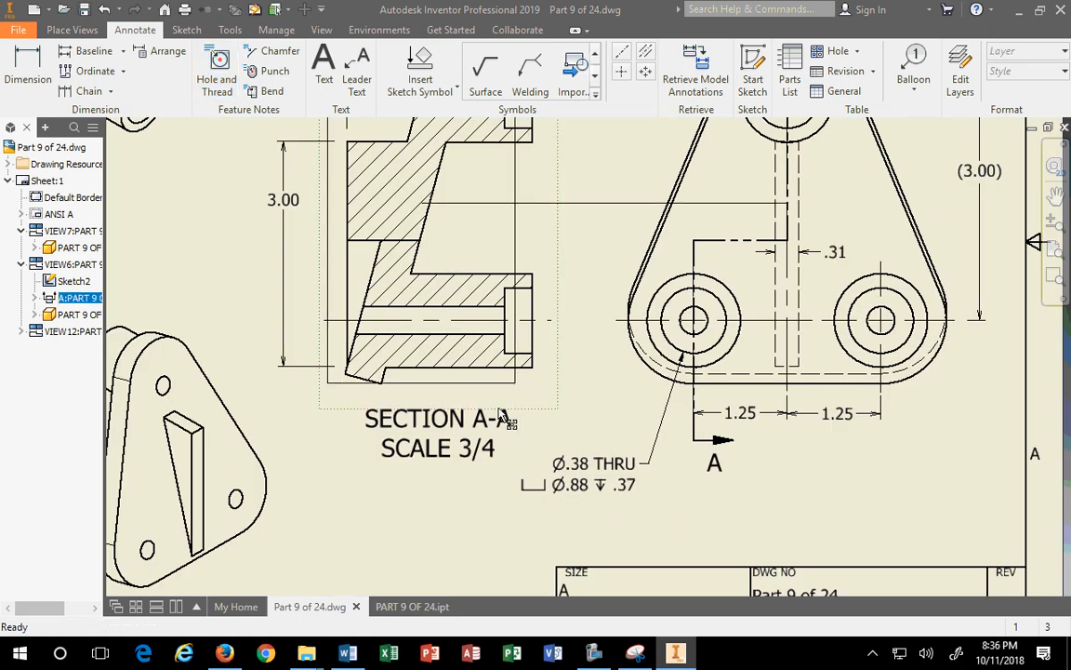
Step: Move the hole note between the section and front views, and bring the Ø1.25 (TYP.) dimension closer to the upper boss
click(552, 299)
scroll(564, 376, down, 4)
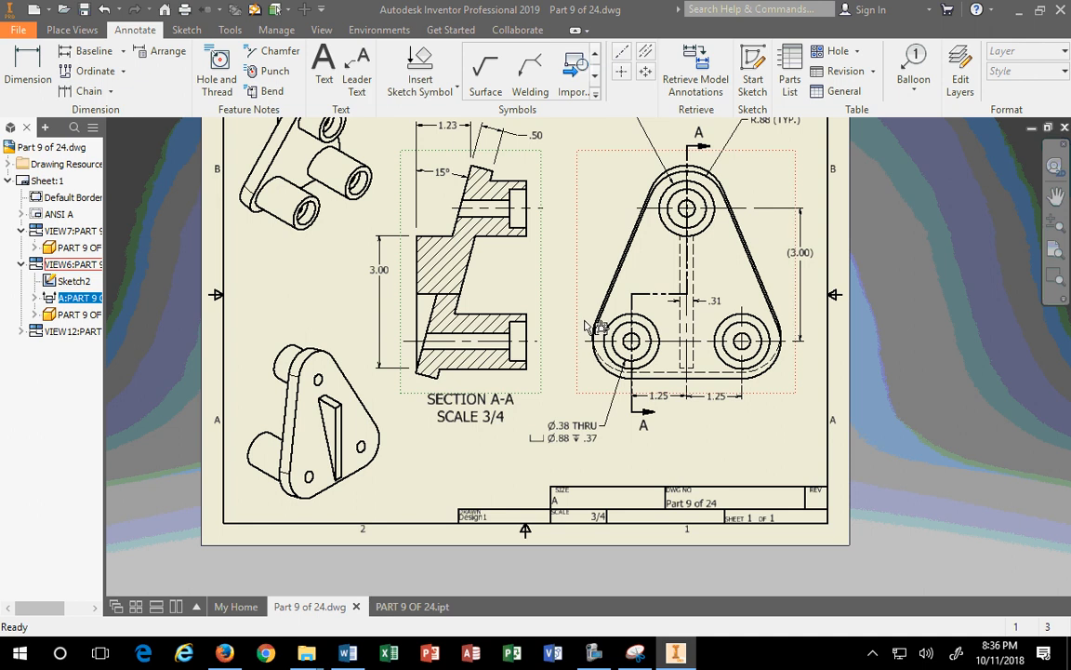
drag(592, 440, 581, 264)
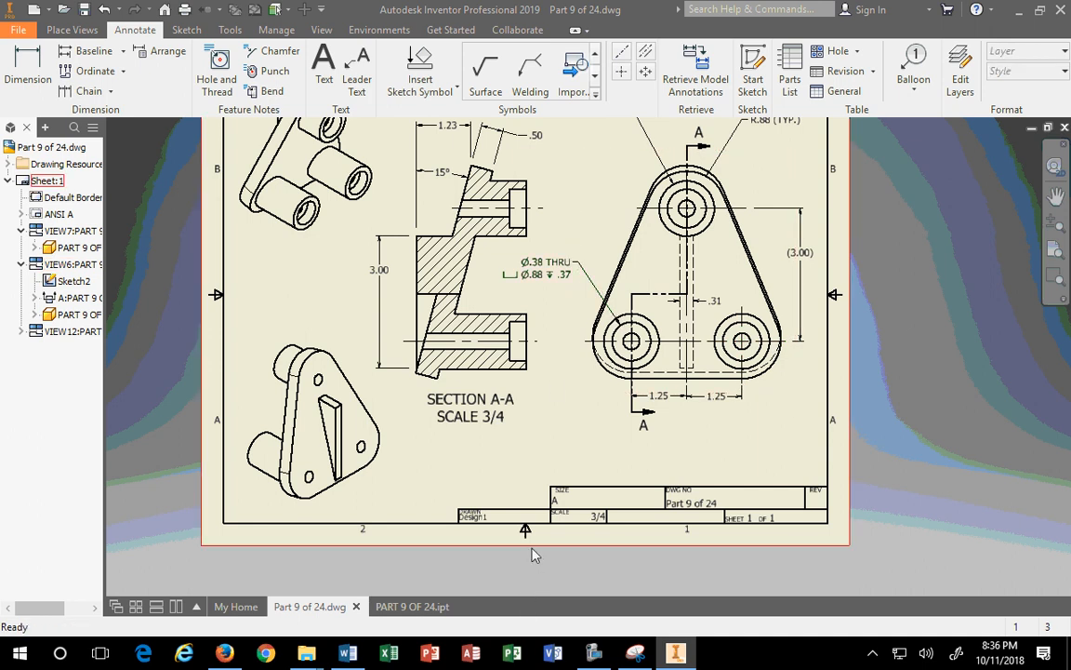
scroll(533, 555, up, 3)
scroll(566, 453, down, 5)
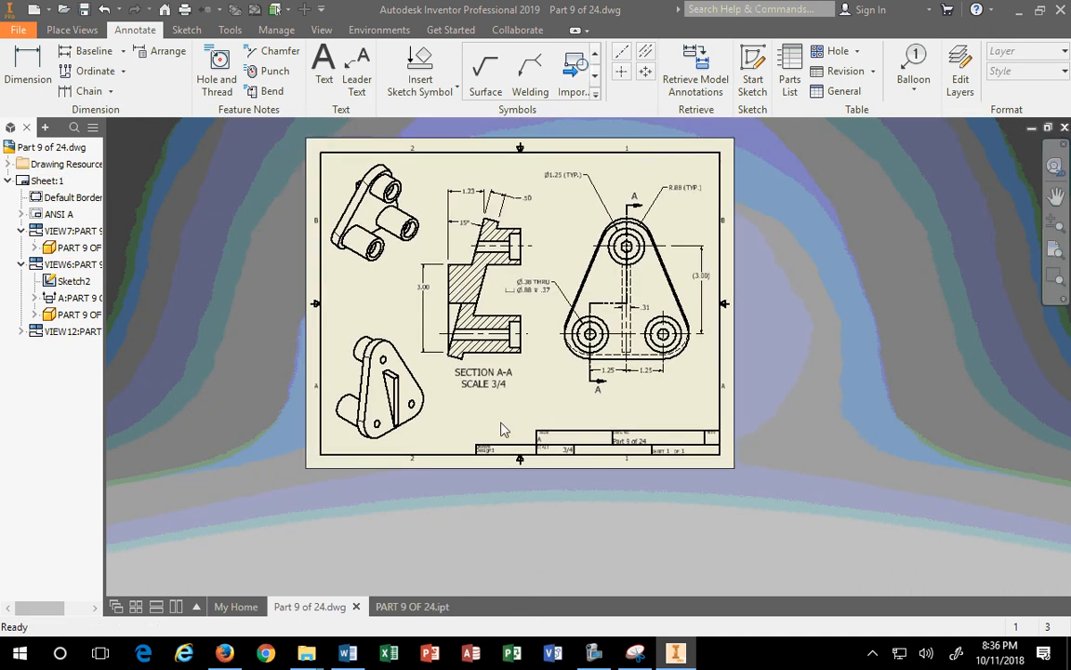
mouse_move(581, 176)
mouse_down()
mouse_move(598, 203)
mouse_move(597, 191)
mouse_up()
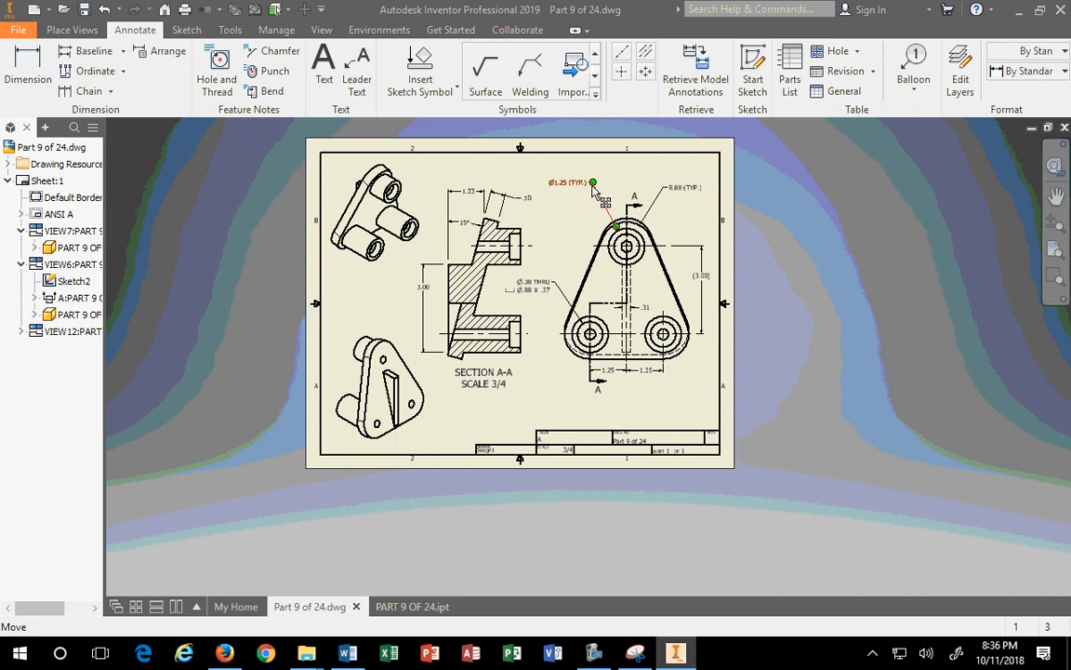
scroll(538, 316, up, 3)
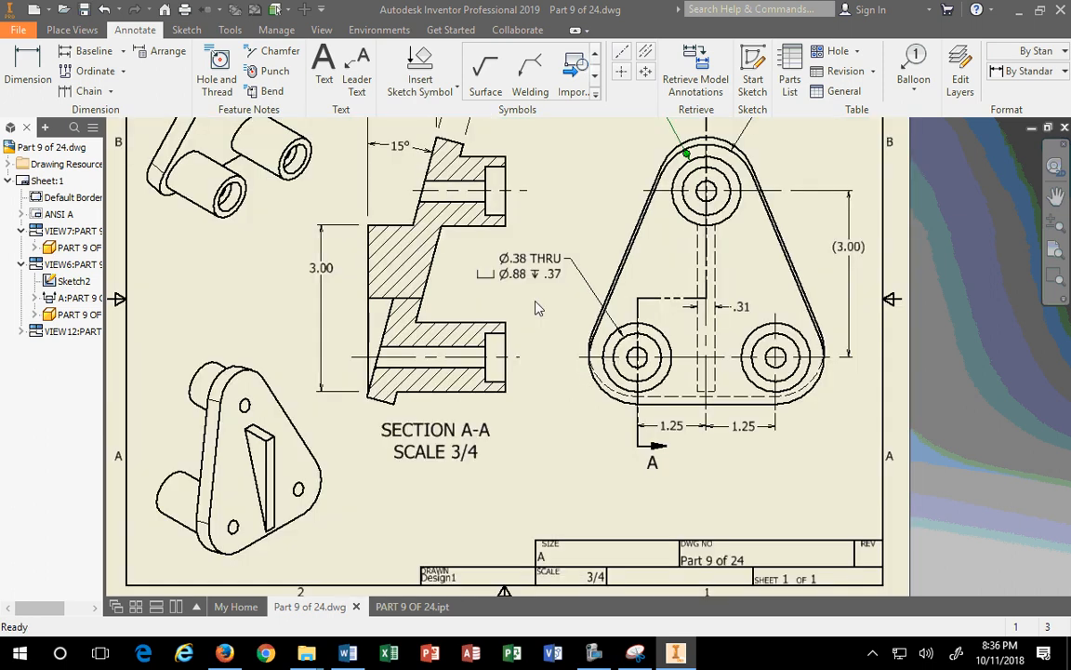
Step: Nudge the counterbore hole note slightly upward and open its text for editing
drag(573, 266, 573, 263)
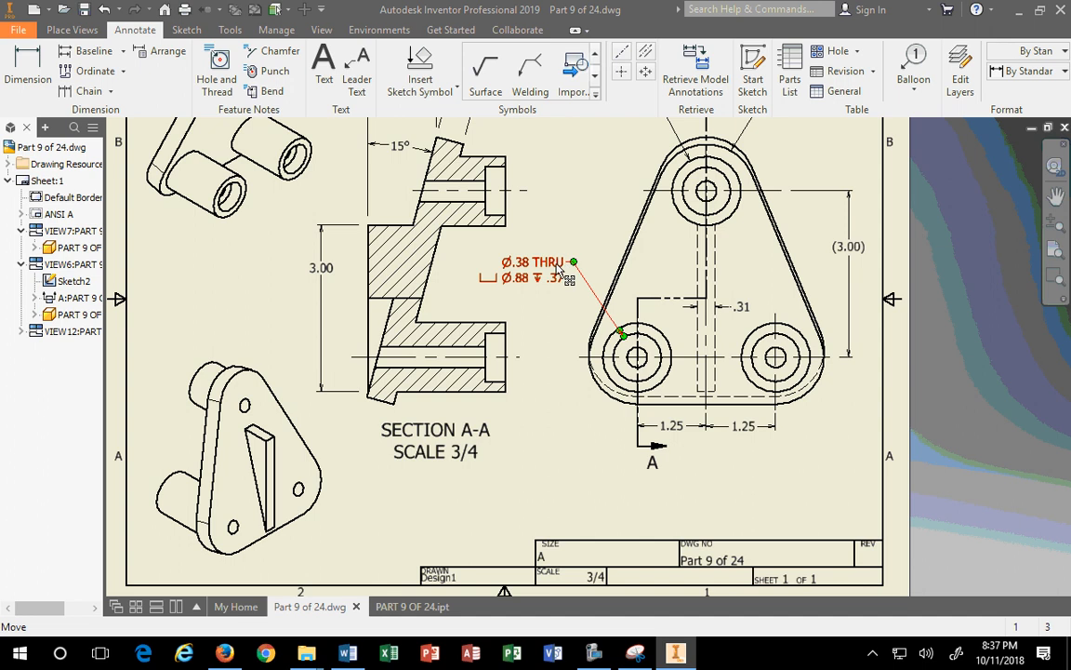
double_click(521, 263)
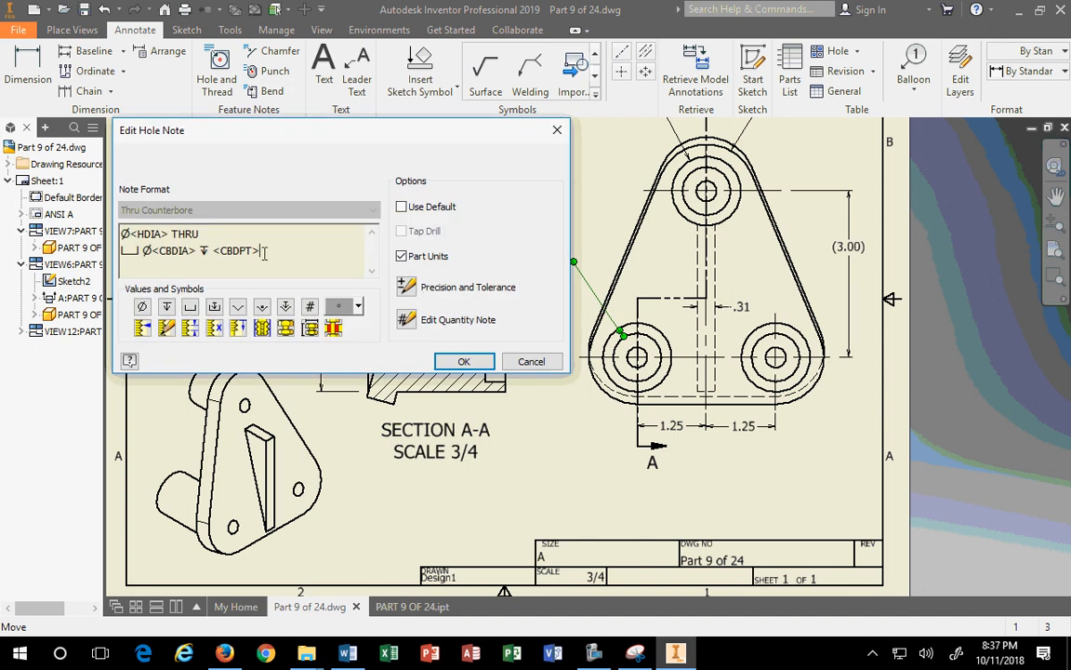
text(()
click(635, 654)
click(635, 654)
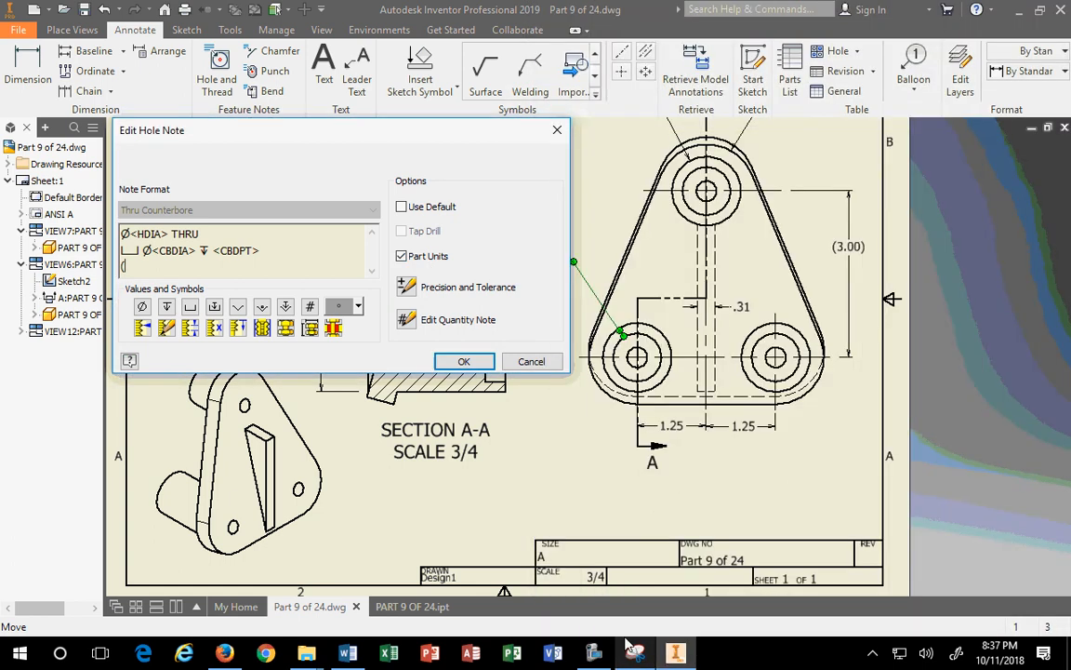
key(BackSpace)
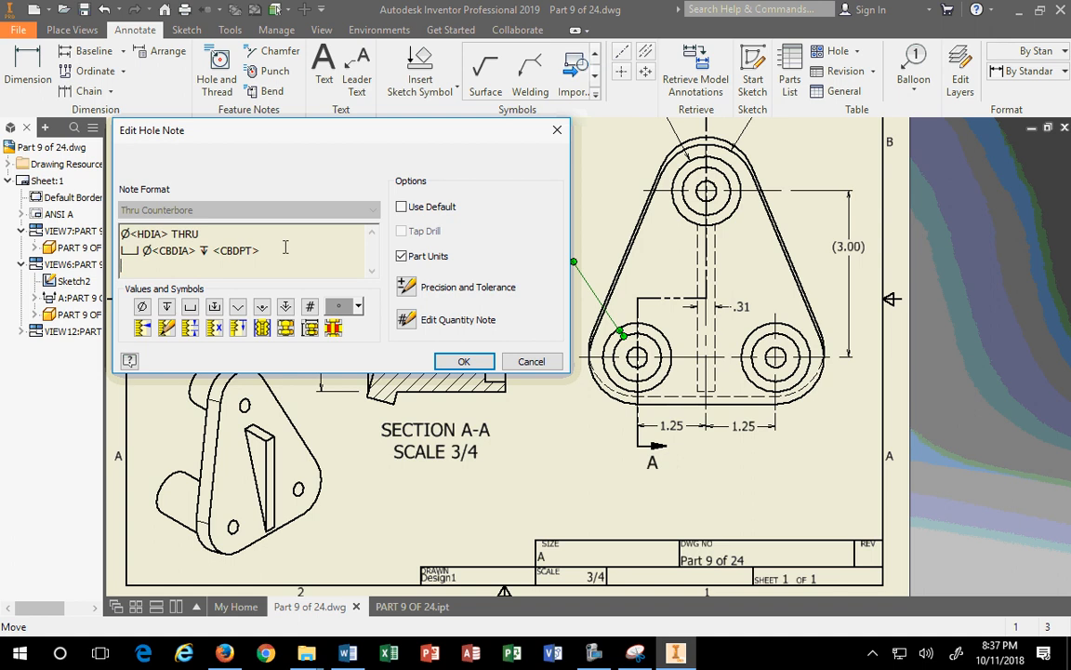
Step: Prefix the hole note's Ø.38 THRU line with 3 X, check it against the reference sketch, and accept the edit
key(Up)
key(Up)
text(3 x)
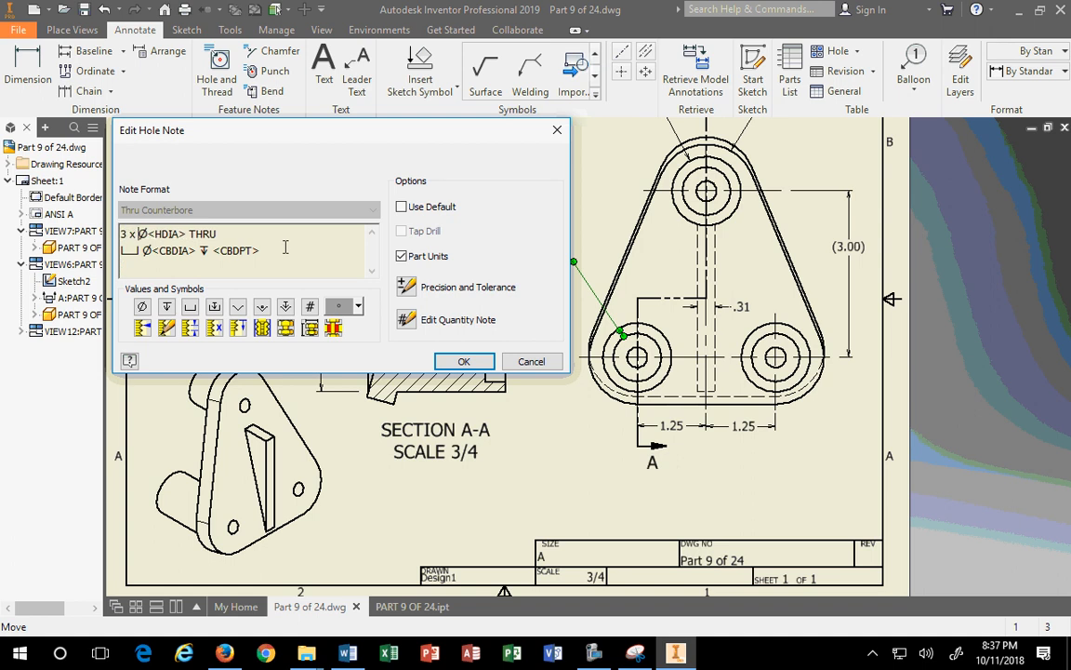
key(BackSpace)
key(BackSpace)
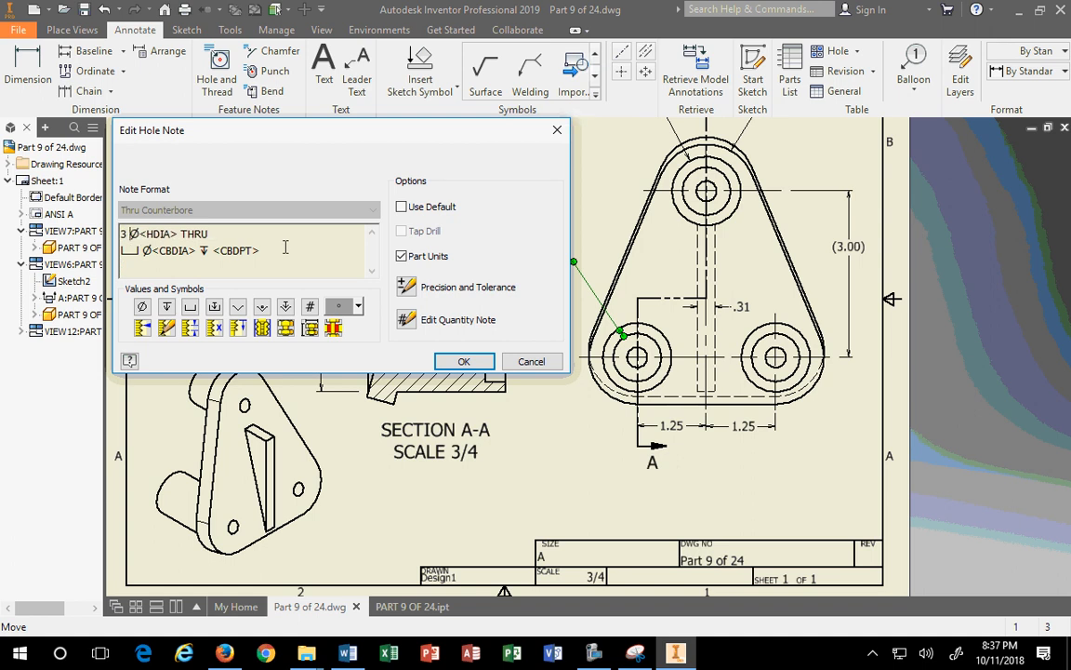
text(X)
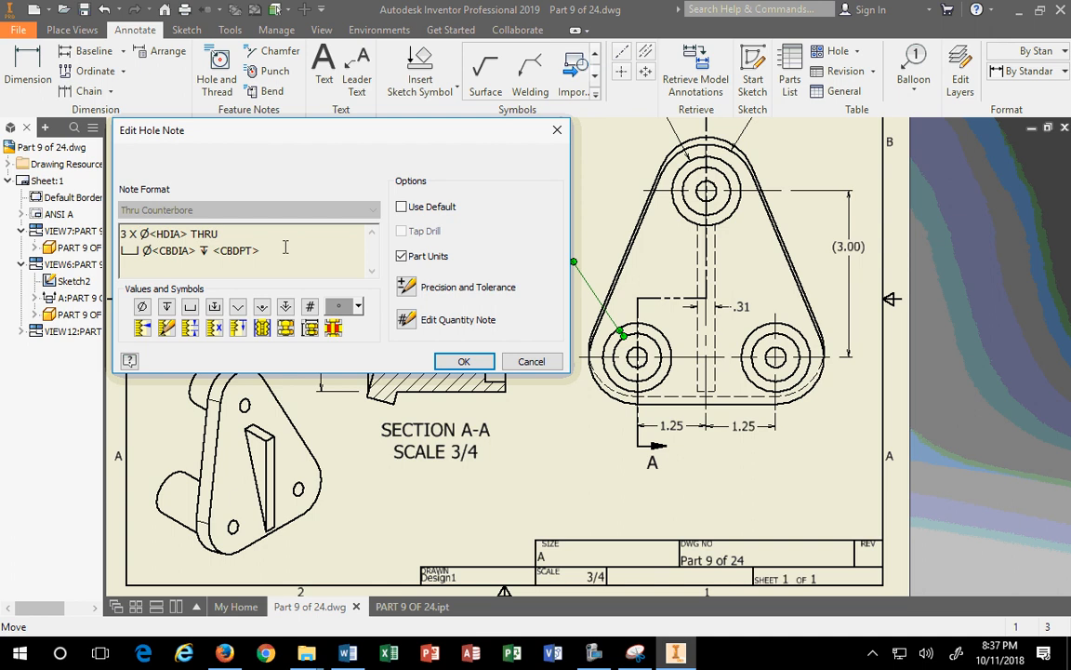
click(636, 652)
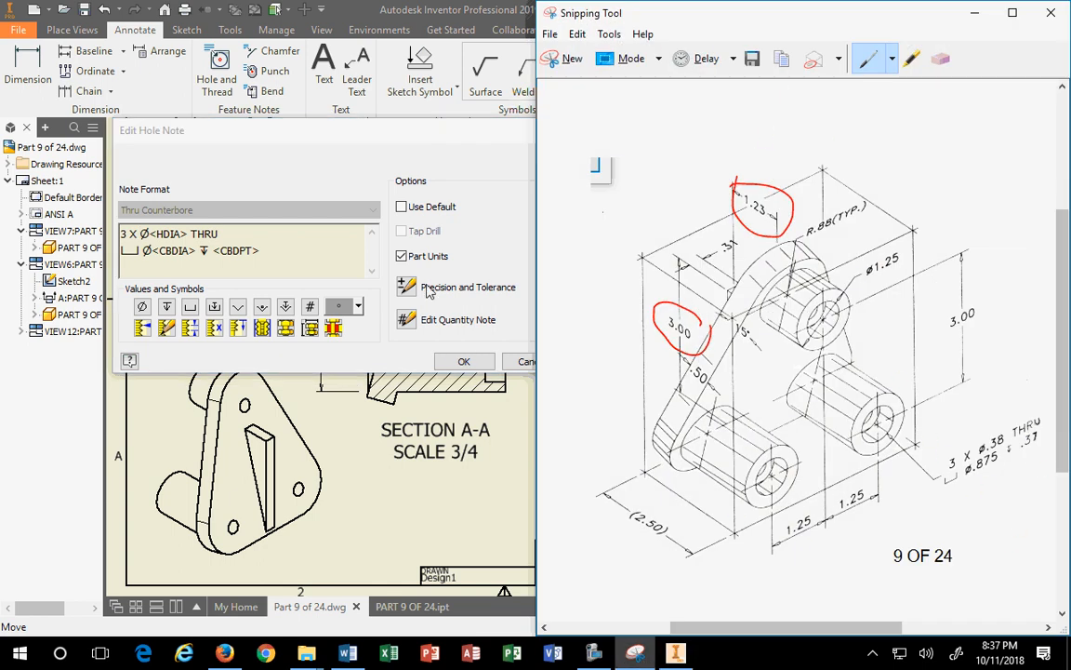
click(475, 363)
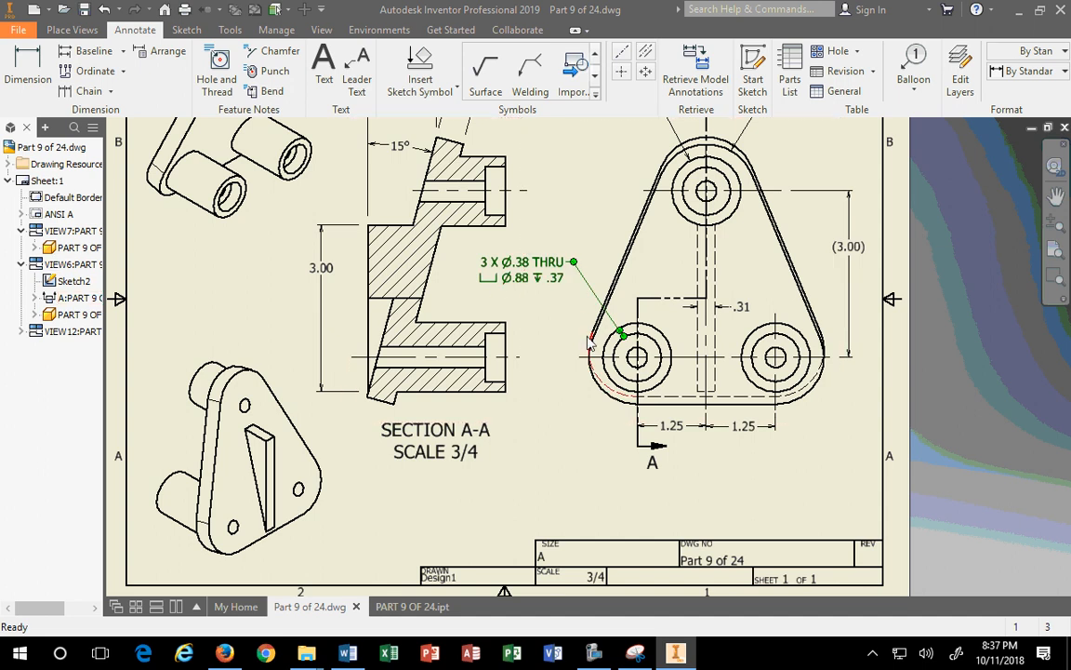
Step: Switch to Snipping Tool, circle the Ø1.25 dimension on the reference sketch in red, and return to Inventor
click(639, 653)
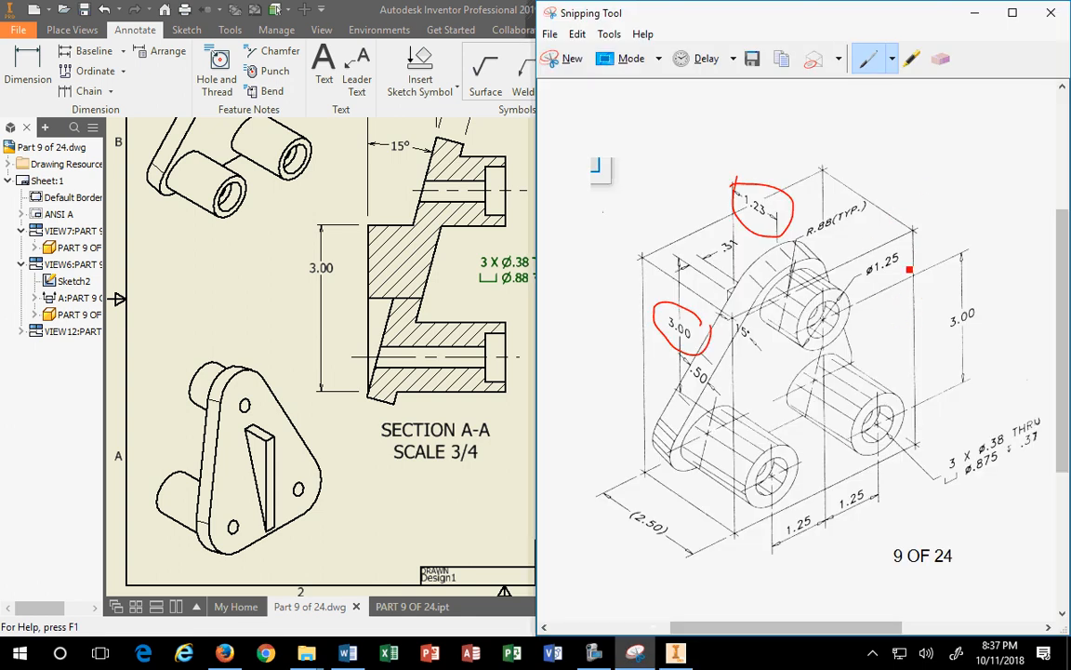
mouse_move(907, 251)
mouse_down()
mouse_move(827, 253)
mouse_move(896, 293)
mouse_move(841, 238)
mouse_up()
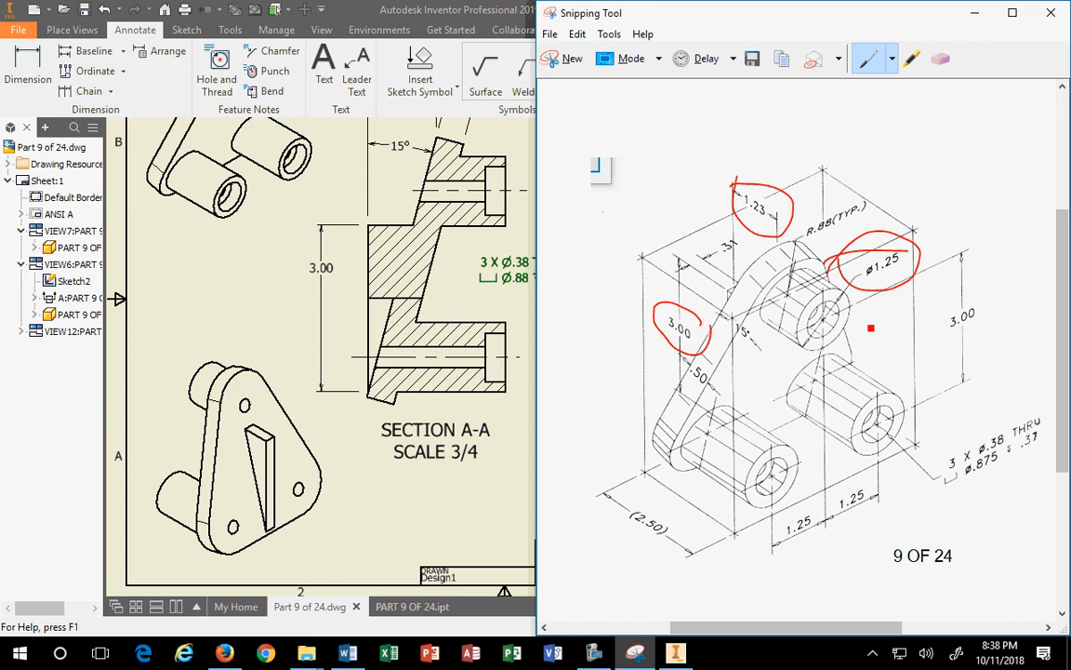
click(408, 447)
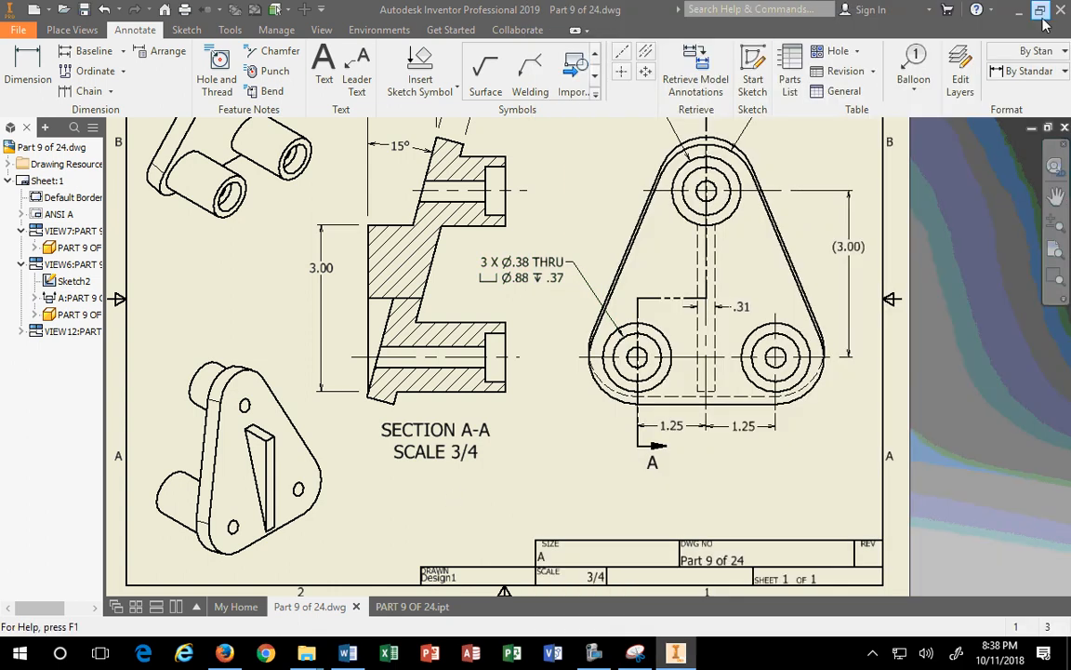
Step: Examine the full drawing sheet and compare its views and dimensions with the reference sketch in Snipping Tool
scroll(686, 253, up, 3)
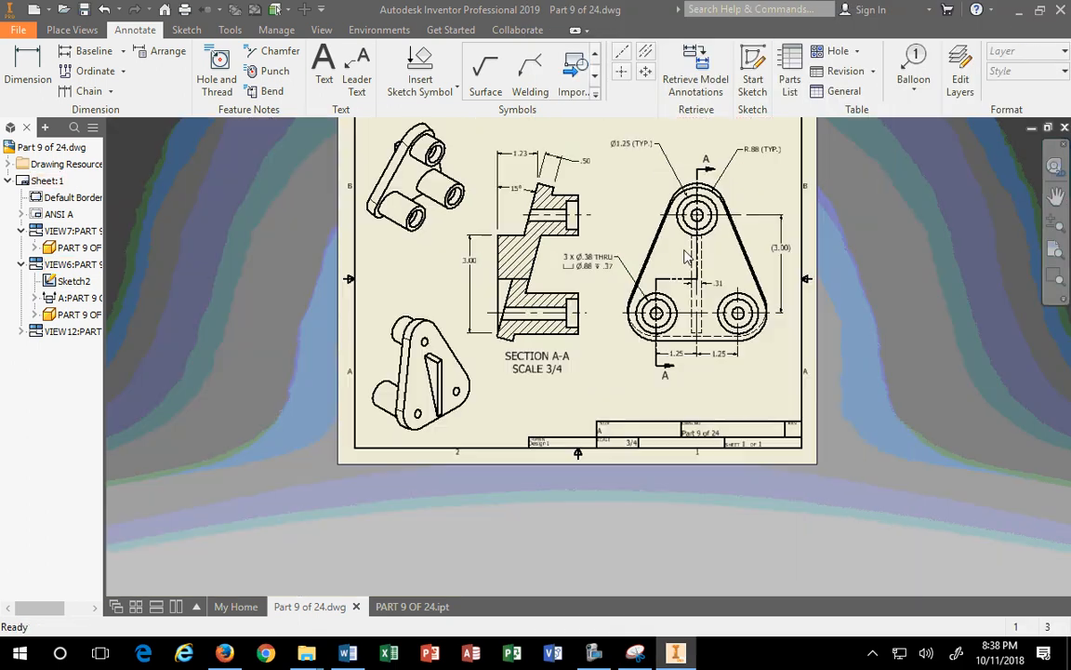
scroll(683, 252, up, 3)
scroll(671, 218, down, 4)
middle_drag(582, 232, 574, 252)
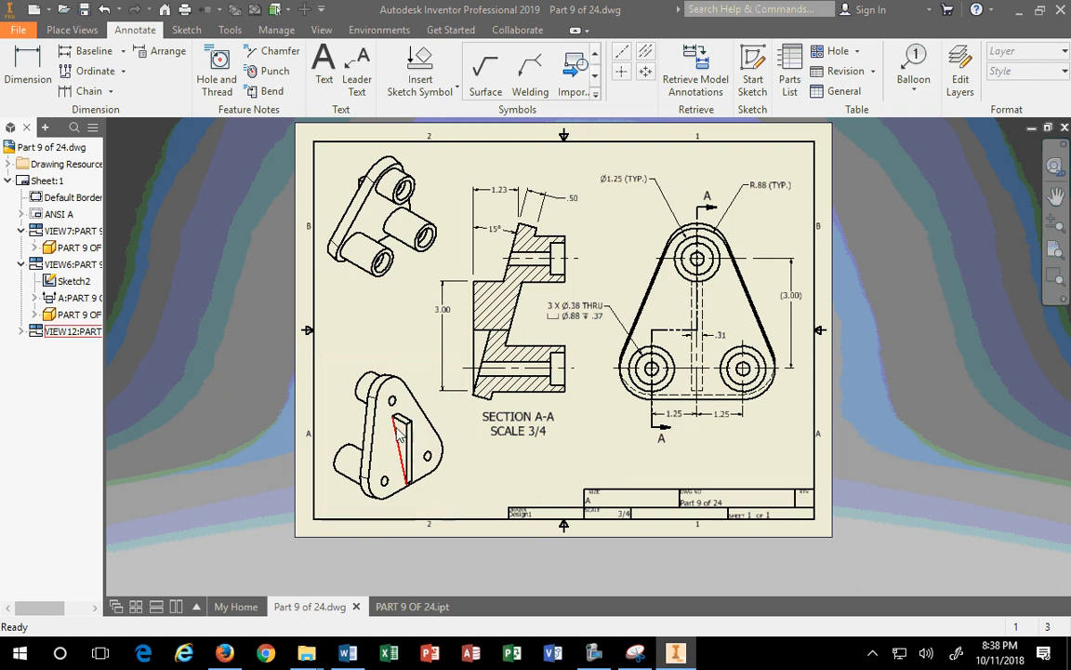
click(635, 657)
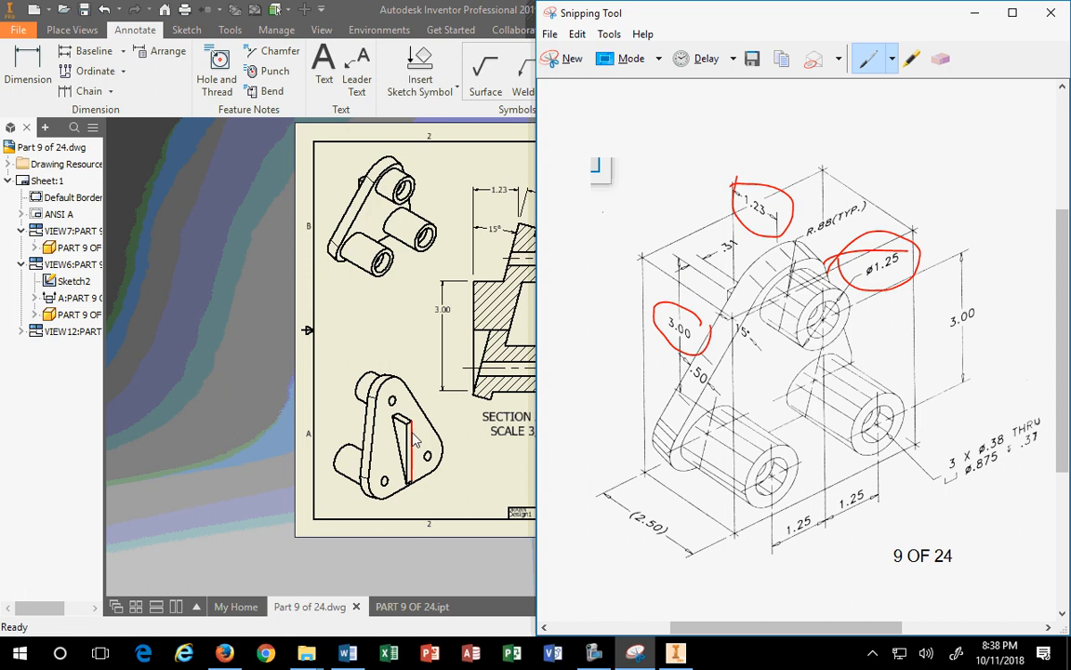
click(469, 487)
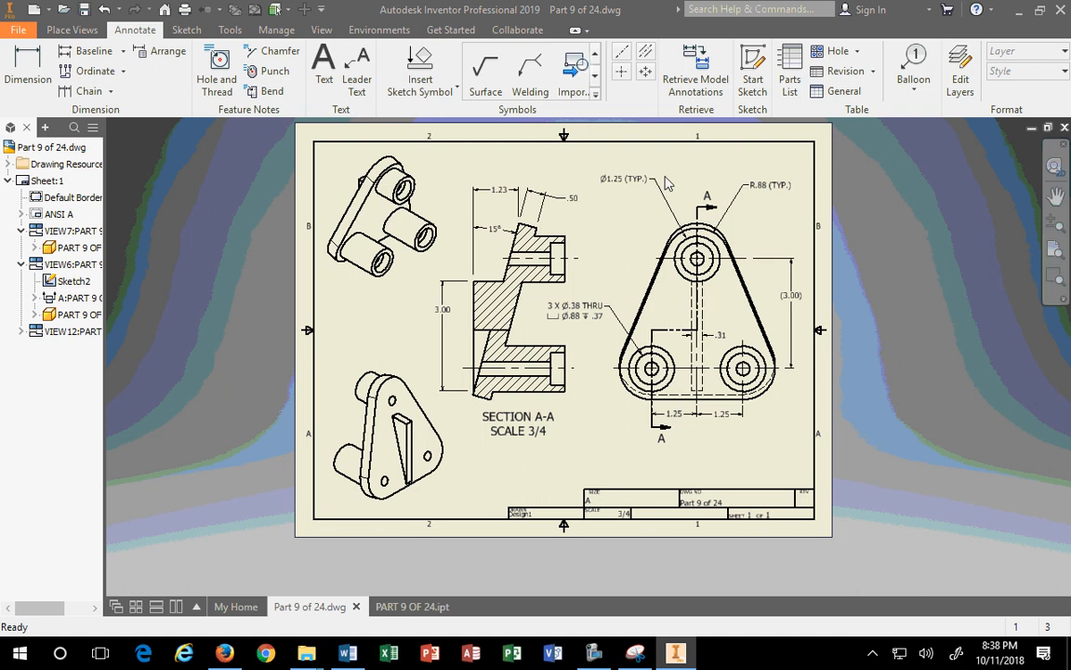
Step: Move the rib's .31 dimension in the front view up, above the horizontal segment of section line A-A
scroll(756, 340, up, 4)
drag(689, 342, 673, 364)
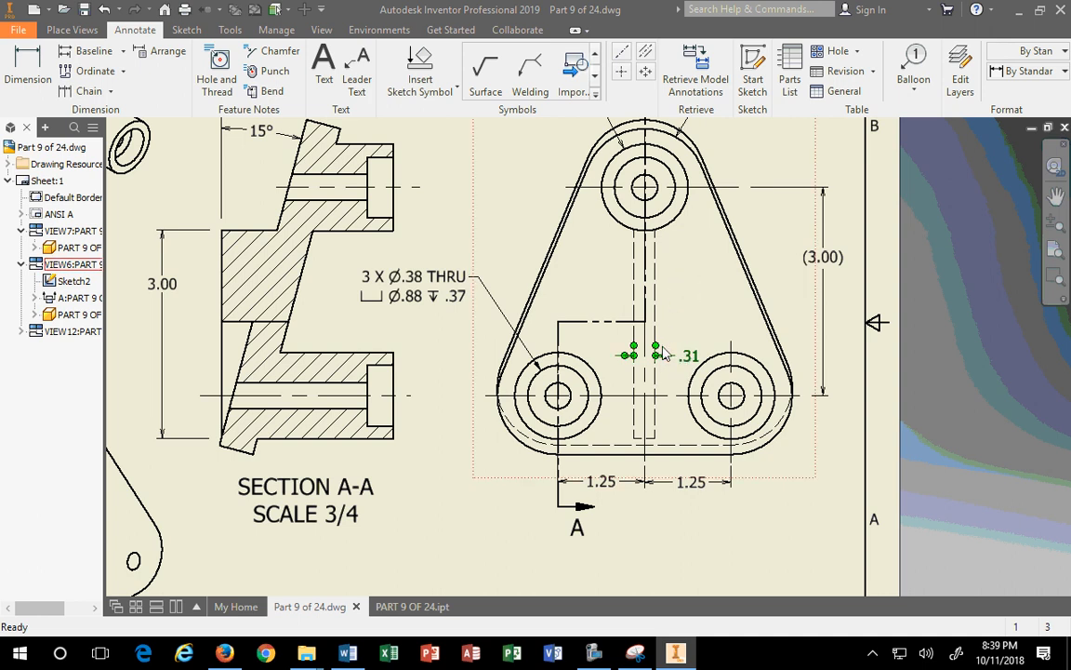
drag(693, 352, 693, 277)
scroll(659, 346, up, 3)
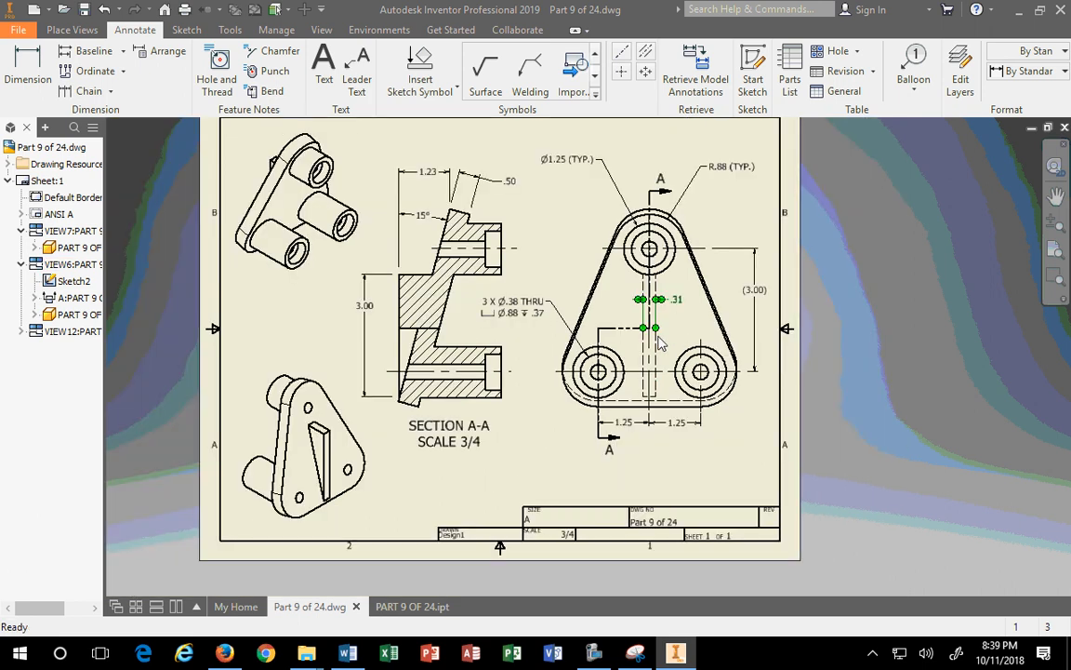
click(672, 418)
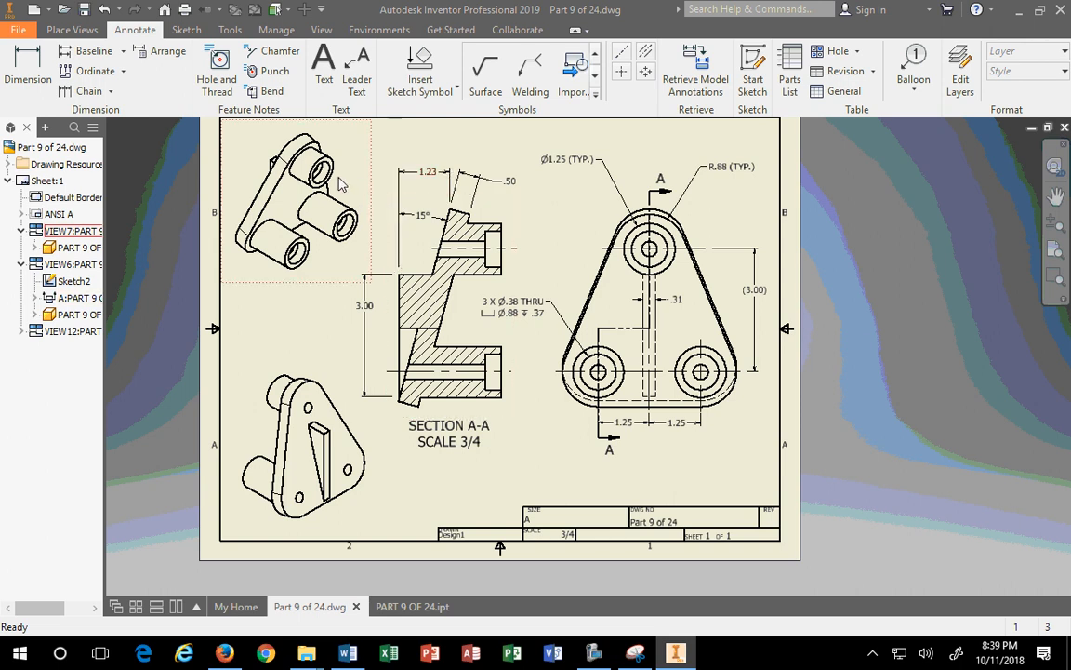
click(652, 657)
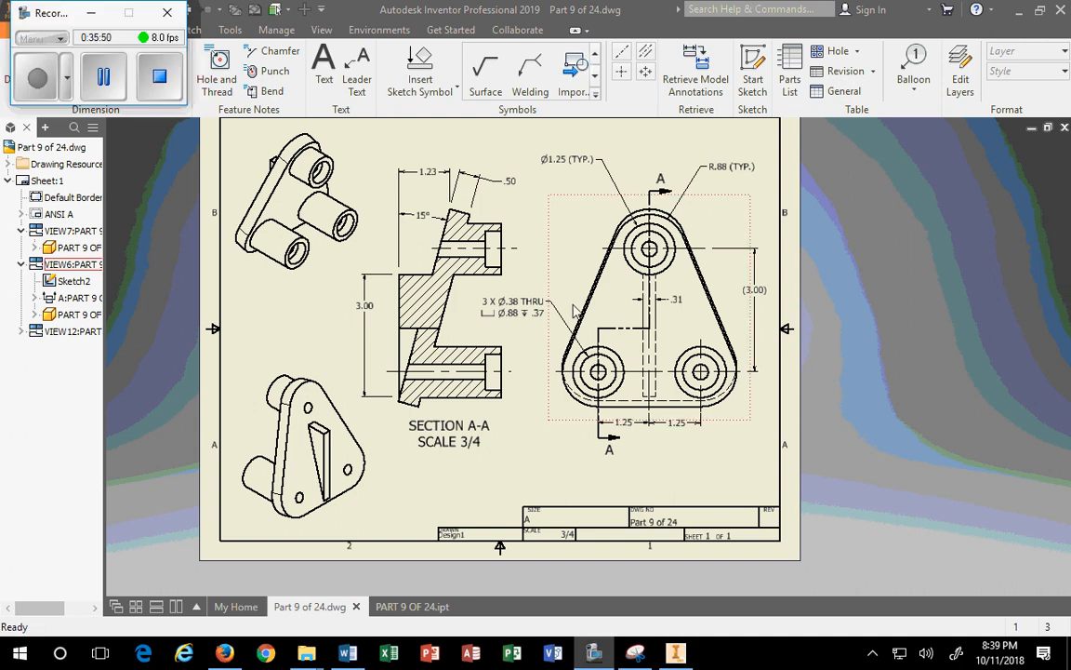